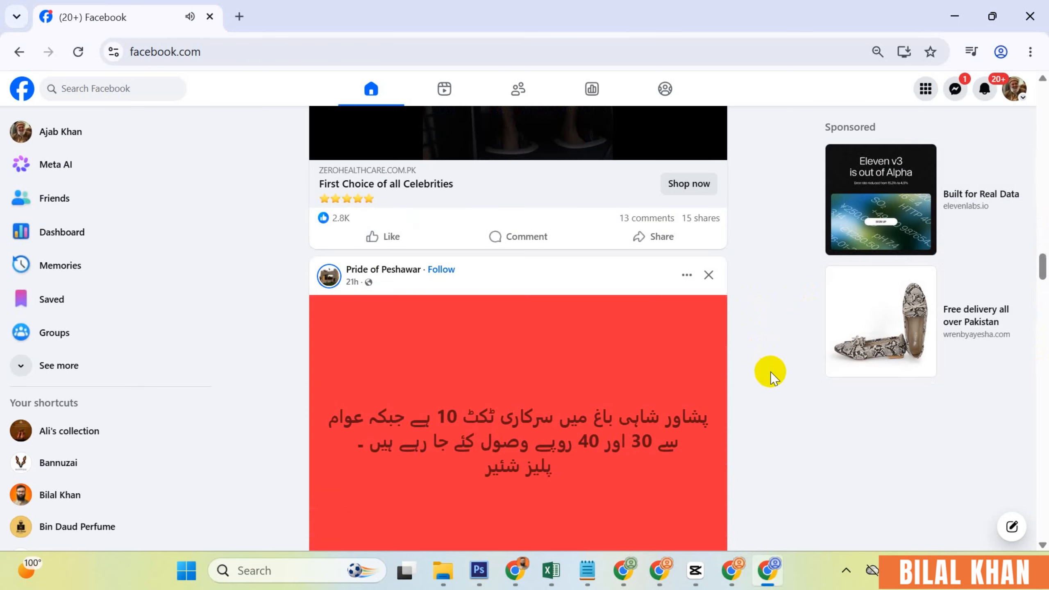
- Scroll the feed to the IMARAT ad and open its Get quote lead form
{"action": "scroll", "coordinate": [771, 372], "scroll_direction": "down", "scroll_amount": 15}
{"action": "scroll", "coordinate": [772, 373], "scroll_direction": "down", "scroll_amount": 10}
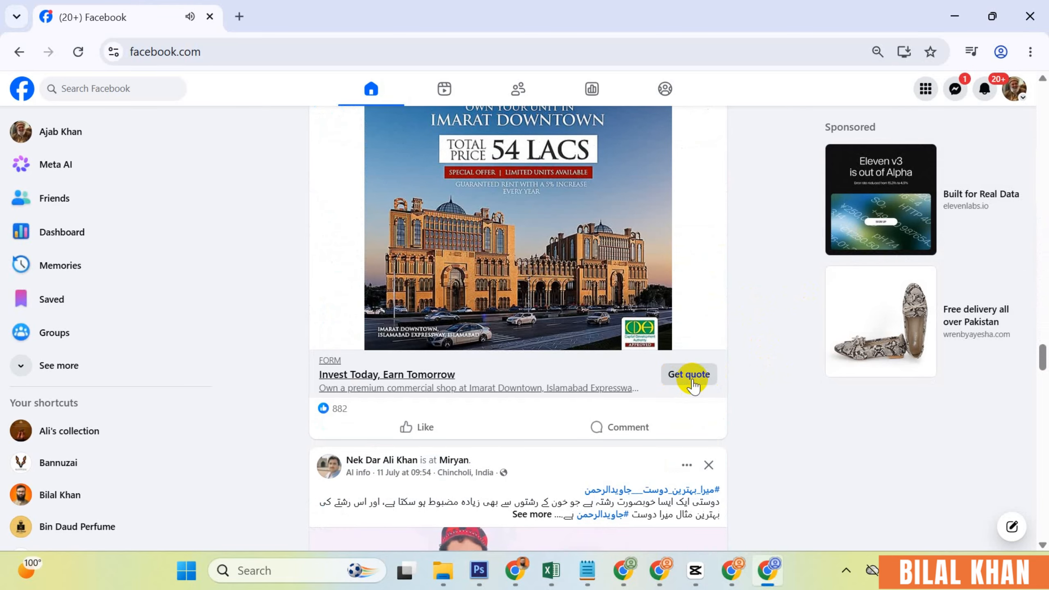
{"action": "left_click", "coordinate": [688, 375]}
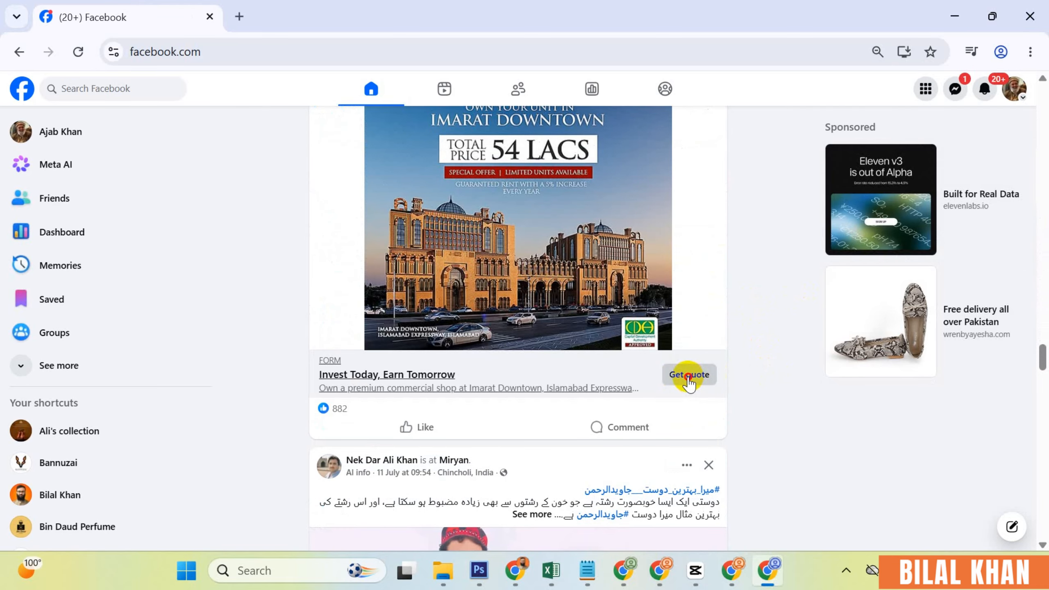
{"action": "scroll", "coordinate": [578, 320], "scroll_direction": "down", "scroll_amount": 8}
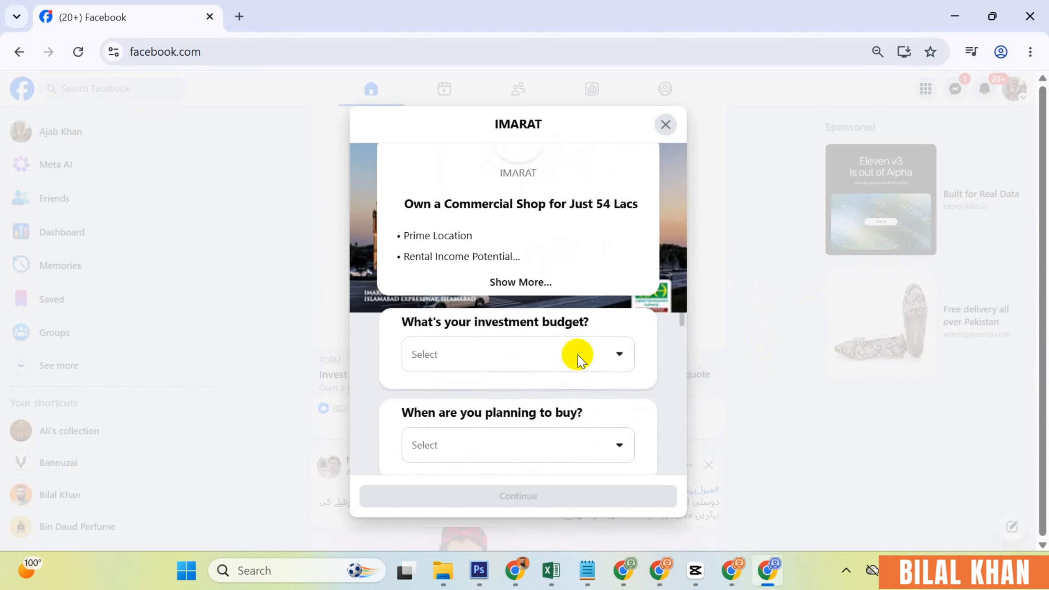
{"action": "scroll", "coordinate": [507, 387], "scroll_direction": "up", "scroll_amount": 3}
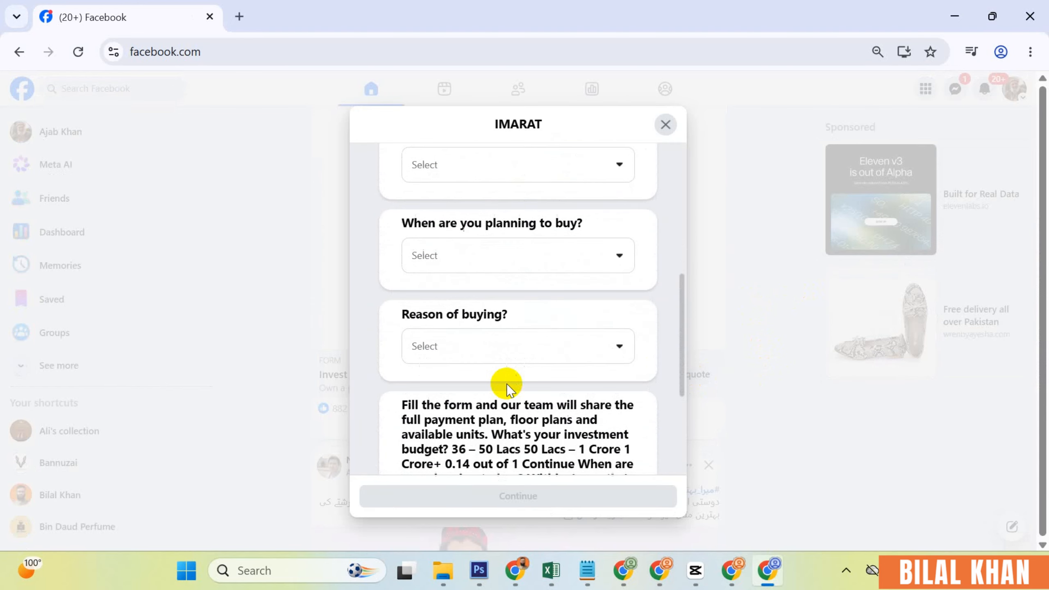
{"action": "scroll", "coordinate": [506, 384], "scroll_direction": "down", "scroll_amount": 6}
{"action": "scroll", "coordinate": [584, 386], "scroll_direction": "down", "scroll_amount": 2}
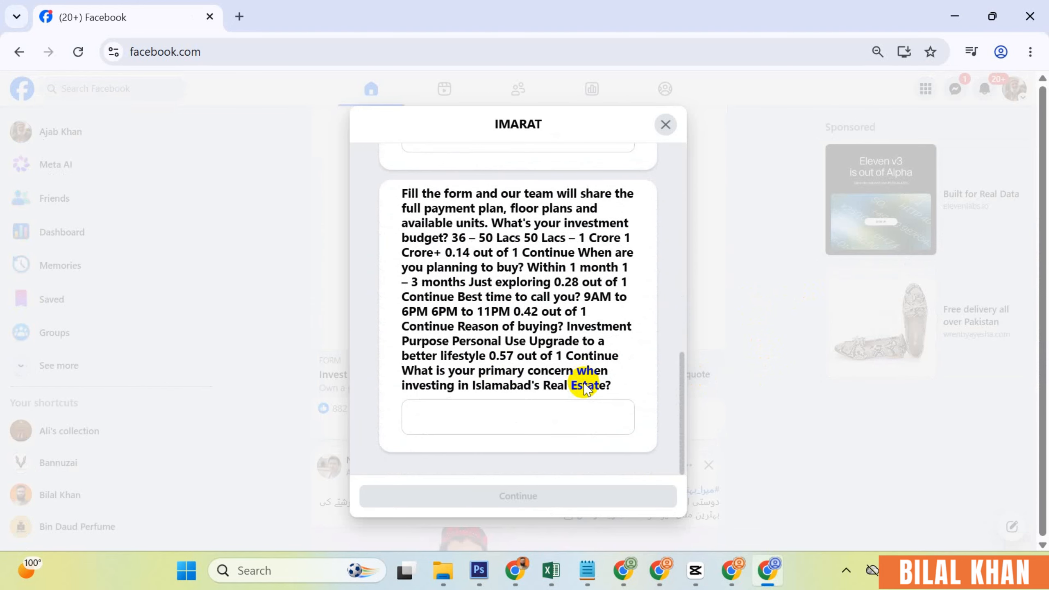
{"action": "scroll", "coordinate": [574, 391], "scroll_direction": "up", "scroll_amount": 8}
- Answer the form: budget 30 Lacs – 50 Lacs, timeline Within 1 month, reason Rental, concern 'any'
{"action": "left_click", "coordinate": [552, 358]}
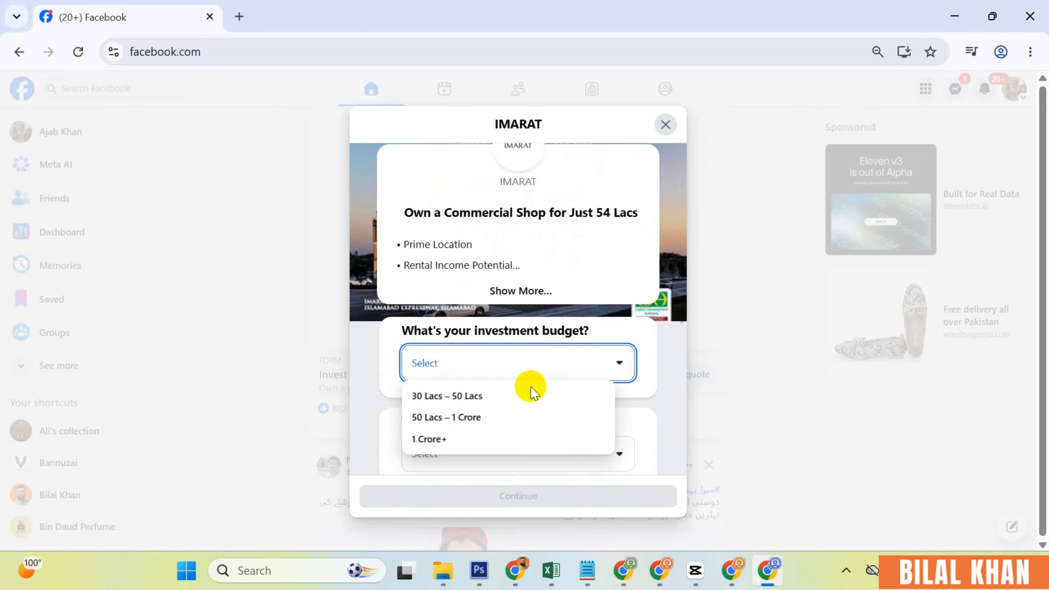
{"action": "left_click", "coordinate": [526, 396]}
{"action": "scroll", "coordinate": [517, 429], "scroll_direction": "down", "scroll_amount": 2}
{"action": "left_click", "coordinate": [520, 372]}
{"action": "left_click", "coordinate": [502, 402]}
{"action": "scroll", "coordinate": [503, 399], "scroll_direction": "down", "scroll_amount": 3}
{"action": "left_click", "coordinate": [519, 294]}
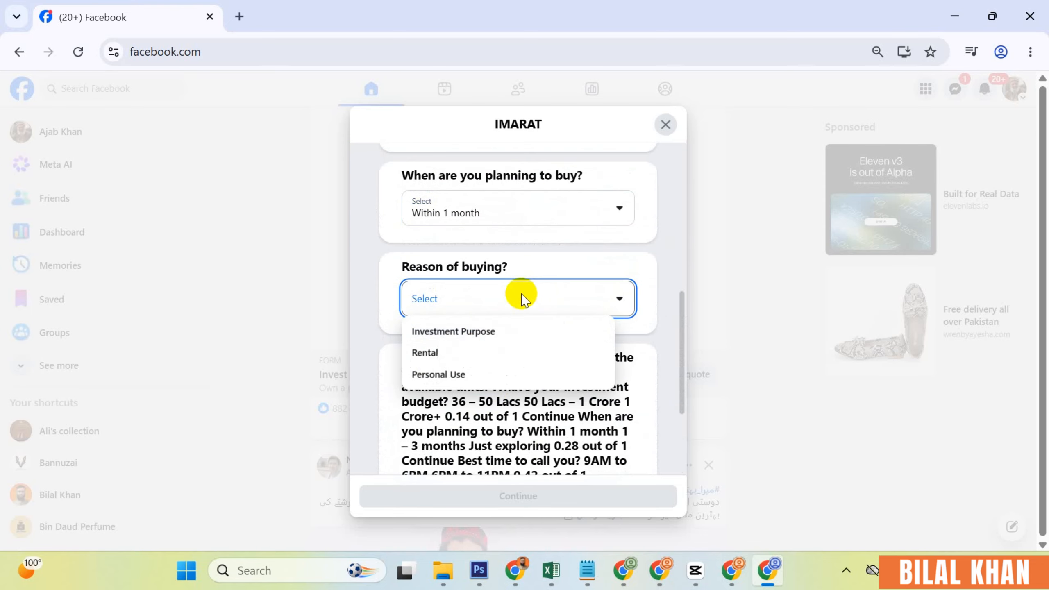
{"action": "left_click", "coordinate": [475, 352]}
{"action": "left_click", "coordinate": [487, 408]}
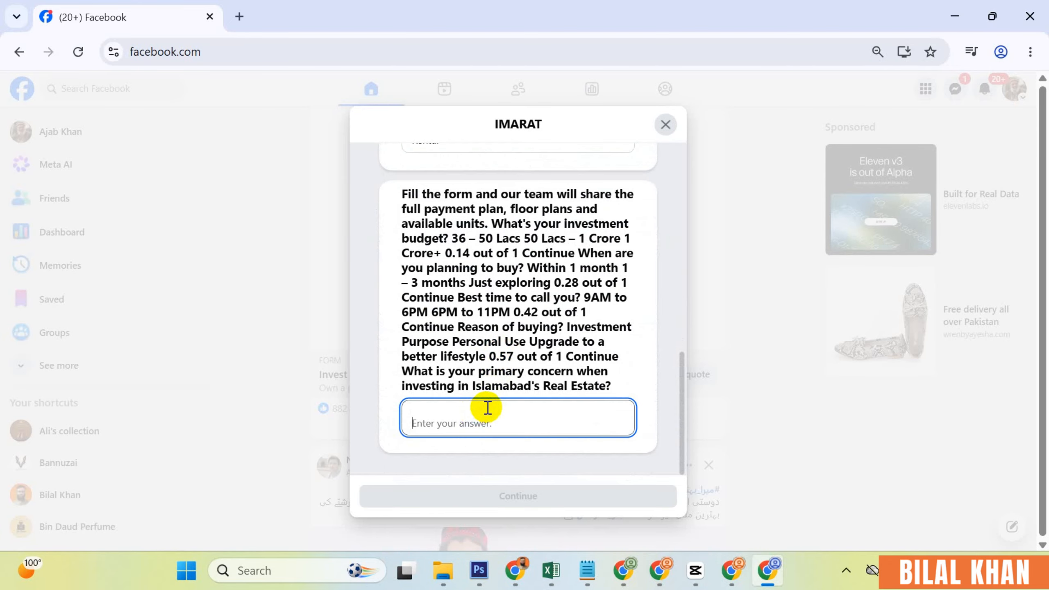
{"action": "type", "text": "any"}
- Replace the full name and phone number on the contact page, then submit the form
{"action": "left_click", "coordinate": [527, 501]}
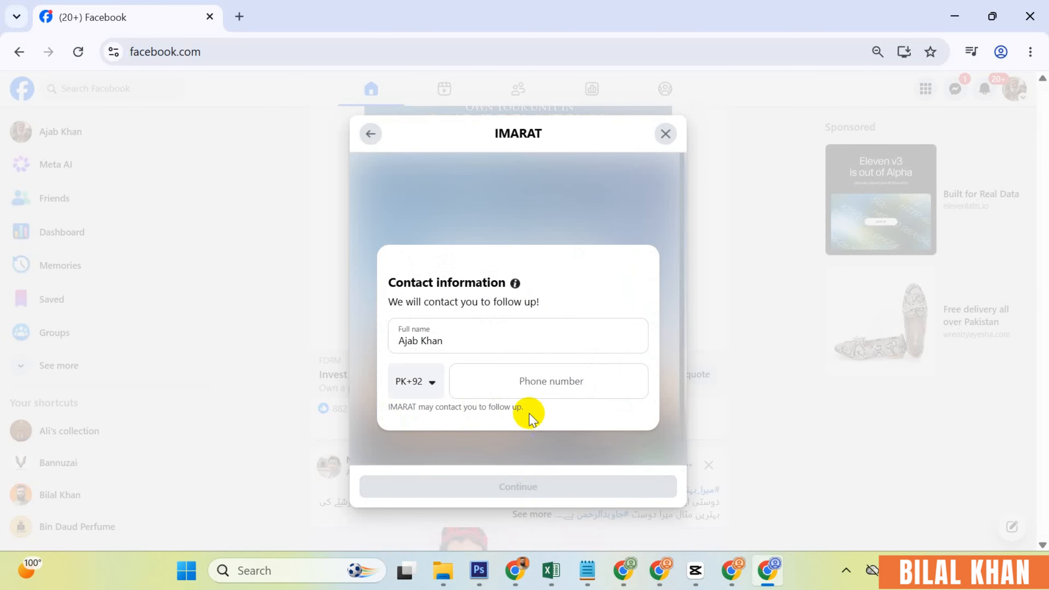
{"action": "left_click", "coordinate": [502, 382]}
{"action": "scroll", "coordinate": [557, 420], "scroll_direction": "down", "scroll_amount": 1}
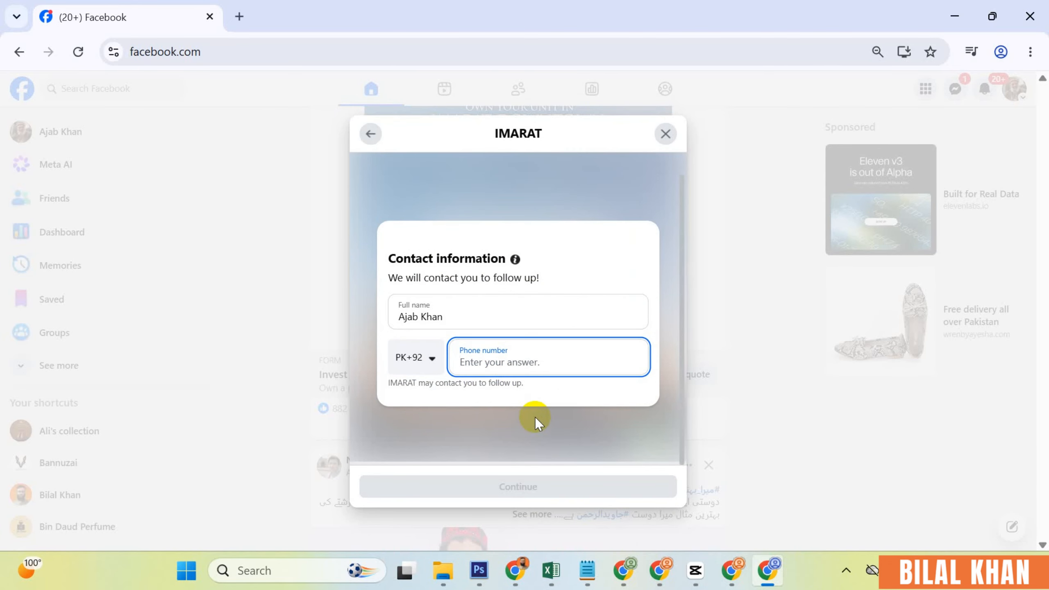
{"action": "left_click_drag", "start_coordinate": [458, 316], "coordinate": [323, 312]}
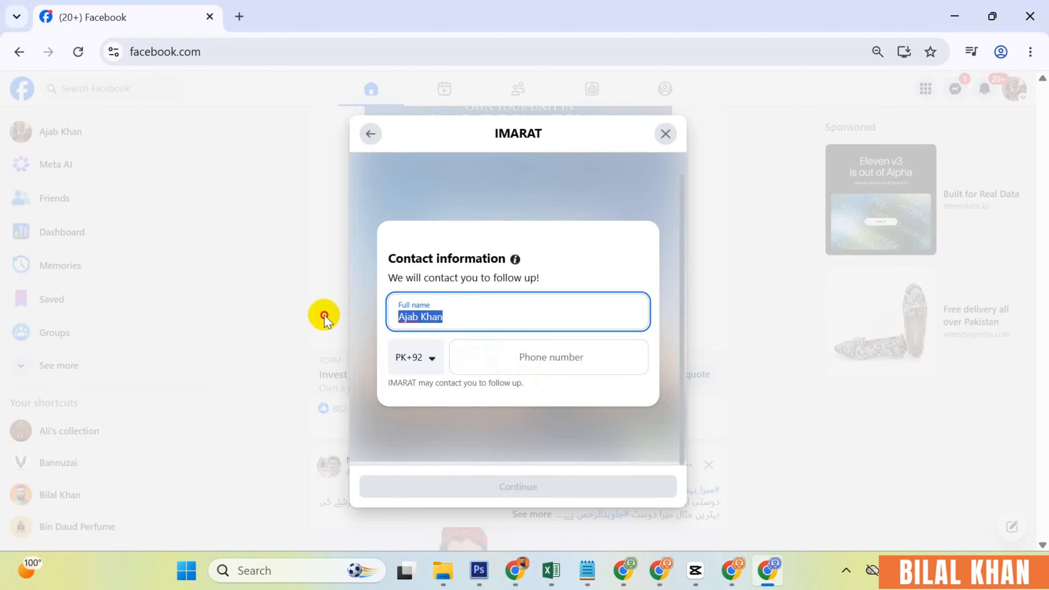
{"action": "left_click", "coordinate": [504, 363]}
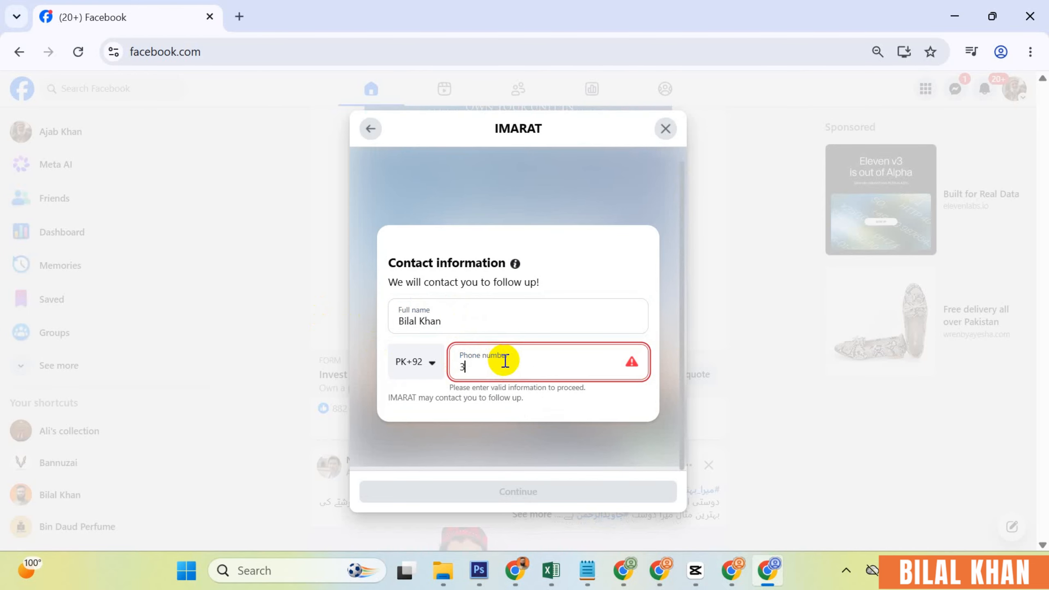
{"action": "type", "text": "3333333333"}
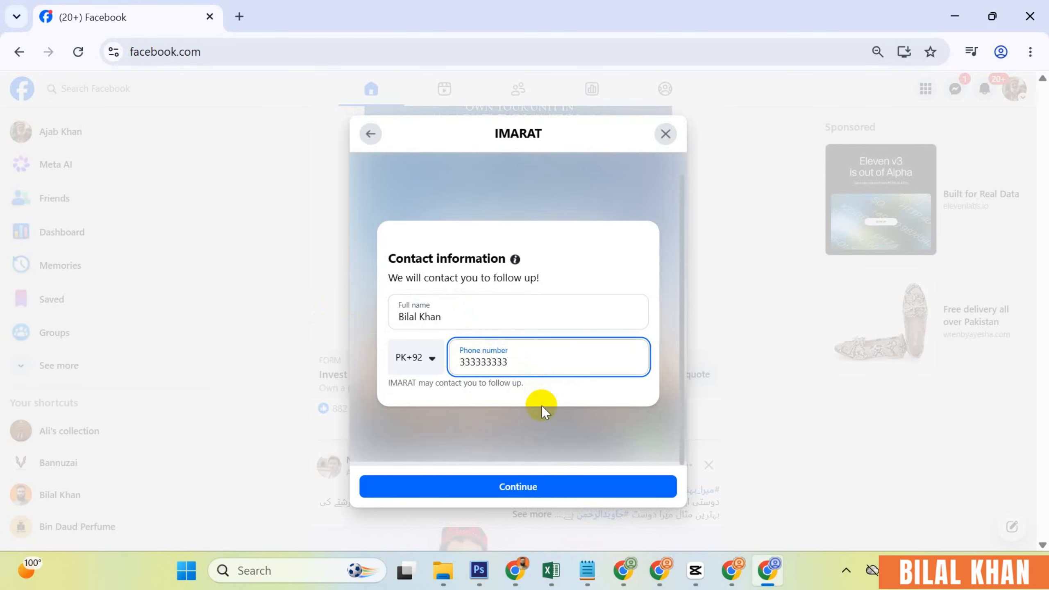
{"action": "left_click", "coordinate": [534, 484]}
{"action": "scroll", "coordinate": [532, 481], "scroll_direction": "down", "scroll_amount": 2}
{"action": "left_click", "coordinate": [533, 496]}
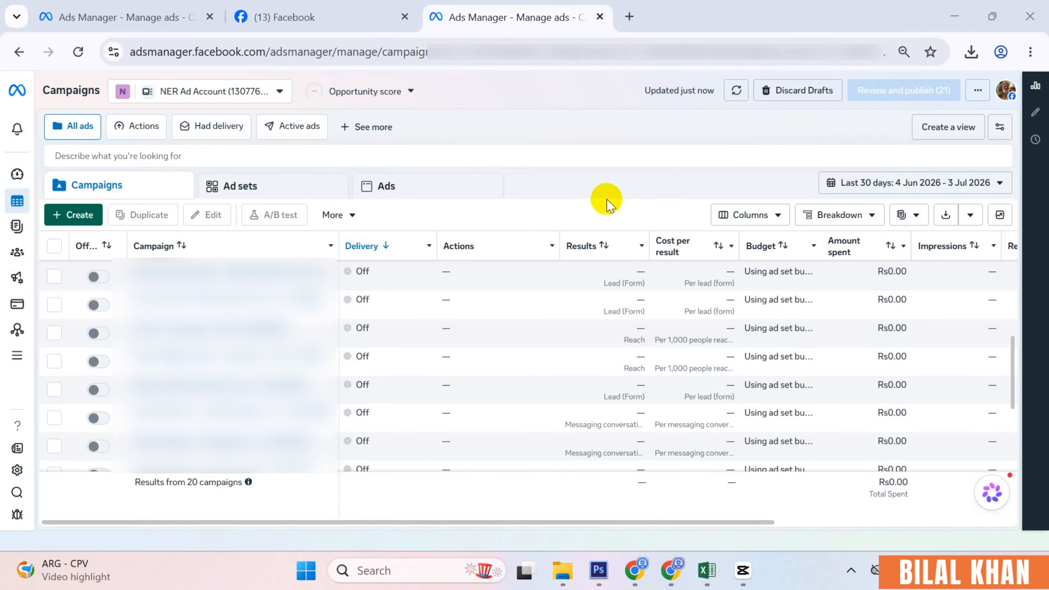
- Create a new campaign with the Leads objective and continue to its draft
{"action": "left_click", "coordinate": [79, 223]}
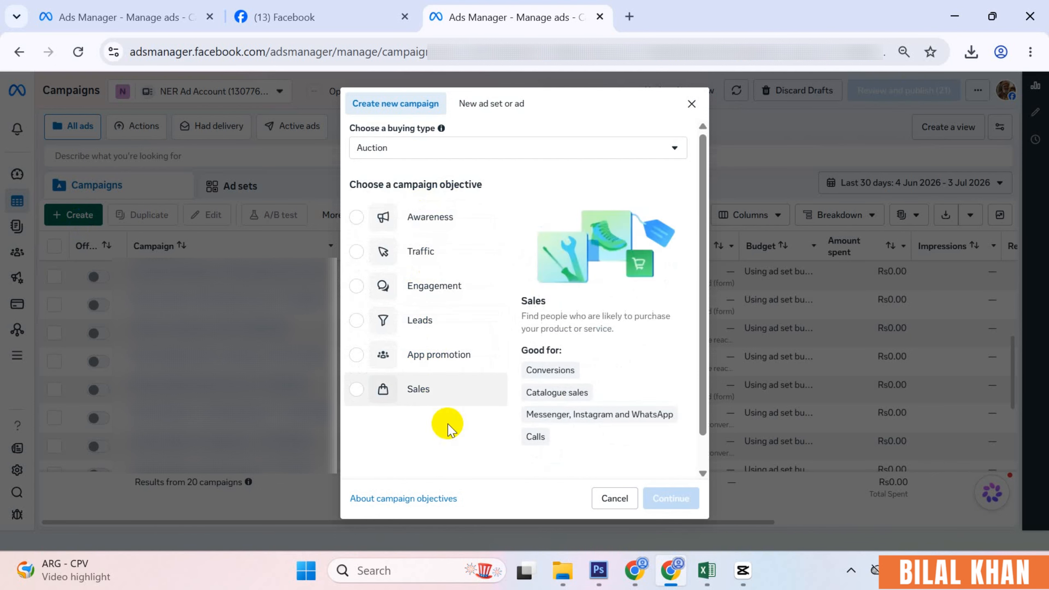
{"action": "left_click", "coordinate": [427, 331]}
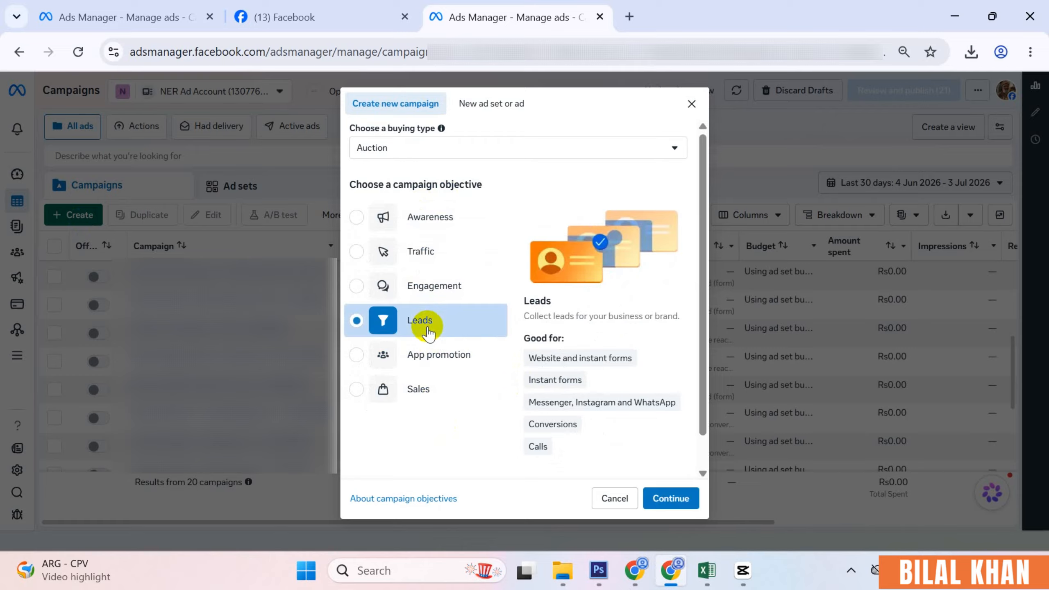
{"action": "left_click", "coordinate": [663, 497]}
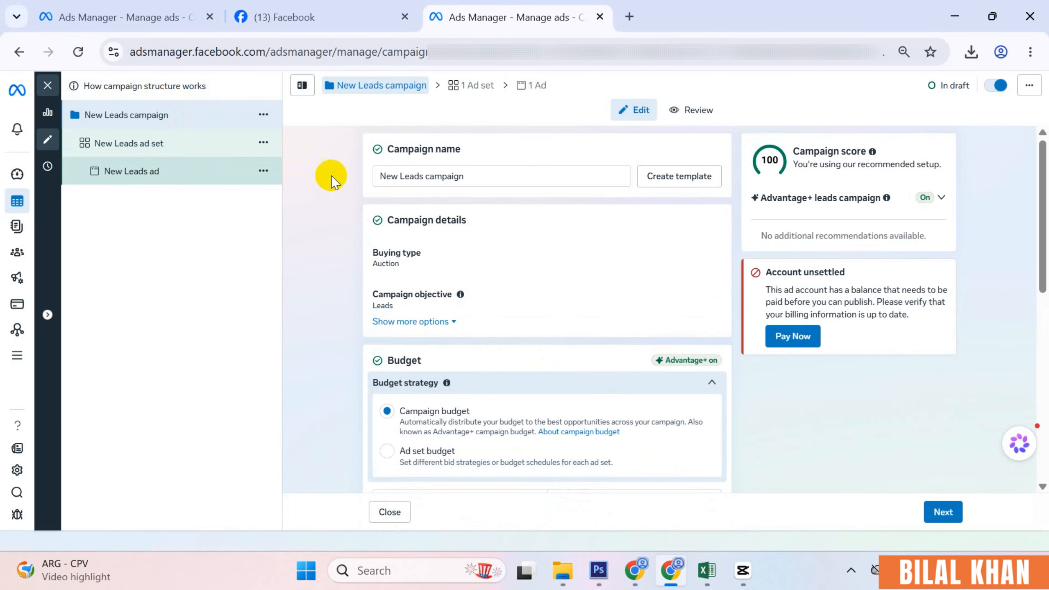
- Check the campaign name and daily budget, then switch to the New Leads ad set
{"action": "left_click_drag", "start_coordinate": [479, 173], "coordinate": [351, 183]}
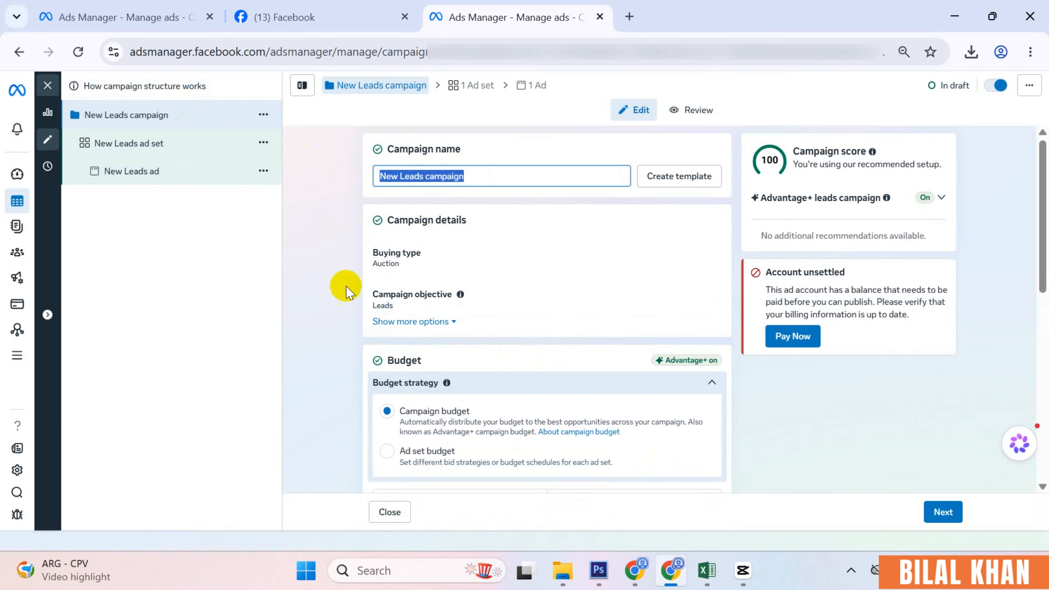
{"action": "scroll", "coordinate": [347, 290], "scroll_direction": "down", "scroll_amount": 2}
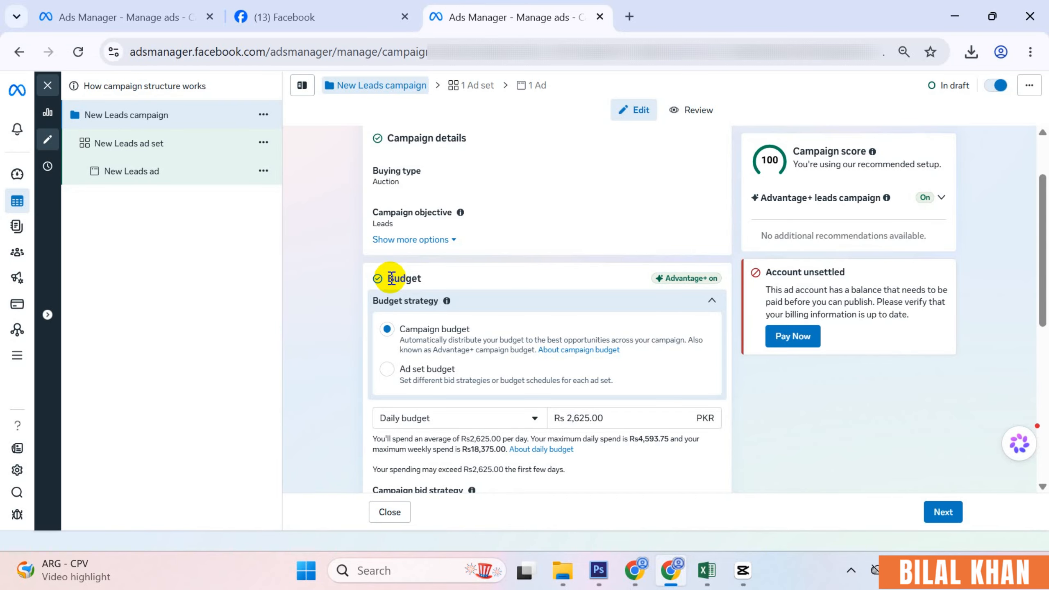
{"action": "left_click", "coordinate": [164, 142]}
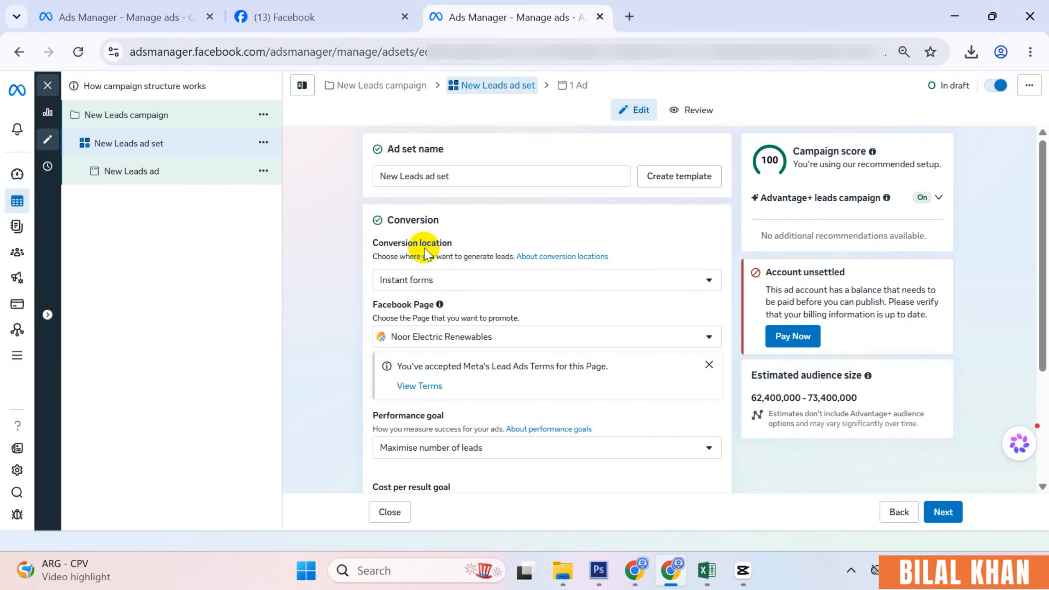
- Set conversion location to Single > Instant forms, keeping Noor Electric Renewables as the Page
{"action": "left_click", "coordinate": [441, 279]}
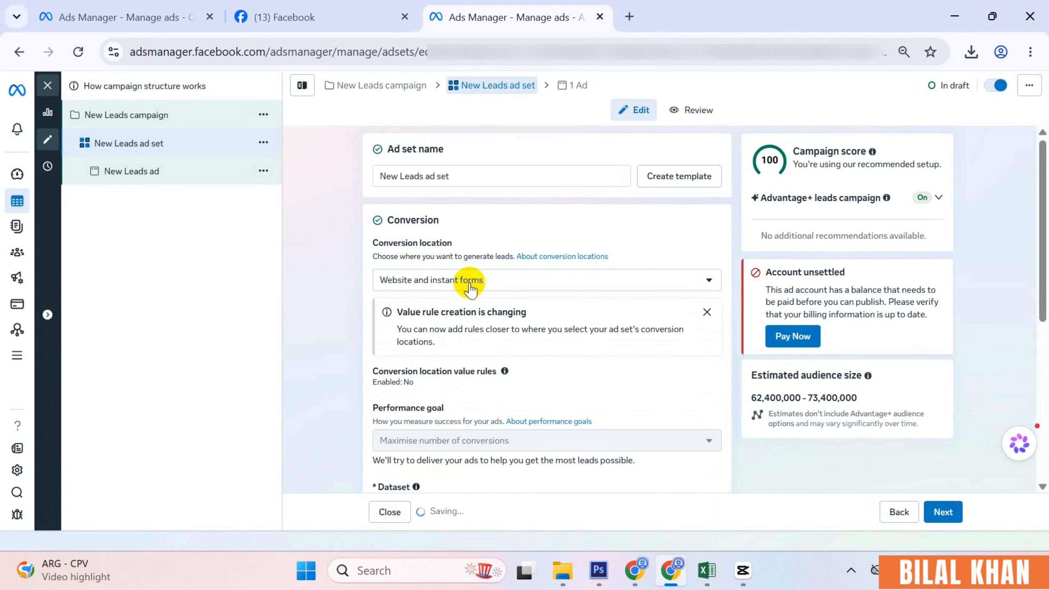
{"action": "left_click", "coordinate": [464, 285]}
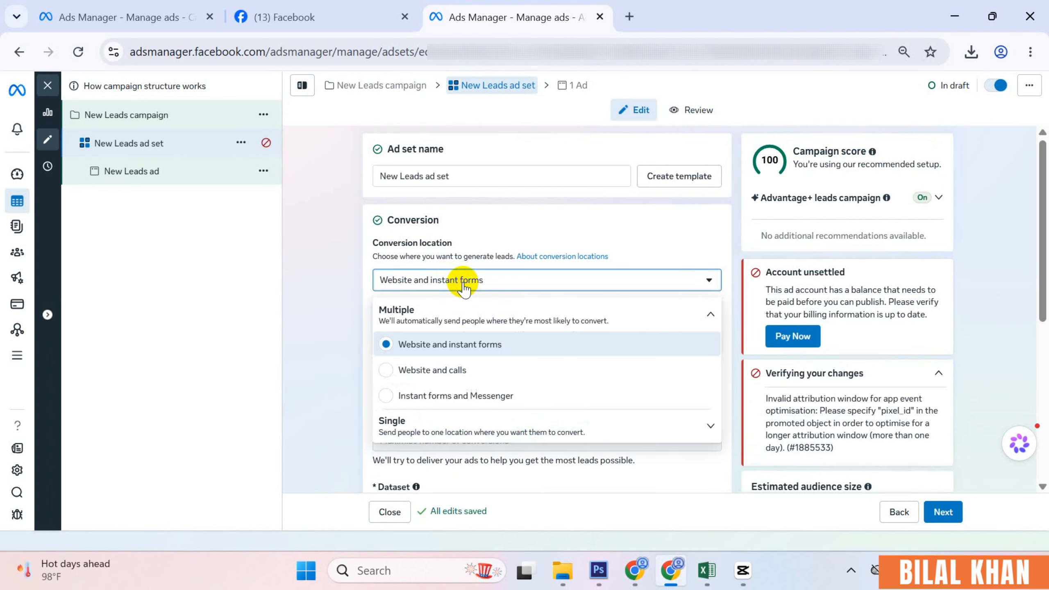
{"action": "left_click", "coordinate": [474, 430]}
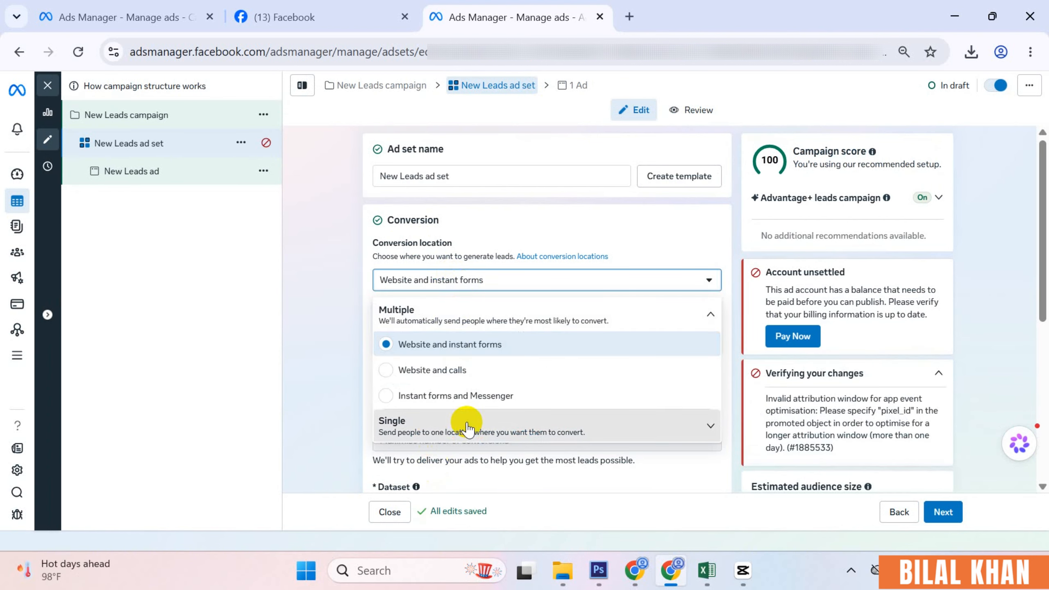
{"action": "left_click", "coordinate": [472, 409]}
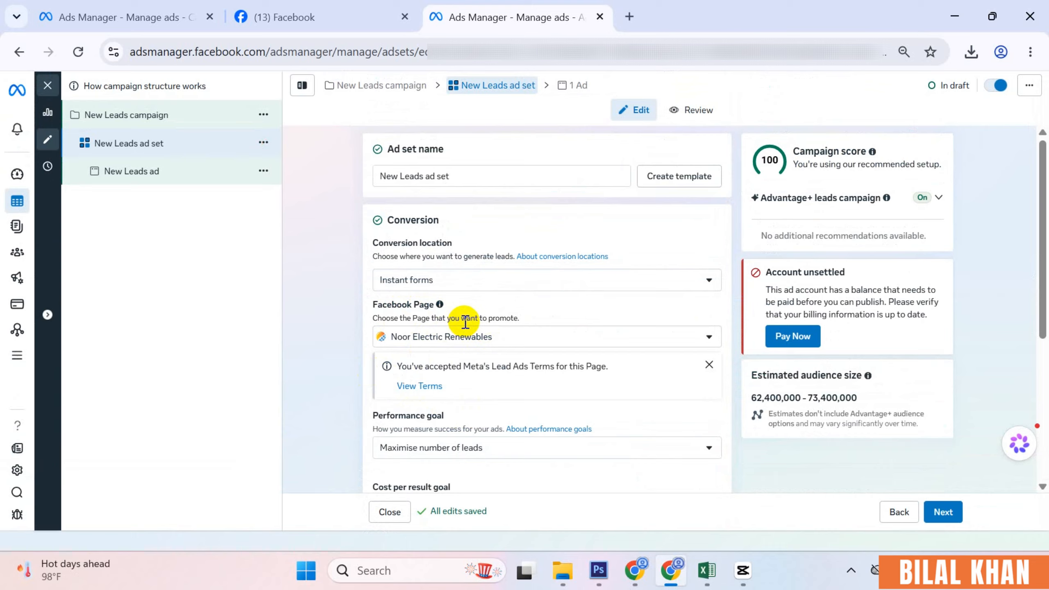
{"action": "left_click", "coordinate": [499, 338]}
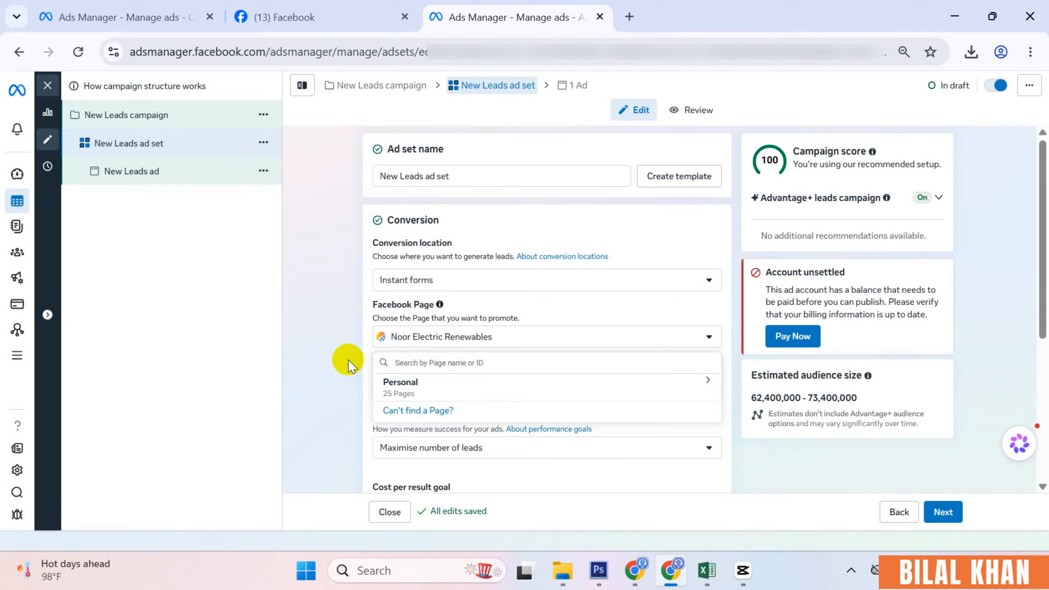
{"action": "left_click", "coordinate": [337, 349]}
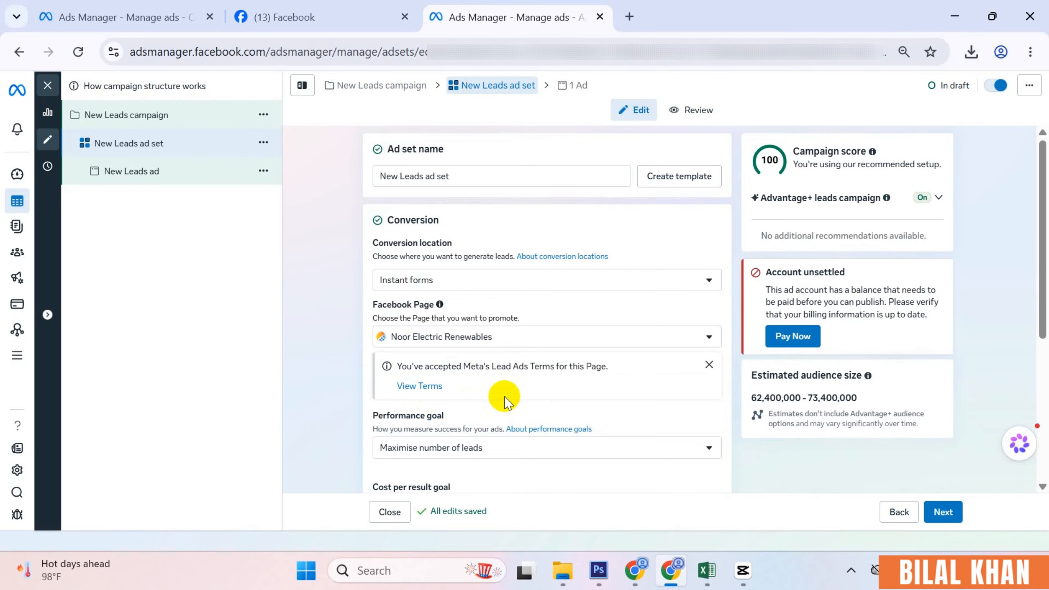
{"action": "scroll", "coordinate": [502, 398], "scroll_direction": "down", "scroll_amount": 2}
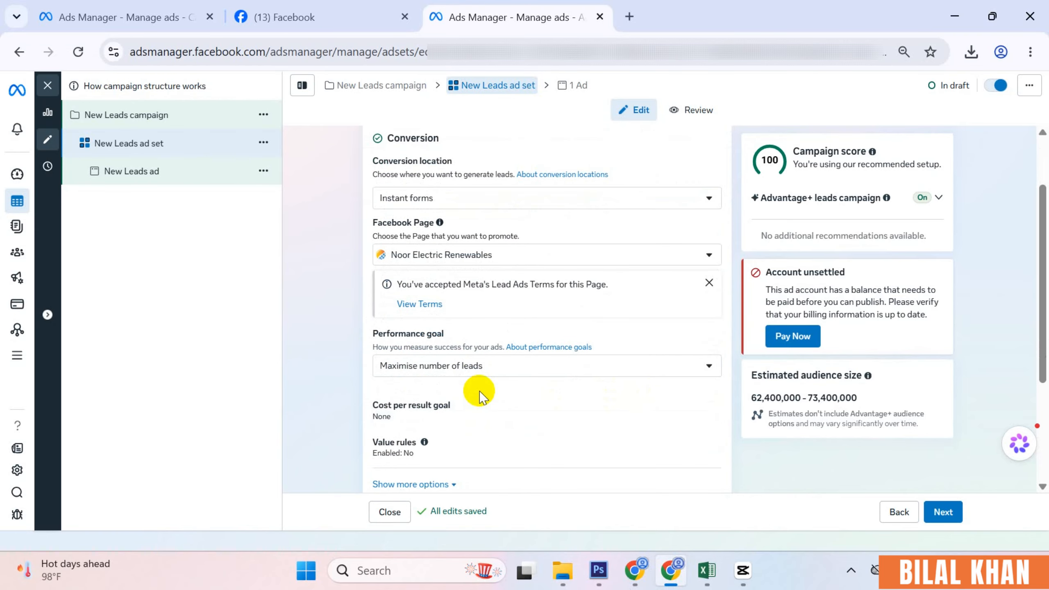
- Highlight the Performance goal label and expand its dropdown options
{"action": "left_click_drag", "start_coordinate": [373, 333], "coordinate": [458, 337]}
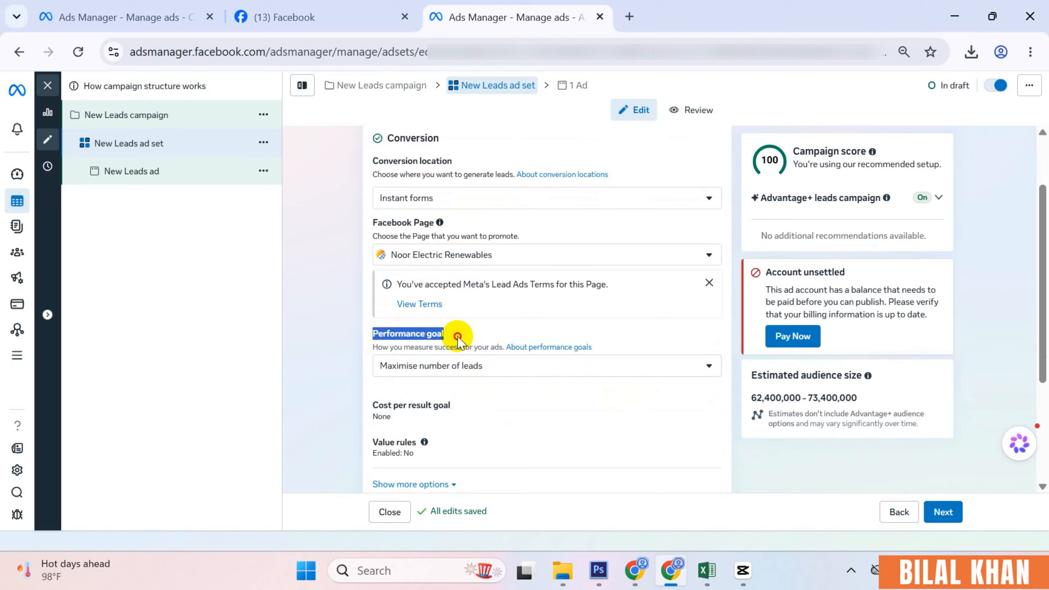
{"action": "left_click", "coordinate": [473, 369]}
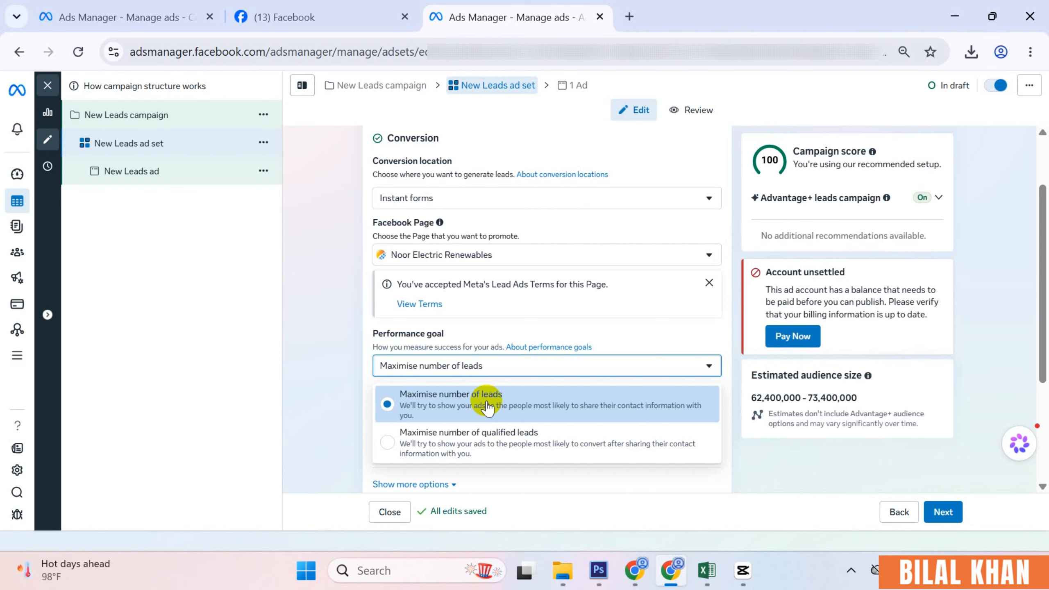
- Choose Maximise number of qualified leads as the performance goal, then close the dropdown
{"action": "left_click", "coordinate": [461, 444]}
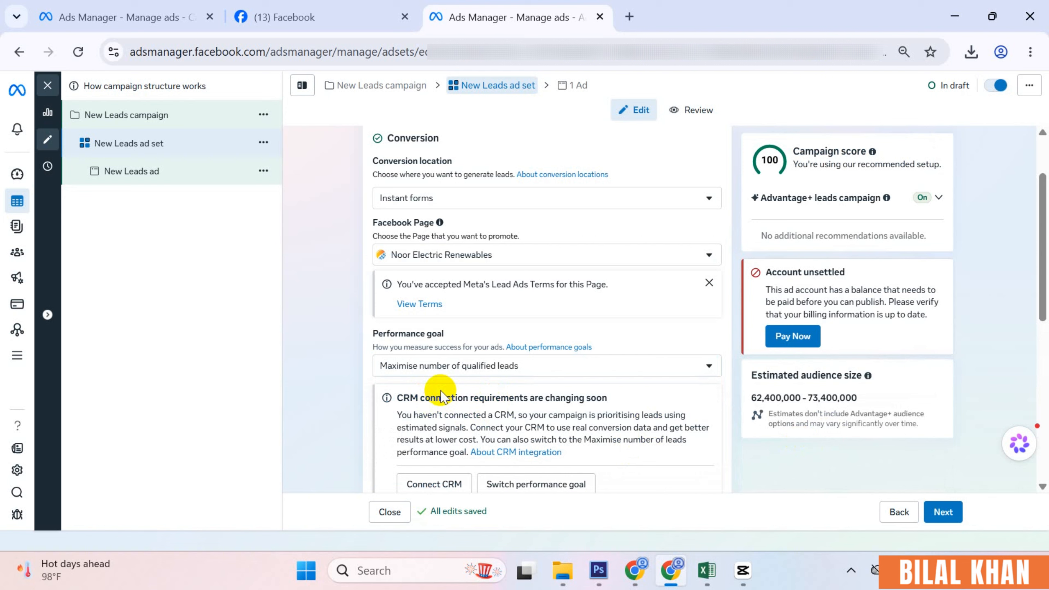
{"action": "left_click", "coordinate": [508, 372]}
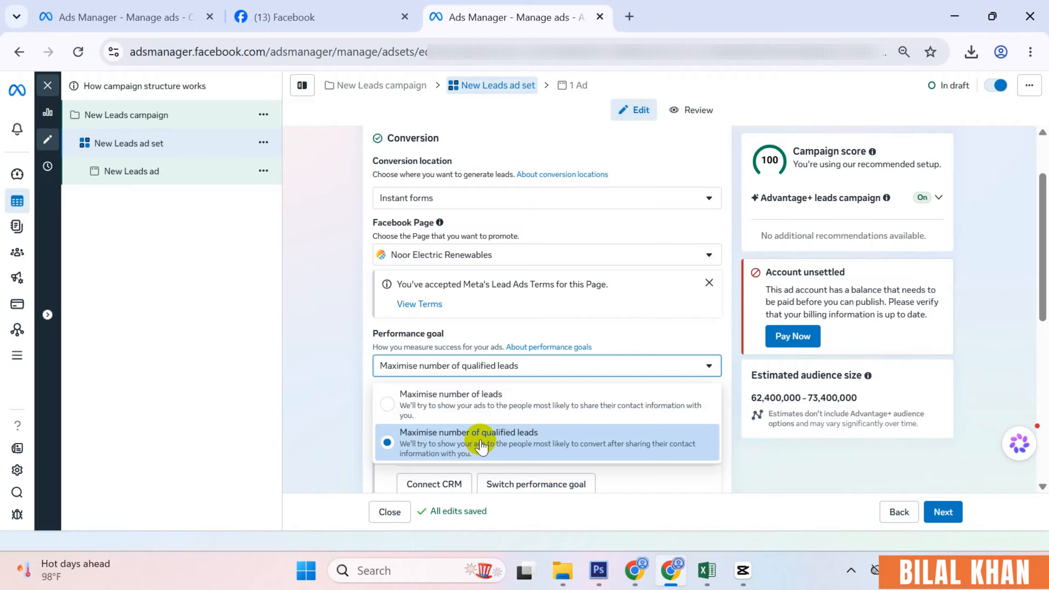
{"action": "left_click", "coordinate": [361, 460]}
{"action": "scroll", "coordinate": [375, 453], "scroll_direction": "down", "scroll_amount": 2}
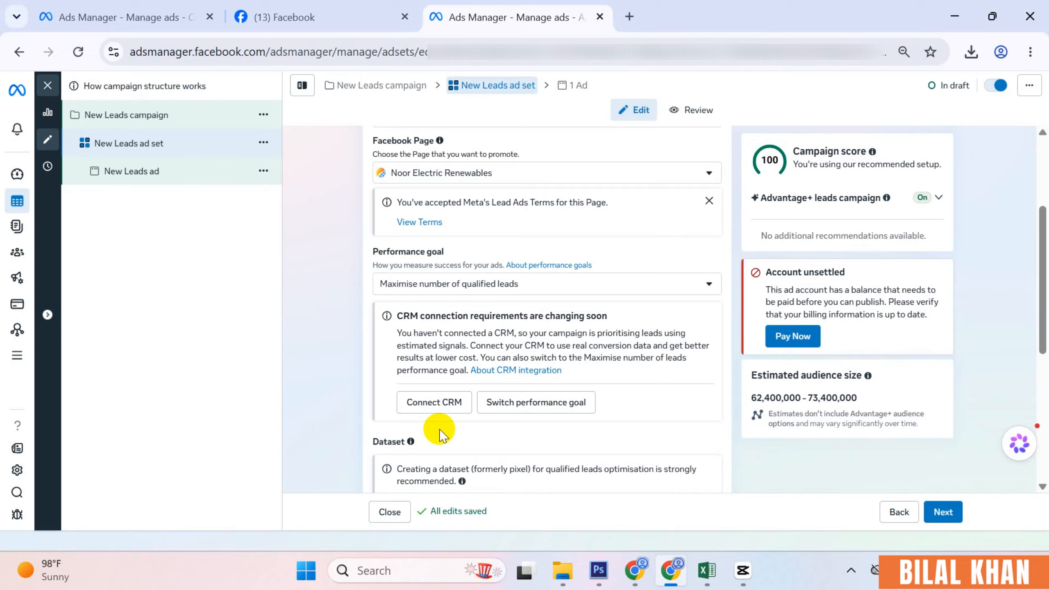
- Scroll through the ad set settings down to Placements to review them
{"action": "scroll", "coordinate": [450, 444], "scroll_direction": "up", "scroll_amount": 1}
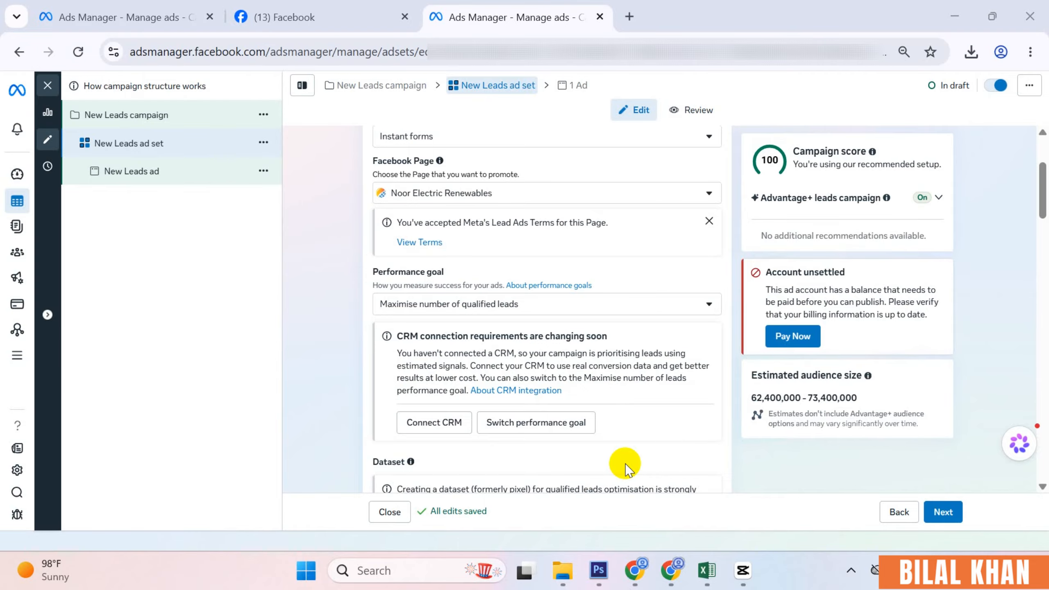
{"action": "scroll", "coordinate": [557, 398], "scroll_direction": "down", "scroll_amount": 8}
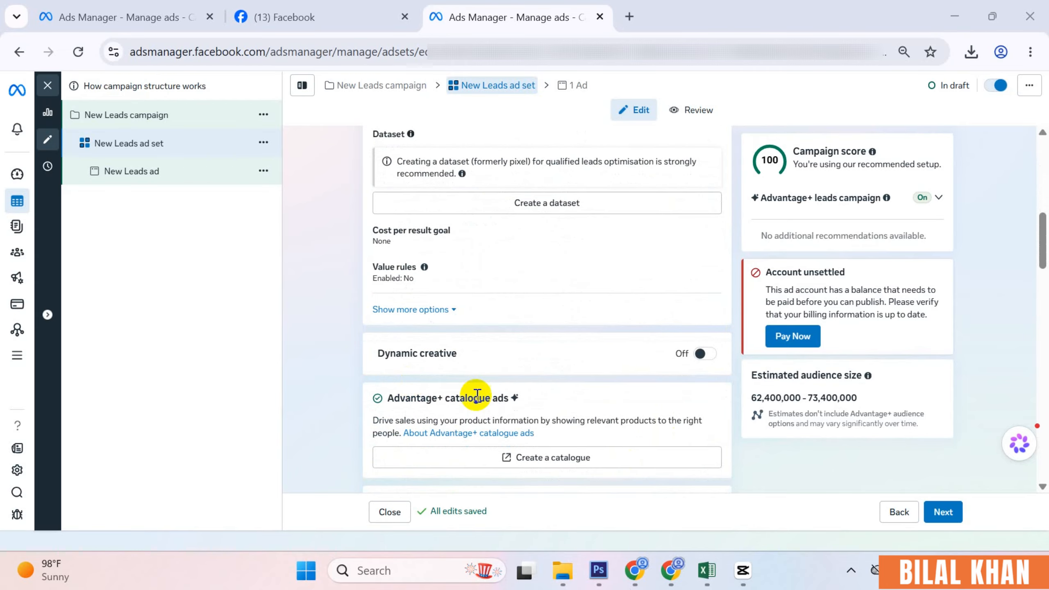
{"action": "scroll", "coordinate": [477, 394], "scroll_direction": "down", "scroll_amount": 12}
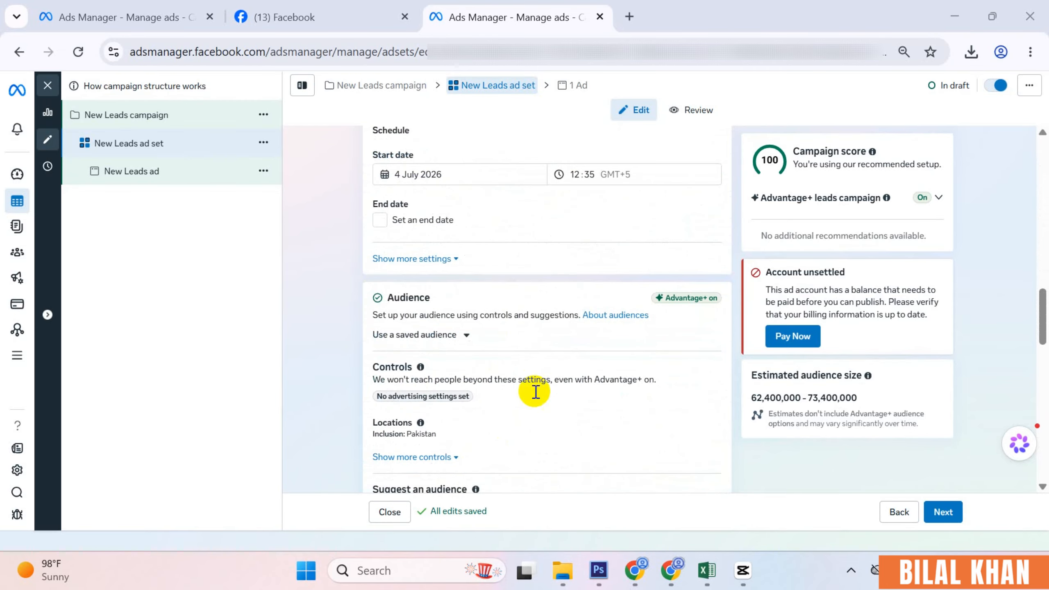
{"action": "scroll", "coordinate": [535, 391], "scroll_direction": "down", "scroll_amount": 5}
{"action": "scroll", "coordinate": [538, 403], "scroll_direction": "up", "scroll_amount": 5}
{"action": "scroll", "coordinate": [544, 399], "scroll_direction": "up", "scroll_amount": 8}
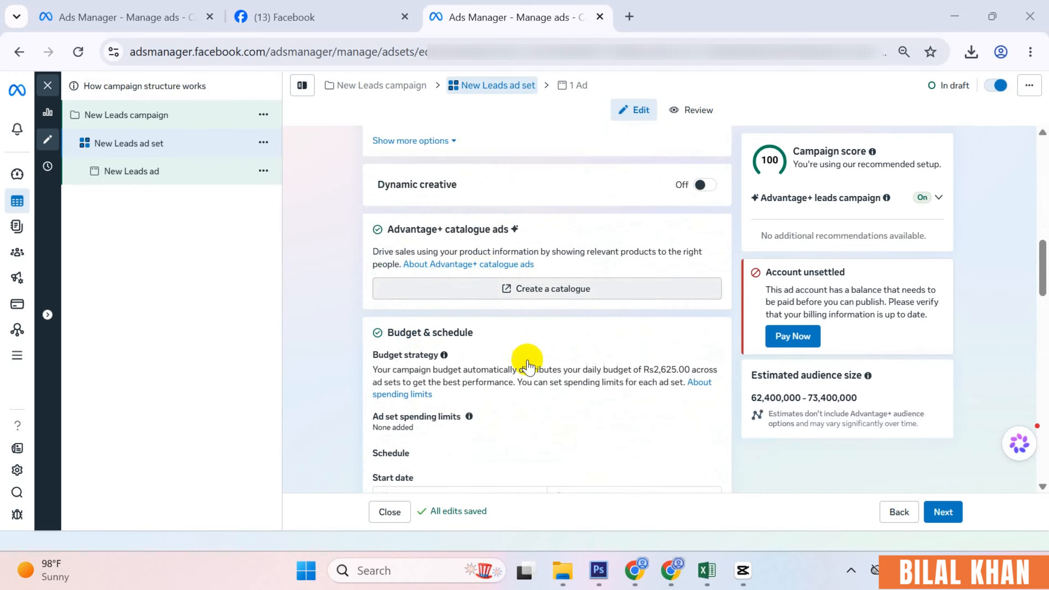
{"action": "scroll", "coordinate": [529, 365], "scroll_direction": "down", "scroll_amount": 15}
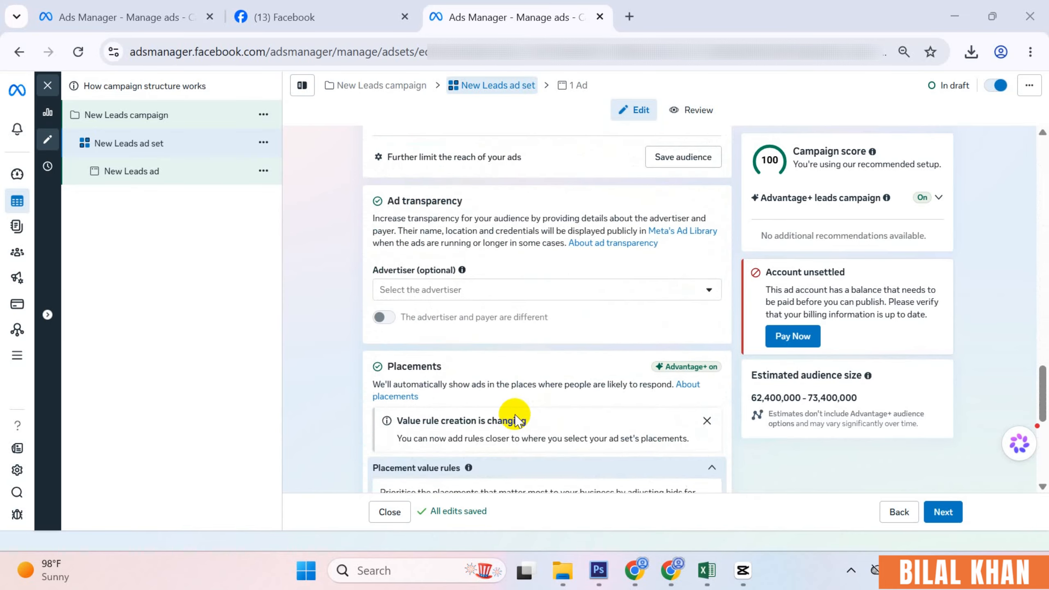
{"action": "scroll", "coordinate": [515, 420], "scroll_direction": "down", "scroll_amount": 2}
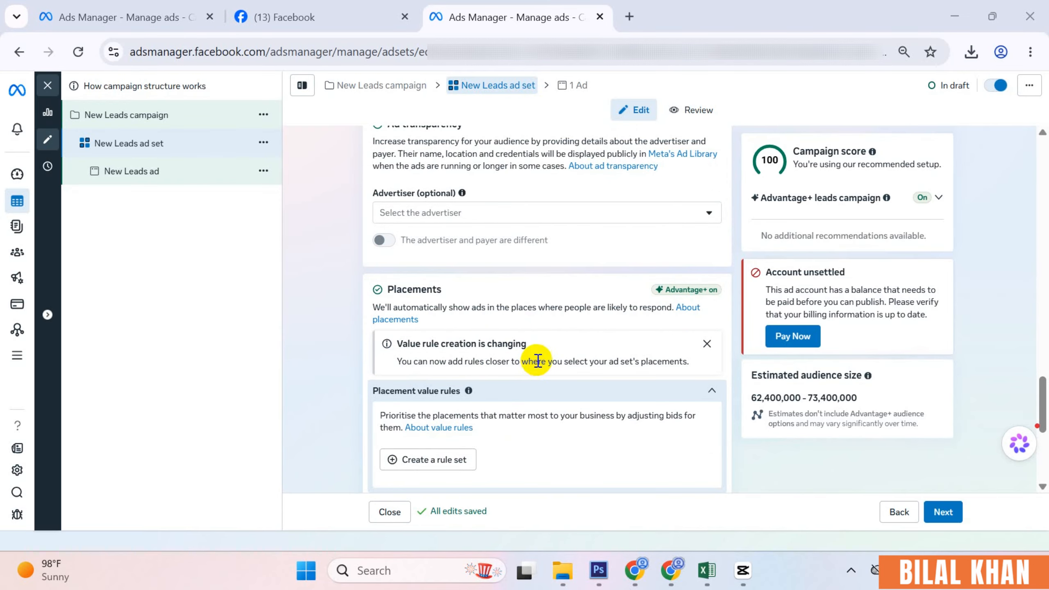
{"action": "scroll", "coordinate": [537, 359], "scroll_direction": "down", "scroll_amount": 7}
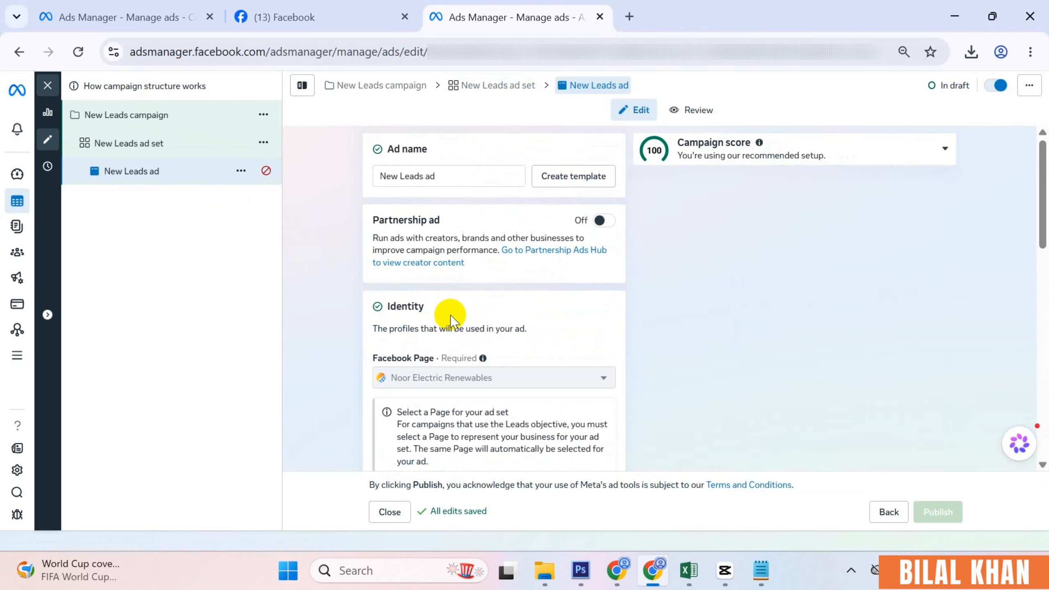
{"action": "scroll", "coordinate": [520, 297], "scroll_direction": "up", "scroll_amount": 6}
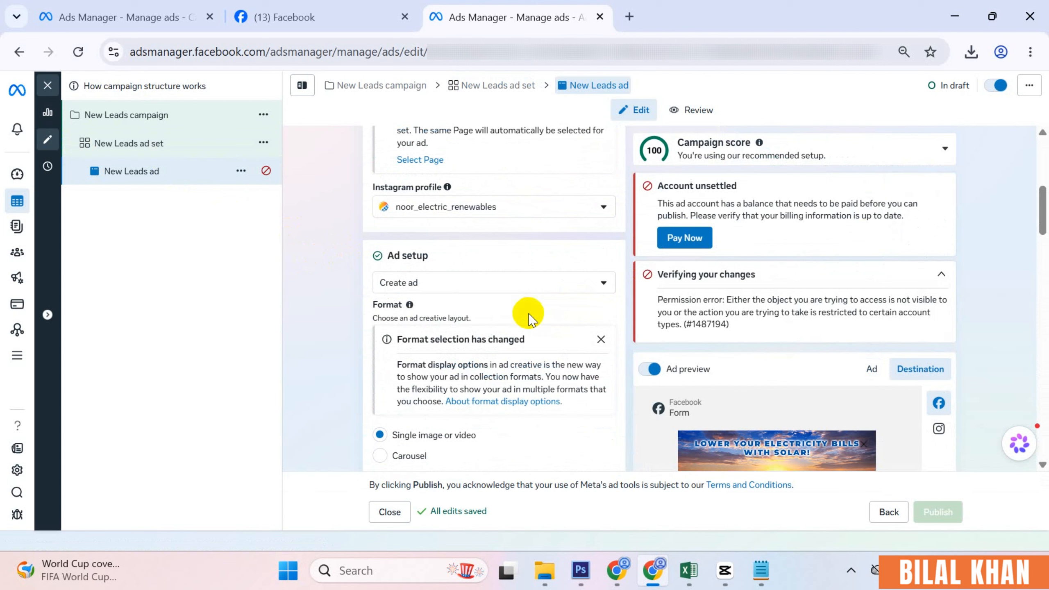
{"action": "scroll", "coordinate": [524, 310], "scroll_direction": "up", "scroll_amount": 2}
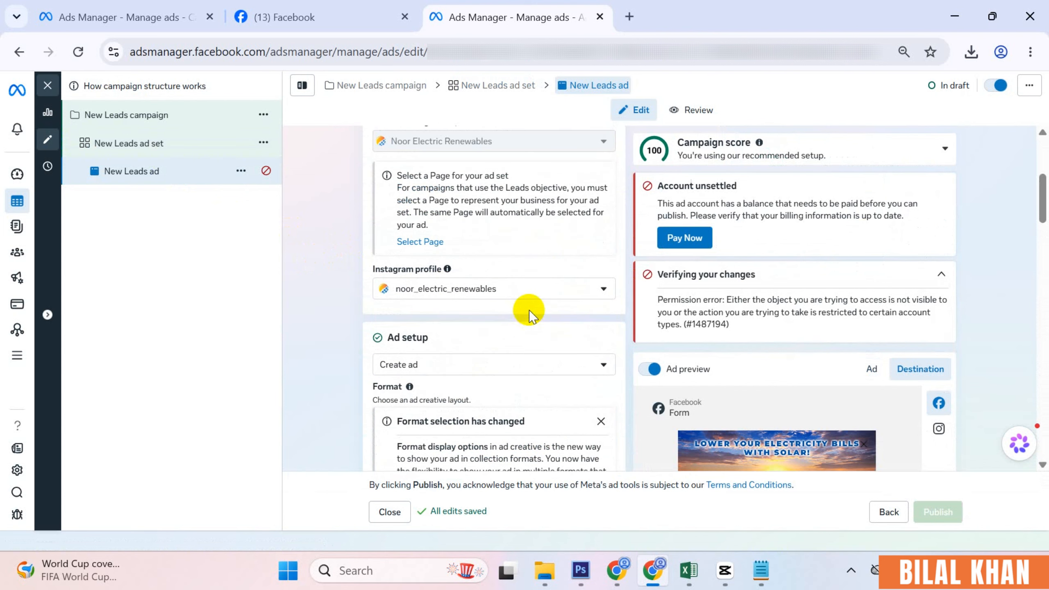
{"action": "scroll", "coordinate": [515, 328], "scroll_direction": "down", "scroll_amount": 12}
{"action": "scroll", "coordinate": [429, 236], "scroll_direction": "up", "scroll_amount": 4}
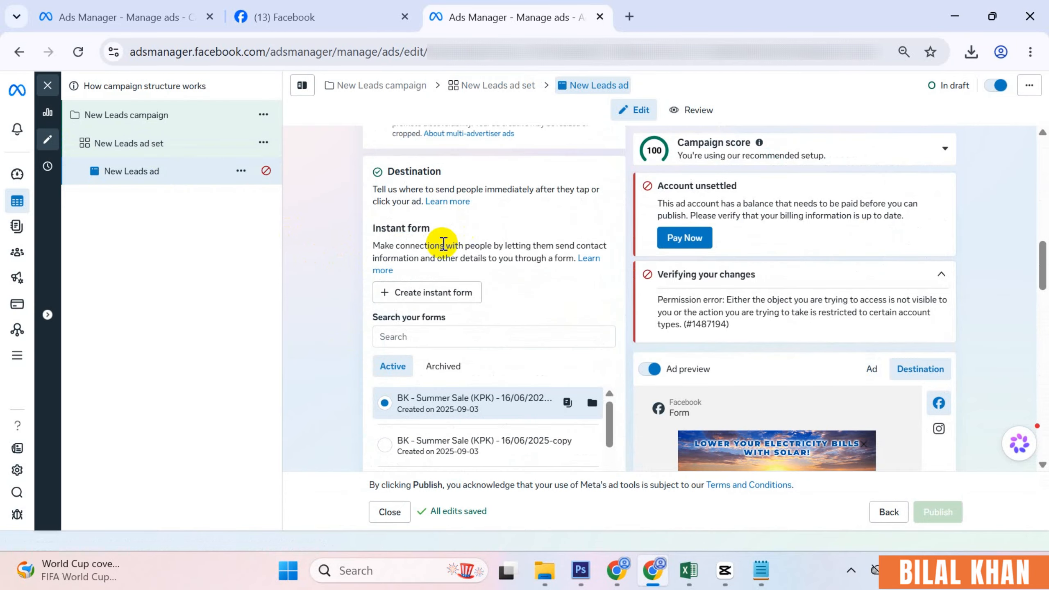
{"action": "scroll", "coordinate": [515, 346], "scroll_direction": "down", "scroll_amount": 10}
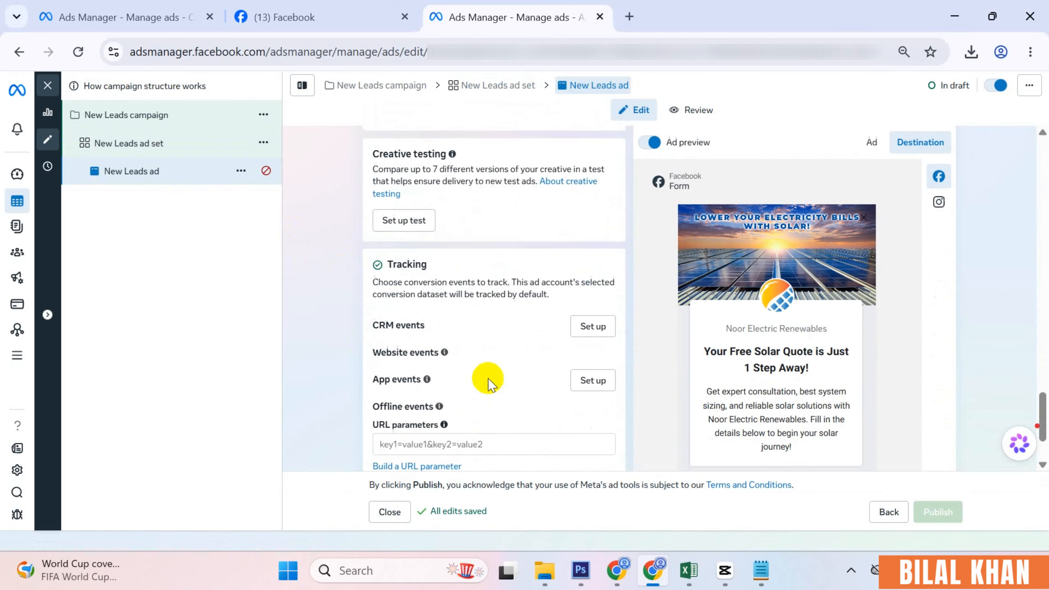
{"action": "scroll", "coordinate": [484, 374], "scroll_direction": "up", "scroll_amount": 3}
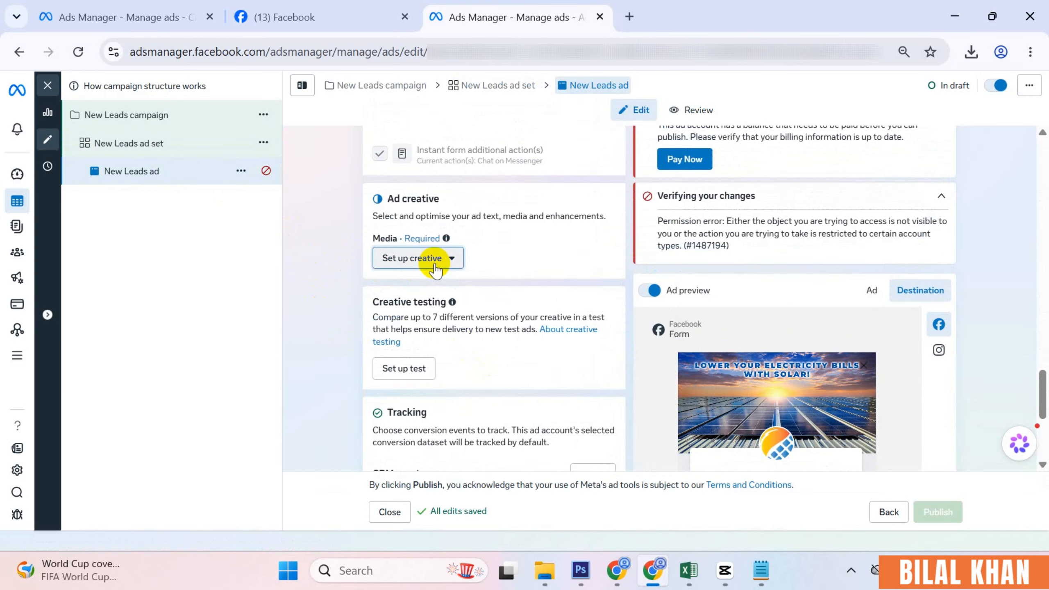
- Start an Image ad, cancel the computer upload, and select the Summer Sale account image
{"action": "left_click", "coordinate": [435, 260]}
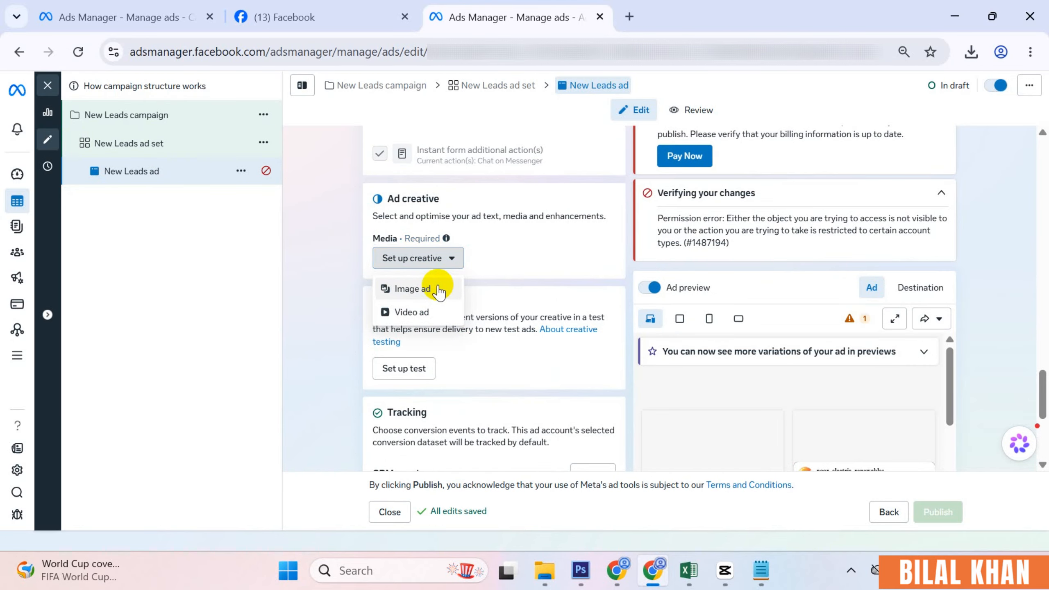
{"action": "left_click", "coordinate": [439, 290]}
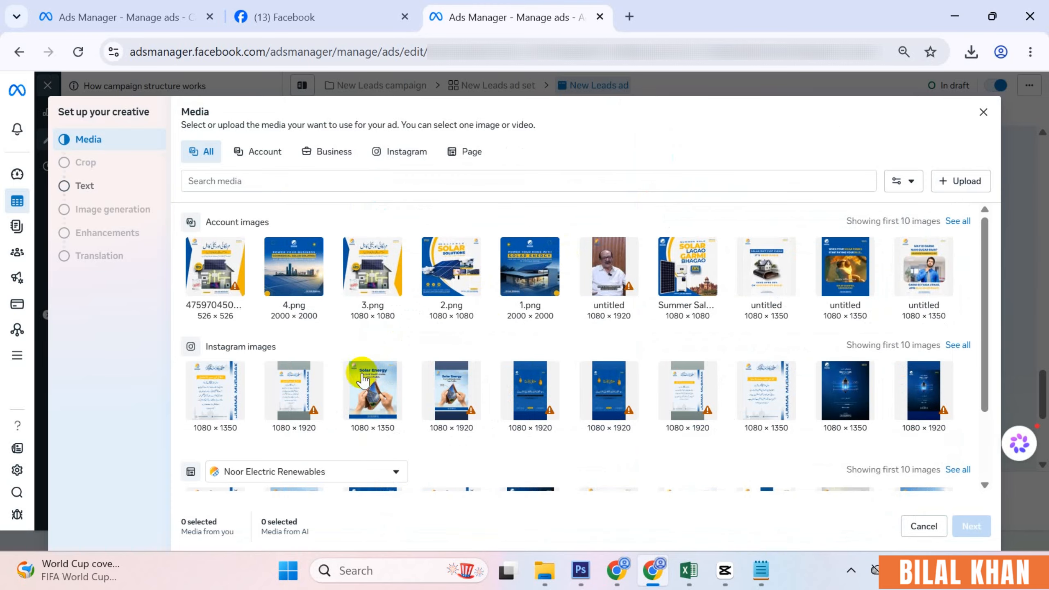
{"action": "left_click", "coordinate": [952, 181]}
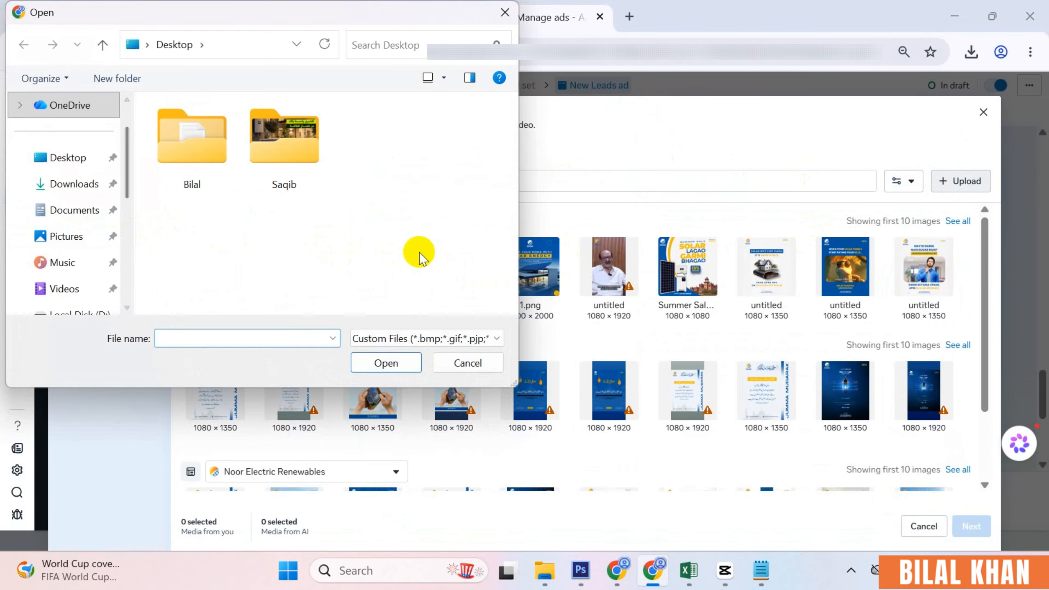
{"action": "left_click", "coordinate": [467, 363]}
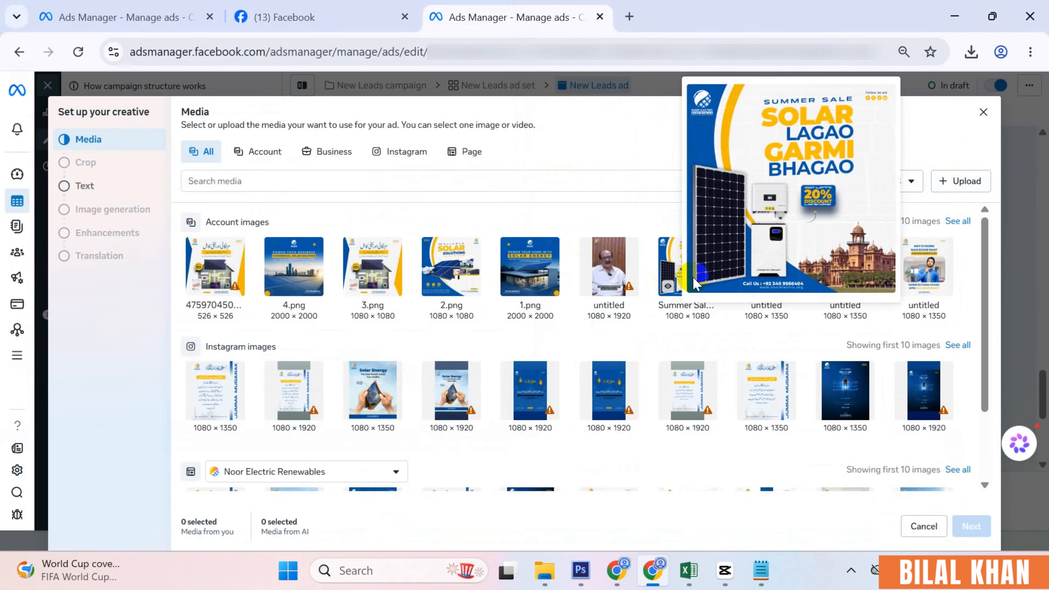
{"action": "left_click", "coordinate": [679, 271]}
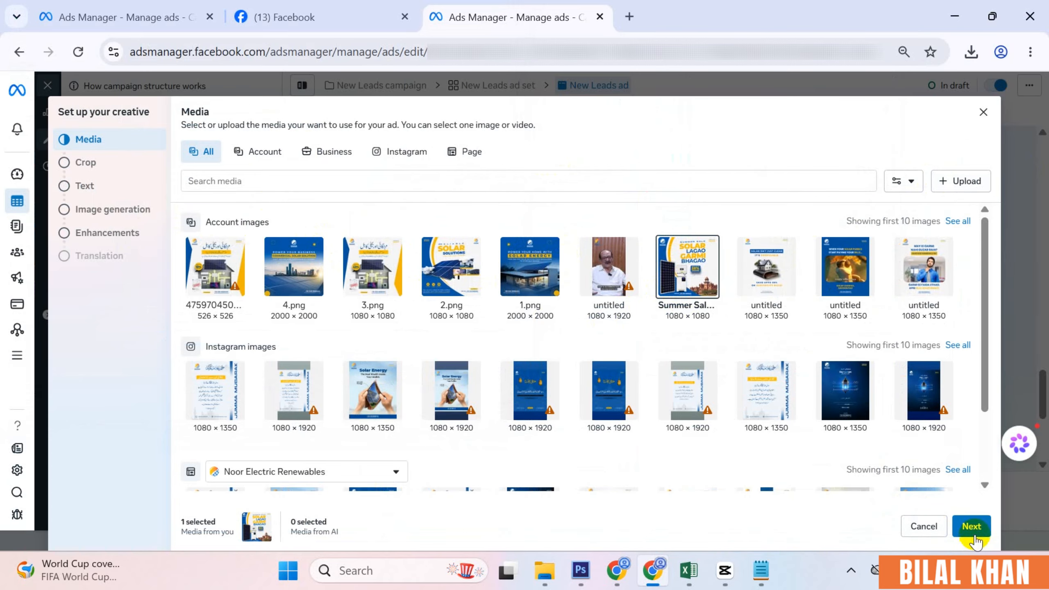
{"action": "left_click", "coordinate": [964, 527]}
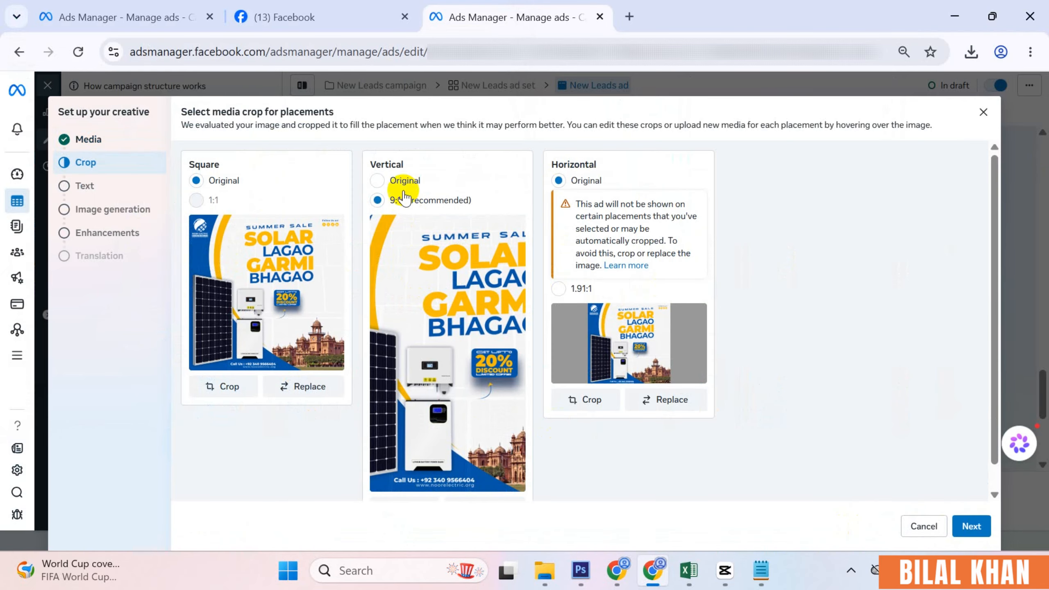
- Switch the Vertical placement crop from 9:16 to Original and proceed to the Text step
{"action": "left_click", "coordinate": [403, 182]}
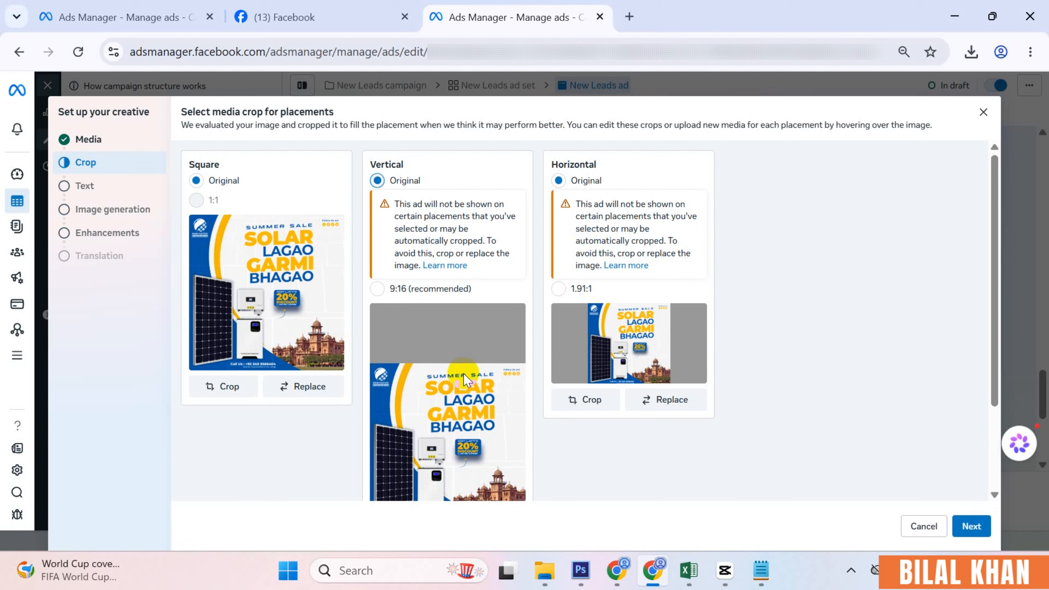
{"action": "left_click", "coordinate": [978, 527]}
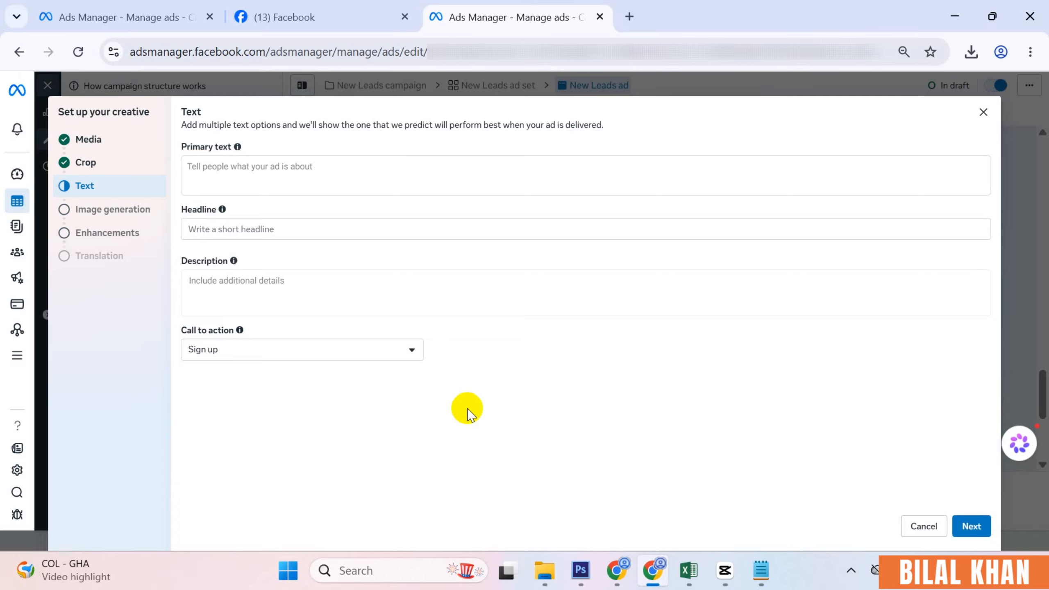
- View KPK-Summer-Sale.png in Photos, then return to the Claude chat with the ad copy
{"action": "left_click", "coordinate": [544, 570]}
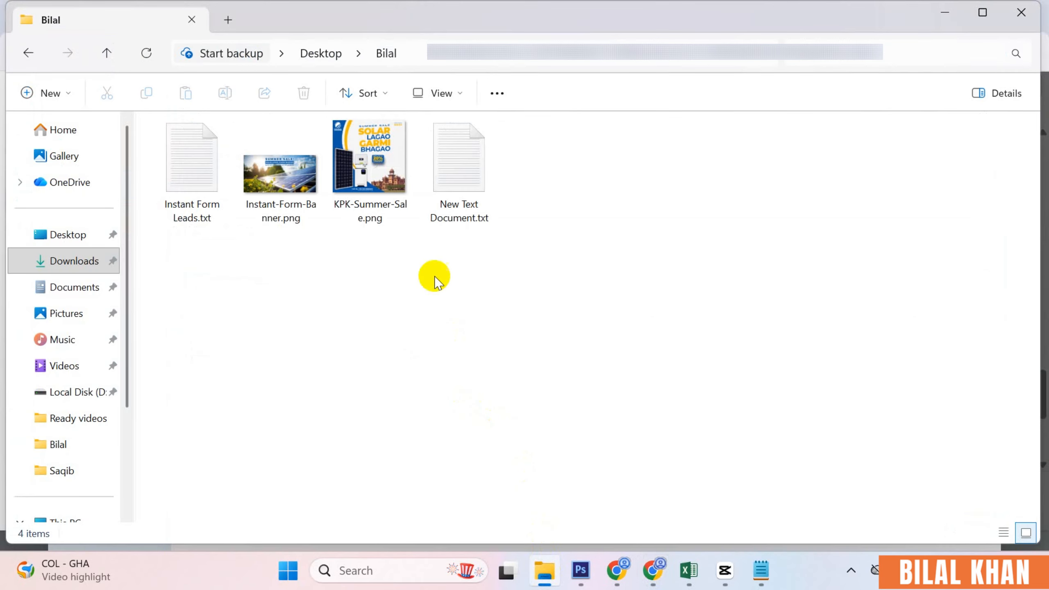
{"action": "left_click", "coordinate": [392, 190]}
{"action": "double_click", "coordinate": [392, 190]}
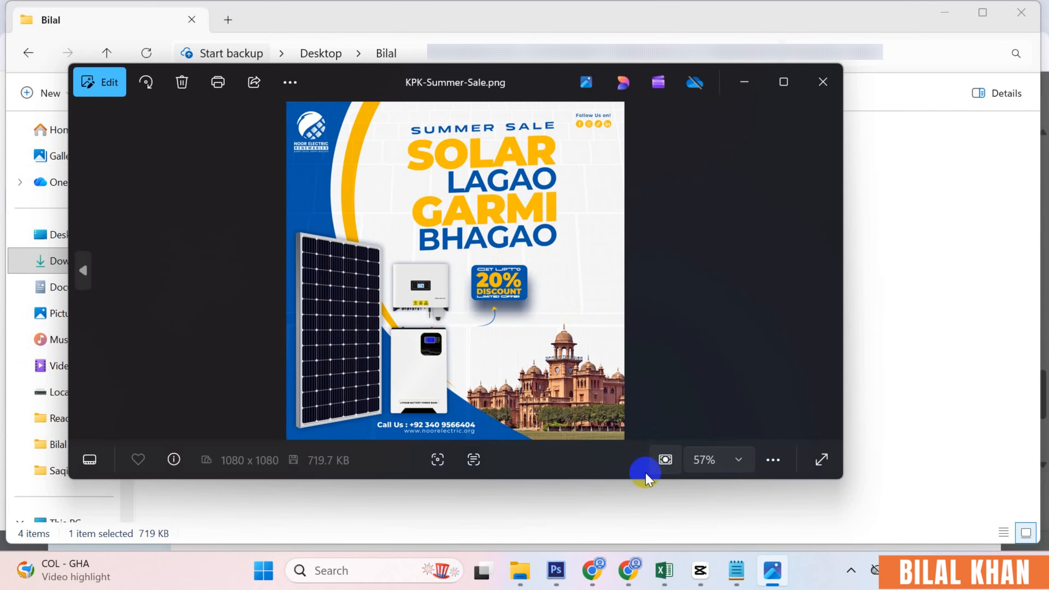
{"action": "left_click", "coordinate": [599, 572]}
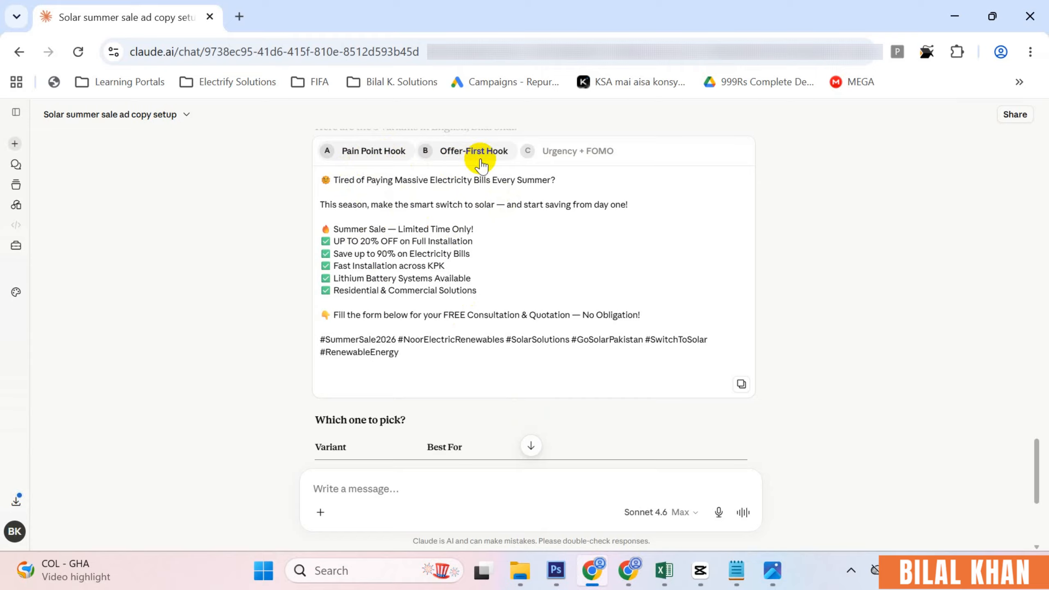
- Compare the Offer-First, Urgency + FOMO and Pain Point Hook variants and select the full Pain Point Hook copy
{"action": "left_click", "coordinate": [475, 159]}
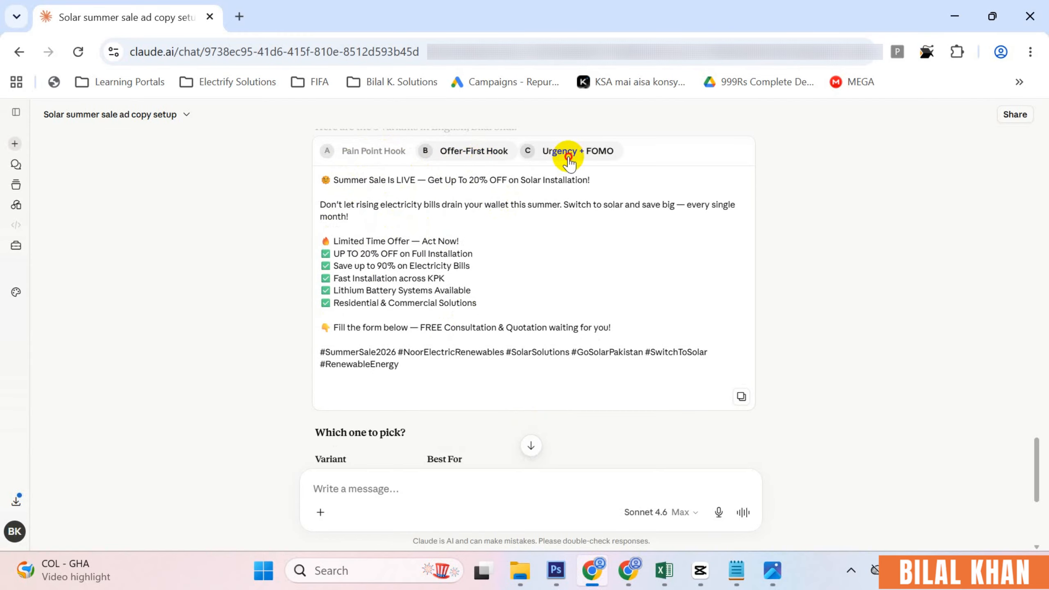
{"action": "left_click", "coordinate": [569, 161]}
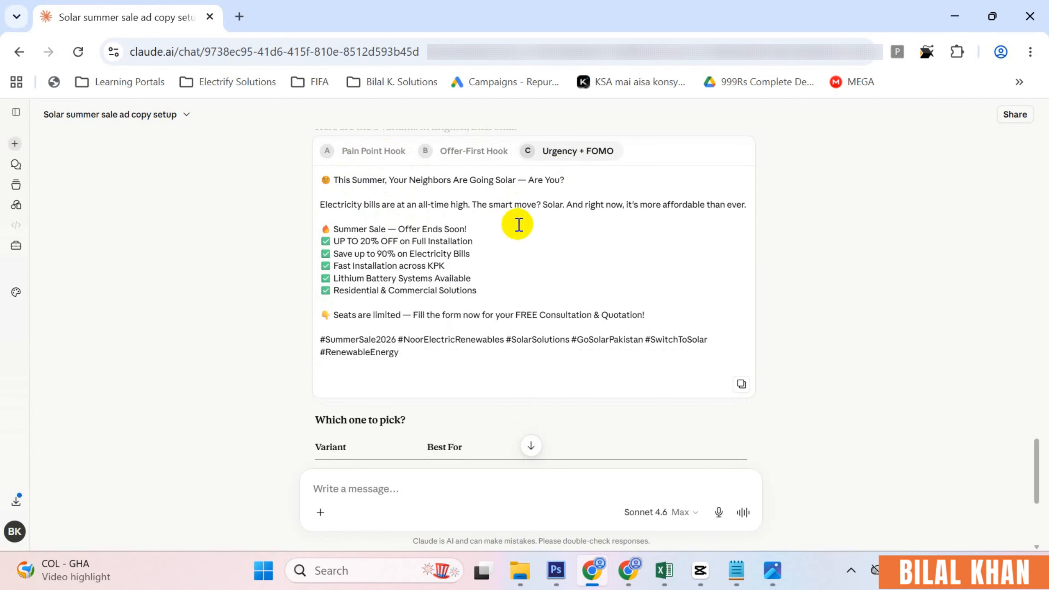
{"action": "left_click", "coordinate": [357, 161]}
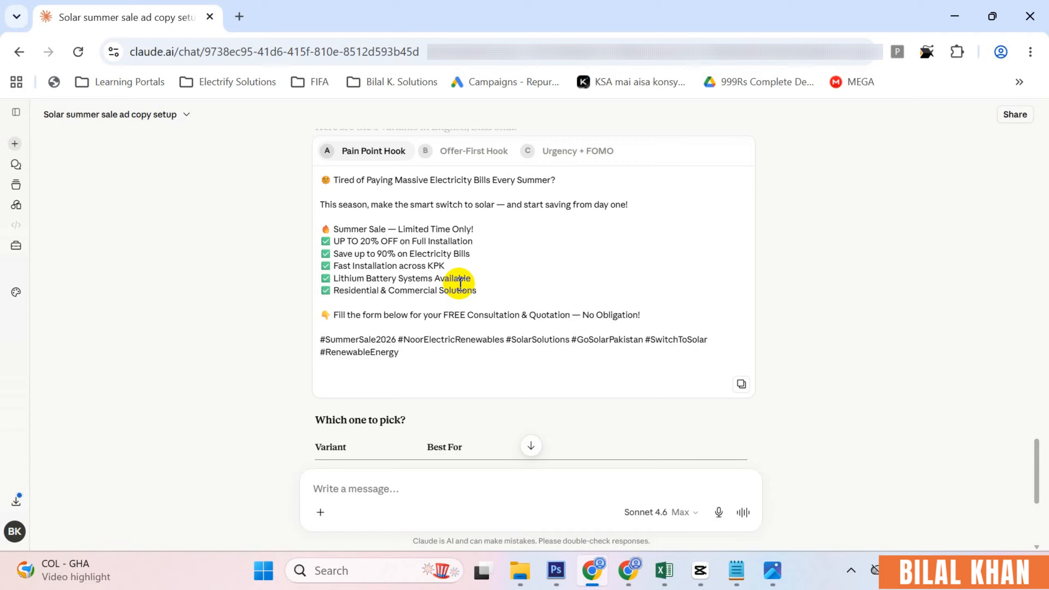
{"action": "left_click", "coordinate": [409, 351]}
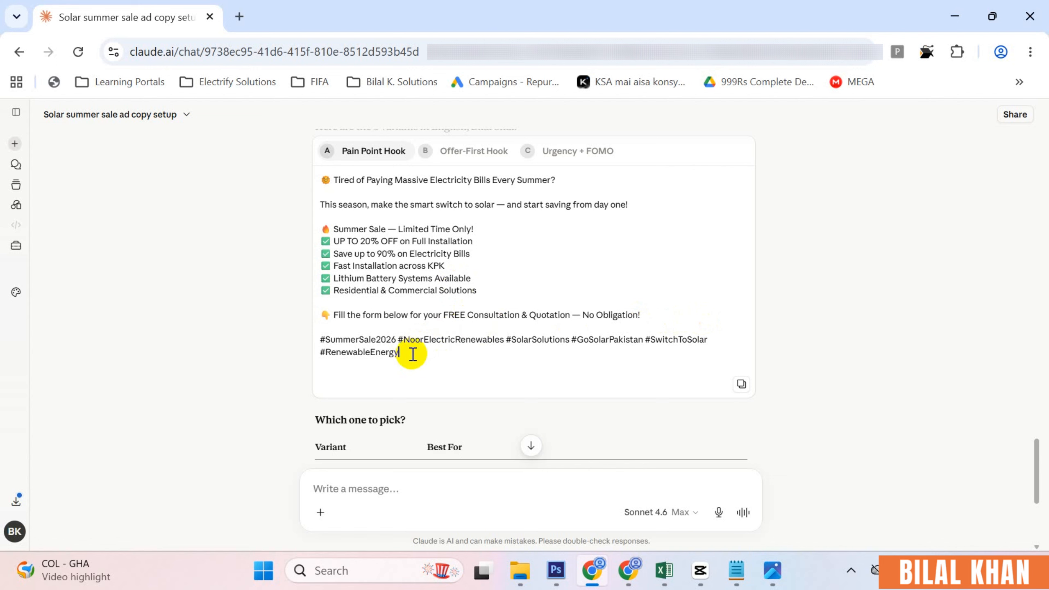
{"action": "left_click_drag", "start_coordinate": [413, 354], "coordinate": [316, 180]}
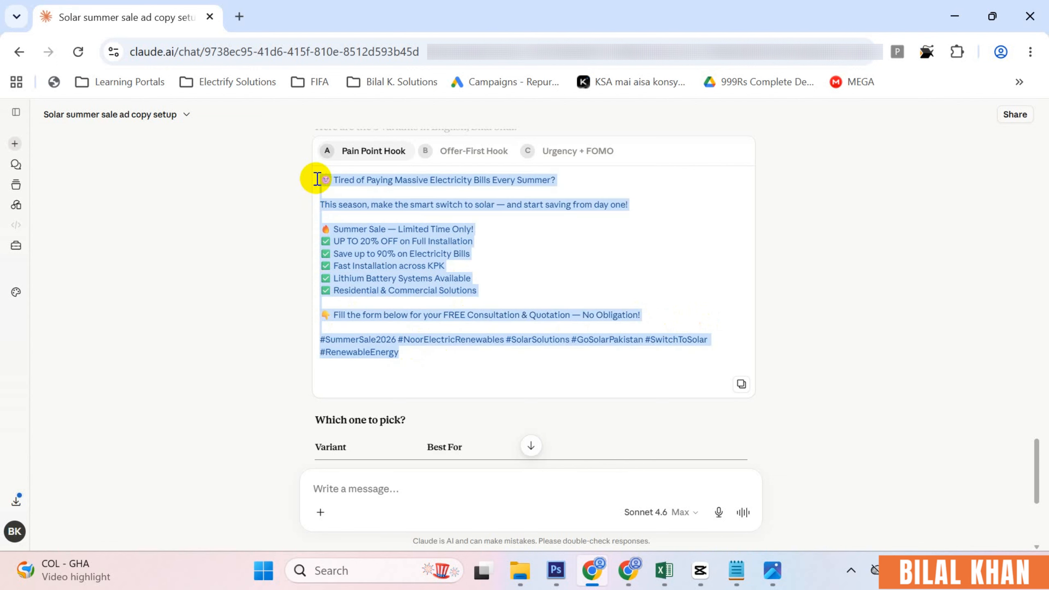
- Paste the Pain Point Hook solar-sale copy into the ad's Primary text box in Ads Manager
{"action": "left_click", "coordinate": [628, 572]}
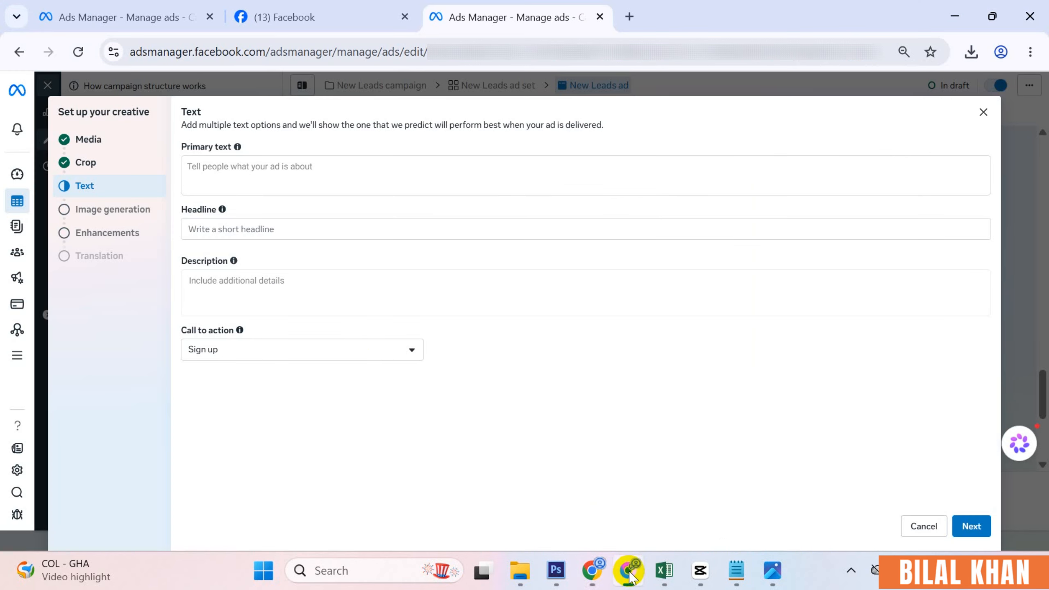
{"action": "left_click", "coordinate": [223, 170]}
{"action": "type", "text": "😫 Tired of Paying Massive Electricity Bills Every Summer?  This season, make the smart switch to solar — and start saving from day one!  🔥 Summer Sale — Limited Time Only! ✅ UP TO 20% OFF on Full Installation ✅ Save up to 90% on Electricity Bills ✅ Fast Installation across KPK ✅ Lithium Battery Systems Available ✅ Residential & Commercial Solutions  👇 Fill the form below for your FREE Consultation & Quotation — No Obligation!  #SummerSale2026 #NoorElectricRenewables #SolarSolutions #GoSolarPakistan #SwitchToSolar #RenewableEnergy"}
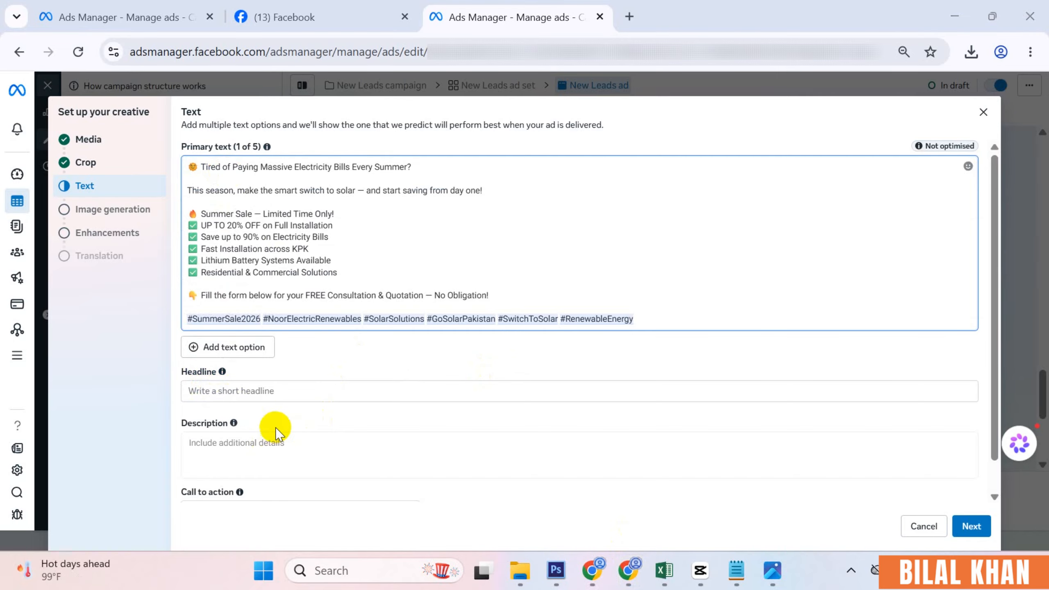
{"action": "left_click", "coordinate": [594, 570]}
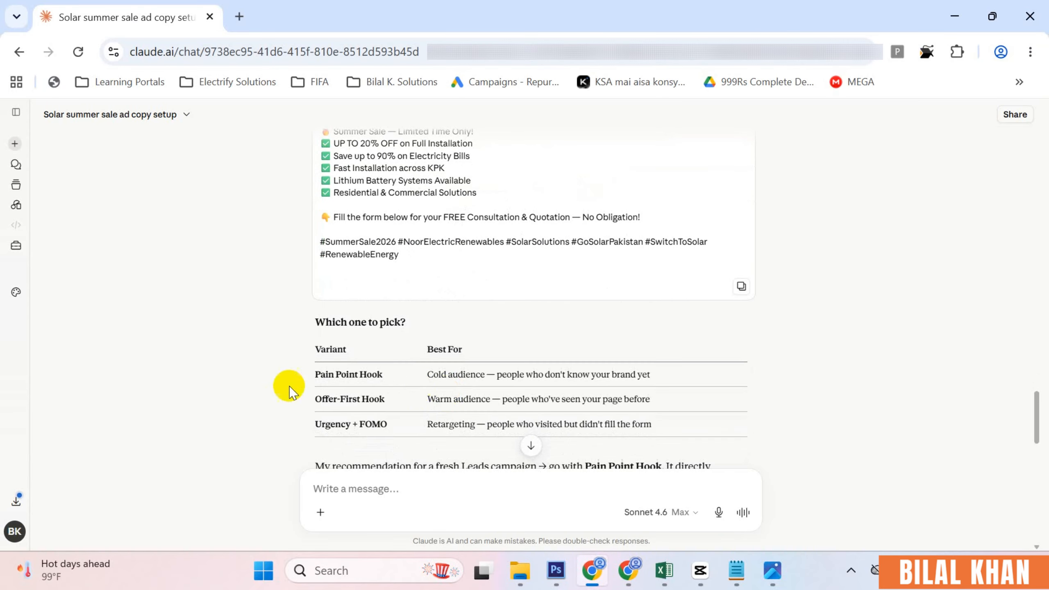
- Select the Offer-First Hook headline 'Claim Your 20% OFF — Limited Slots Available!' in Claude's chat
{"action": "scroll", "coordinate": [289, 393], "scroll_direction": "down", "scroll_amount": 10}
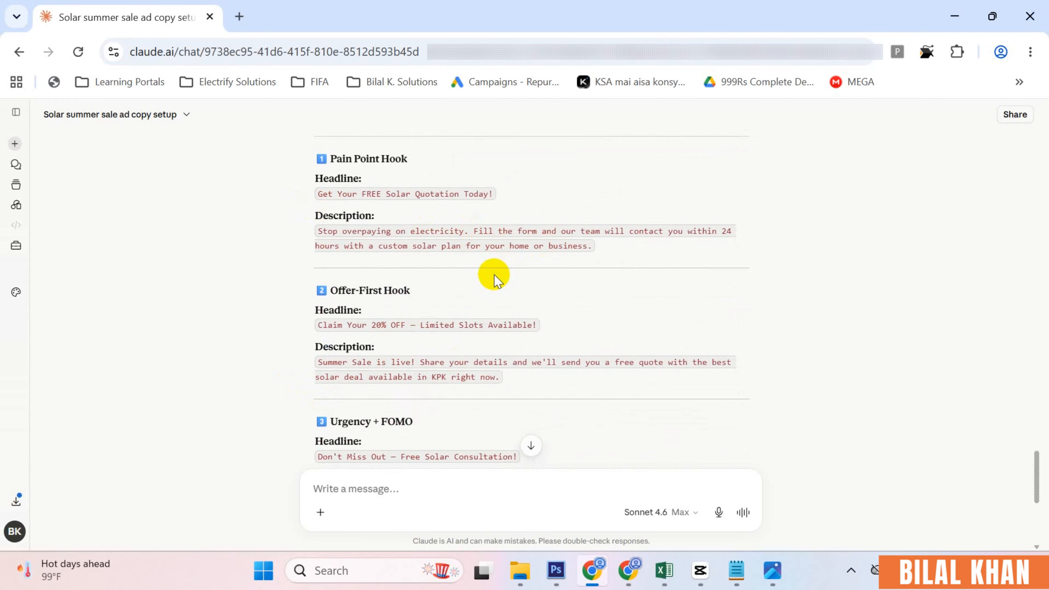
{"action": "scroll", "coordinate": [425, 398], "scroll_direction": "down", "scroll_amount": 2}
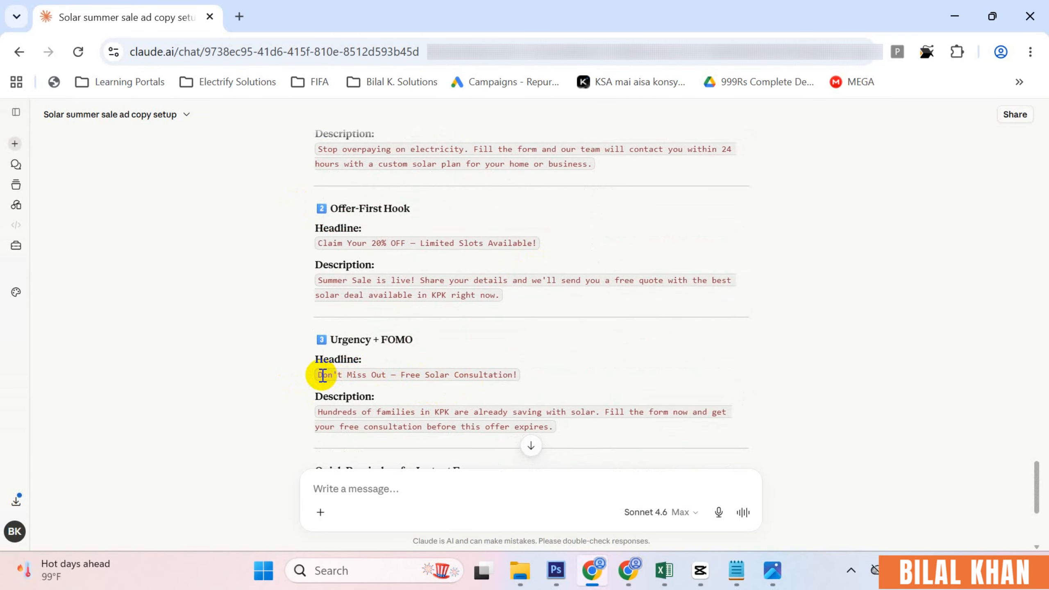
{"action": "left_click_drag", "start_coordinate": [322, 376], "coordinate": [398, 375]}
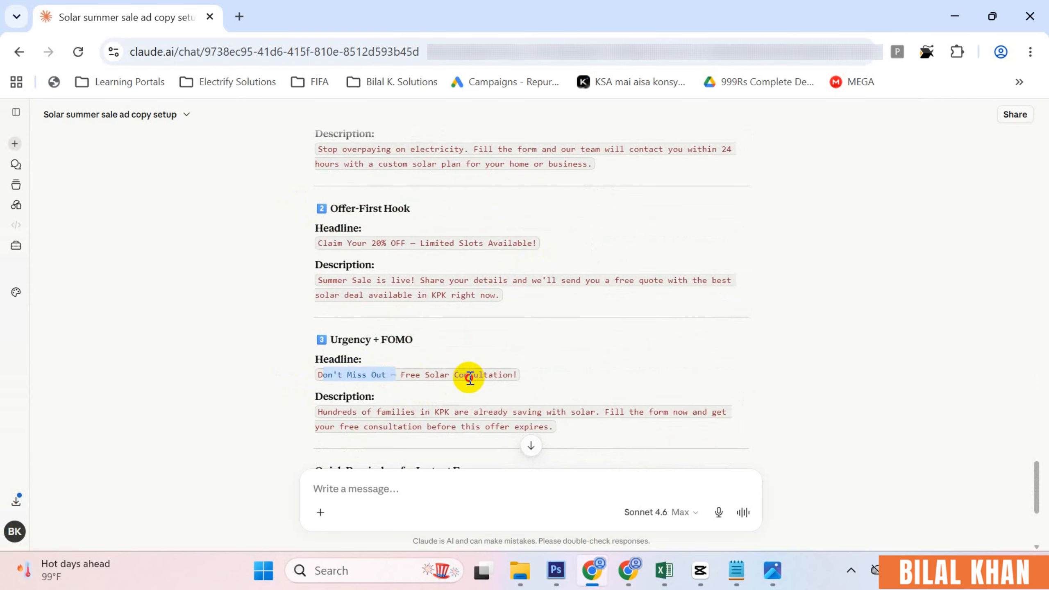
{"action": "left_click_drag", "start_coordinate": [320, 245], "coordinate": [540, 237]}
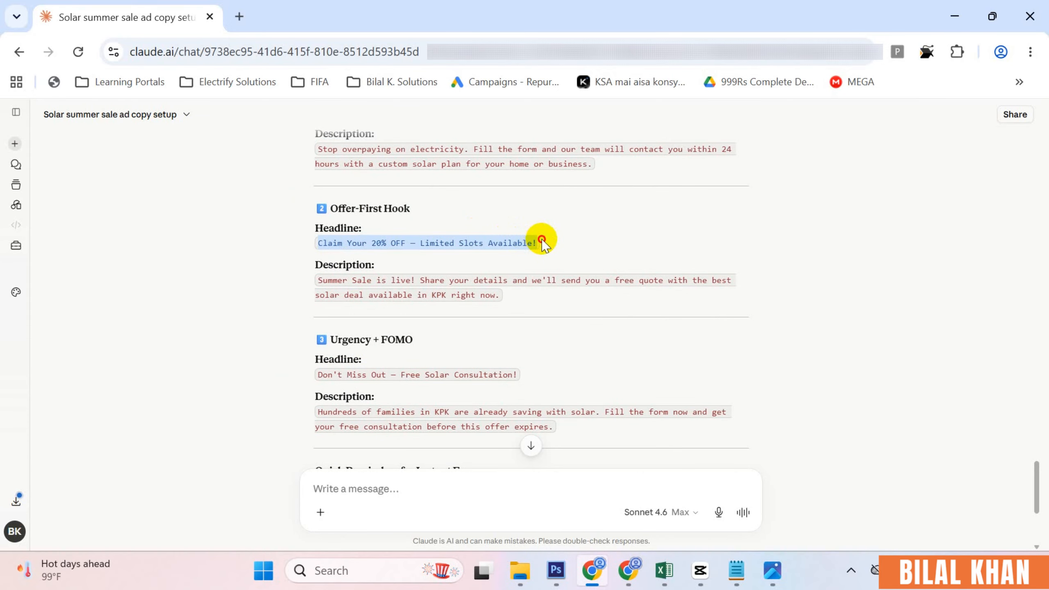
{"action": "left_click", "coordinate": [625, 571]}
- Paste 'Claim Your 20% OFF — Limited Slots Available!' as the ad headline, leaving Description empty
{"action": "left_click", "coordinate": [305, 392]}
{"action": "type", "text": "Claim Your 20% OFF — Limited Slots Available!"}
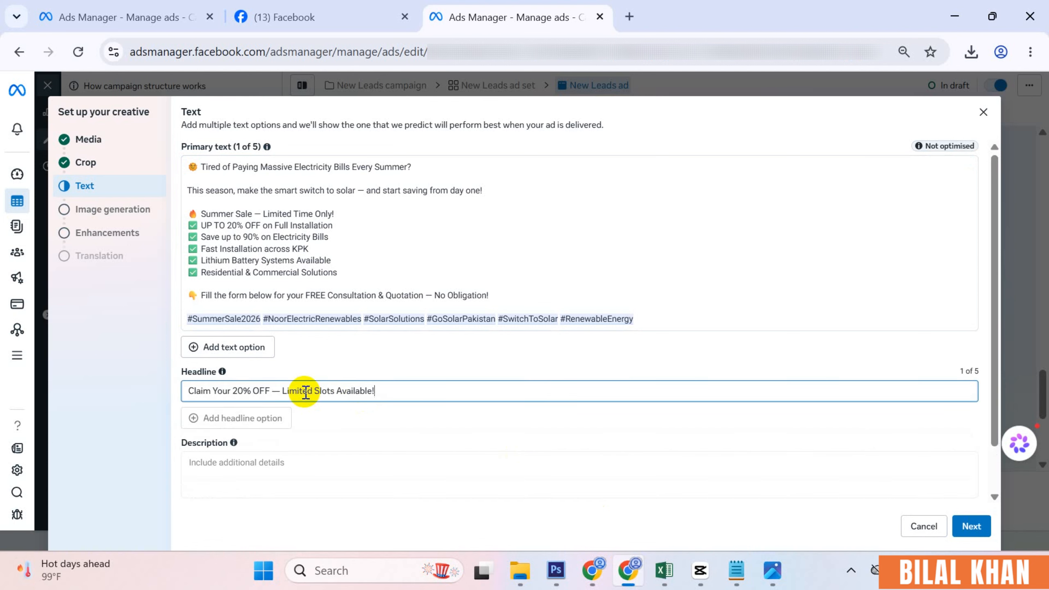
{"action": "scroll", "coordinate": [409, 407], "scroll_direction": "down", "scroll_amount": 2}
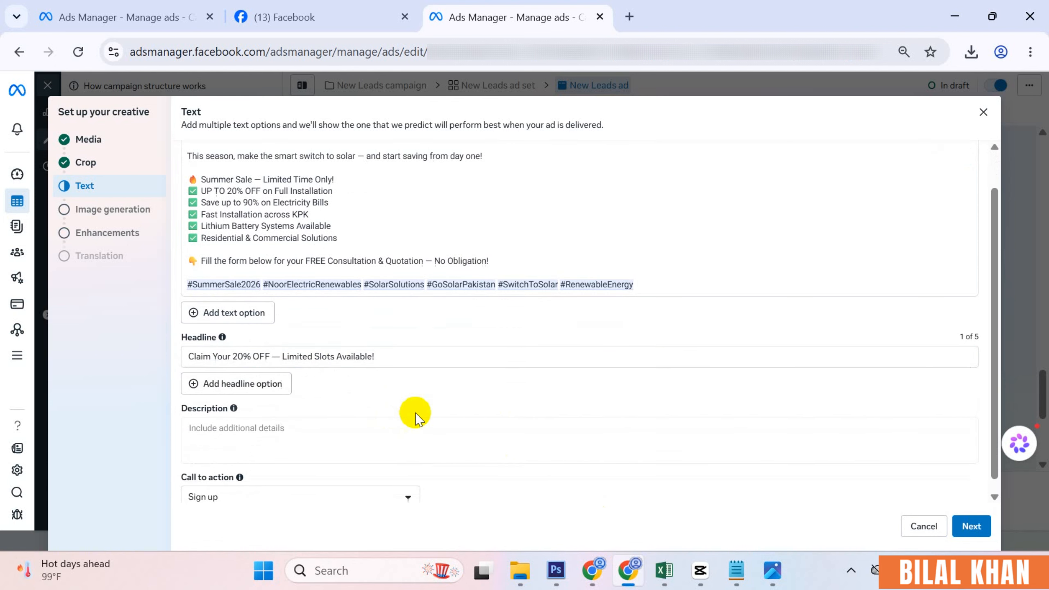
{"action": "left_click", "coordinate": [266, 417]}
{"action": "left_click", "coordinate": [370, 375]}
{"action": "scroll", "coordinate": [525, 390], "scroll_direction": "down", "scroll_amount": 1}
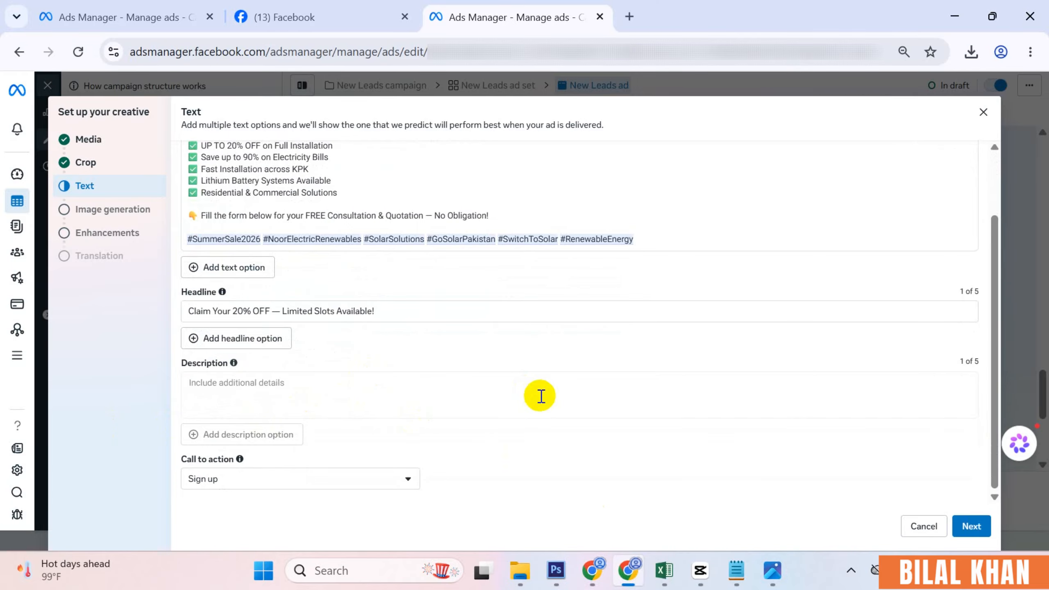
- Set the call to action to Get quote and continue to image generation
{"action": "left_click", "coordinate": [237, 481]}
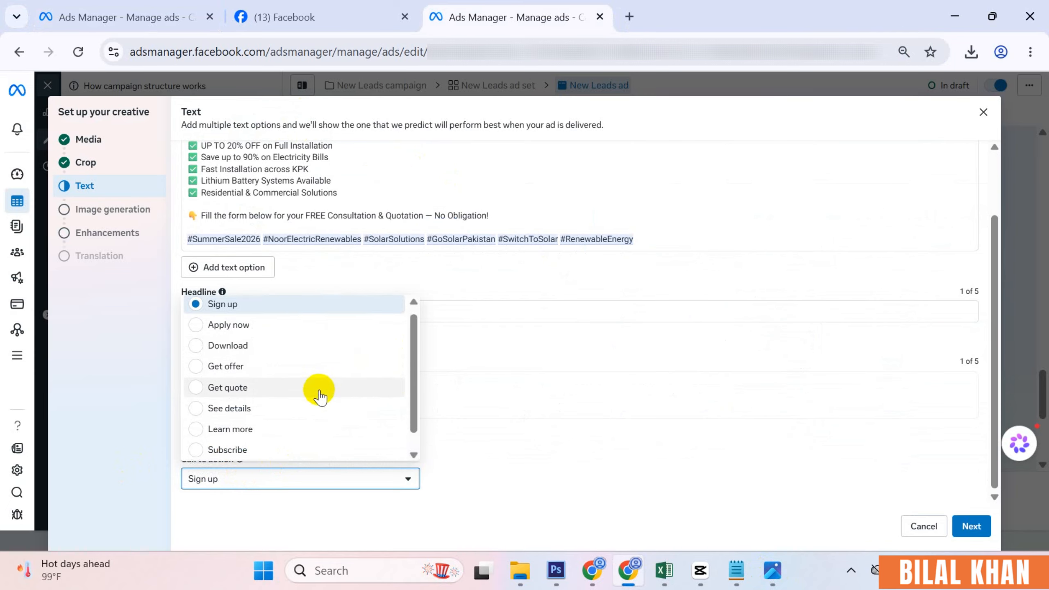
{"action": "scroll", "coordinate": [316, 392], "scroll_direction": "down", "scroll_amount": 1}
{"action": "scroll", "coordinate": [289, 396], "scroll_direction": "up", "scroll_amount": 1}
{"action": "left_click", "coordinate": [238, 396]}
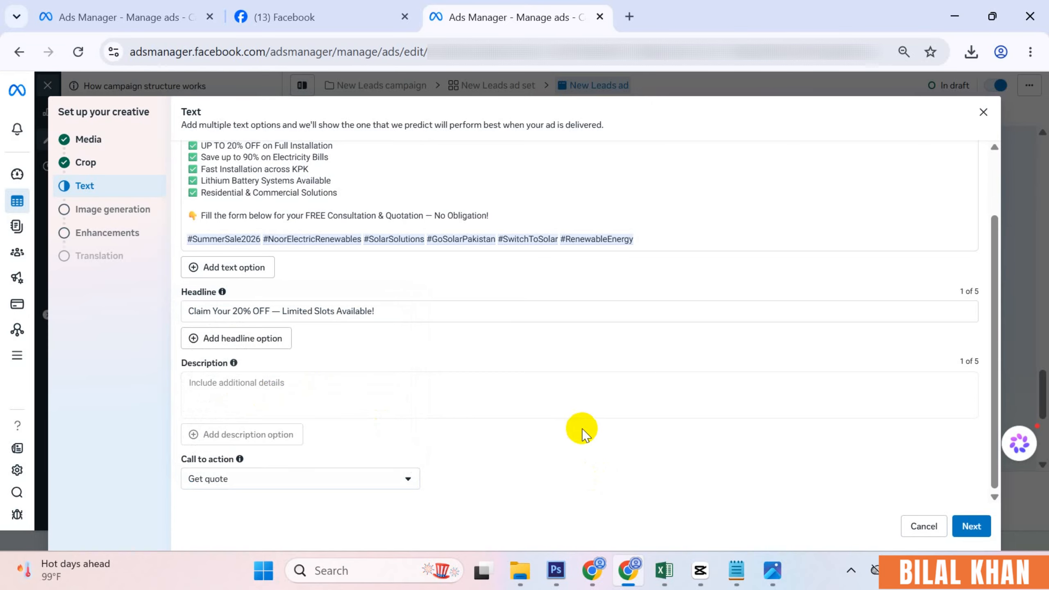
{"action": "left_click", "coordinate": [971, 526]}
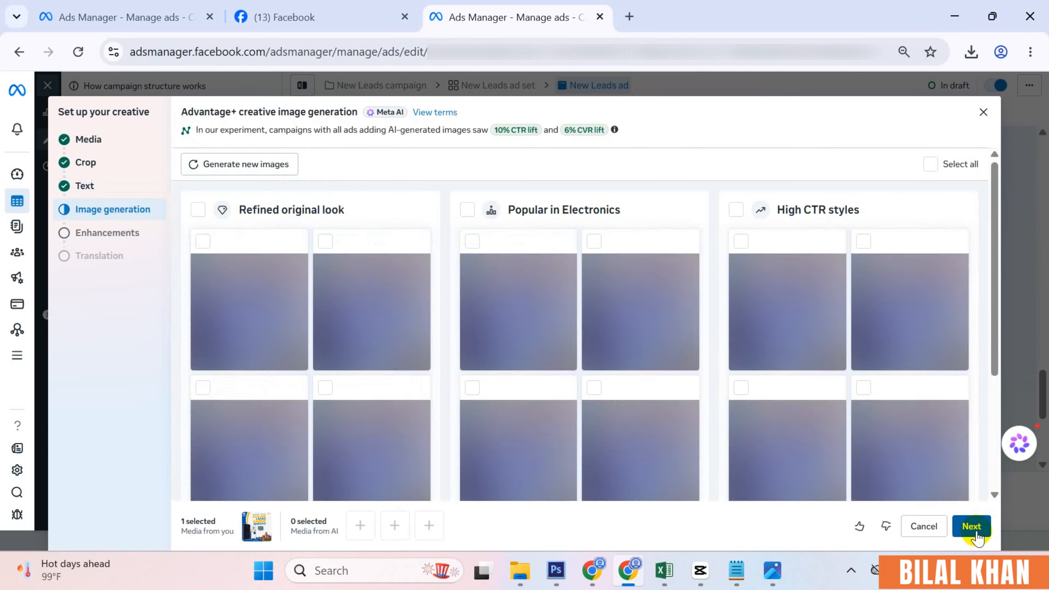
- Review the Advantage+ generated images and continue to Enhancements without adding any
{"action": "mouse_move", "coordinate": [477, 366]}
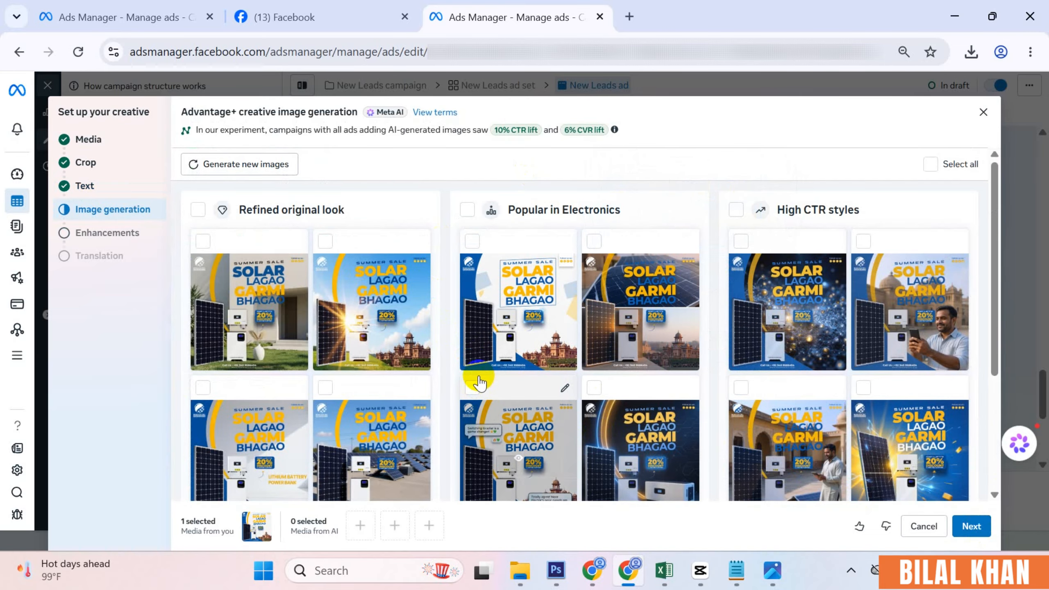
{"action": "scroll", "coordinate": [549, 425], "scroll_direction": "down", "scroll_amount": 2}
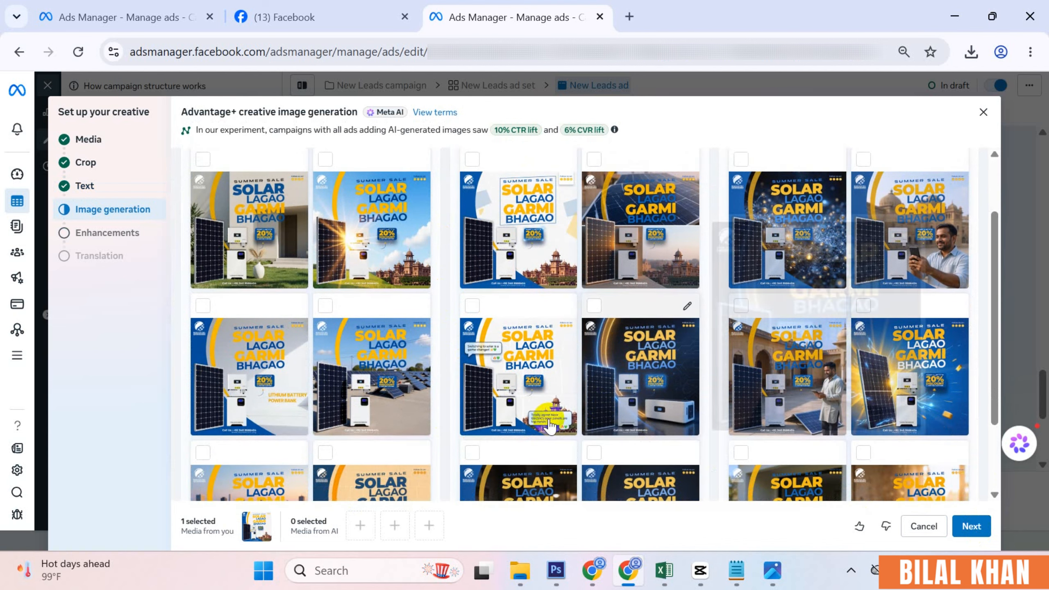
{"action": "scroll", "coordinate": [549, 426], "scroll_direction": "down", "scroll_amount": 3}
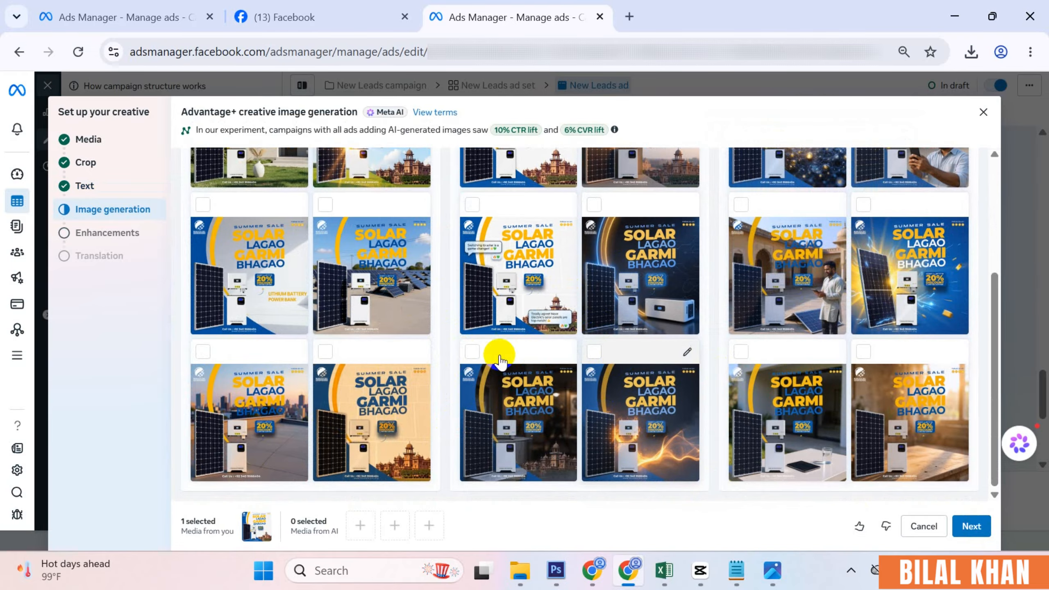
{"action": "left_click", "coordinate": [974, 527]}
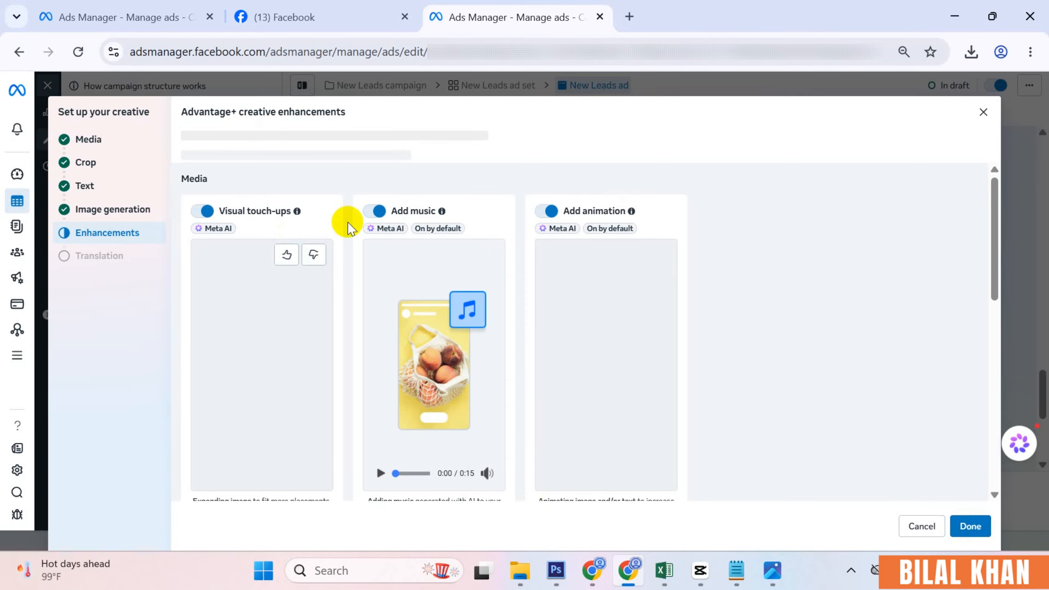
- Close the enhancements with Done and bring the ad editor to the Instant form destination section
{"action": "left_click", "coordinate": [970, 526]}
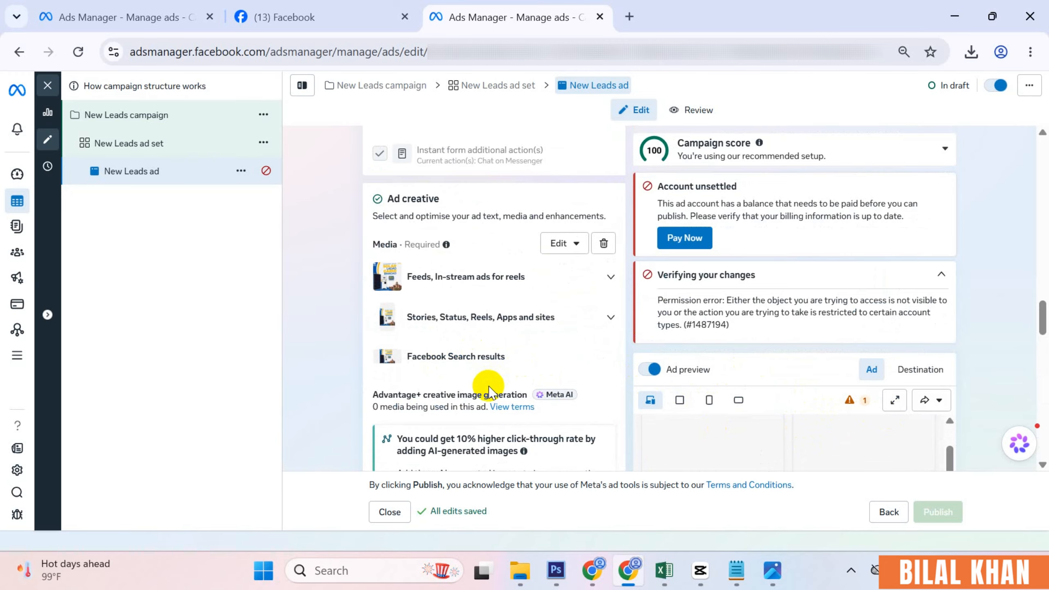
{"action": "scroll", "coordinate": [489, 383], "scroll_direction": "down", "scroll_amount": 20}
{"action": "scroll", "coordinate": [512, 421], "scroll_direction": "down", "scroll_amount": 6}
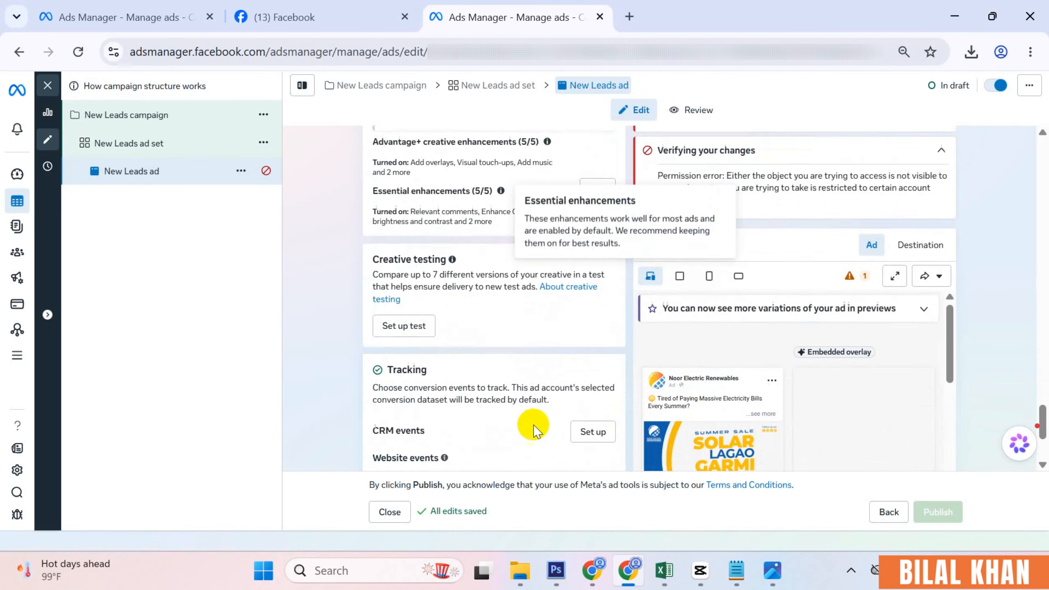
{"action": "scroll", "coordinate": [518, 417], "scroll_direction": "up", "scroll_amount": 11}
{"action": "scroll", "coordinate": [519, 416], "scroll_direction": "down", "scroll_amount": 10}
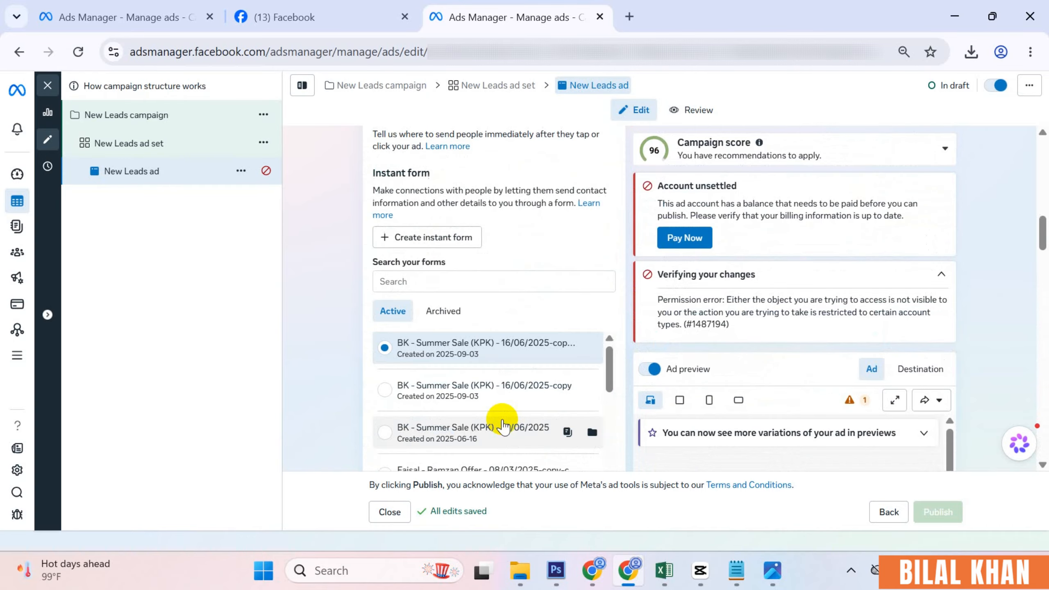
{"action": "scroll", "coordinate": [504, 420], "scroll_direction": "up", "scroll_amount": 5}
{"action": "scroll", "coordinate": [504, 417], "scroll_direction": "down", "scroll_amount": 2}
{"action": "scroll", "coordinate": [413, 409], "scroll_direction": "up", "scroll_amount": 2}
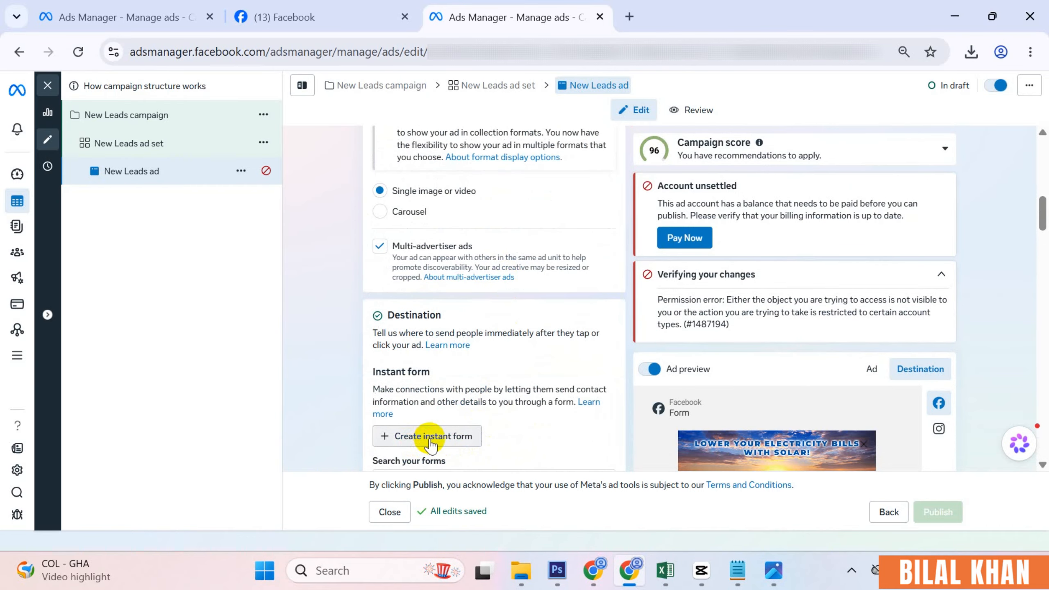
- Create a new instant form from scratch and name it Summer Sale
{"action": "left_click", "coordinate": [421, 437]}
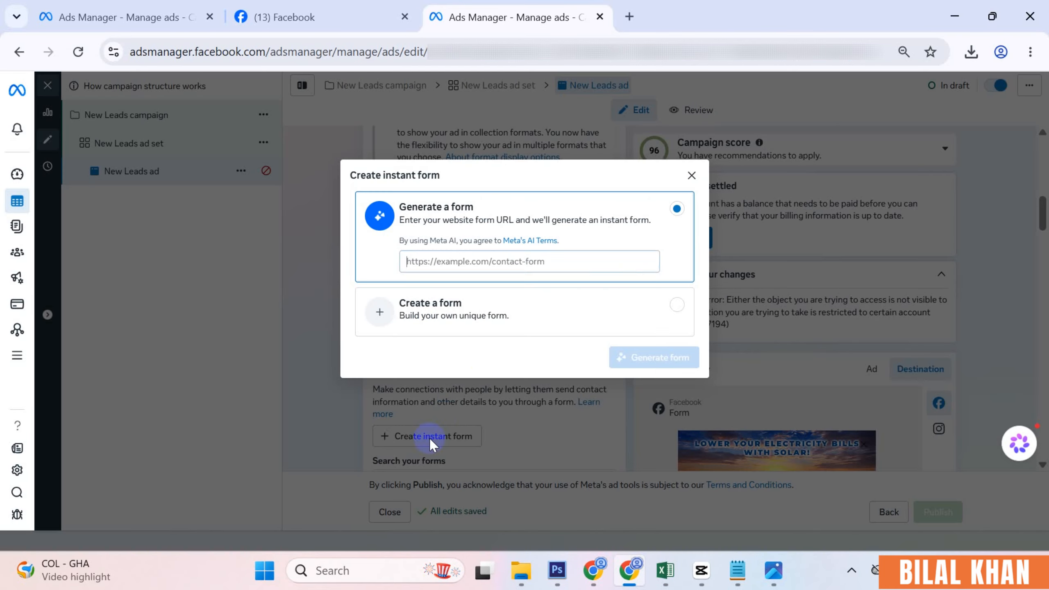
{"action": "left_click", "coordinate": [489, 308]}
{"action": "left_click", "coordinate": [666, 359]}
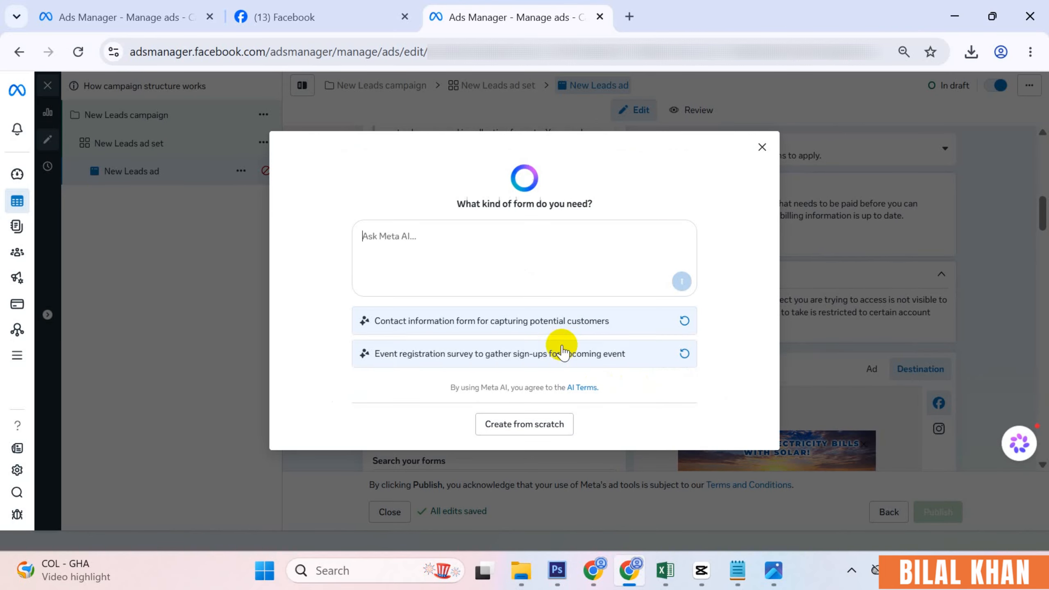
{"action": "left_click", "coordinate": [524, 427]}
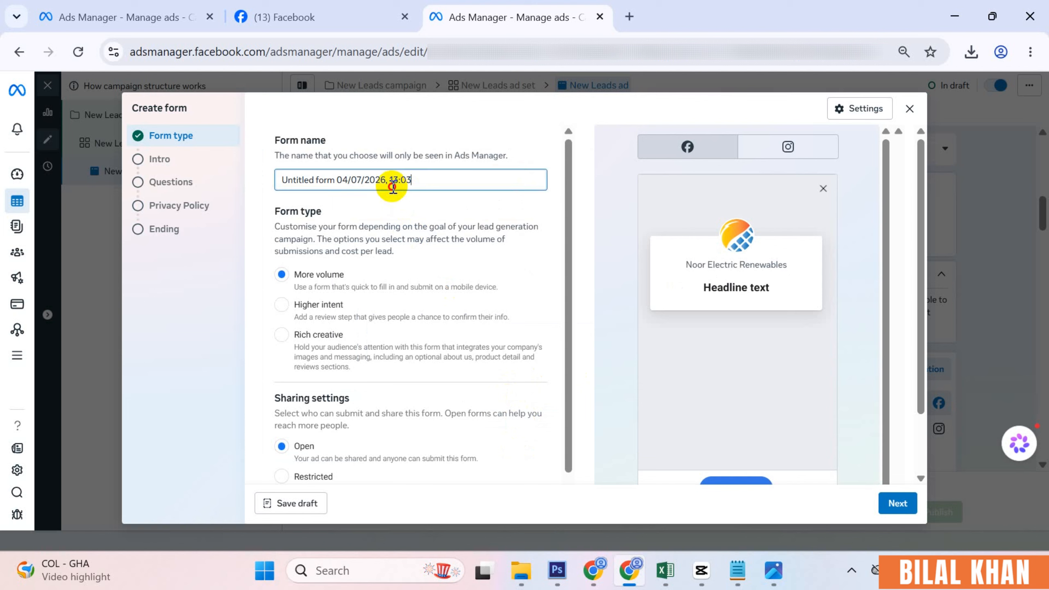
{"action": "left_click_drag", "start_coordinate": [398, 182], "coordinate": [274, 192]}
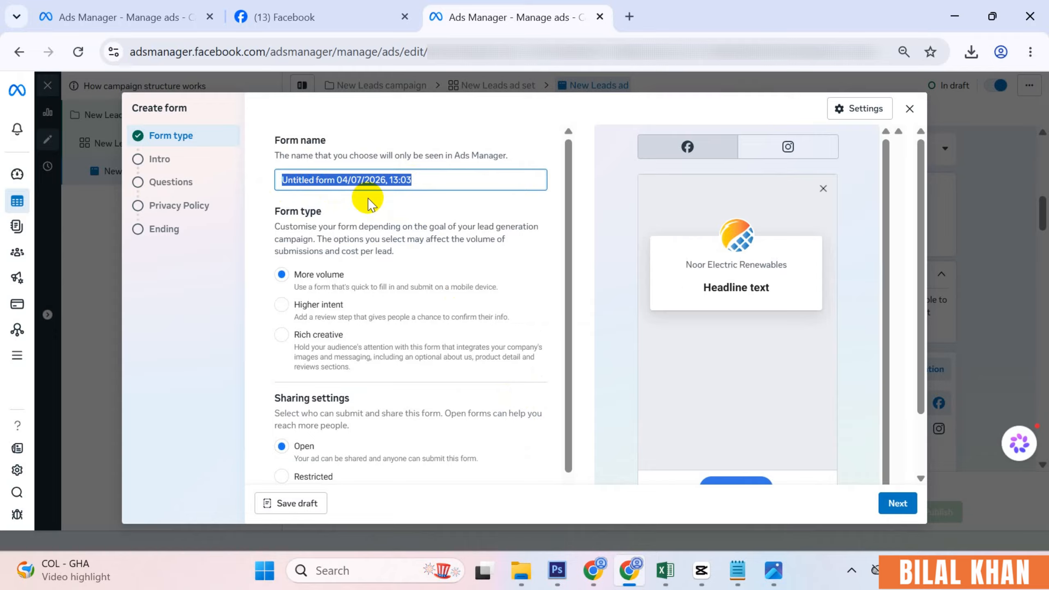
{"action": "type", "text": "Summer "}
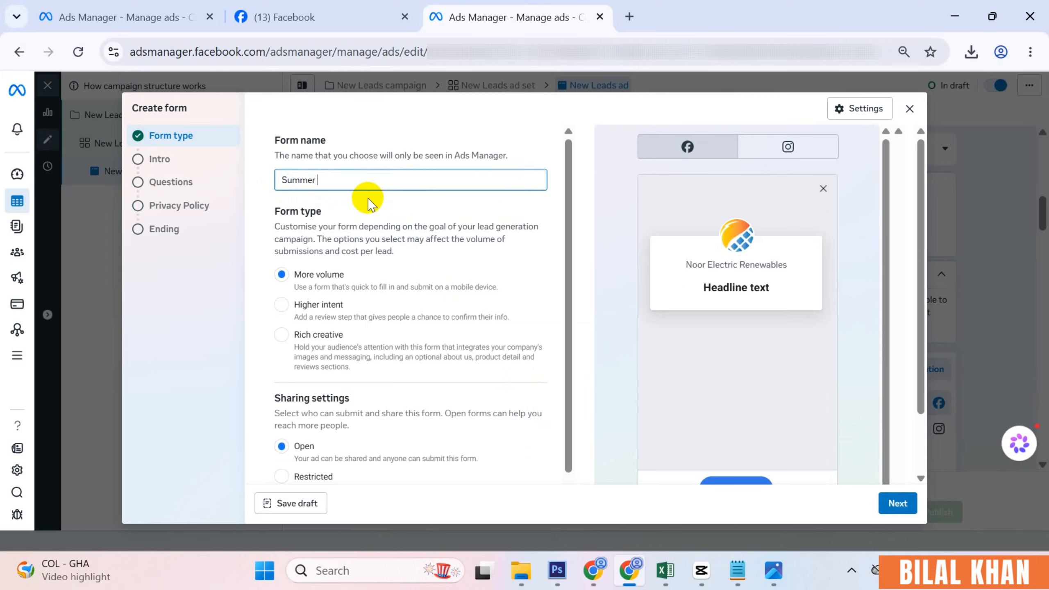
{"action": "type", "text": "Sale"}
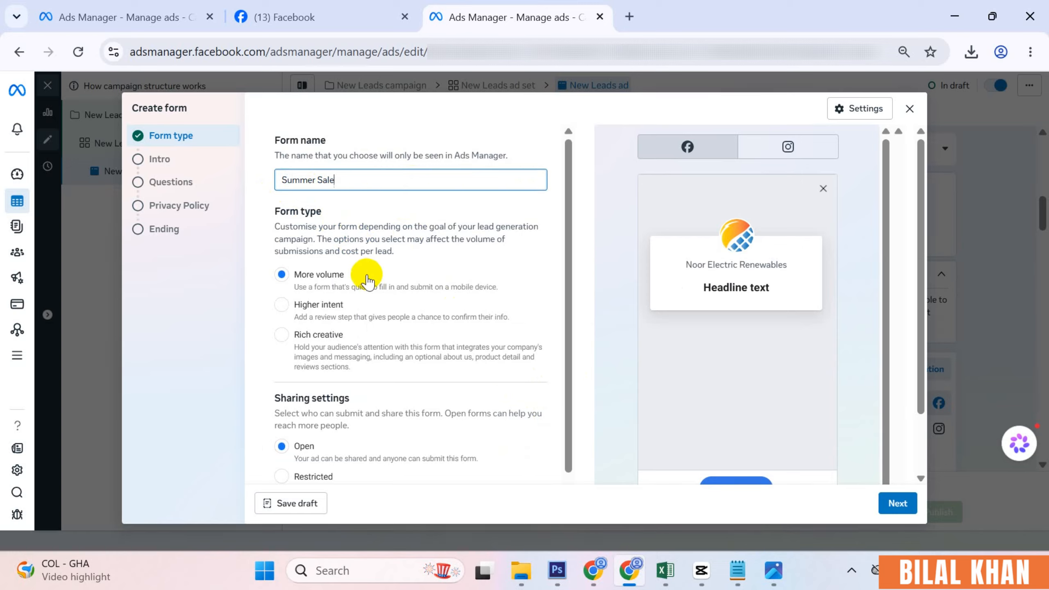
- Compare the Higher intent, Rich creative and More volume form types, ending on Rich creative
{"action": "left_click", "coordinate": [318, 304]}
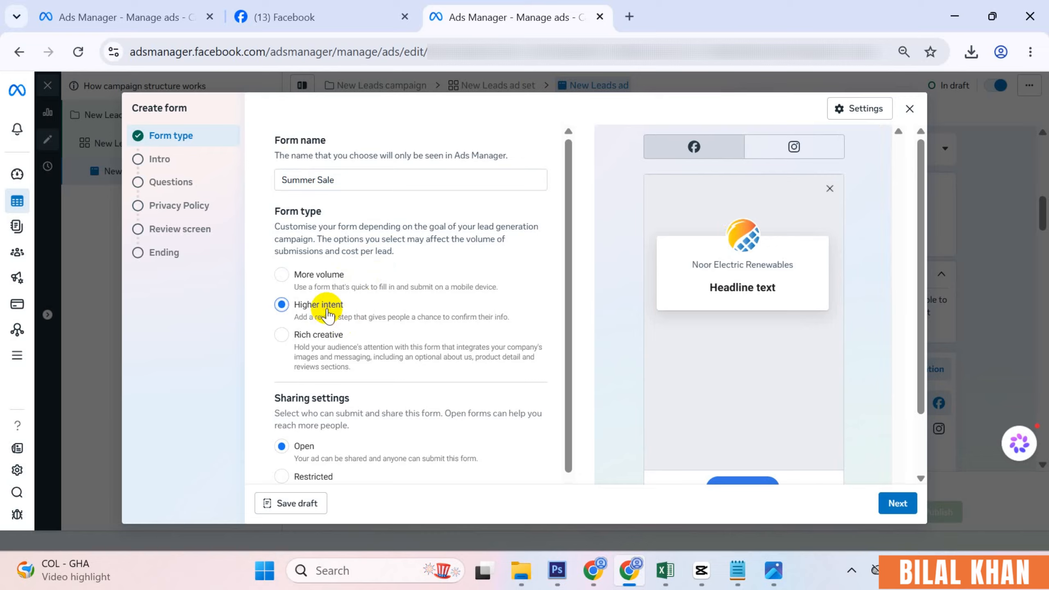
{"action": "left_click", "coordinate": [326, 338]}
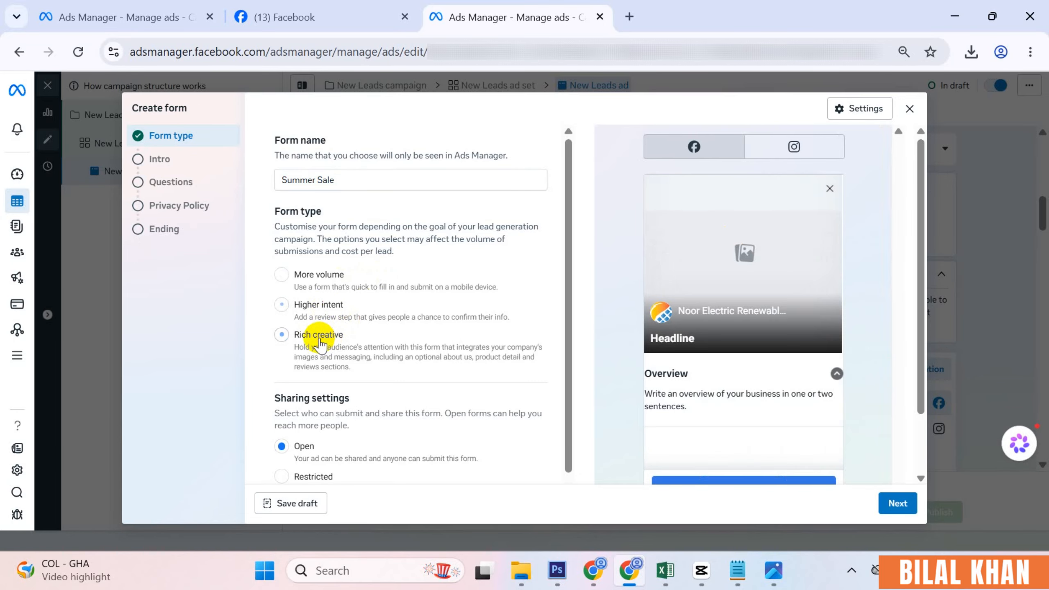
{"action": "left_click", "coordinate": [325, 308]}
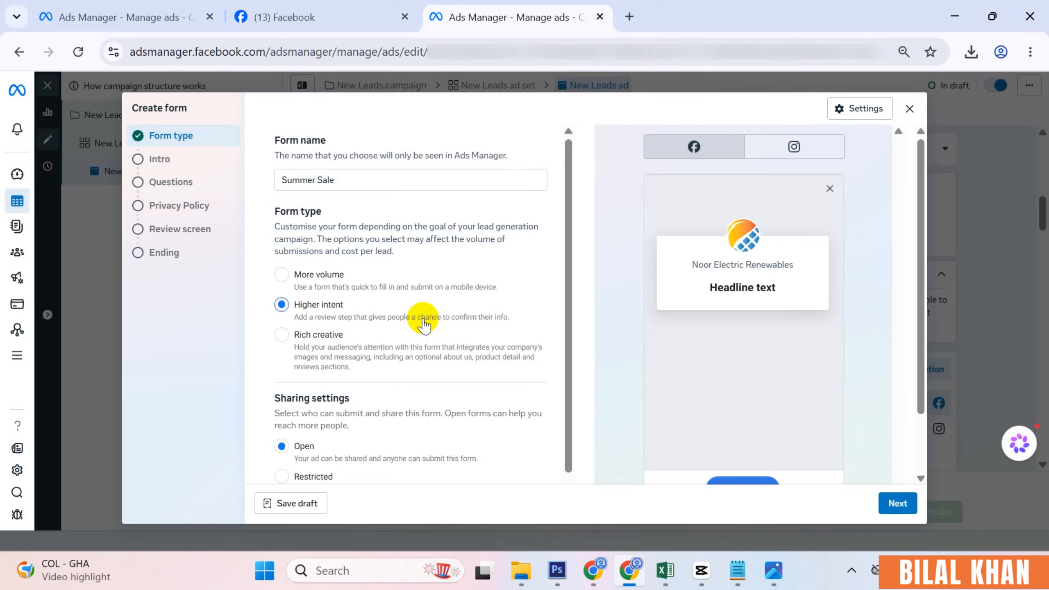
{"action": "left_click", "coordinate": [337, 281]}
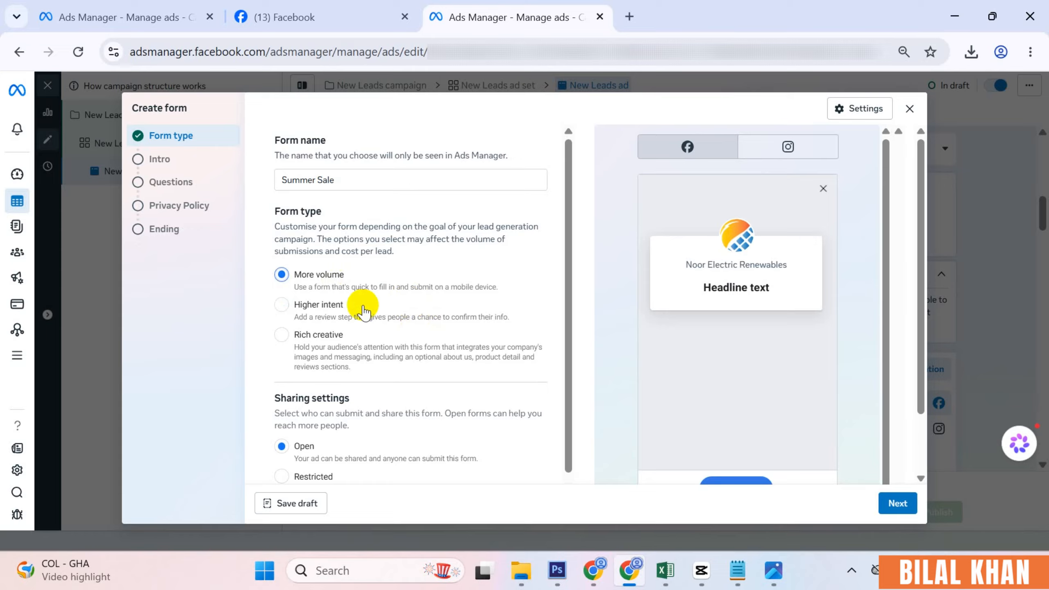
{"action": "left_click", "coordinate": [326, 308]}
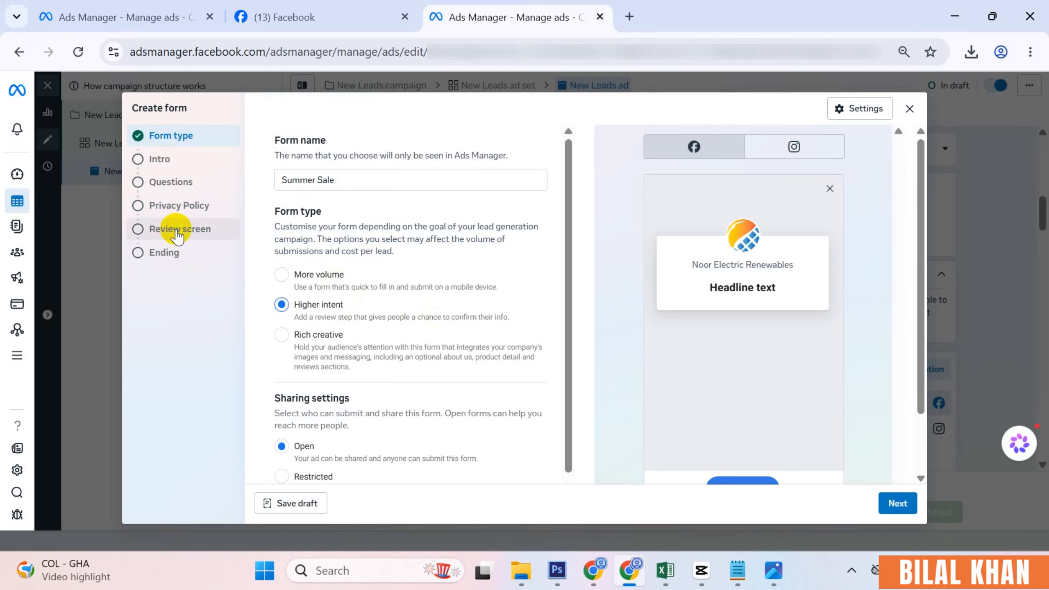
{"action": "left_click", "coordinate": [317, 276]}
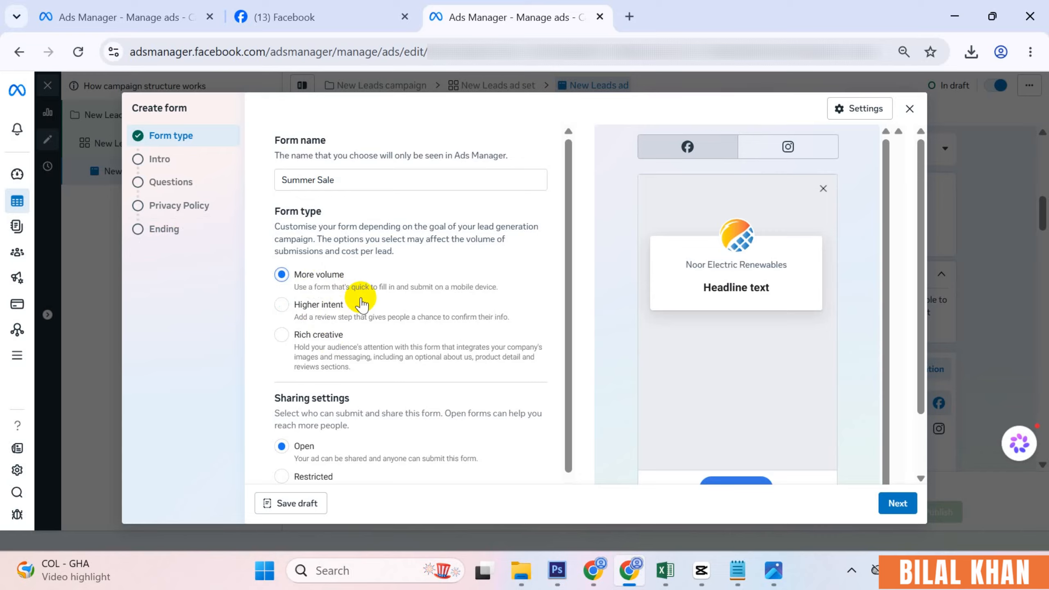
{"action": "left_click", "coordinate": [308, 343]}
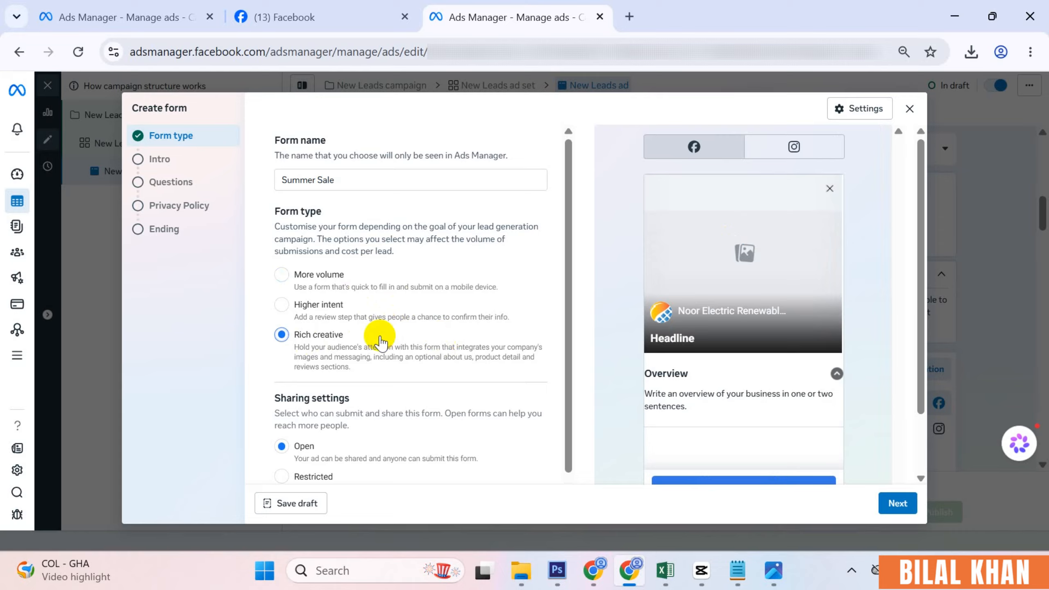
{"action": "scroll", "coordinate": [384, 343], "scroll_direction": "down", "scroll_amount": 2}
{"action": "scroll", "coordinate": [388, 344], "scroll_direction": "up", "scroll_amount": 2}
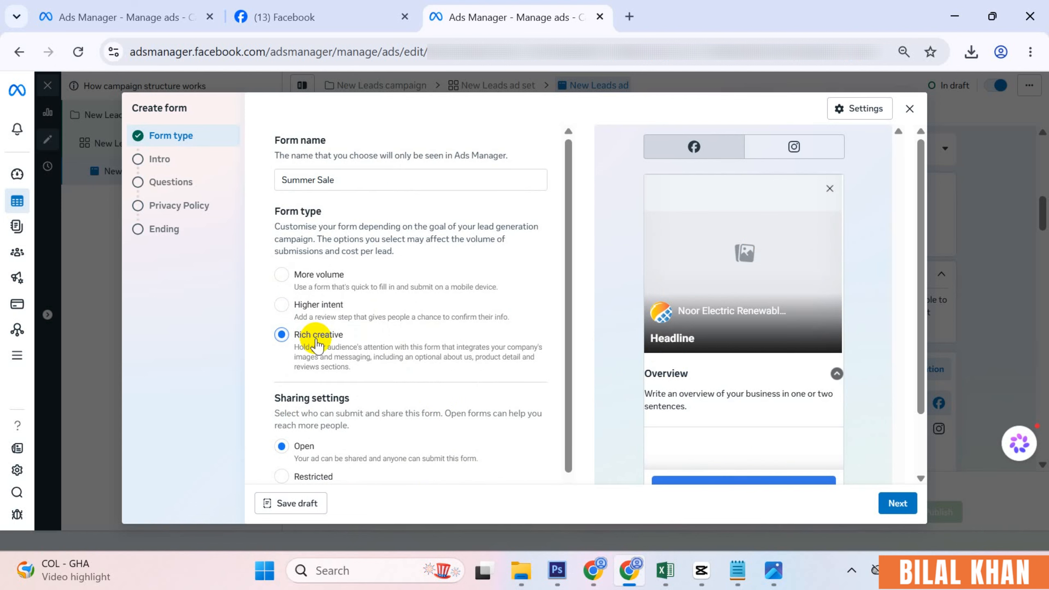
{"action": "left_click", "coordinate": [319, 282]}
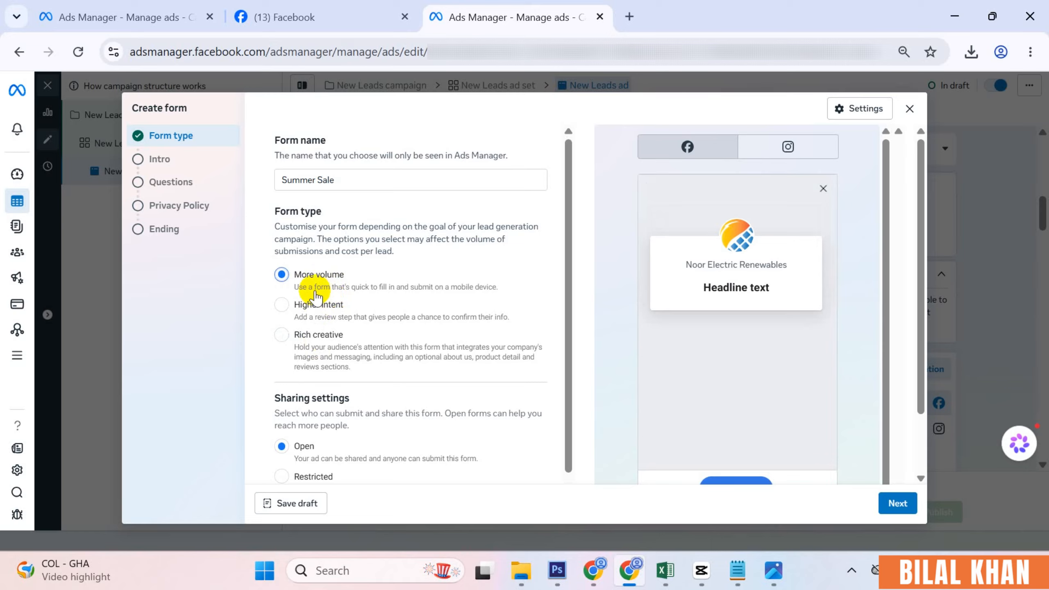
{"action": "scroll", "coordinate": [433, 335], "scroll_direction": "down", "scroll_amount": 2}
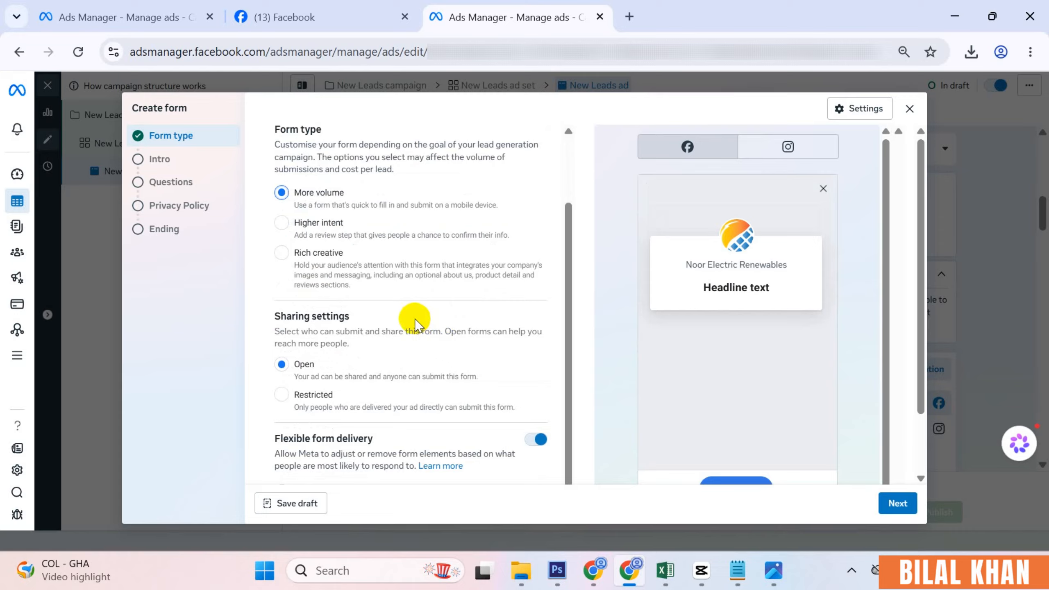
{"action": "scroll", "coordinate": [415, 318], "scroll_direction": "down", "scroll_amount": 1}
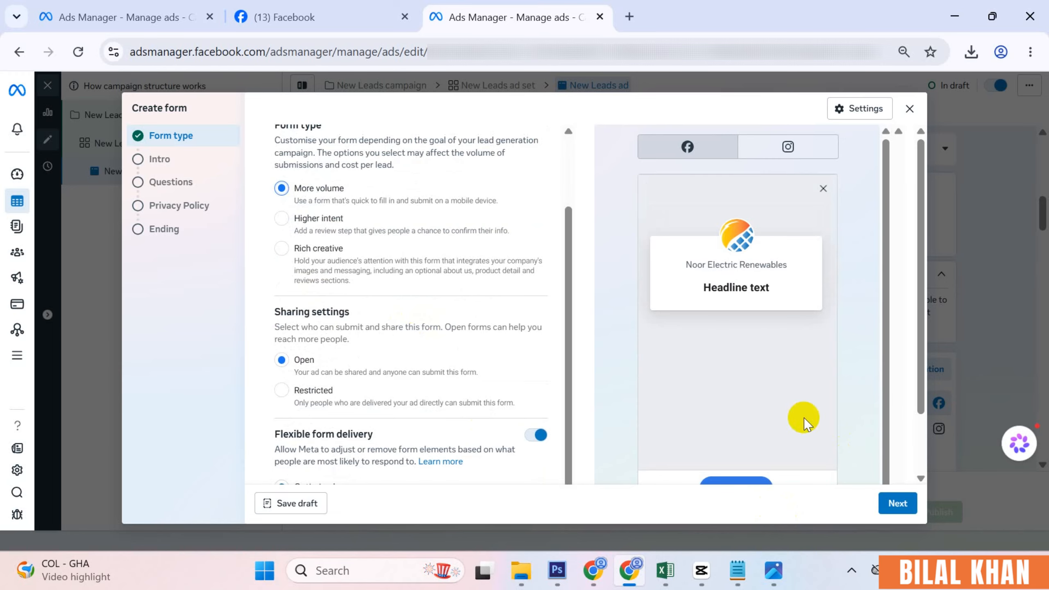
{"action": "scroll", "coordinate": [722, 421], "scroll_direction": "down", "scroll_amount": 2}
{"action": "scroll", "coordinate": [339, 435], "scroll_direction": "down", "scroll_amount": 2}
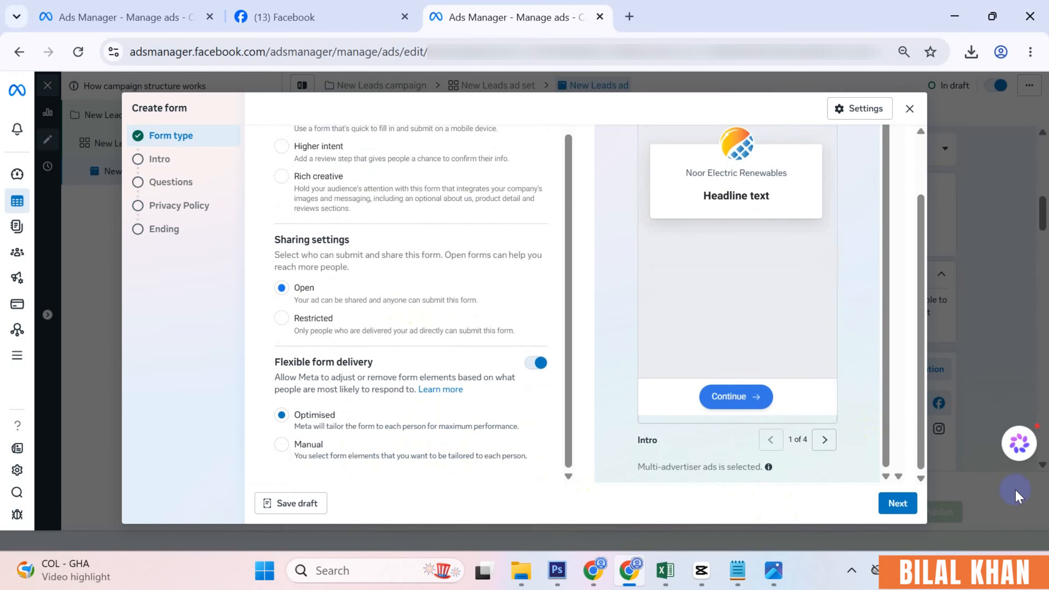
- Advance the Summer Sale form to Intro and turn on a background image (recommended 1,200 x 628)
{"action": "left_click", "coordinate": [897, 503]}
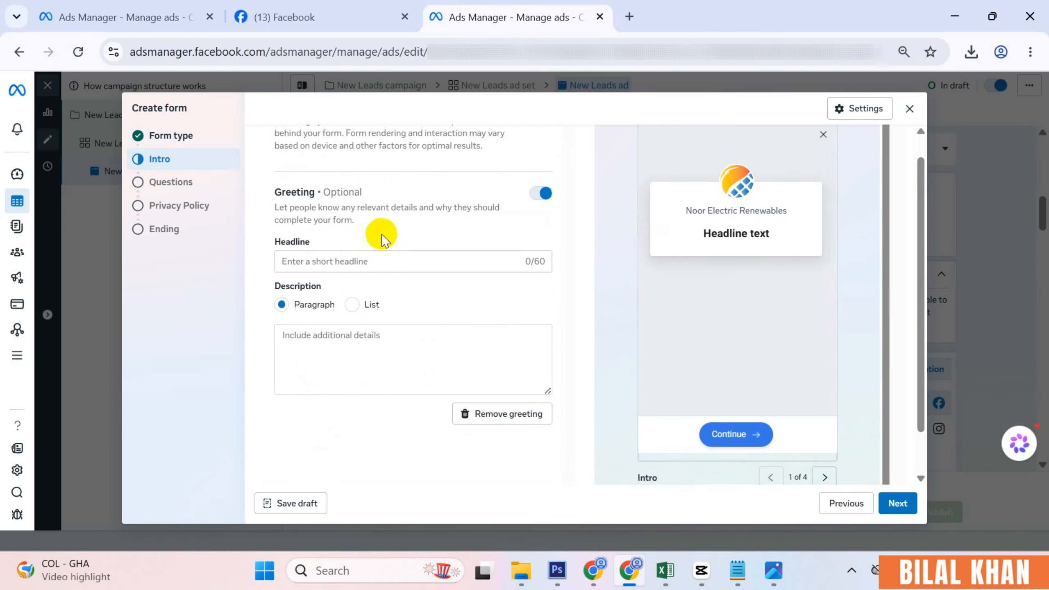
{"action": "scroll", "coordinate": [380, 240], "scroll_direction": "up", "scroll_amount": 1}
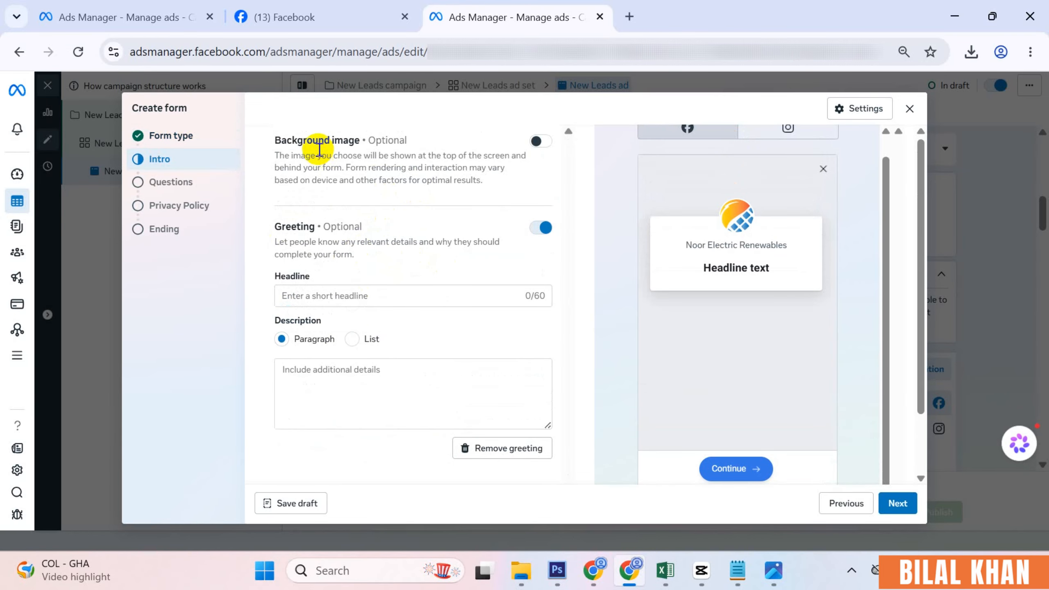
{"action": "scroll", "coordinate": [758, 210], "scroll_direction": "up", "scroll_amount": 1}
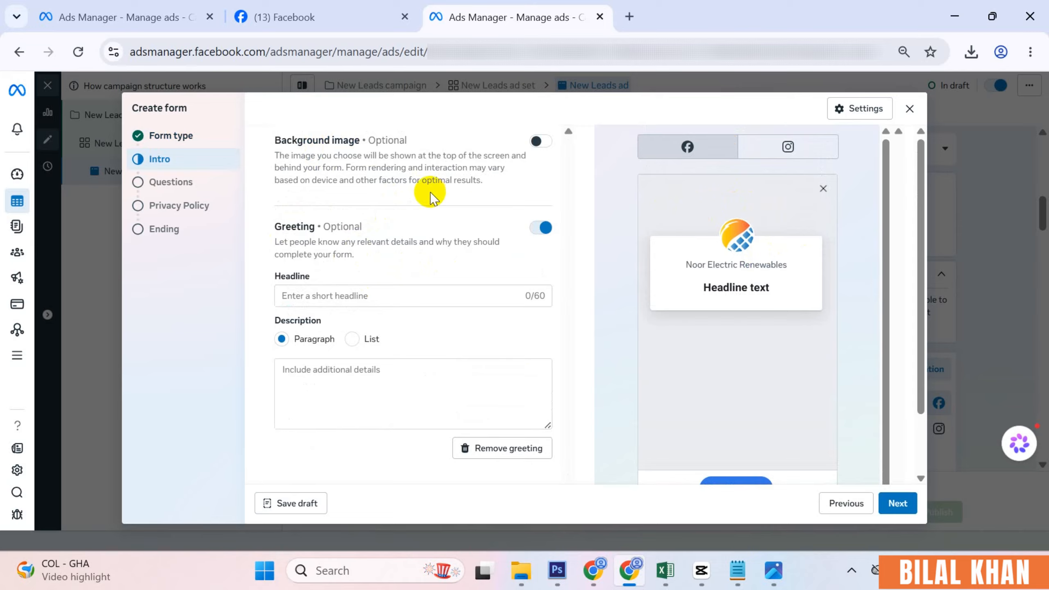
{"action": "left_click", "coordinate": [540, 141]}
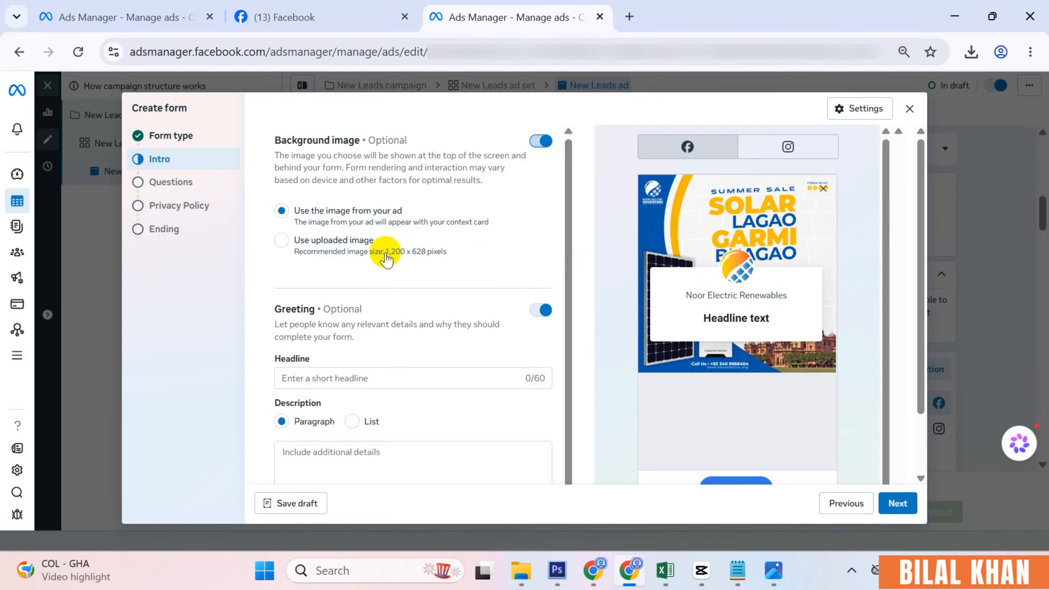
{"action": "left_click_drag", "start_coordinate": [386, 251], "coordinate": [425, 255]}
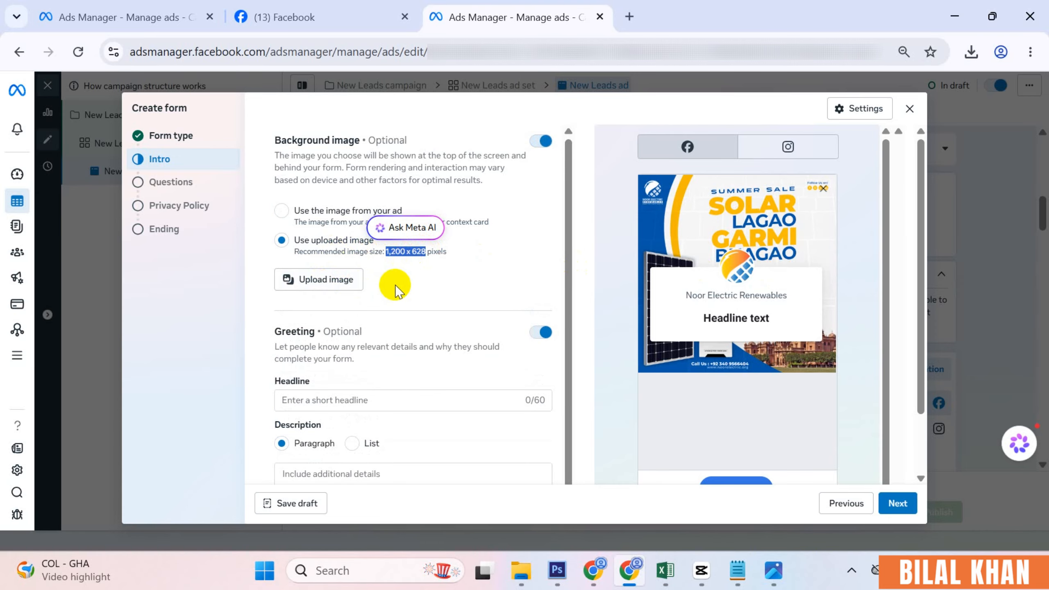
- Upload Instant-Form-Banner.png as the intro's background image
{"action": "left_click", "coordinate": [324, 289]}
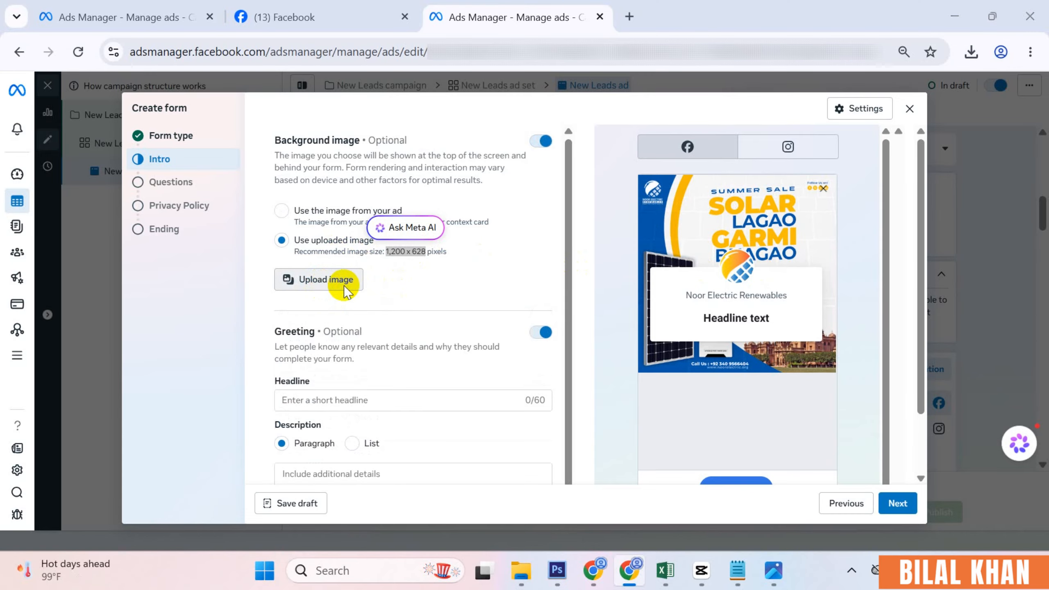
{"action": "double_click", "coordinate": [176, 148]}
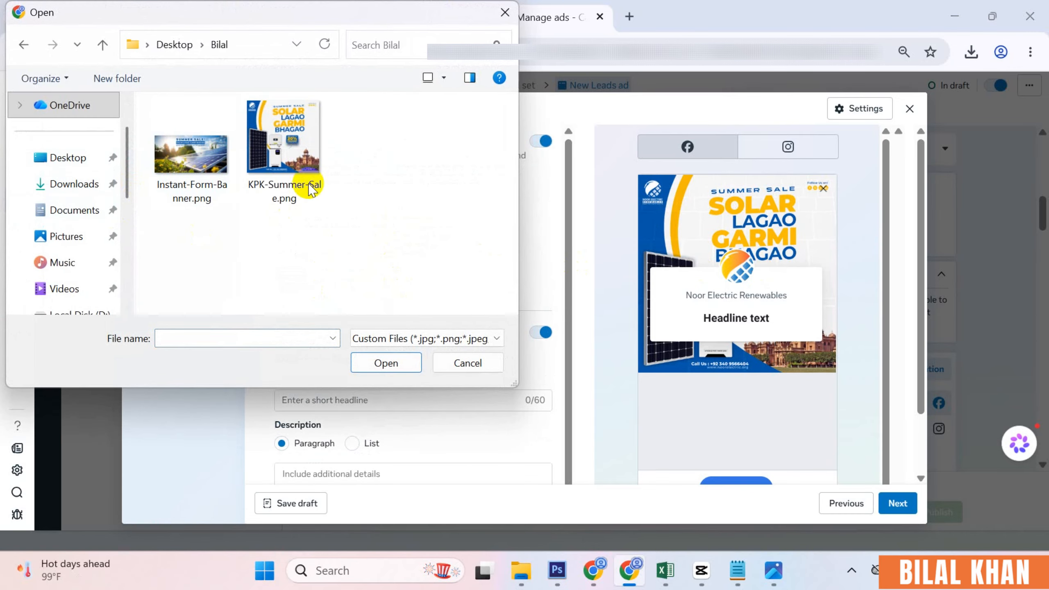
{"action": "double_click", "coordinate": [190, 166]}
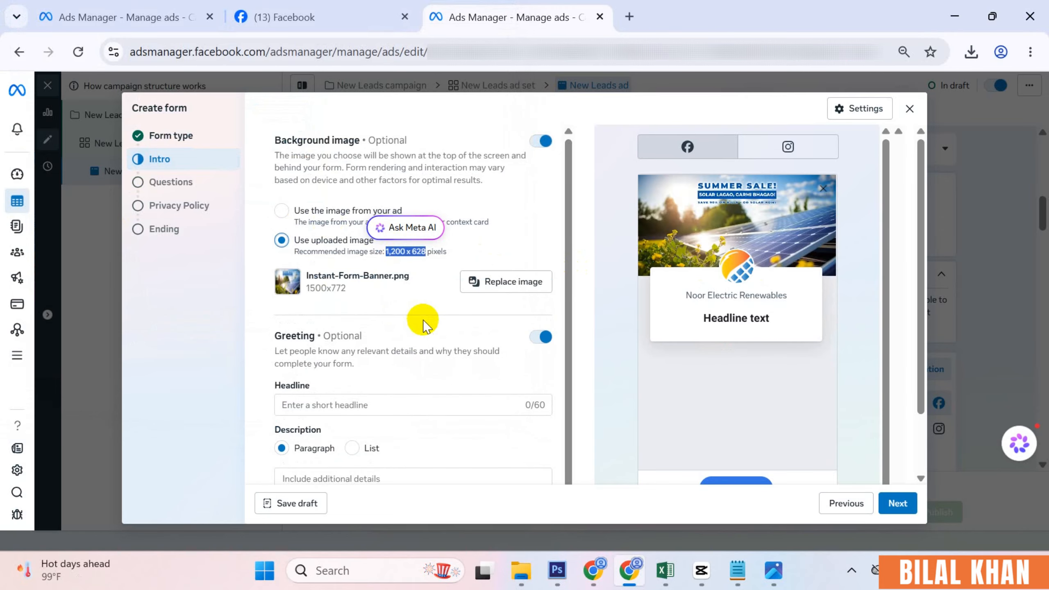
{"action": "scroll", "coordinate": [422, 321], "scroll_direction": "down", "scroll_amount": 1}
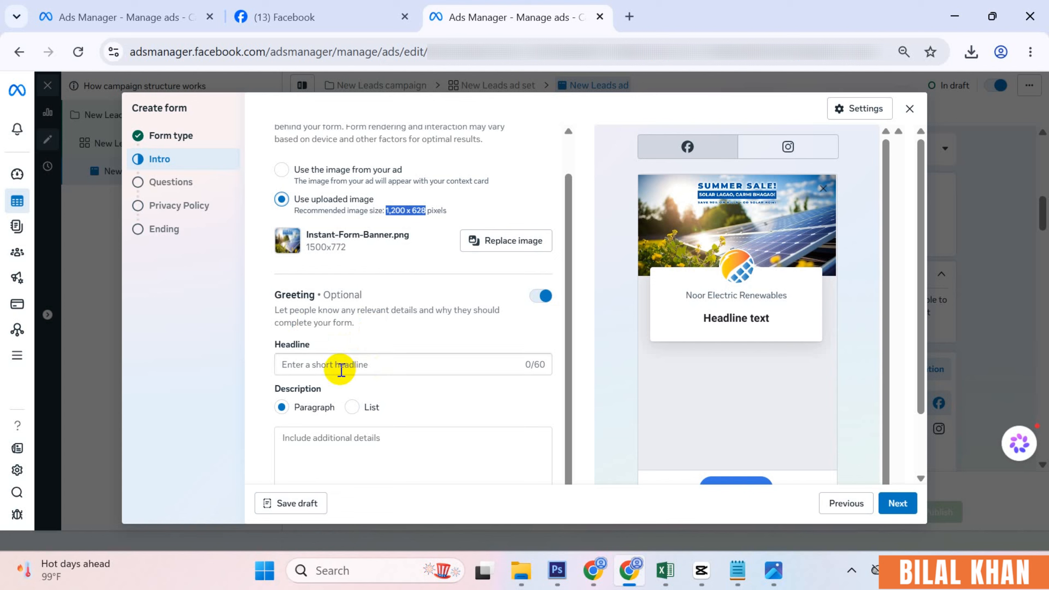
{"action": "left_click_drag", "start_coordinate": [692, 295], "coordinate": [762, 294]}
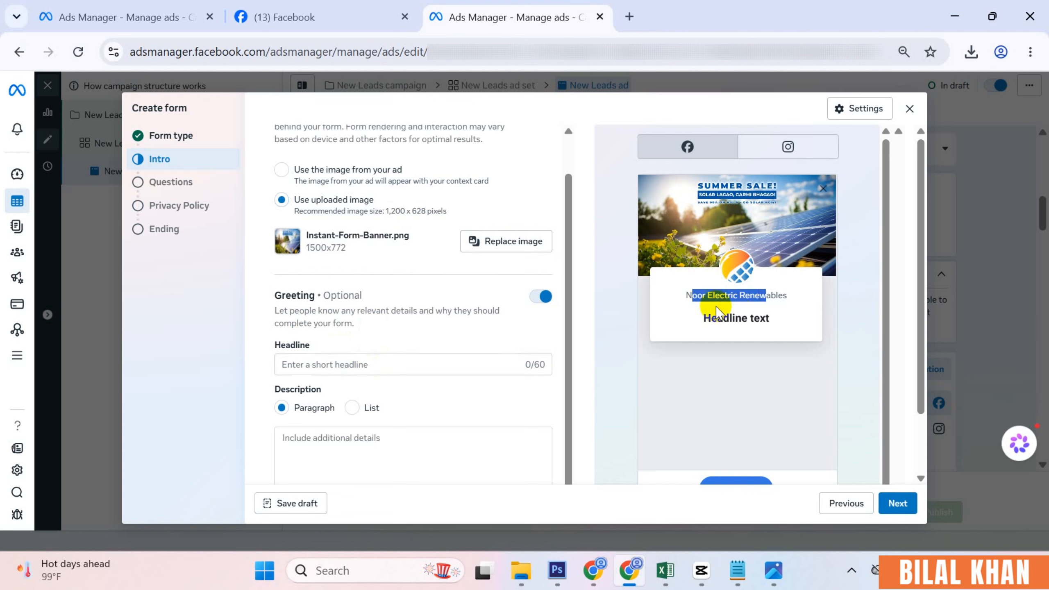
{"action": "left_click", "coordinate": [686, 294]}
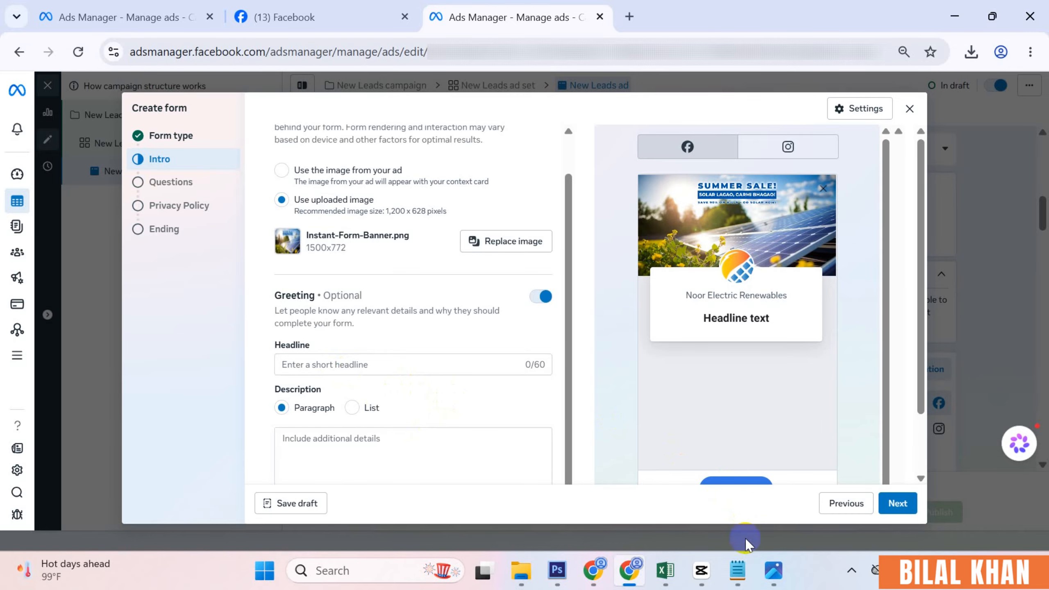
- Set the greeting headline 'Tired of high electricity bills?' and paste the 20% OFF solar intro as description
{"action": "left_click", "coordinate": [737, 570]}
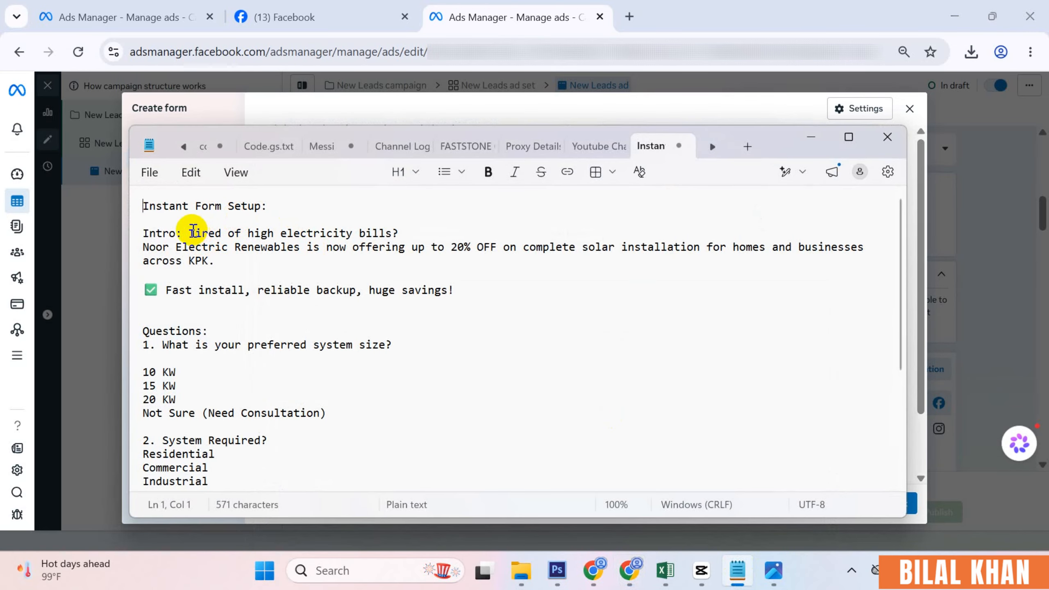
{"action": "left_click_drag", "start_coordinate": [188, 233], "coordinate": [217, 260]}
{"action": "key", "text": "ctrl+c"}
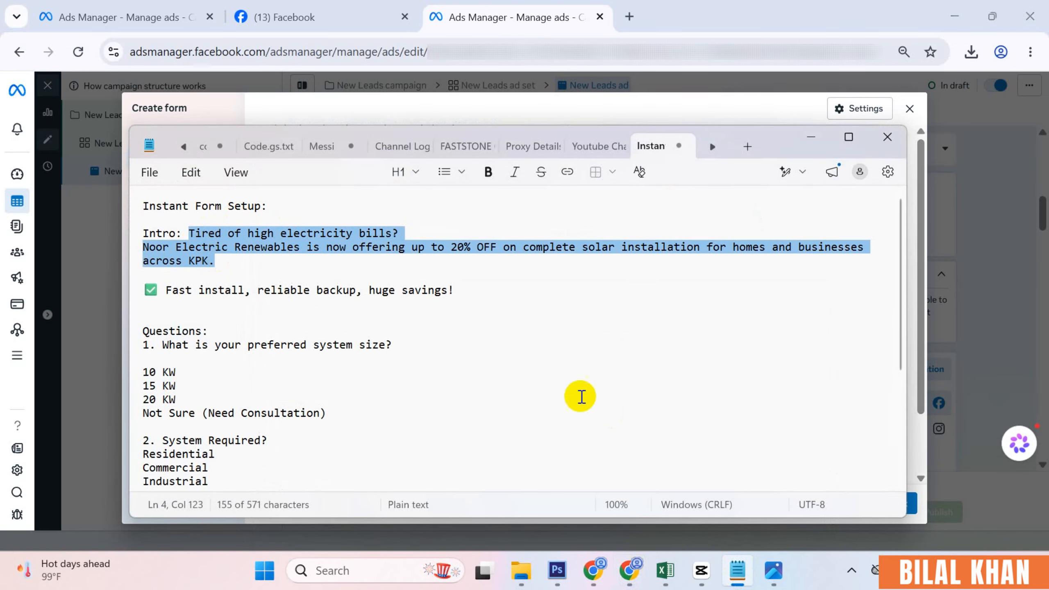
{"action": "left_click", "coordinate": [735, 569]}
{"action": "left_click", "coordinate": [326, 453]}
{"action": "key", "text": "ctrl+v"}
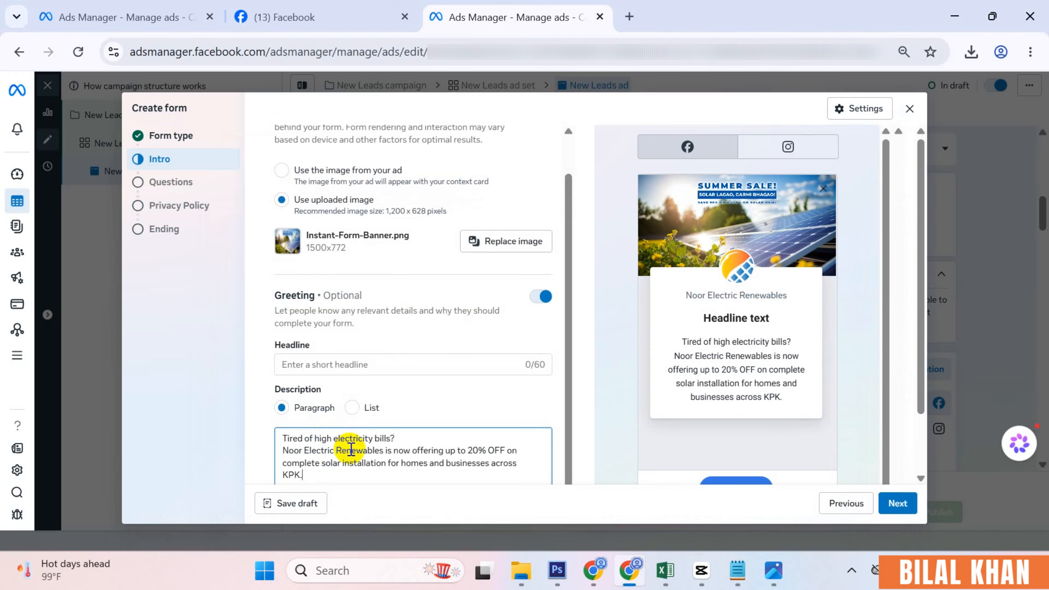
{"action": "left_click_drag", "start_coordinate": [409, 437], "coordinate": [239, 433]}
{"action": "key", "text": "ctrl+c"}
{"action": "key", "text": "BackSpace"}
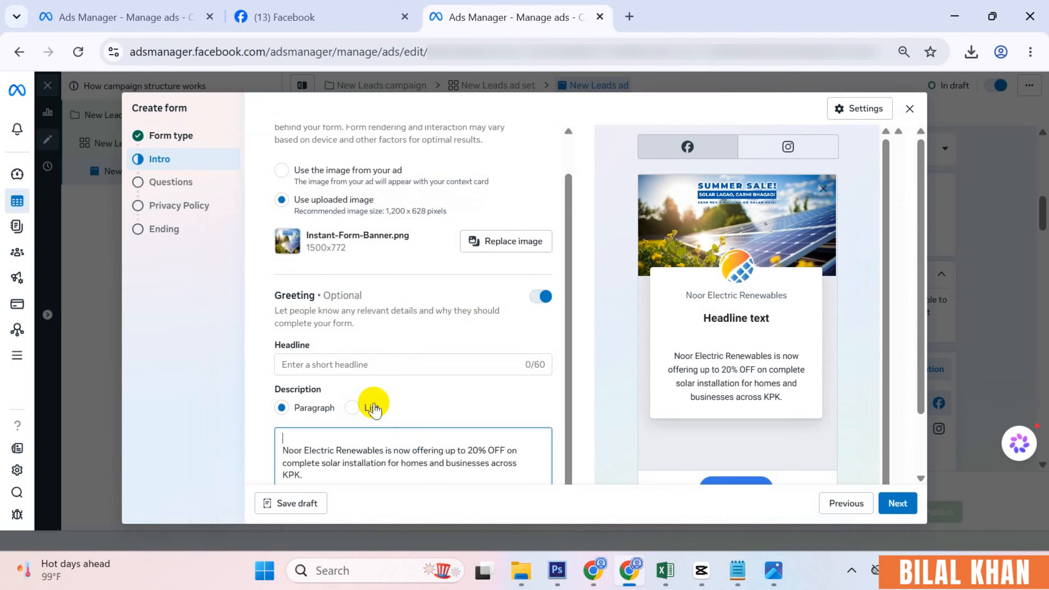
{"action": "left_click", "coordinate": [339, 358]}
{"action": "key", "text": "ctrl+v"}
{"action": "left_click", "coordinate": [285, 449]}
{"action": "key", "text": "BackSpace"}
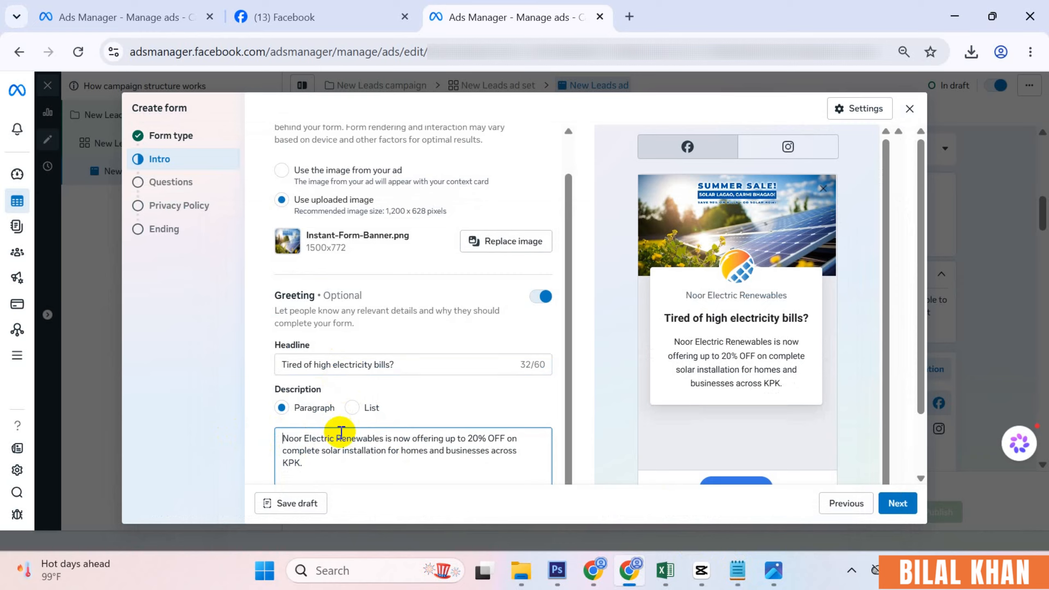
- Try a bulleted-list description, revert to a paragraph with the intro text, and continue to Questions
{"action": "left_click", "coordinate": [352, 406]}
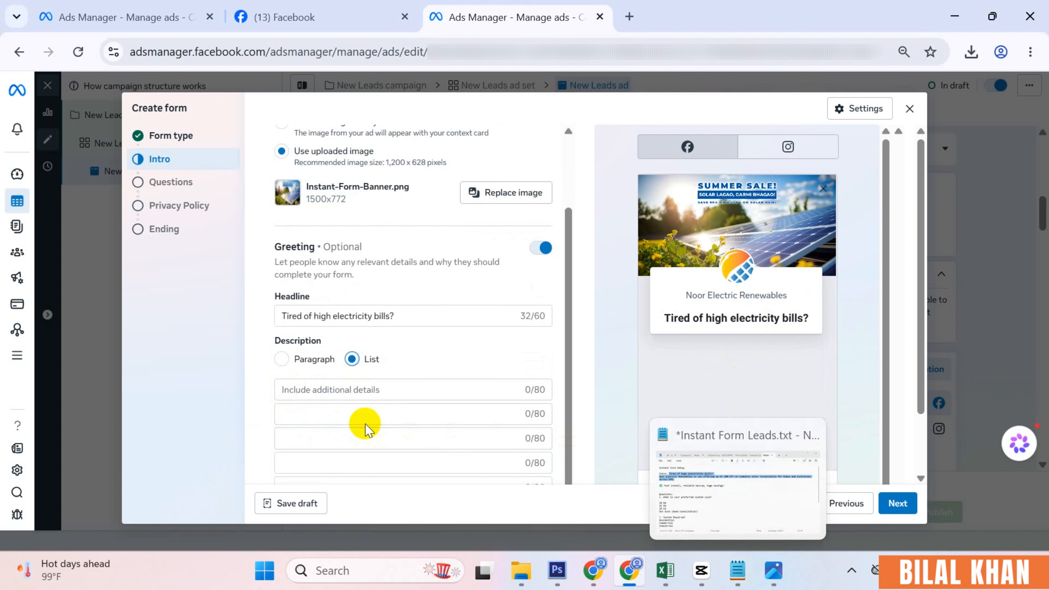
{"action": "left_click", "coordinate": [337, 389]}
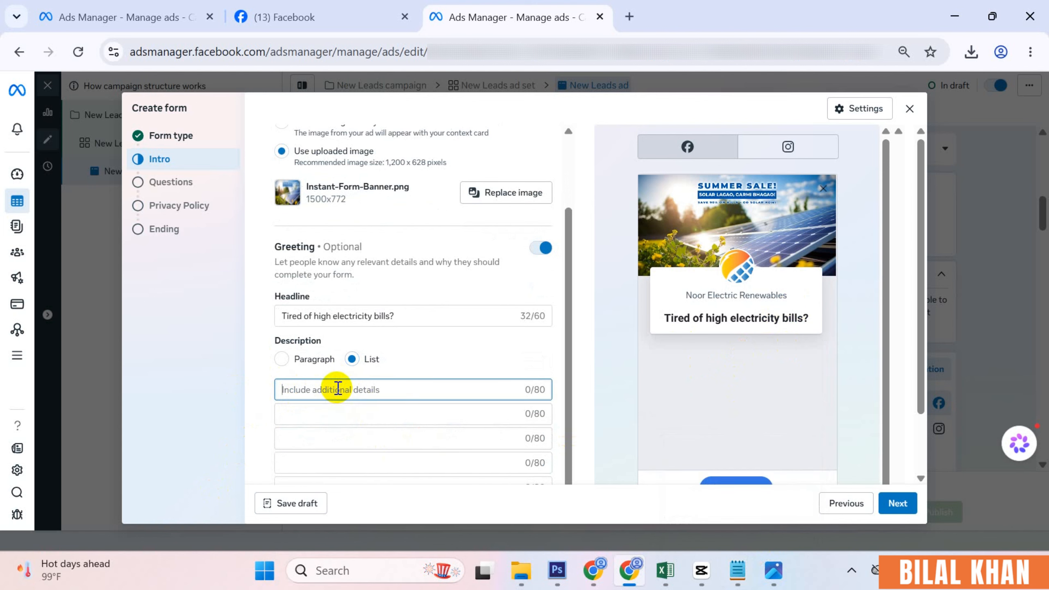
{"action": "type", "text": "Point"}
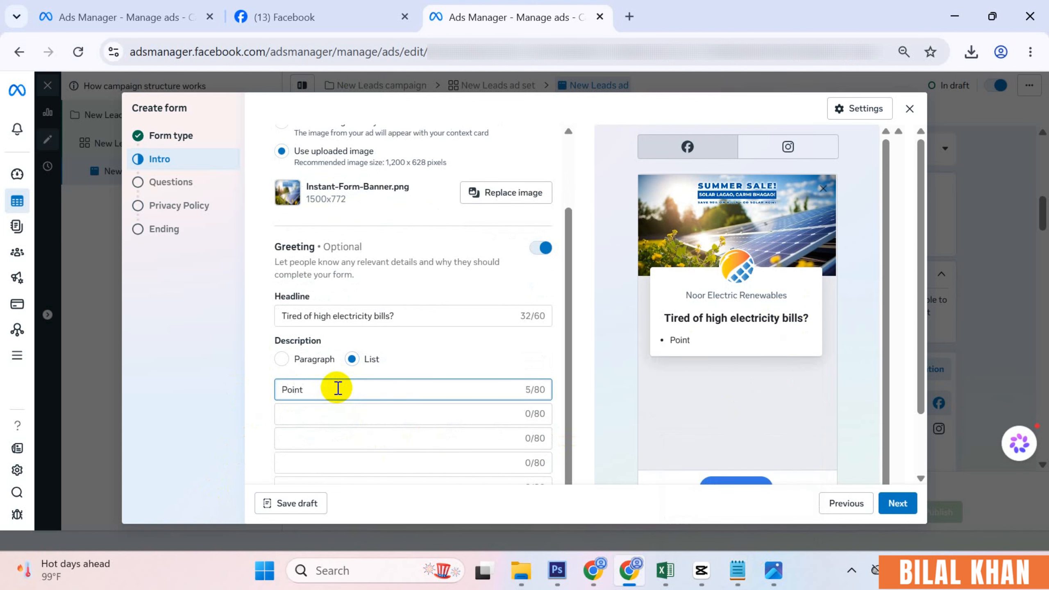
{"action": "type", "text": " 1"}
{"action": "left_click", "coordinate": [317, 410]}
{"action": "type", "text": "P"}
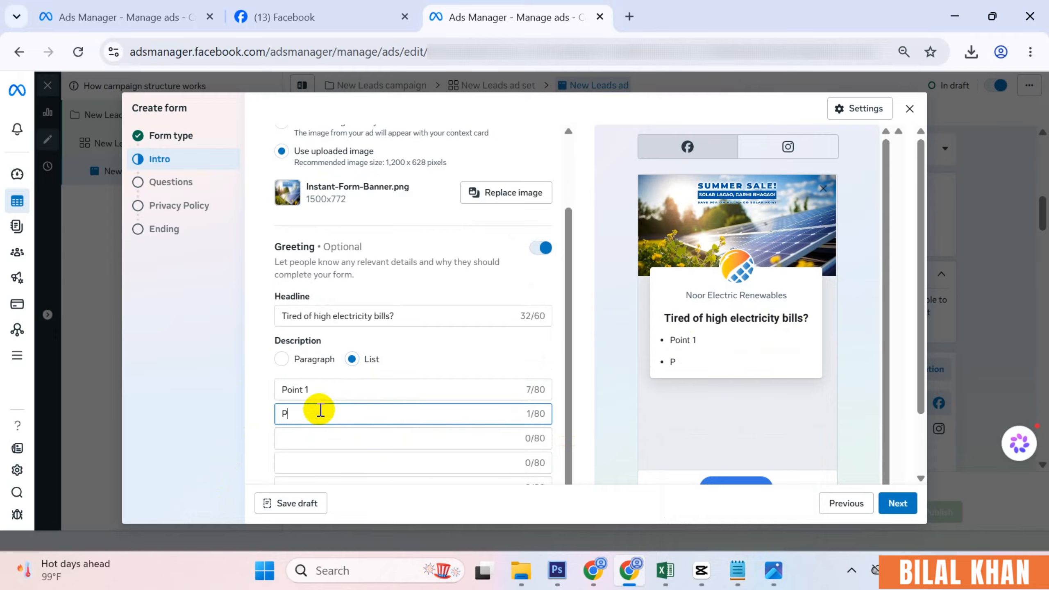
{"action": "type", "text": "oint 2"}
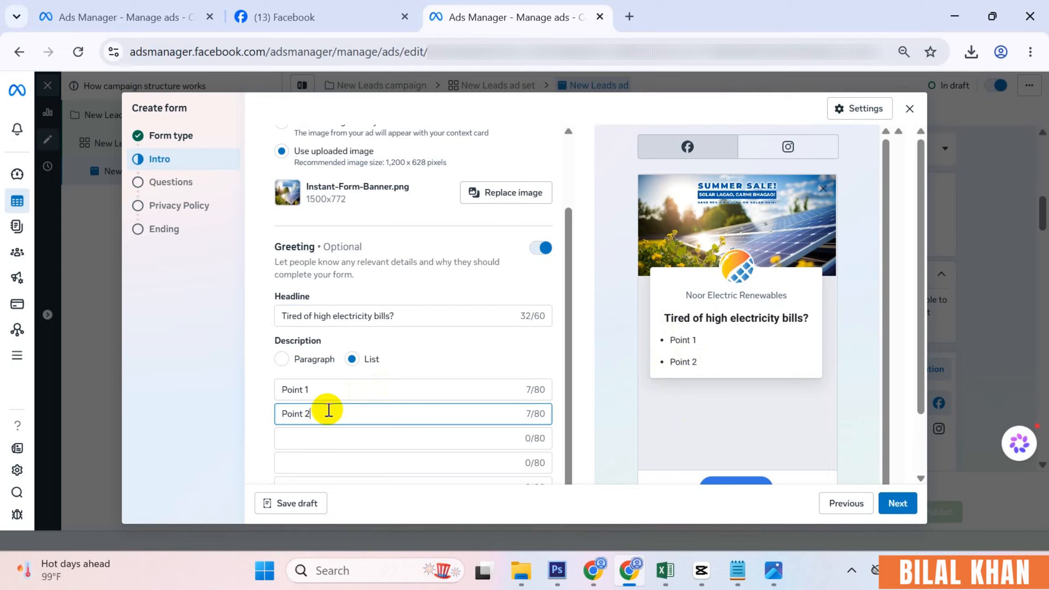
{"action": "left_click", "coordinate": [281, 358]}
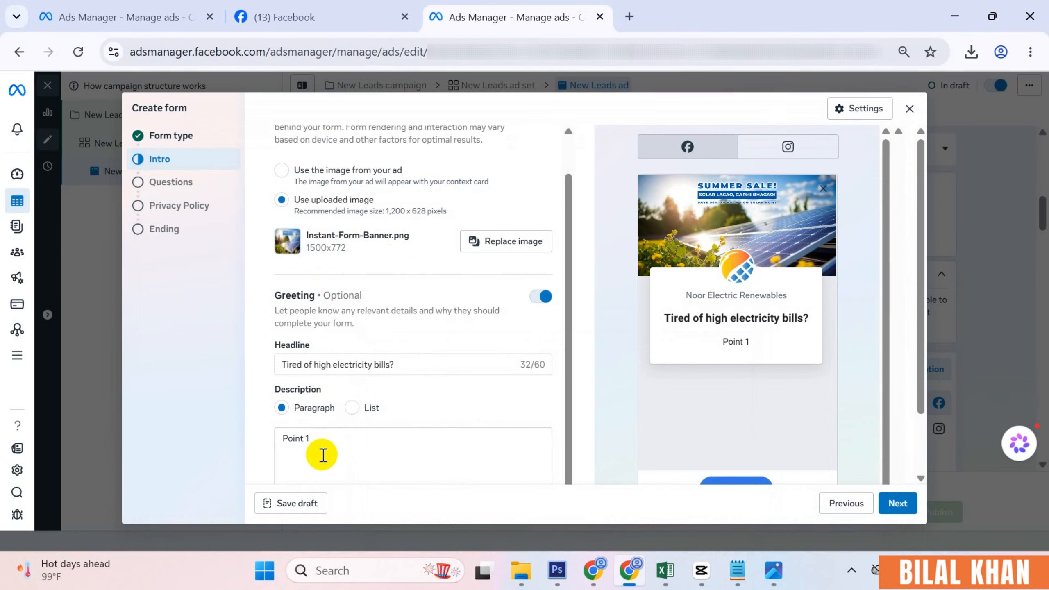
{"action": "left_click_drag", "start_coordinate": [322, 454], "coordinate": [252, 433]}
{"action": "type", "text": "Noor Electric Renewables is now offering up to 20% OFF on complete solar installation for homes and businesses across KPK."}
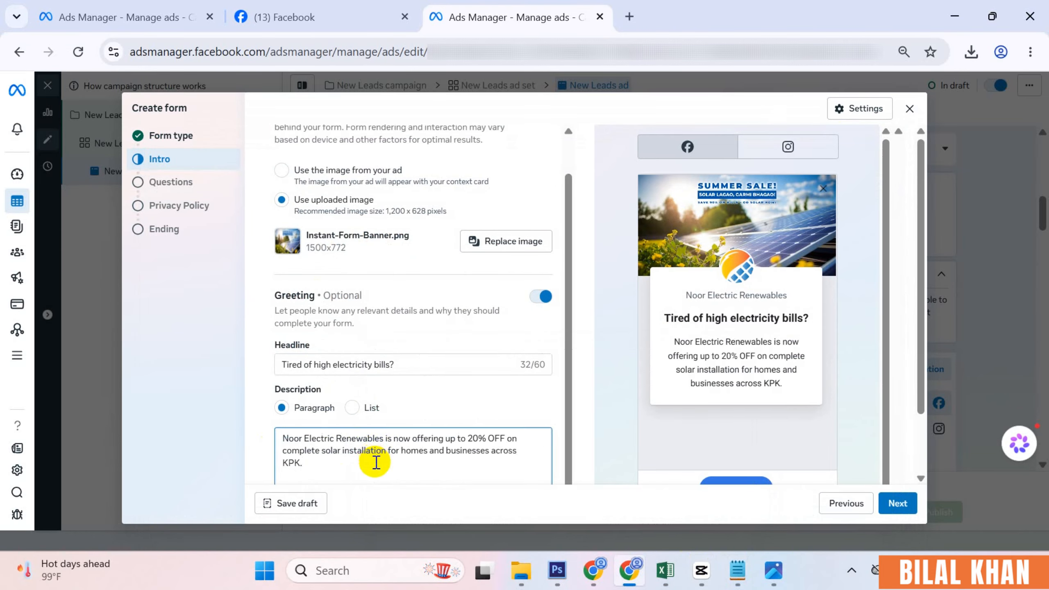
{"action": "left_click", "coordinate": [449, 404]}
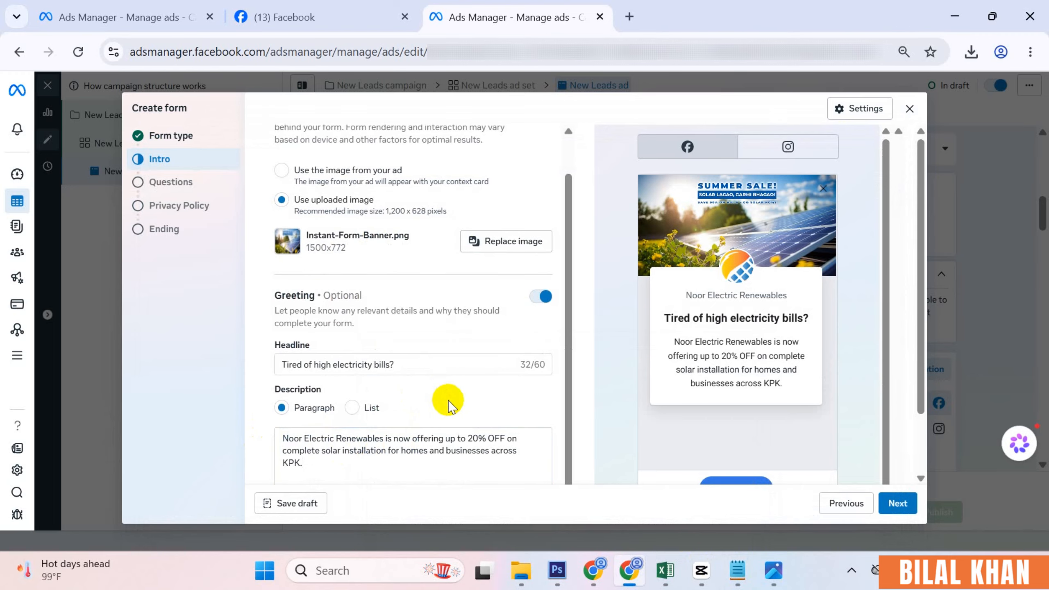
{"action": "scroll", "coordinate": [452, 412], "scroll_direction": "down", "scroll_amount": 2}
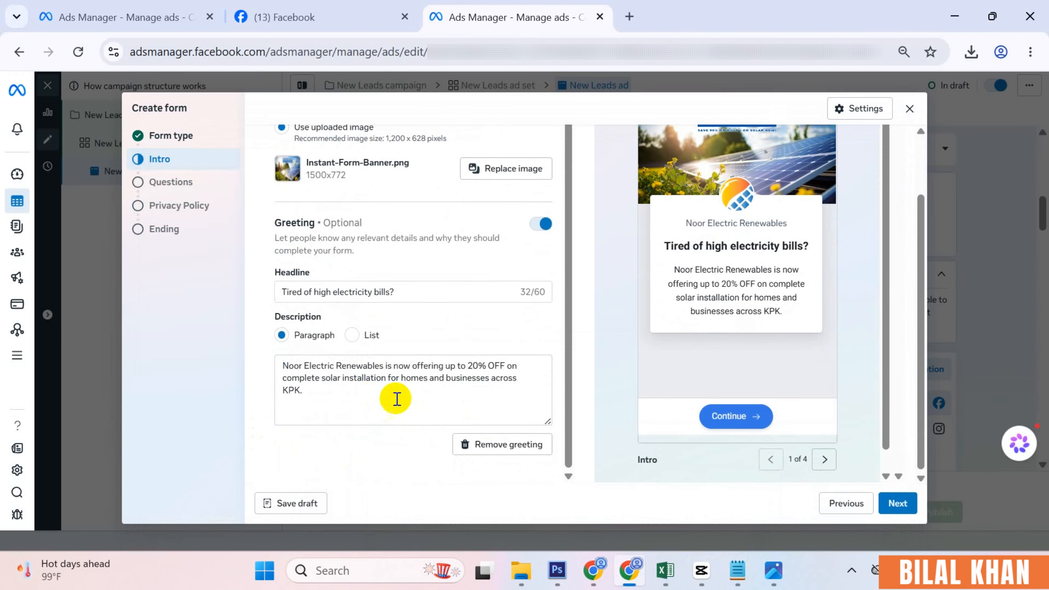
{"action": "left_click", "coordinate": [895, 503]}
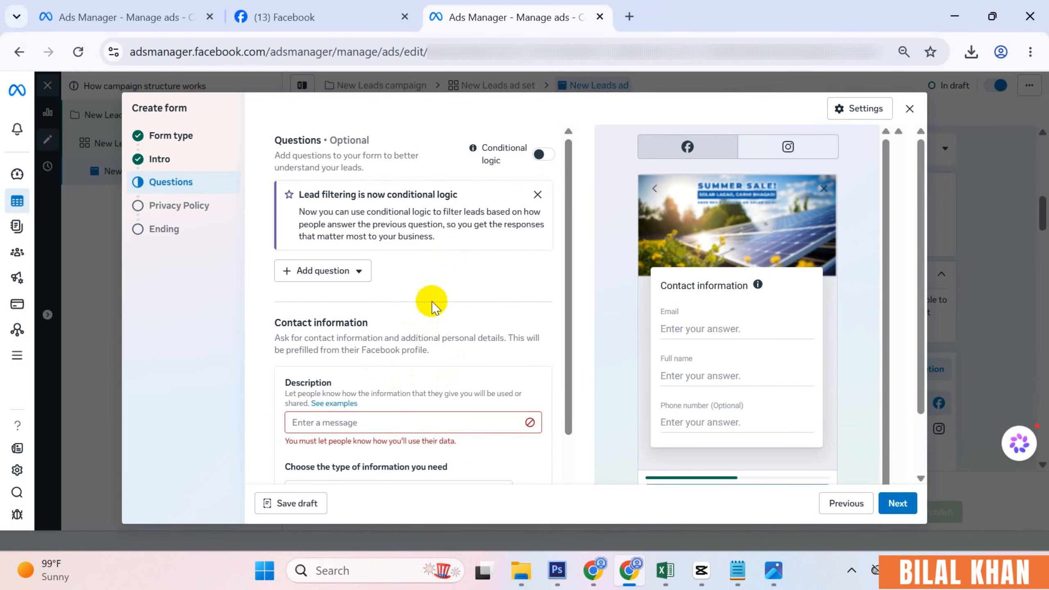
- Add a multiple-choice question and paste 'What is your preferred system size?' as Question 1
{"action": "left_click", "coordinate": [358, 272]}
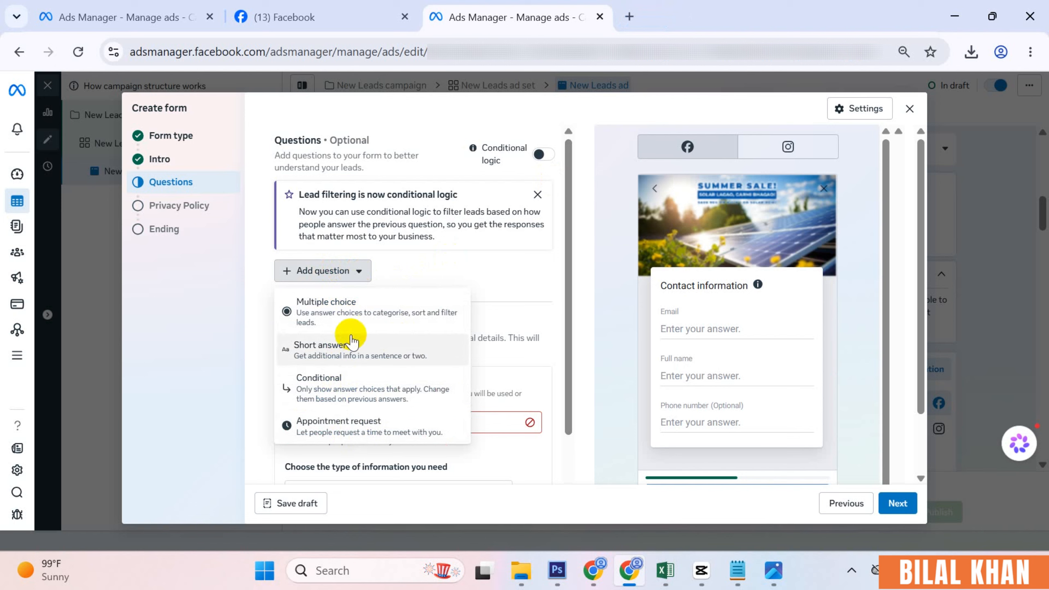
{"action": "left_click", "coordinate": [347, 308]}
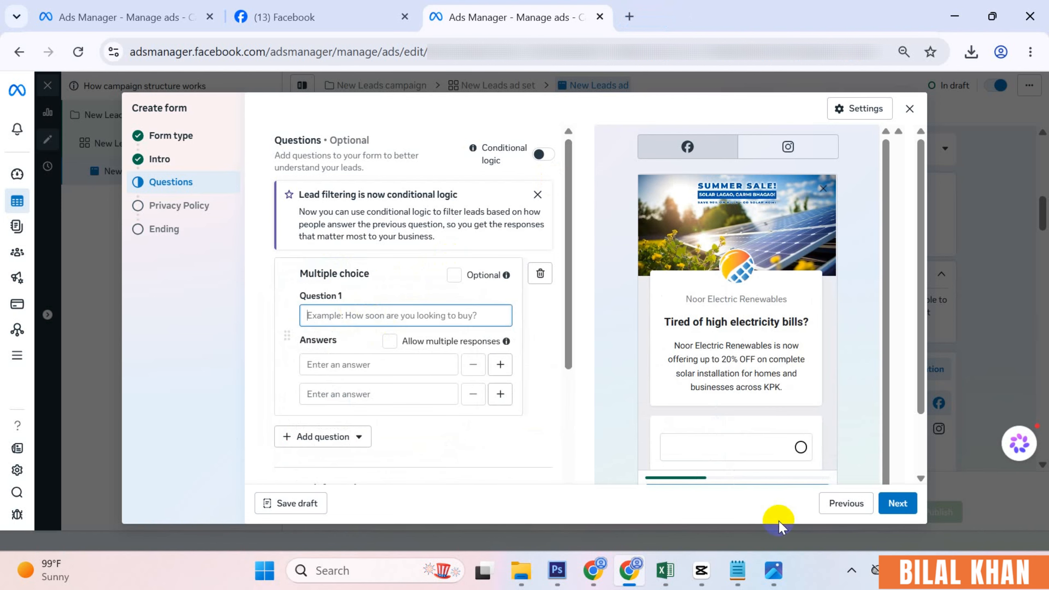
{"action": "mouse_move", "coordinate": [743, 561]}
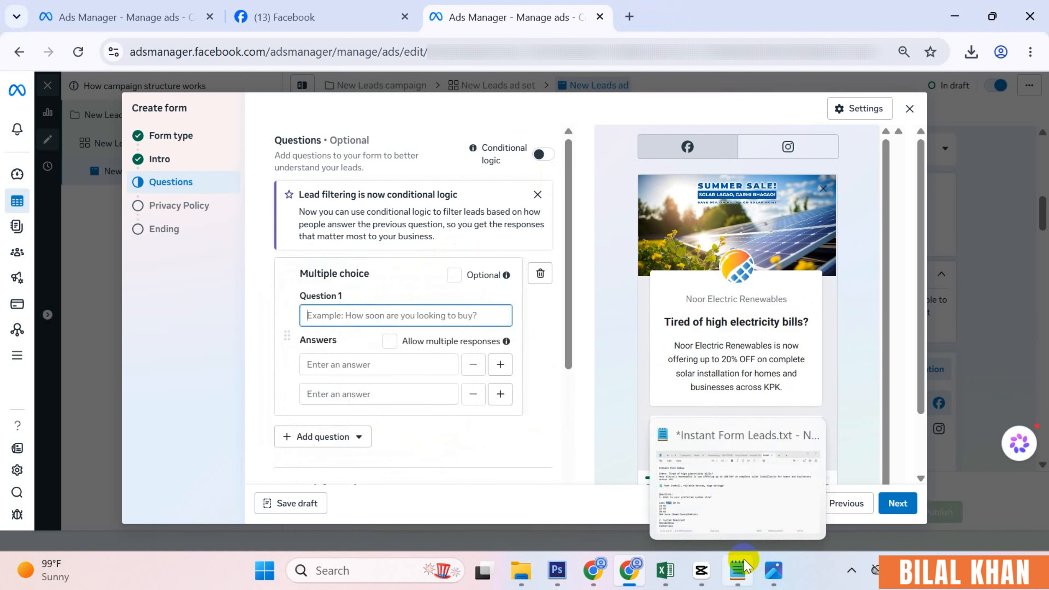
{"action": "left_click", "coordinate": [743, 560]}
{"action": "left_click", "coordinate": [169, 344]}
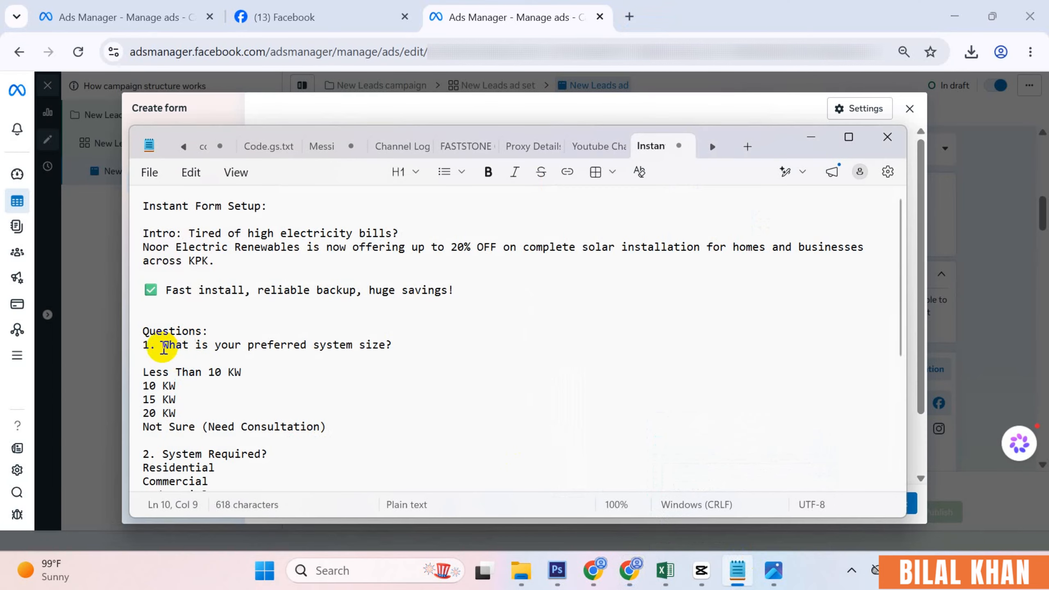
{"action": "left_click_drag", "start_coordinate": [391, 345], "coordinate": [173, 348]}
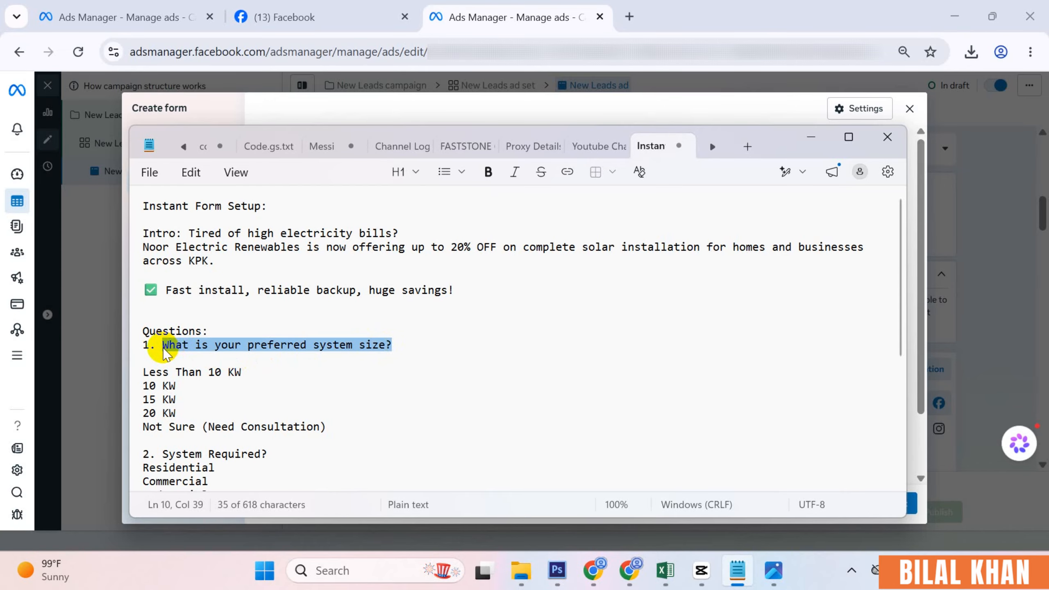
{"action": "left_click", "coordinate": [738, 570]}
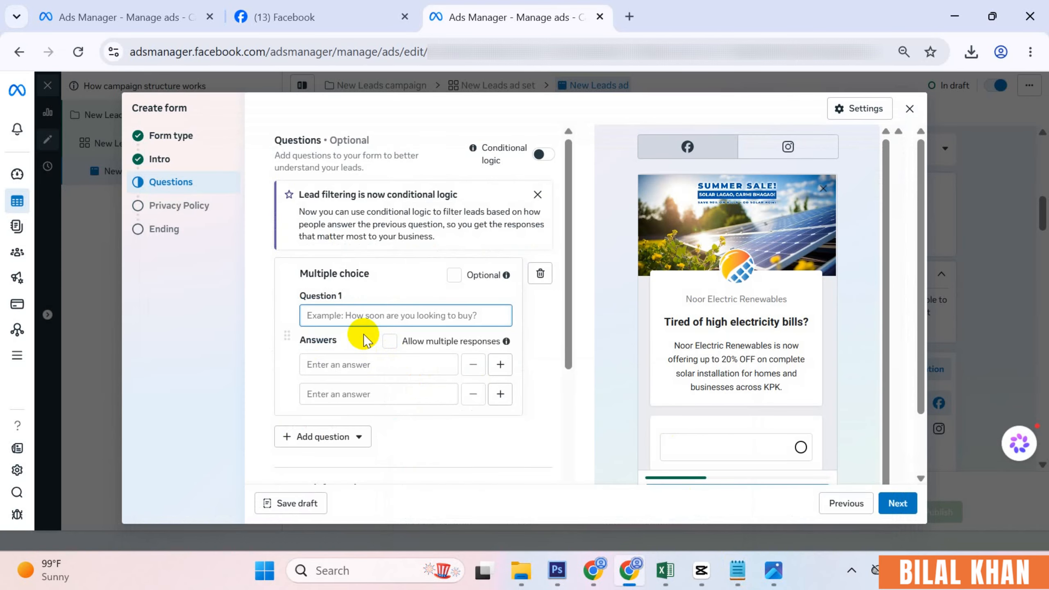
{"action": "type", "text": "What is your preferred system size?"}
{"action": "scroll", "coordinate": [763, 371], "scroll_direction": "down", "scroll_amount": 2}
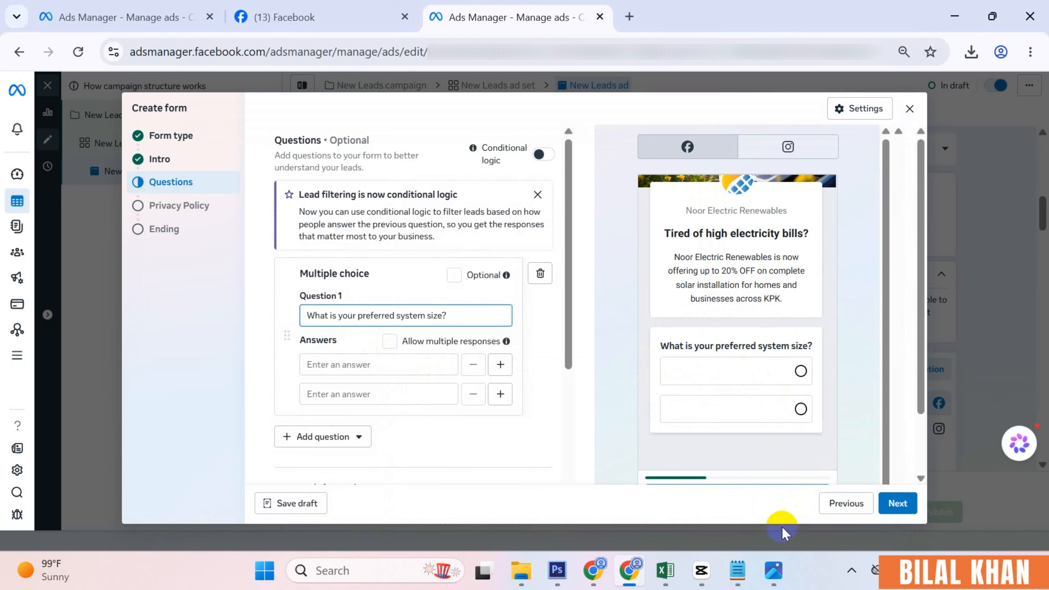
- Fill the first two answers with Less Than 10 KW and 10 KW from the notes
{"action": "left_click", "coordinate": [737, 575]}
{"action": "triple_click", "coordinate": [162, 374]}
{"action": "key", "text": "ctrl+c"}
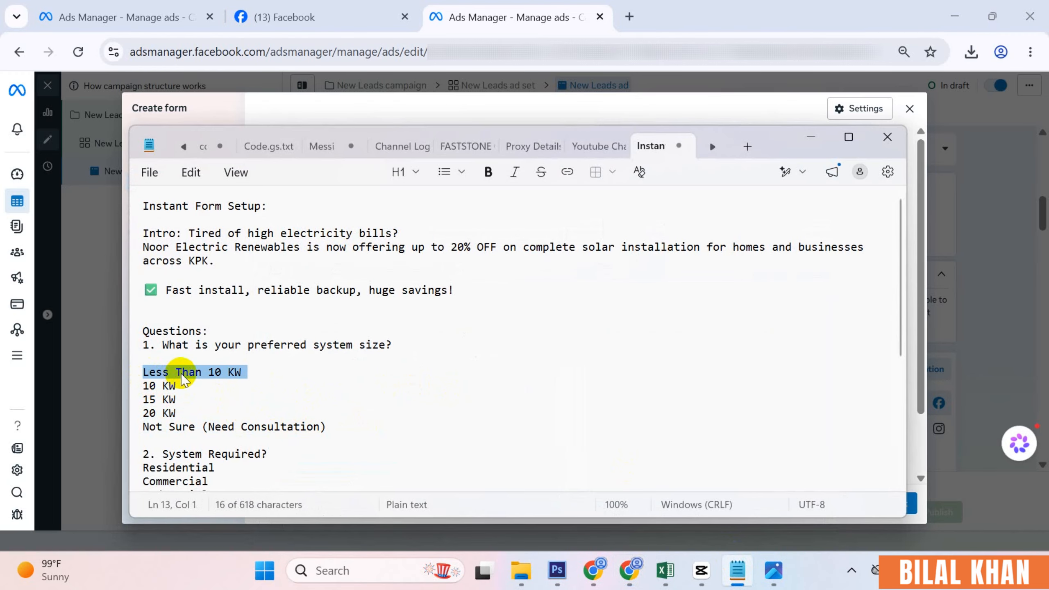
{"action": "left_click", "coordinate": [733, 579]}
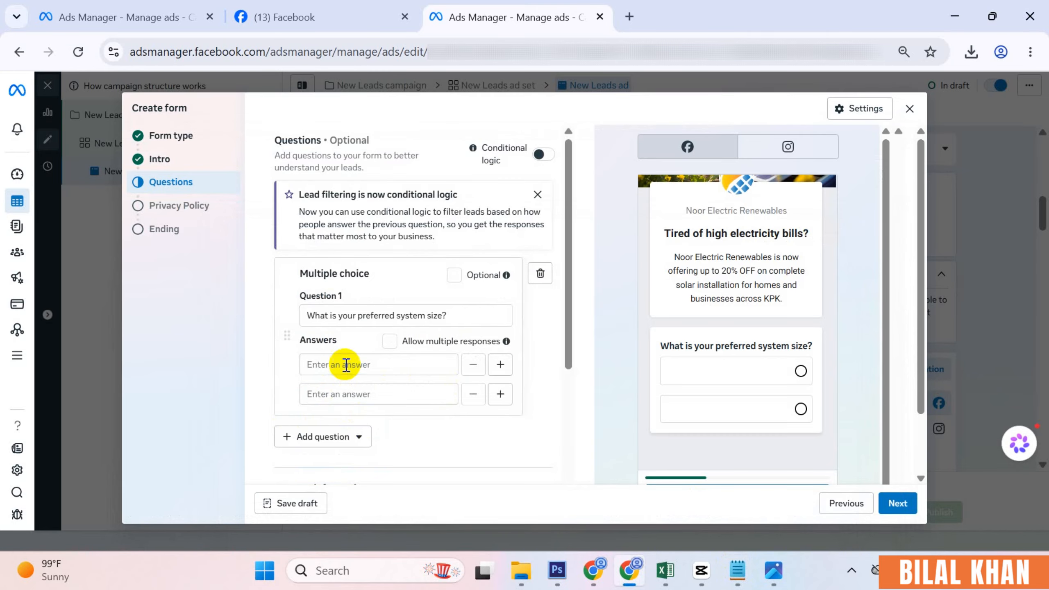
{"action": "left_click", "coordinate": [344, 364]}
{"action": "key", "text": "ctrl+v"}
{"action": "left_click", "coordinate": [369, 393]}
{"action": "left_click", "coordinate": [737, 571]}
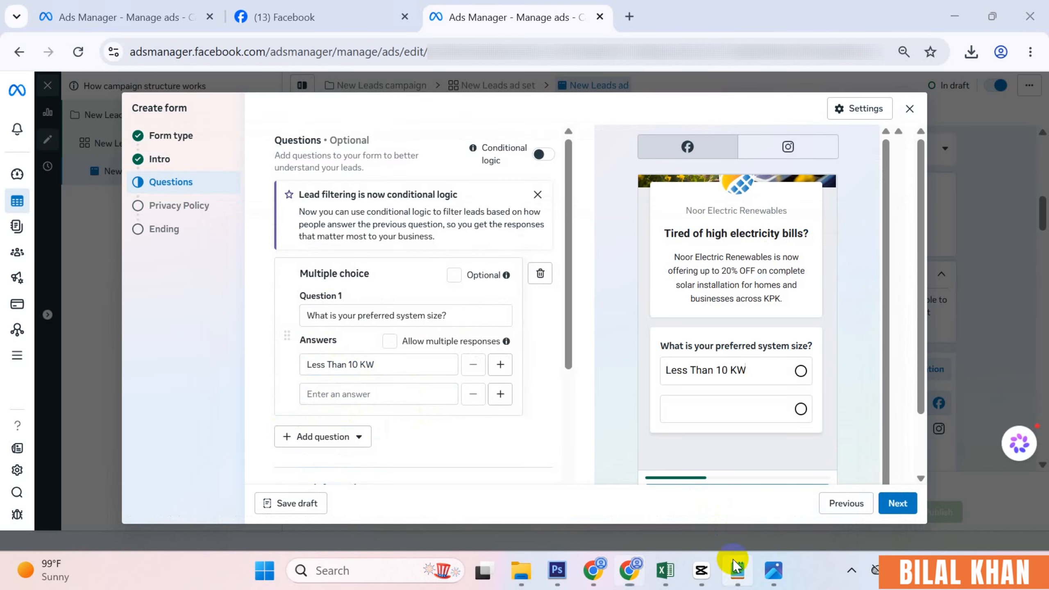
{"action": "triple_click", "coordinate": [159, 390]}
{"action": "key", "text": "ctrl+c"}
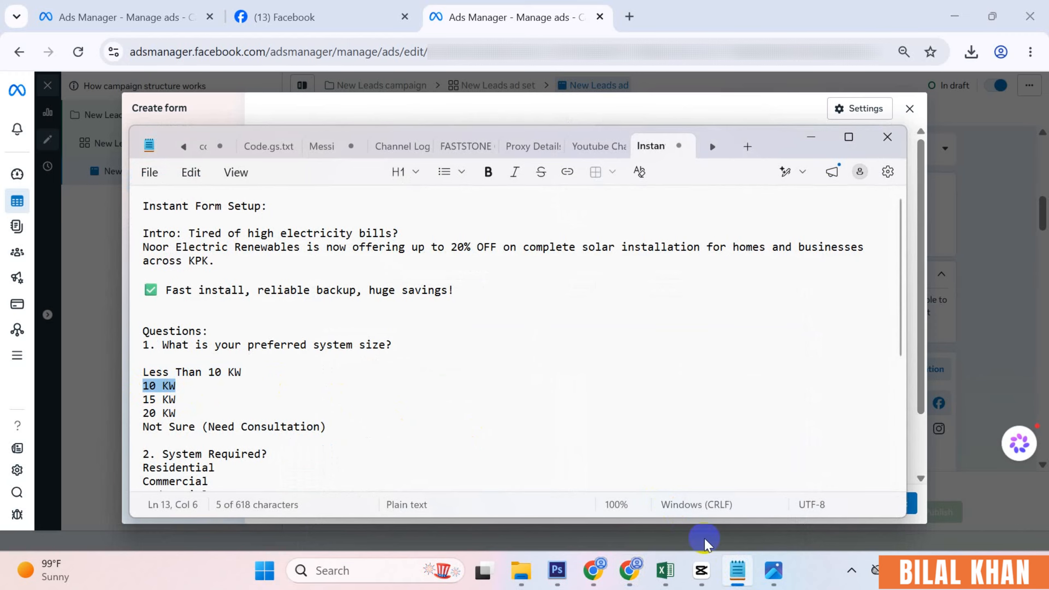
{"action": "left_click", "coordinate": [737, 571]}
{"action": "key", "text": "ctrl+v"}
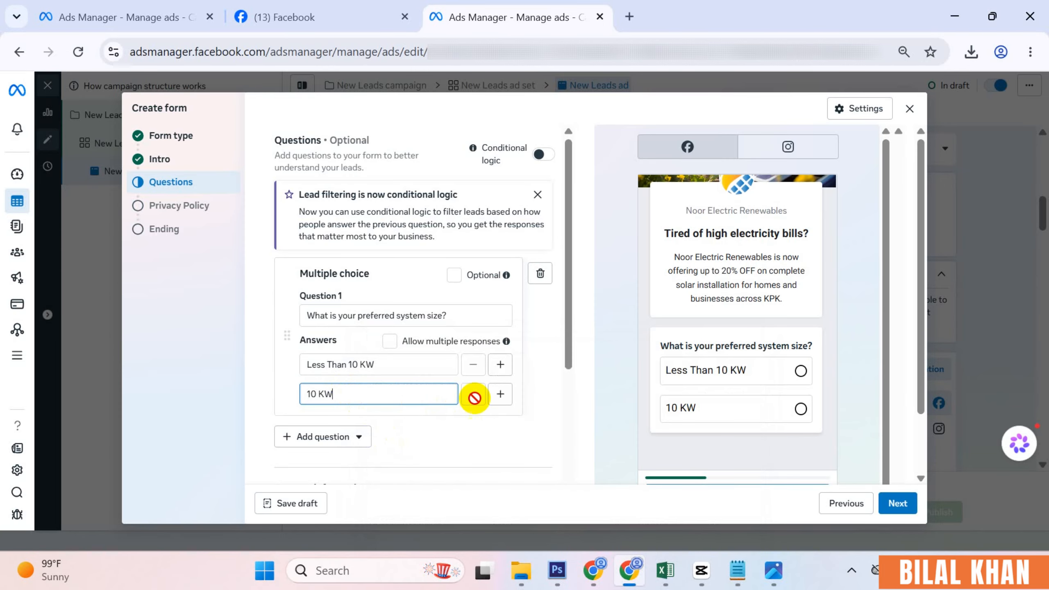
- Add third, fourth and fifth answer rows, entering 15 KW as the third answer
{"action": "left_click", "coordinate": [500, 394]}
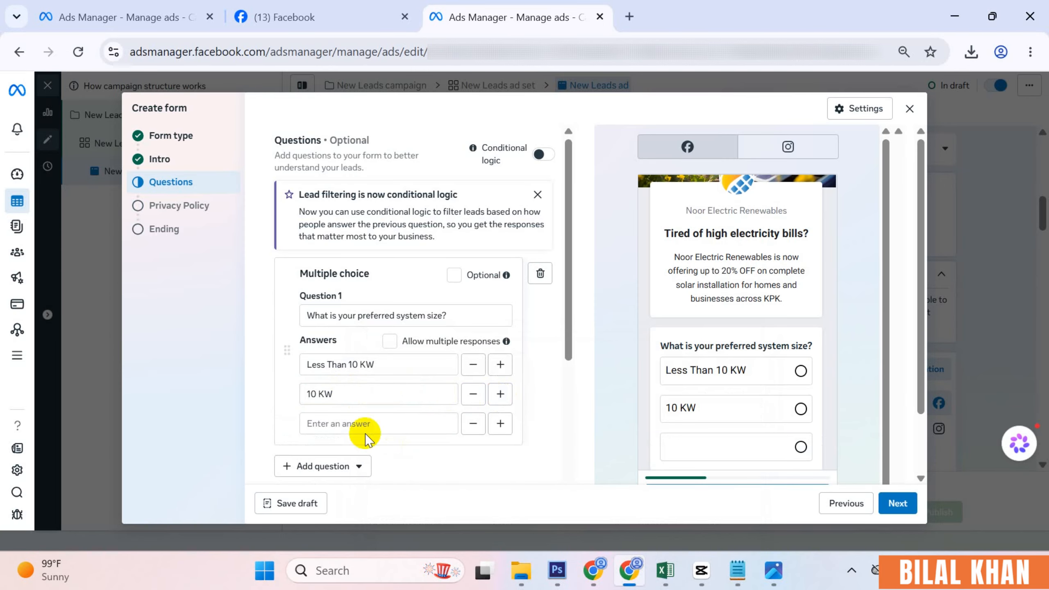
{"action": "left_click", "coordinate": [351, 426]}
{"action": "key", "text": "ctrl+v"}
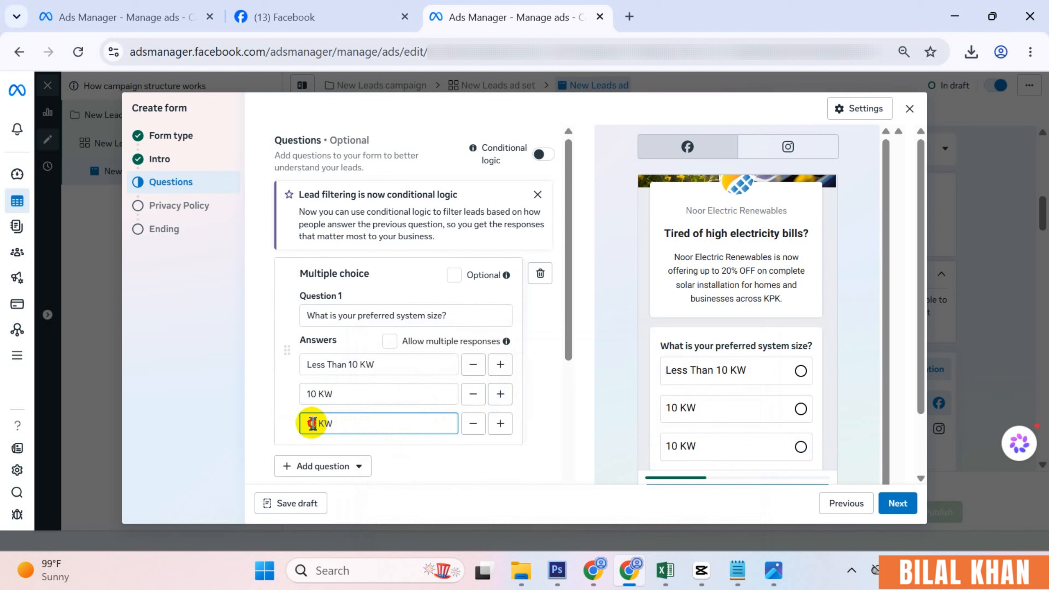
{"action": "type", "text": "5"}
{"action": "left_click", "coordinate": [500, 423]}
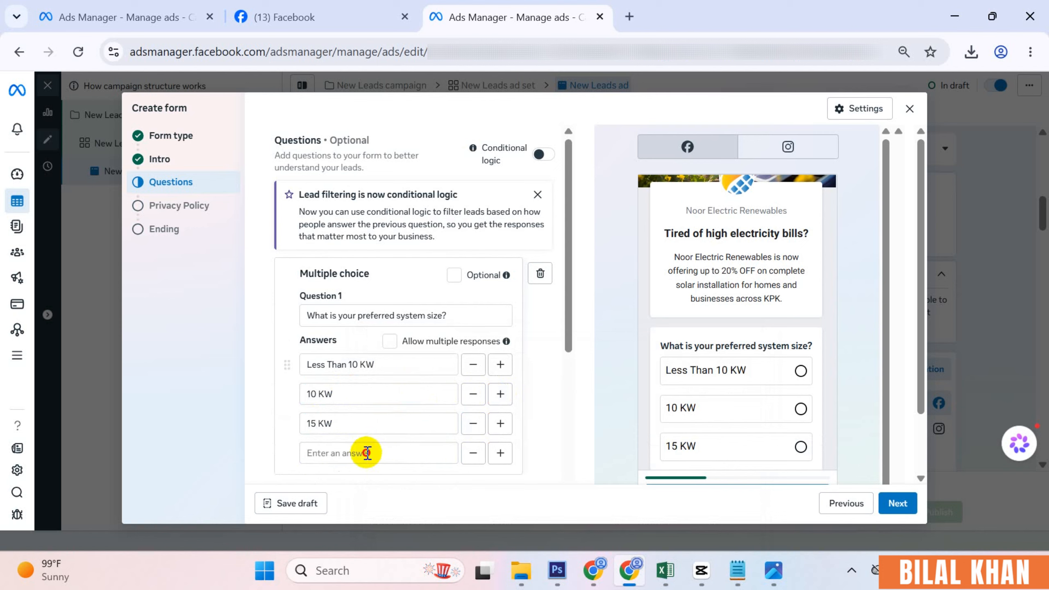
{"action": "left_click", "coordinate": [371, 452]}
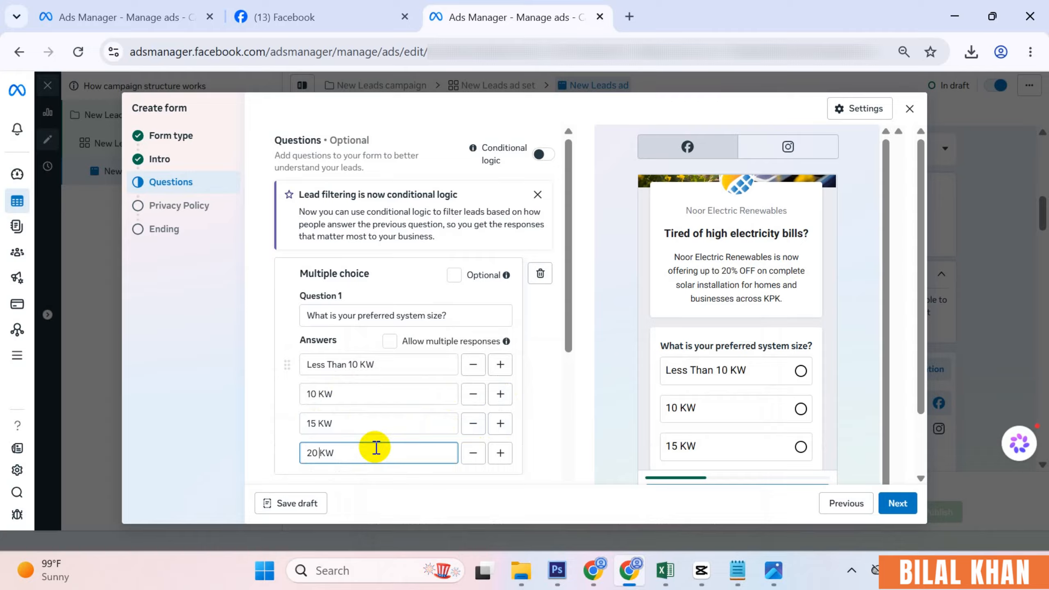
{"action": "left_click", "coordinate": [500, 453]}
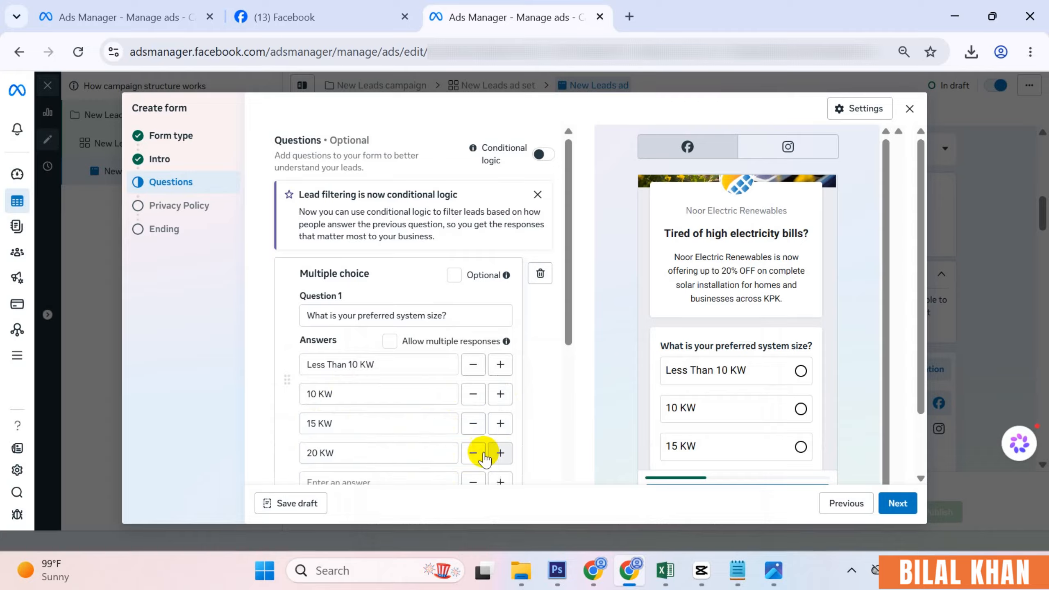
- Paste Not Sure (Need Consultation) from the notes as the fifth answer
{"action": "left_click", "coordinate": [737, 568]}
{"action": "left_click", "coordinate": [142, 430]}
{"action": "key", "text": "shift+End"}
{"action": "key", "text": "ctrl+c"}
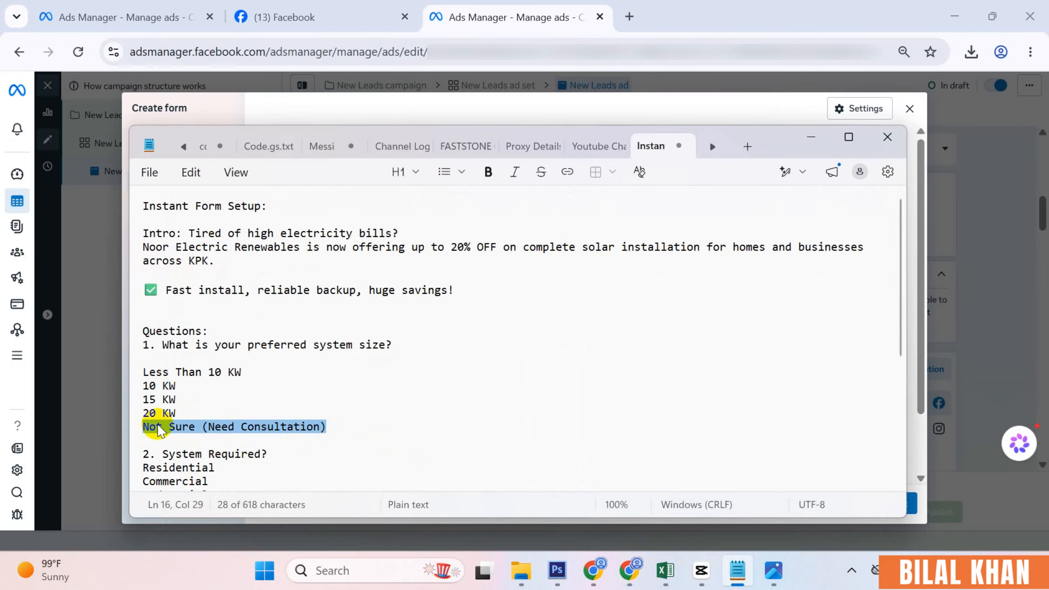
{"action": "left_click", "coordinate": [629, 570]}
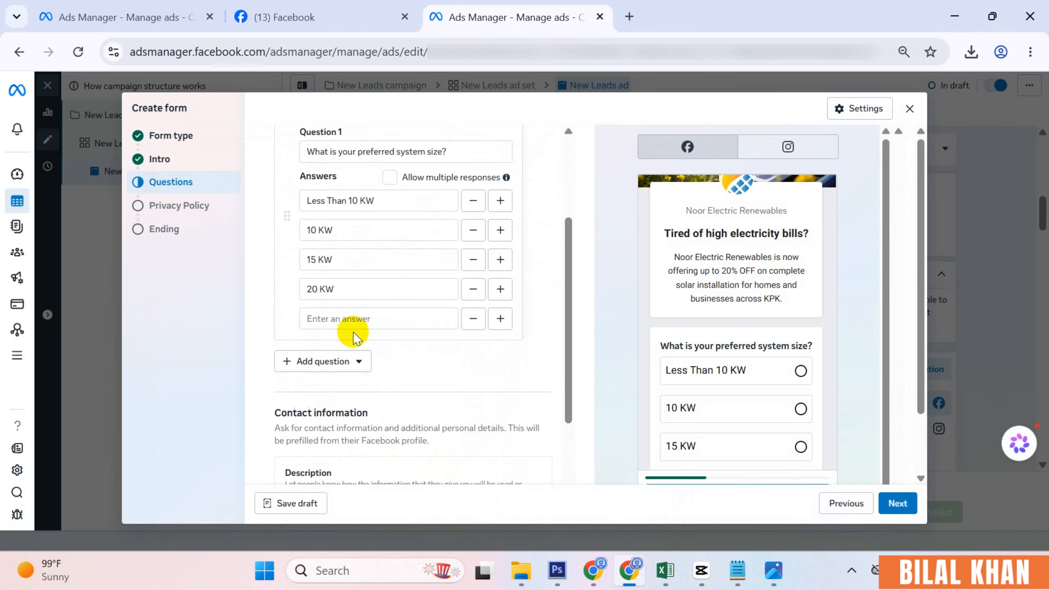
{"action": "left_click", "coordinate": [345, 321]}
{"action": "key", "text": "ctrl+v"}
{"action": "scroll", "coordinate": [454, 359], "scroll_direction": "down", "scroll_amount": 5}
{"action": "scroll", "coordinate": [766, 384], "scroll_direction": "down", "scroll_amount": 2}
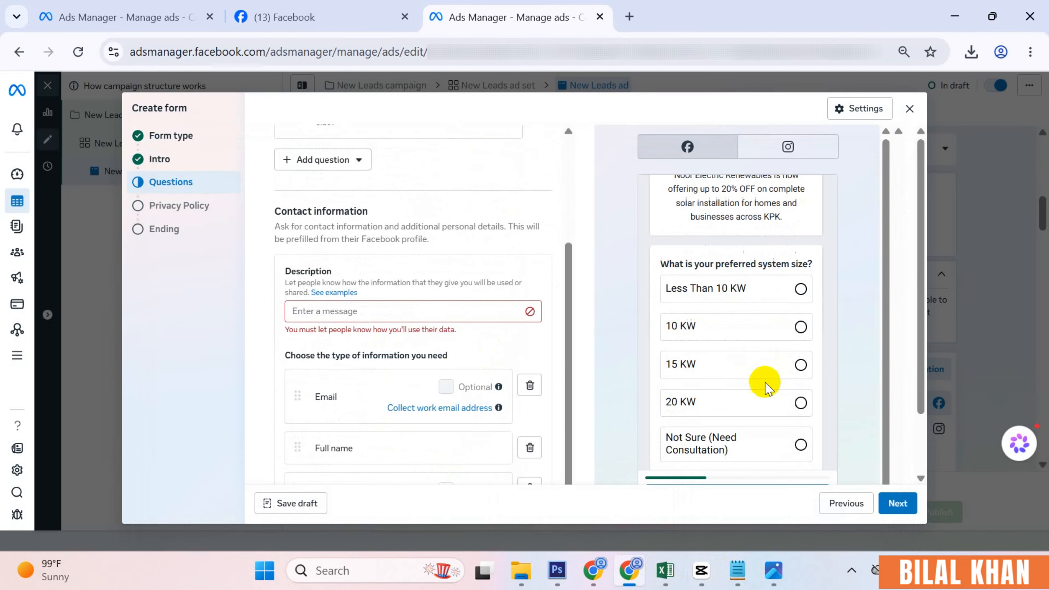
{"action": "scroll", "coordinate": [555, 347], "scroll_direction": "up", "scroll_amount": 2}
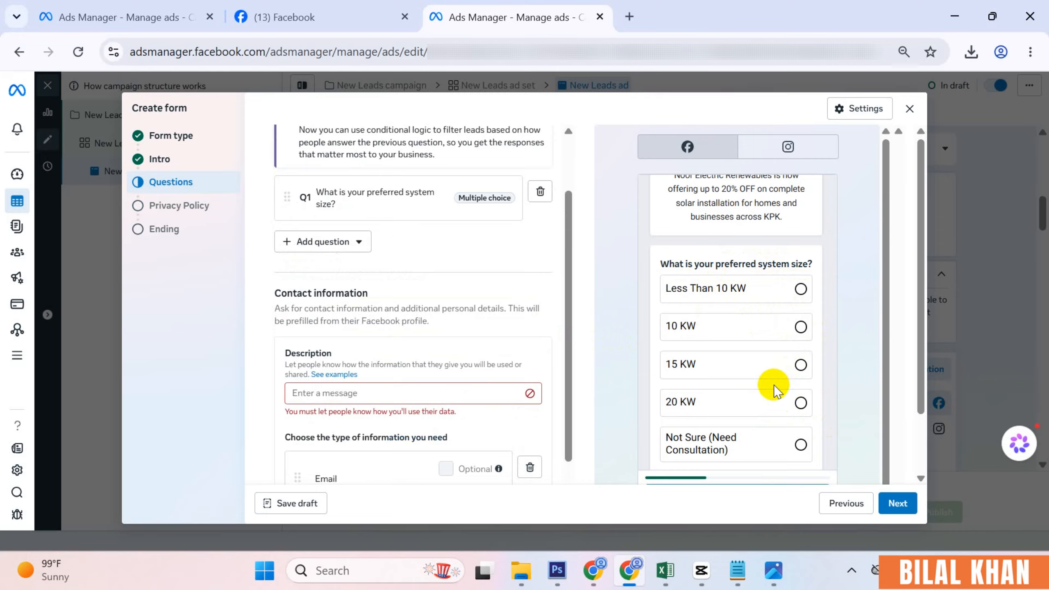
{"action": "scroll", "coordinate": [422, 316], "scroll_direction": "up", "scroll_amount": 2}
- Insert multiple-choice Question 2 'System Required?' with answers Residential, Commercial and Industrial
{"action": "left_click", "coordinate": [357, 324]}
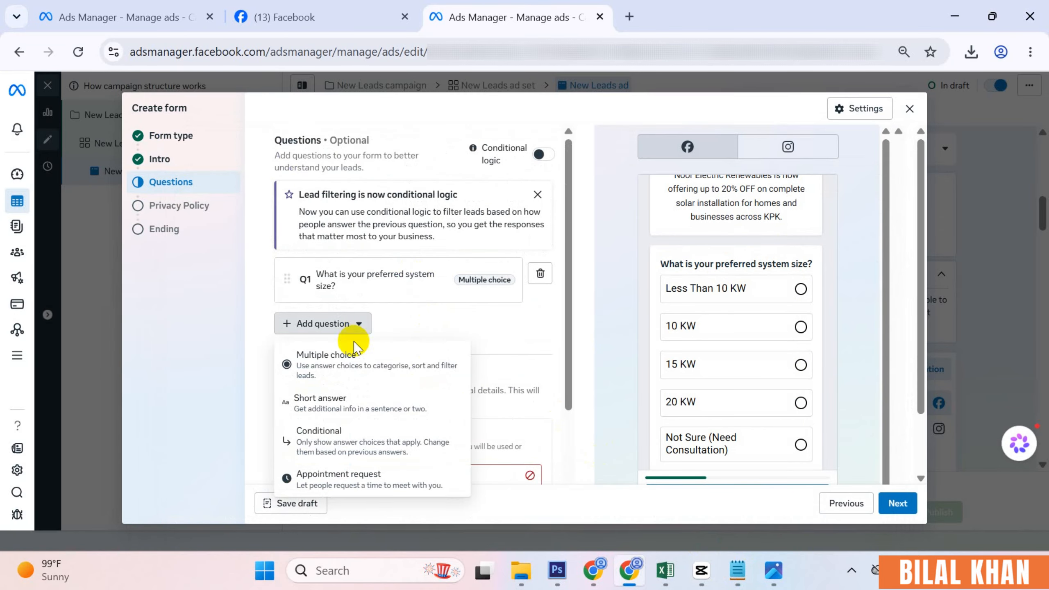
{"action": "left_click", "coordinate": [362, 359]}
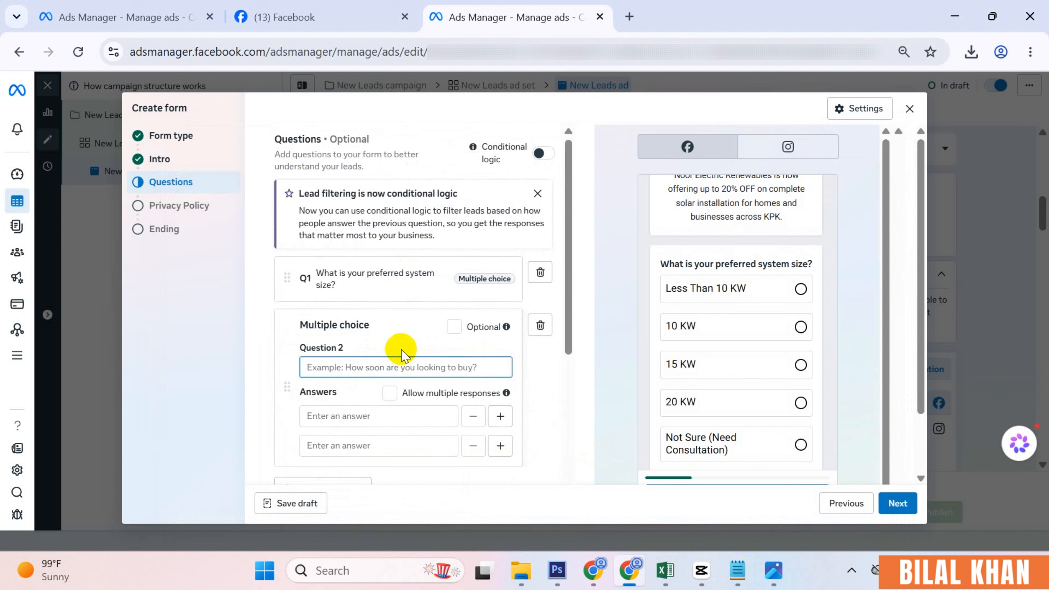
{"action": "scroll", "coordinate": [400, 353], "scroll_direction": "down", "scroll_amount": 2}
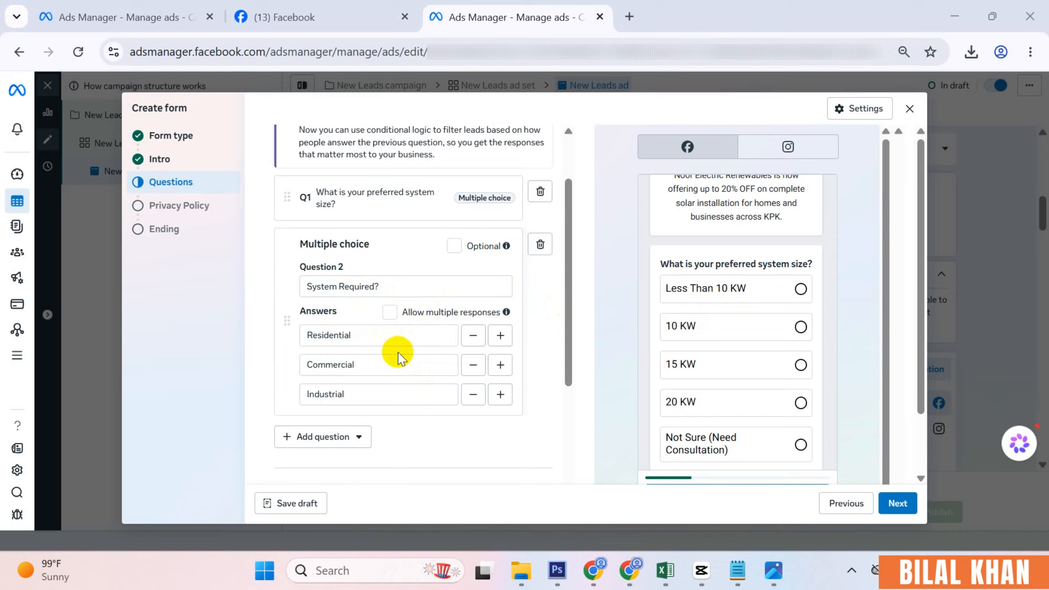
{"action": "left_click", "coordinate": [358, 438]}
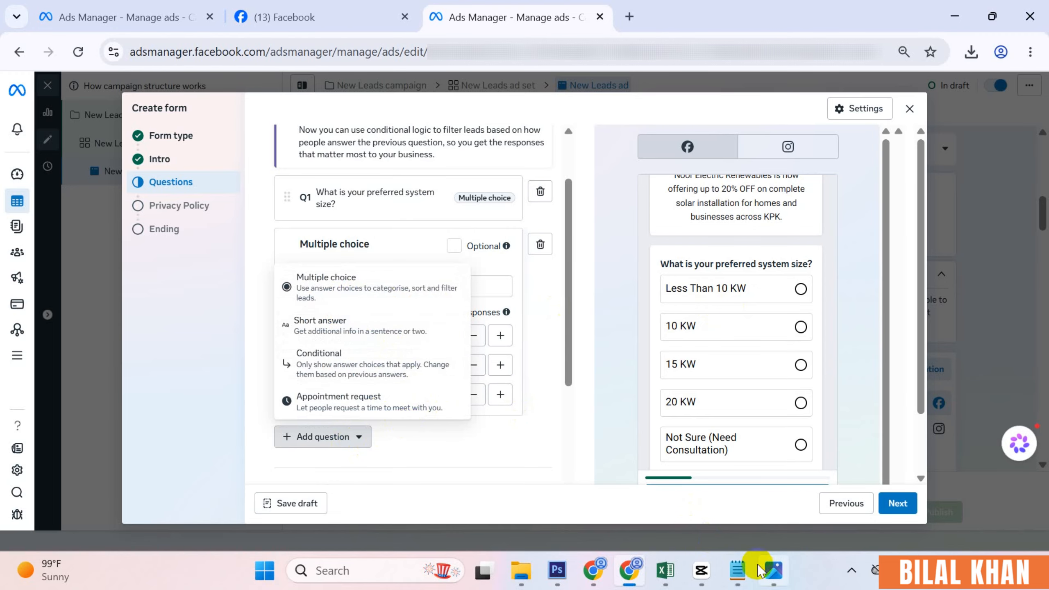
{"action": "left_click", "coordinate": [737, 570]}
{"action": "scroll", "coordinate": [276, 412], "scroll_direction": "down", "scroll_amount": 2}
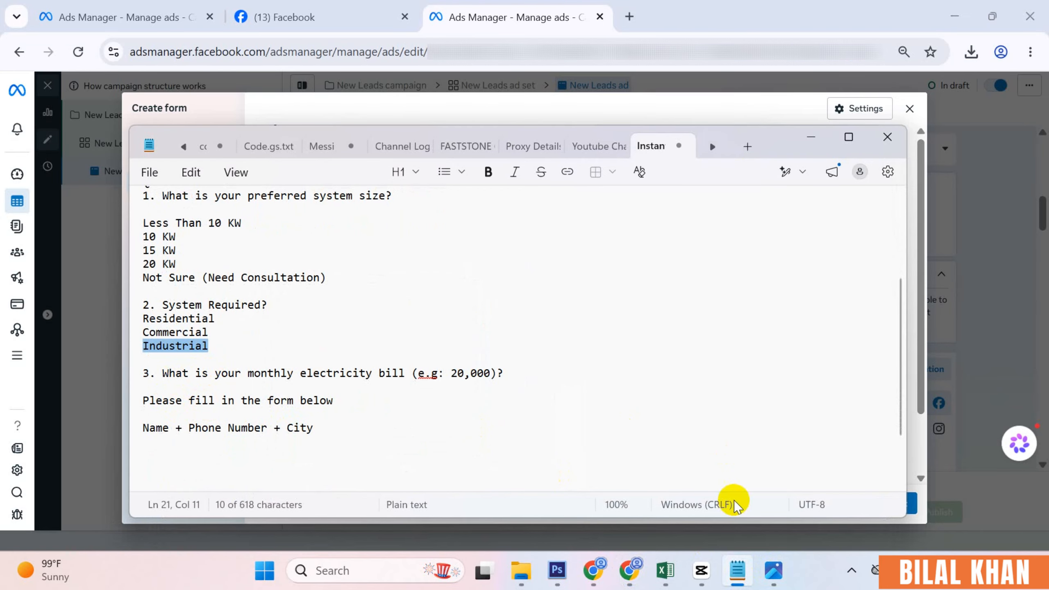
{"action": "left_click", "coordinate": [737, 570]}
{"action": "left_click", "coordinate": [319, 337]}
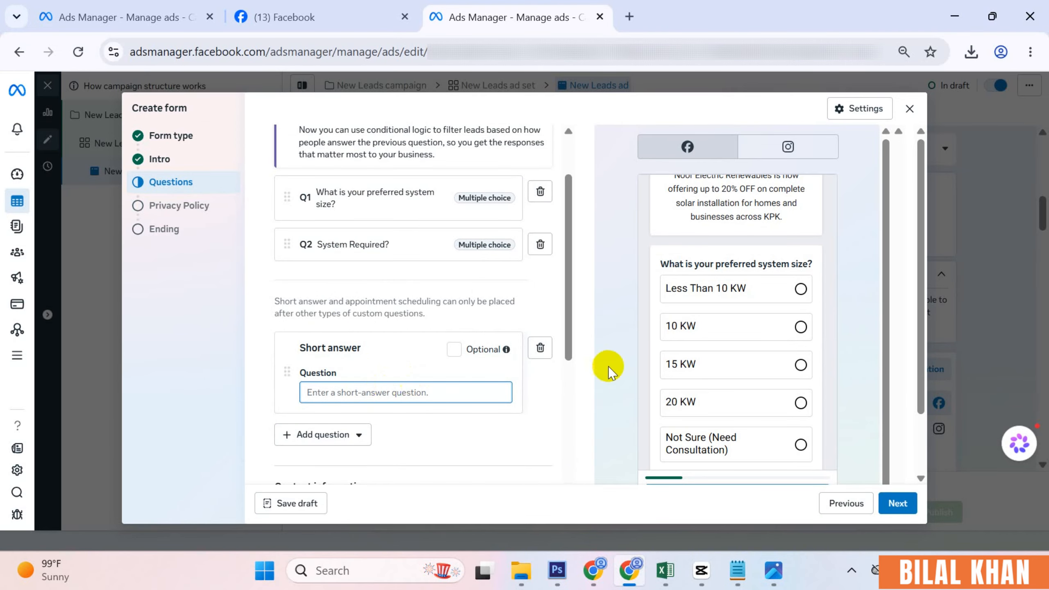
{"action": "left_click", "coordinate": [737, 570]}
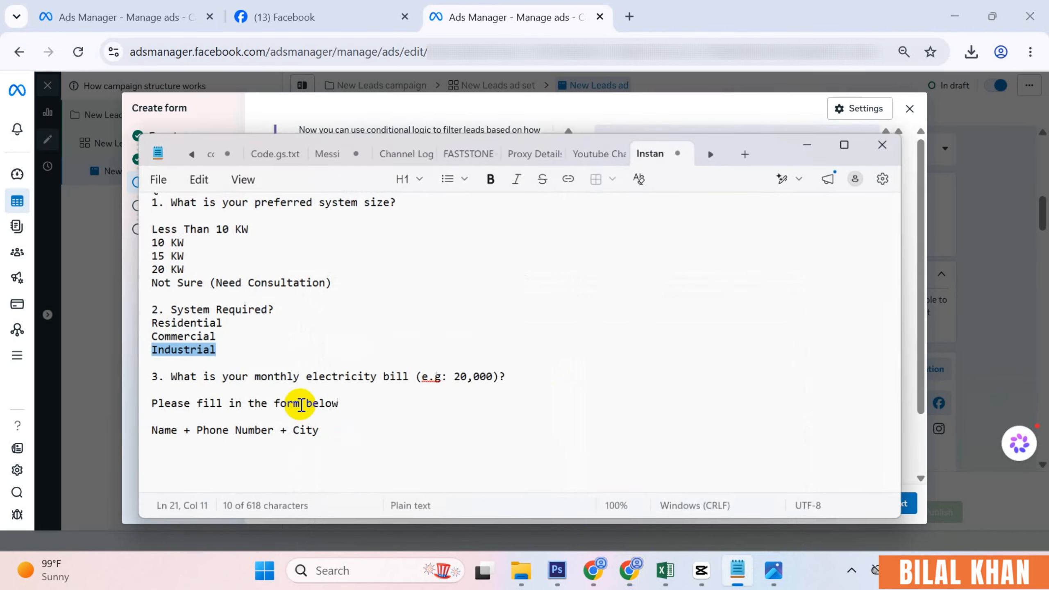
{"action": "left_click_drag", "start_coordinate": [162, 373], "coordinate": [505, 374]}
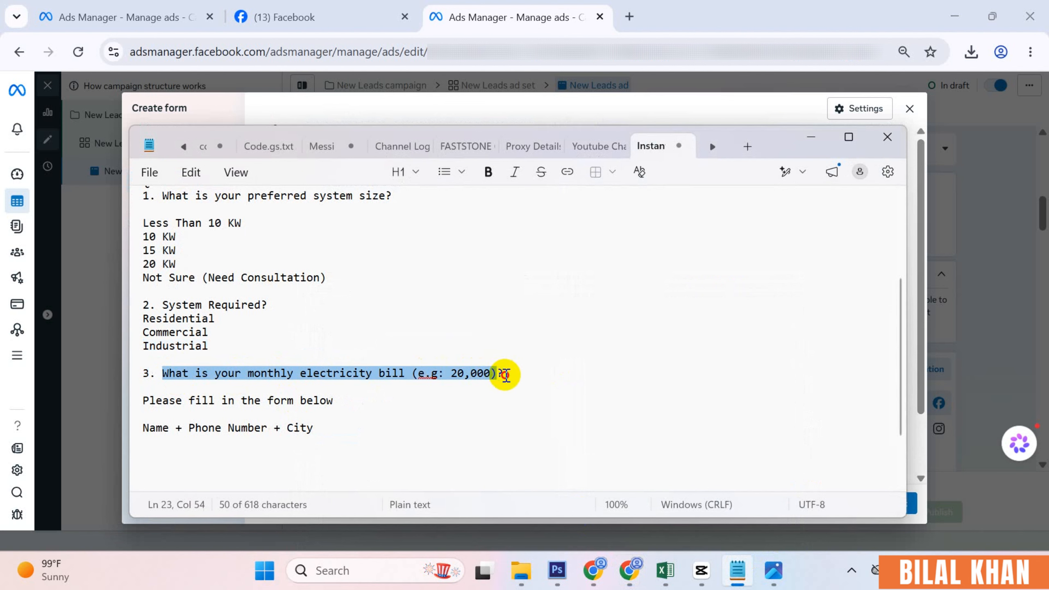
{"action": "left_click", "coordinate": [737, 570]}
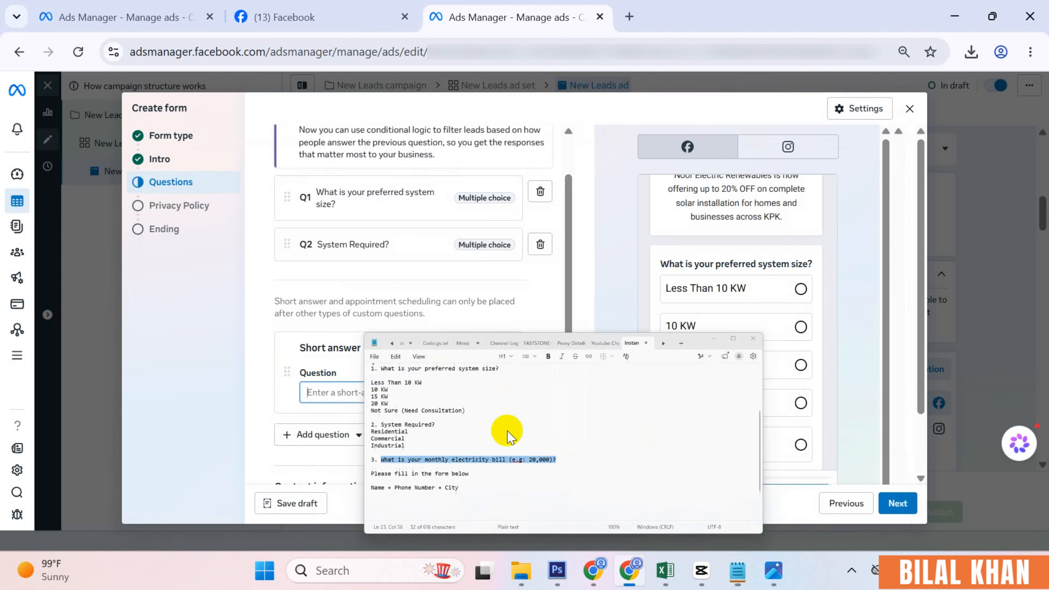
{"action": "type", "text": "What is your monthly electricity bill (e.g: 20,000)?"}
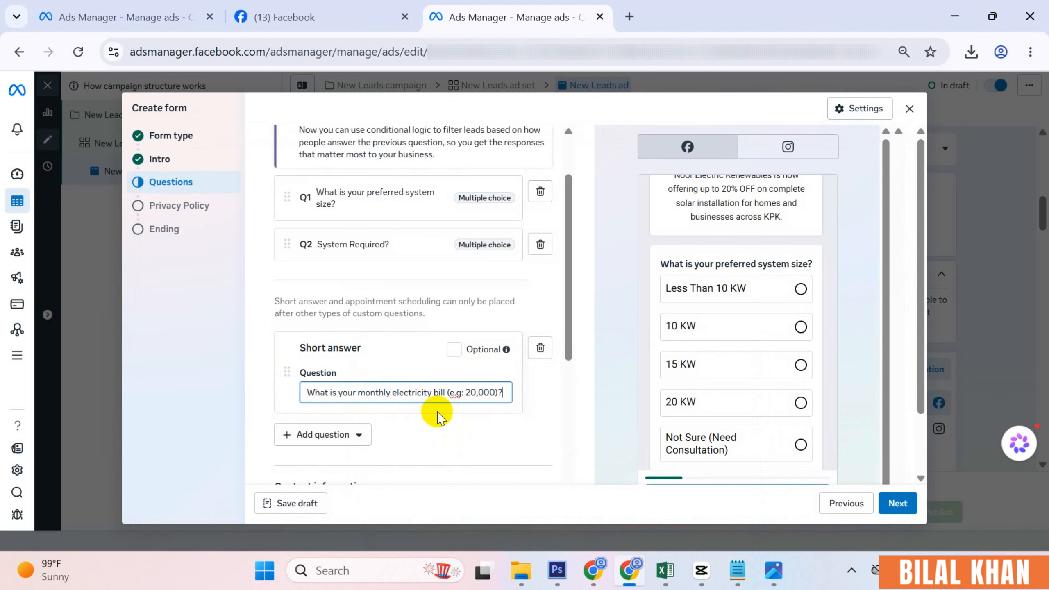
{"action": "scroll", "coordinate": [409, 372], "scroll_direction": "down", "scroll_amount": 2}
{"action": "left_click", "coordinate": [399, 342]}
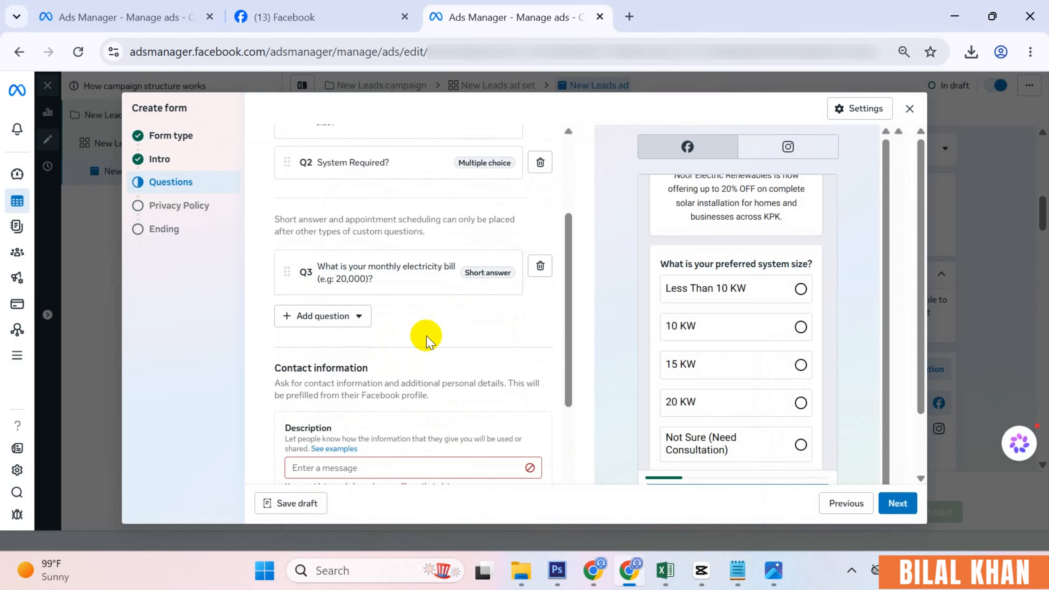
{"action": "scroll", "coordinate": [785, 331], "scroll_direction": "up", "scroll_amount": 4}
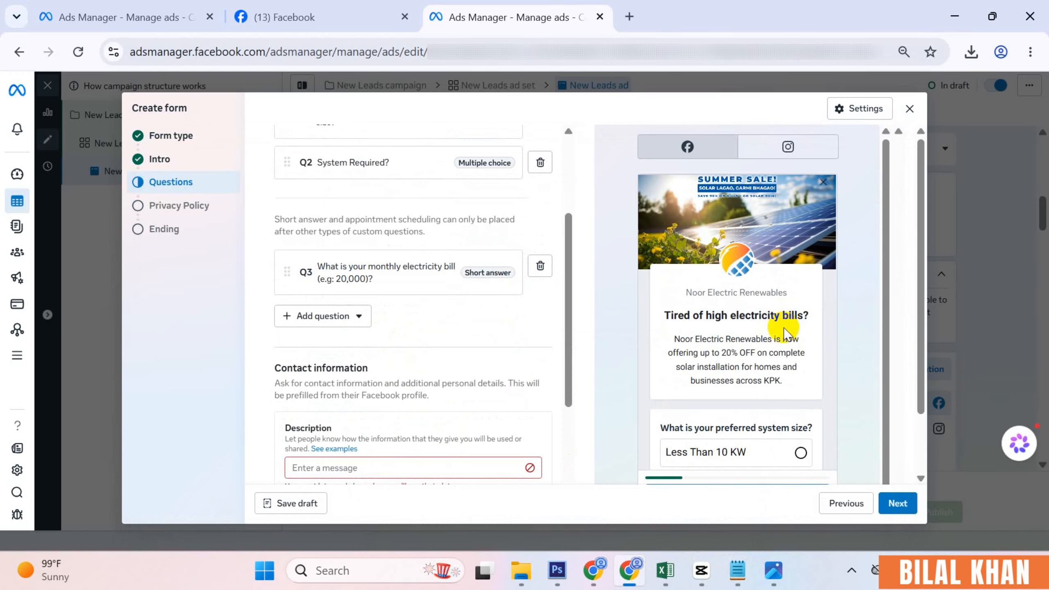
{"action": "scroll", "coordinate": [788, 341], "scroll_direction": "down", "scroll_amount": 6}
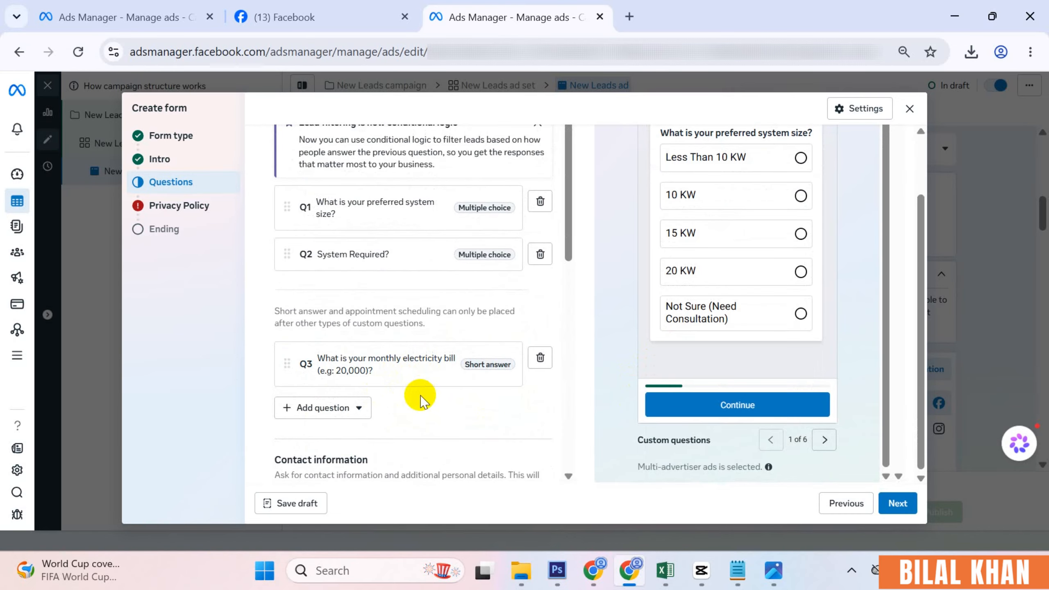
{"action": "scroll", "coordinate": [419, 399], "scroll_direction": "down", "scroll_amount": 3}
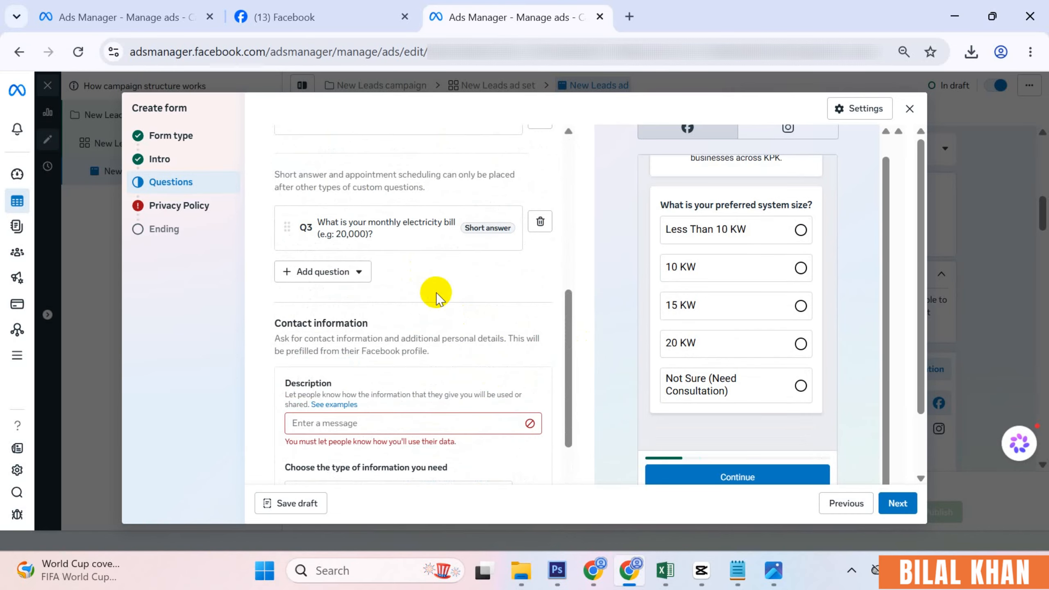
{"action": "scroll", "coordinate": [436, 294], "scroll_direction": "up", "scroll_amount": 8}
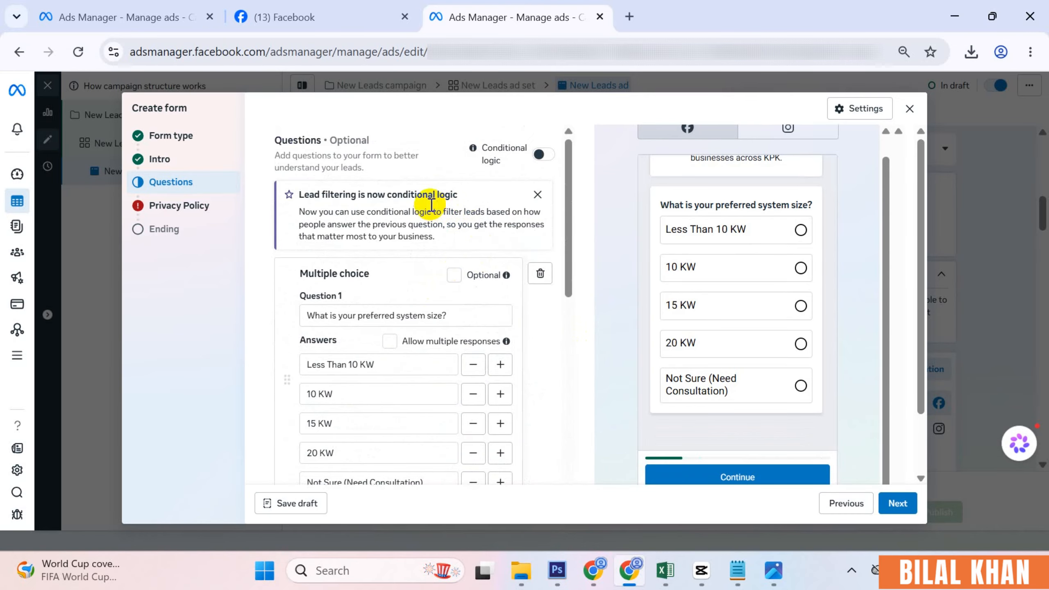
- Enable conditional logic and open the next-step choices for the Less Than 10 KW answer
{"action": "left_click", "coordinate": [543, 157]}
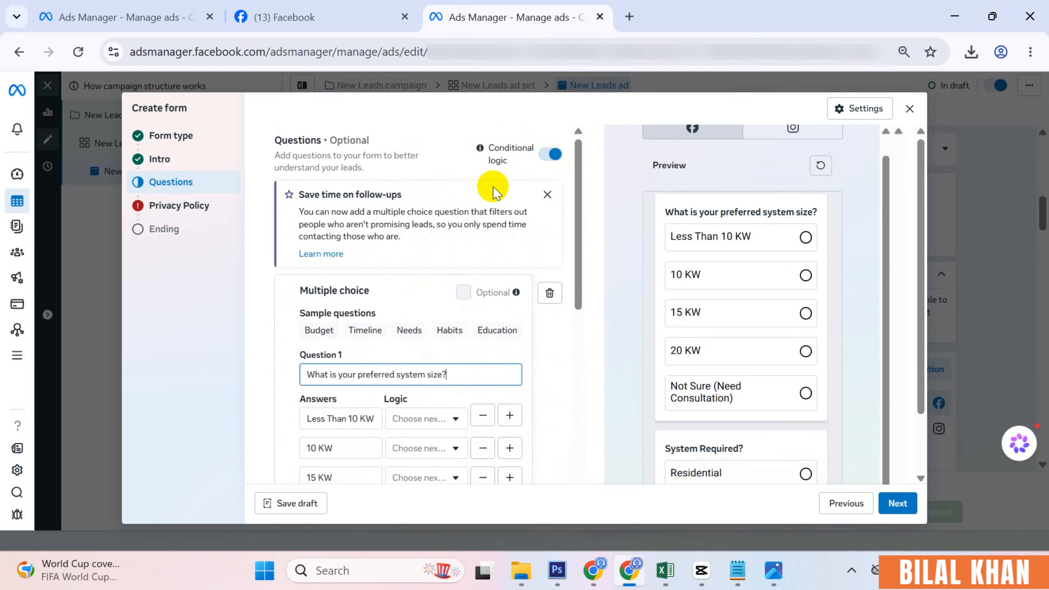
{"action": "scroll", "coordinate": [471, 304], "scroll_direction": "down", "scroll_amount": 4}
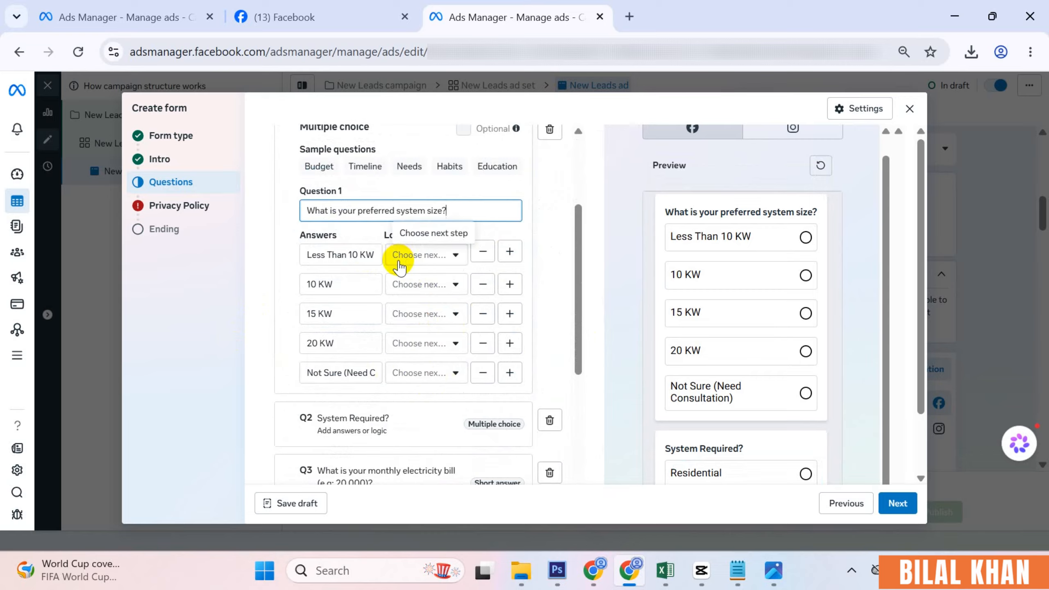
{"action": "left_click", "coordinate": [451, 255]}
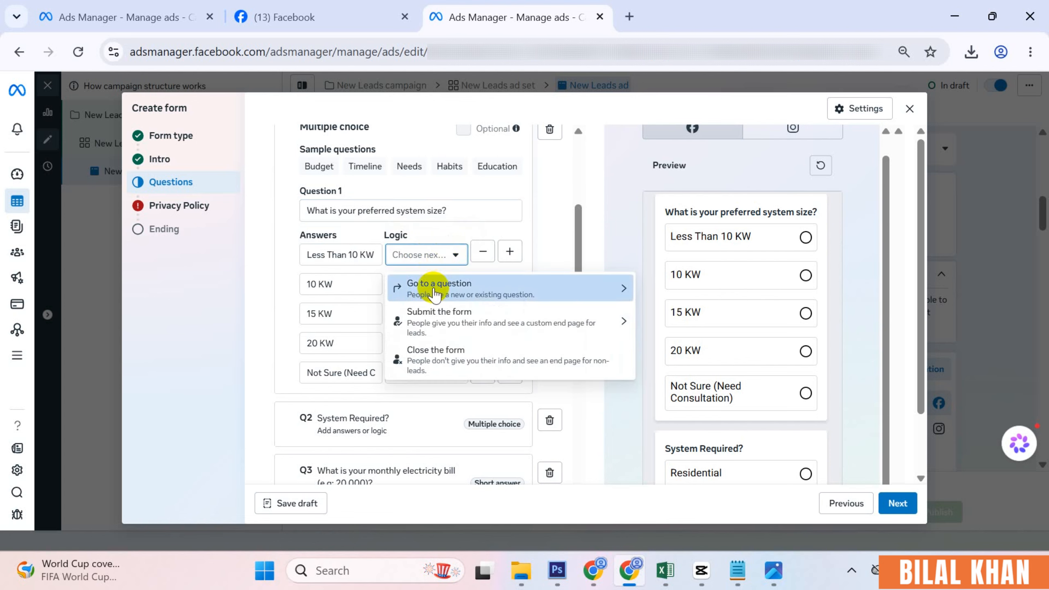
{"action": "left_click", "coordinate": [358, 254]}
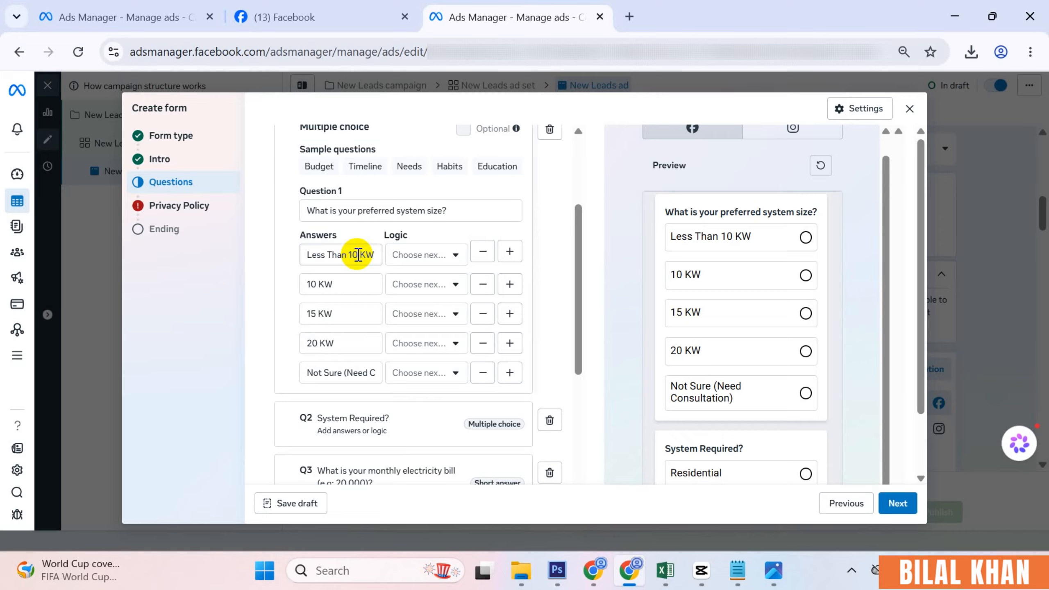
{"action": "left_click", "coordinate": [455, 256]}
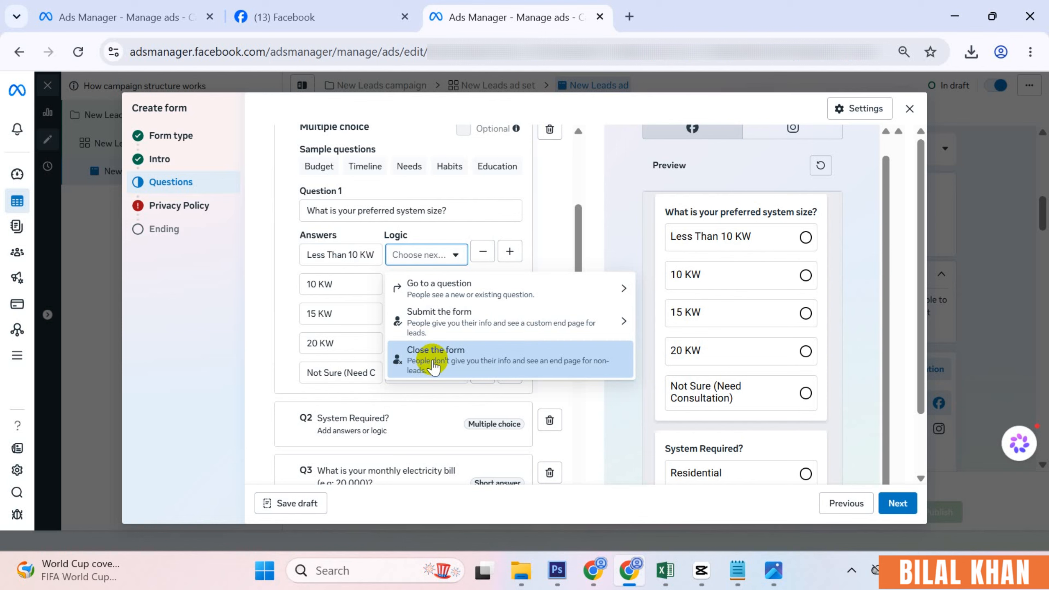
- Route Less Than 10 KW answers to close the form and 10 KW answers to Q2
{"action": "left_click", "coordinate": [448, 359]}
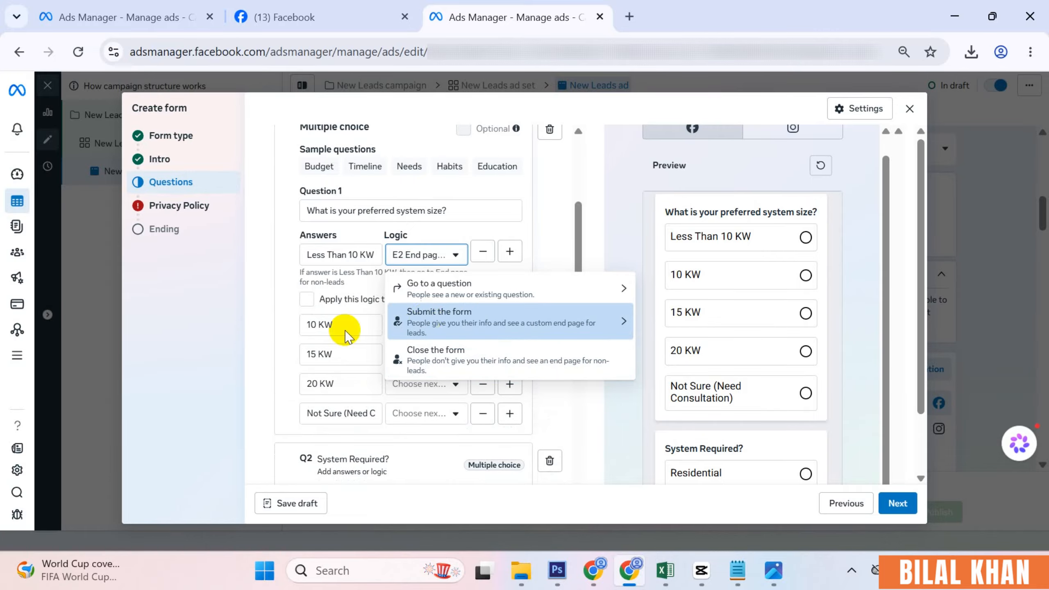
{"action": "left_click", "coordinate": [275, 309]}
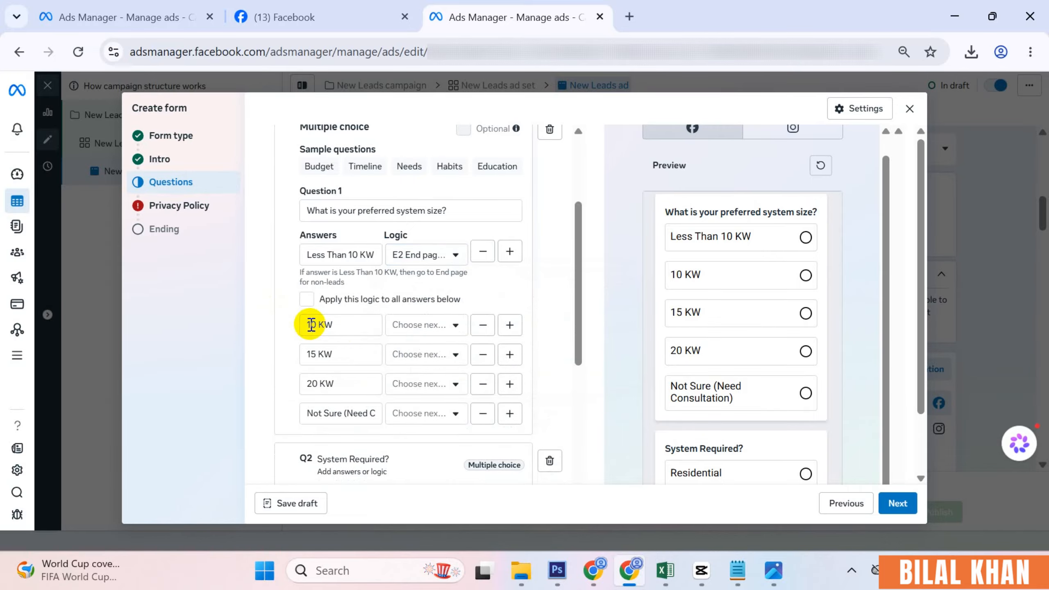
{"action": "left_click", "coordinate": [366, 325]}
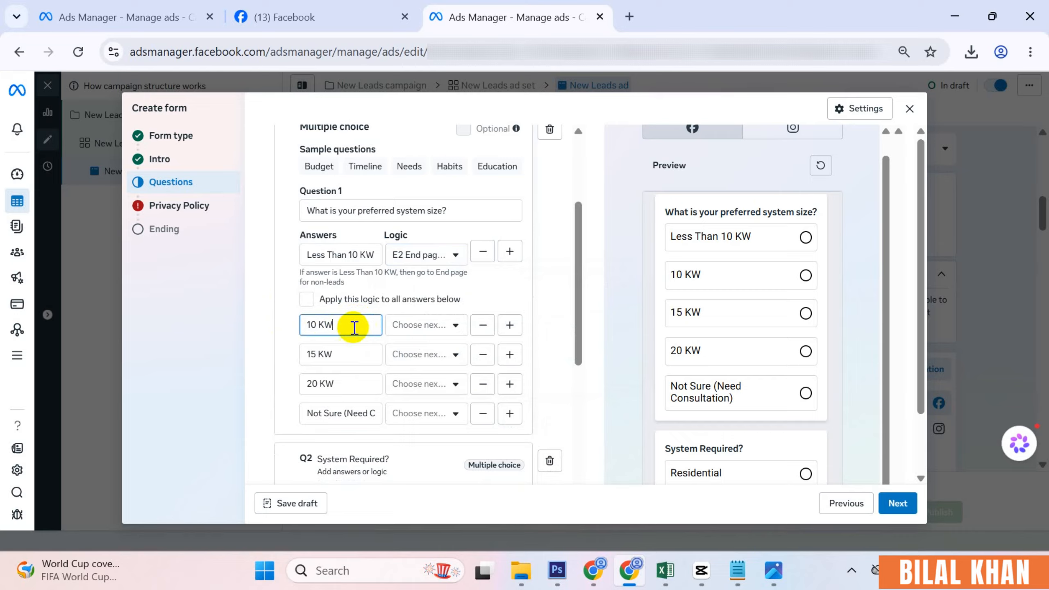
{"action": "left_click", "coordinate": [448, 326]}
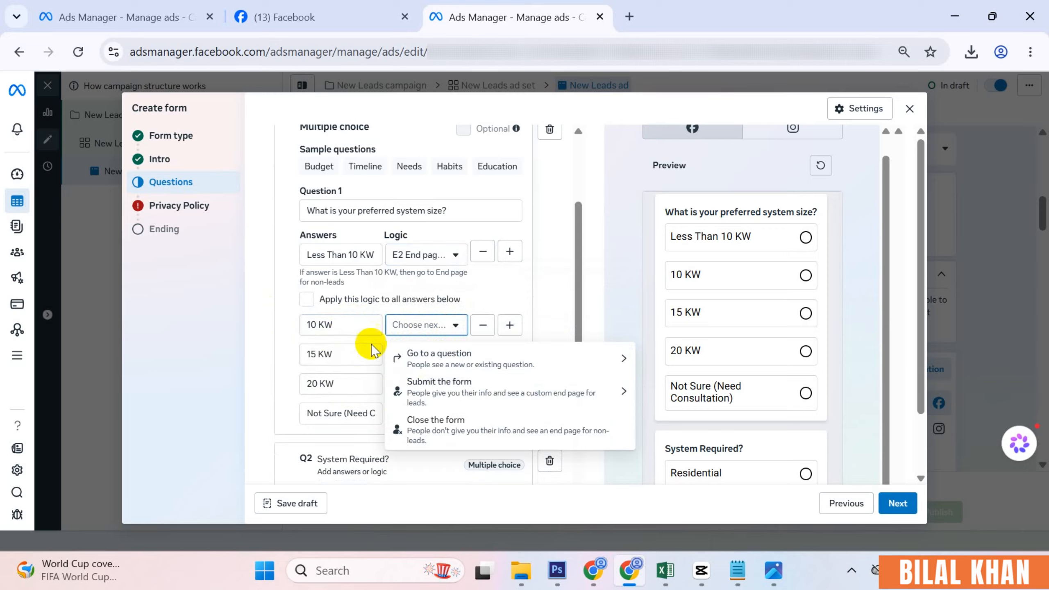
{"action": "left_click", "coordinate": [461, 363]}
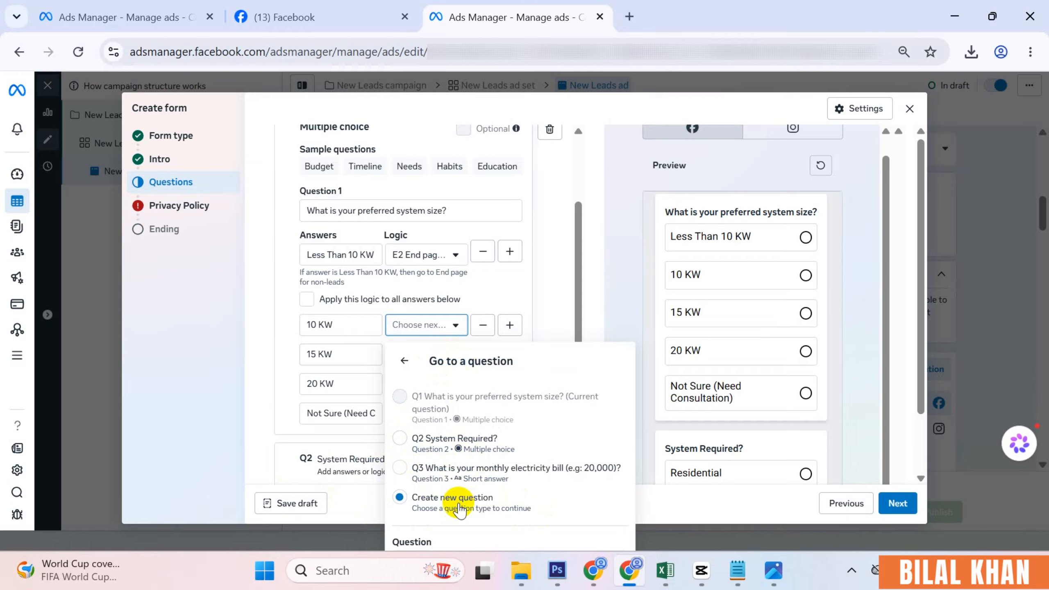
{"action": "left_click", "coordinate": [428, 447]}
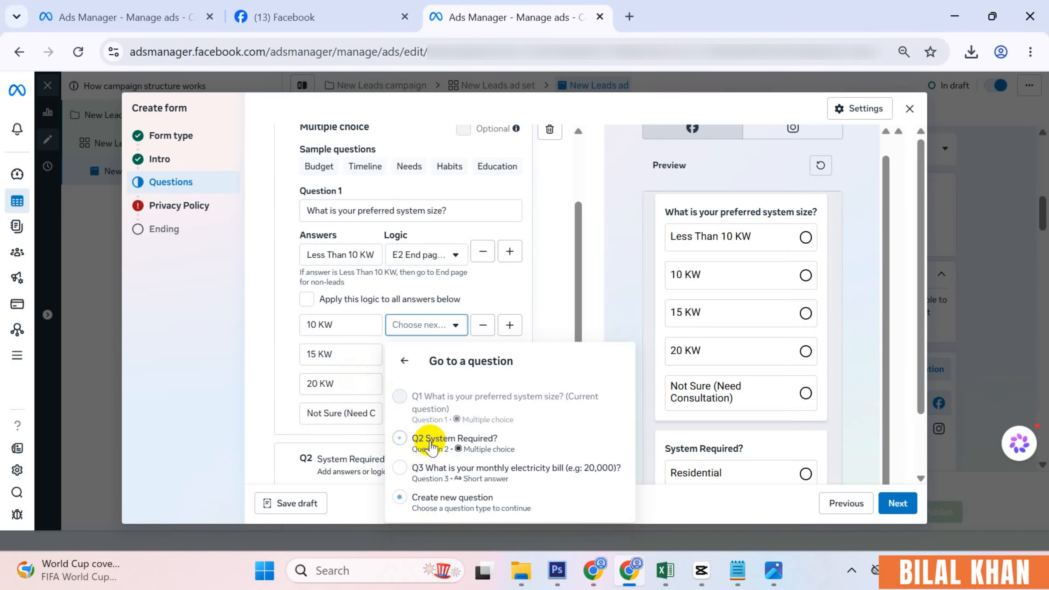
{"action": "left_click", "coordinate": [266, 363]}
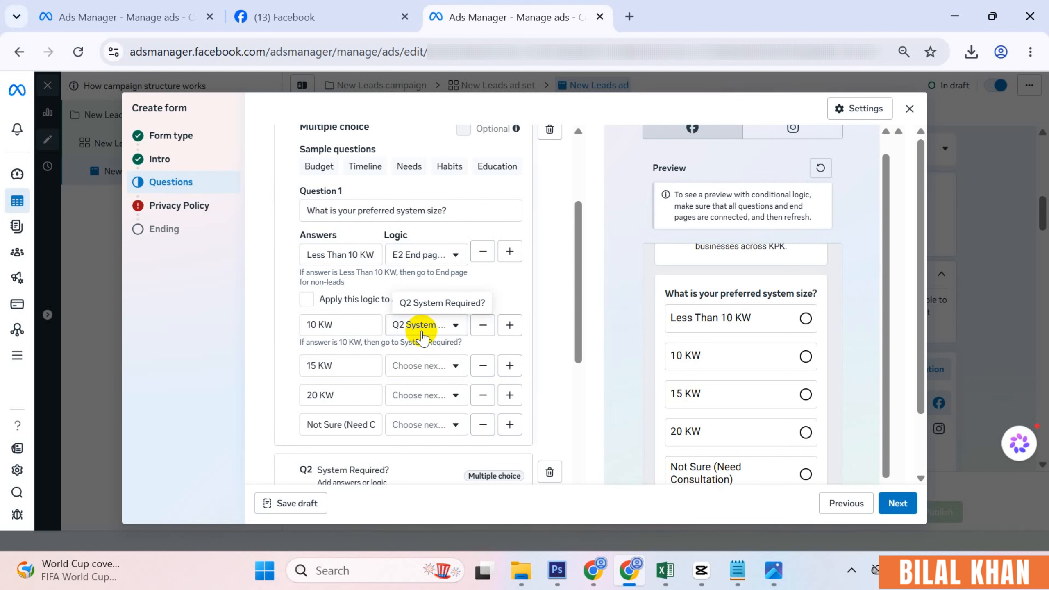
{"action": "scroll", "coordinate": [454, 313], "scroll_direction": "up", "scroll_amount": 5}
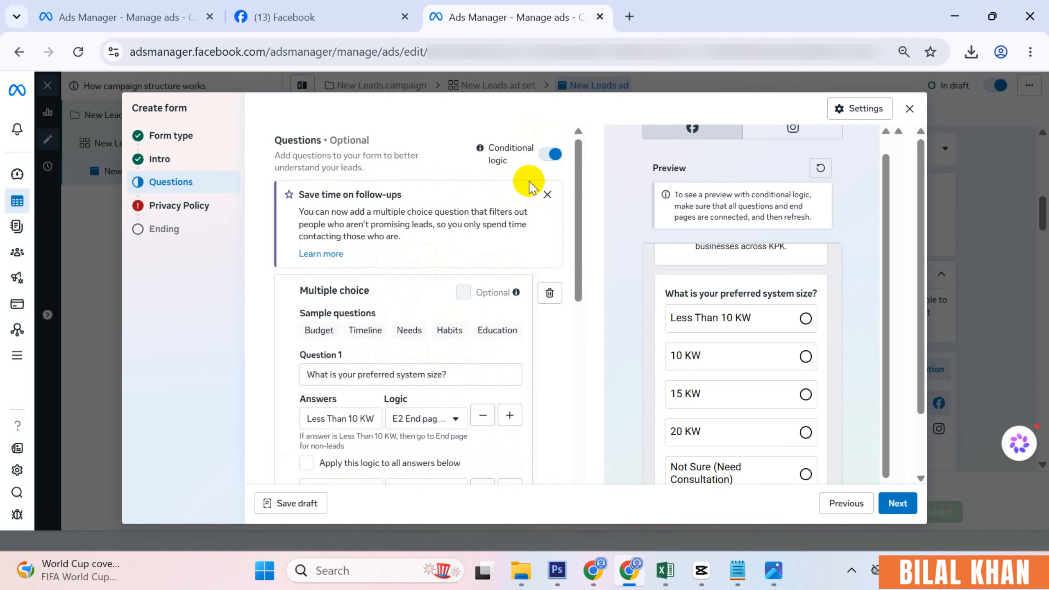
- Confirm Turn off logic and scroll down to the Contact information section
{"action": "left_click", "coordinate": [553, 154]}
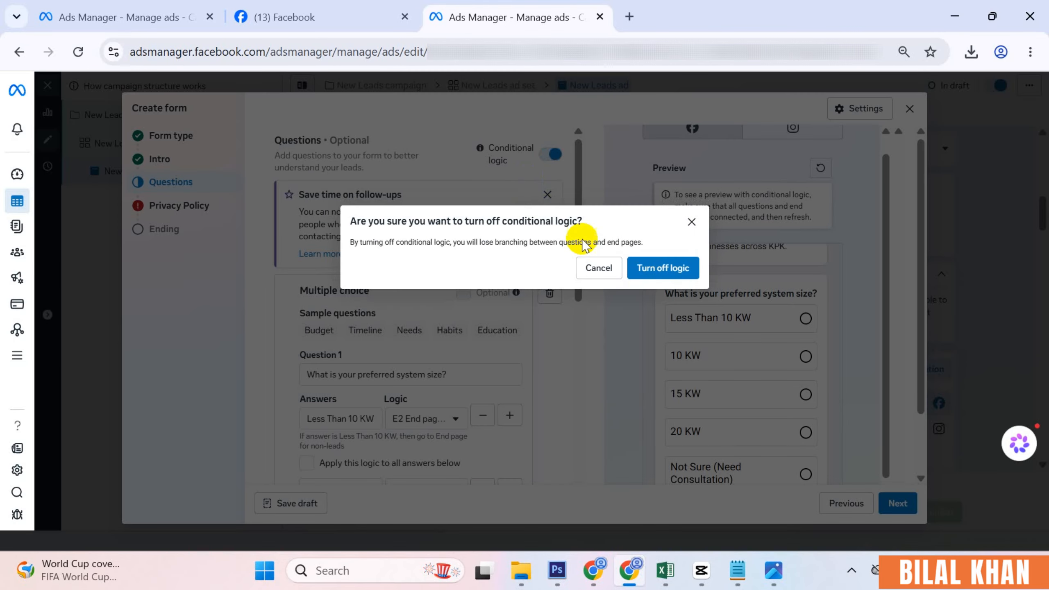
{"action": "left_click", "coordinate": [646, 269]}
{"action": "scroll", "coordinate": [392, 372], "scroll_direction": "down", "scroll_amount": 3}
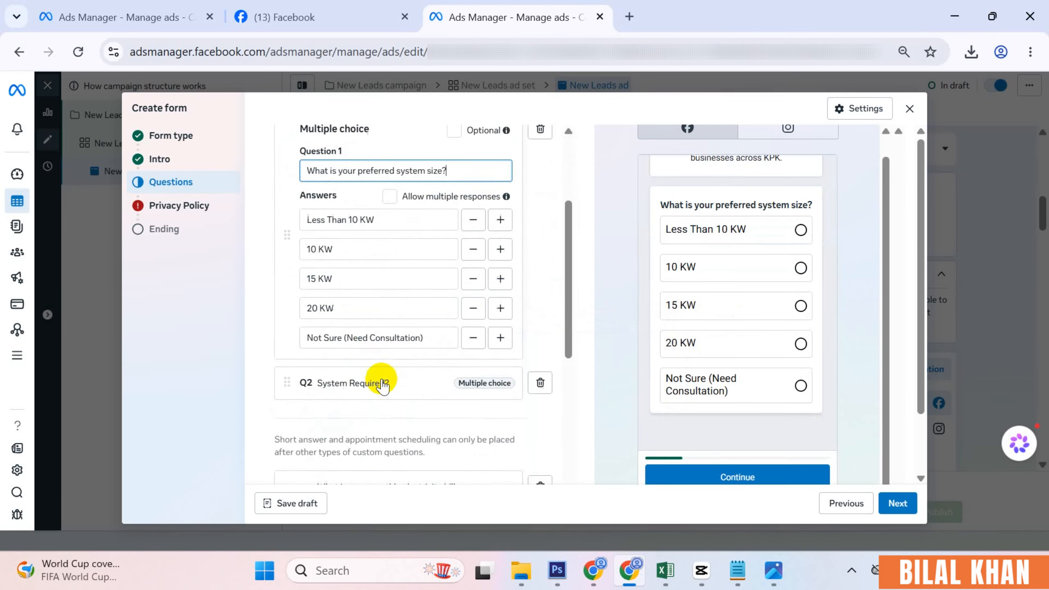
{"action": "scroll", "coordinate": [384, 387], "scroll_direction": "down", "scroll_amount": 8}
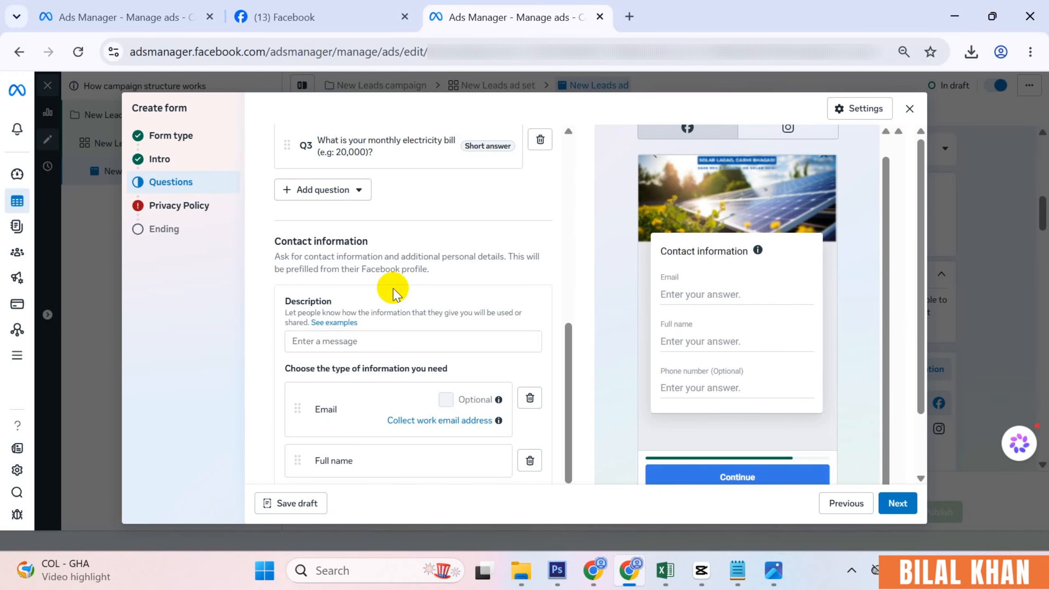
- Move Full name above Email and delete the Email contact field
{"action": "scroll", "coordinate": [392, 322], "scroll_direction": "down", "scroll_amount": 4}
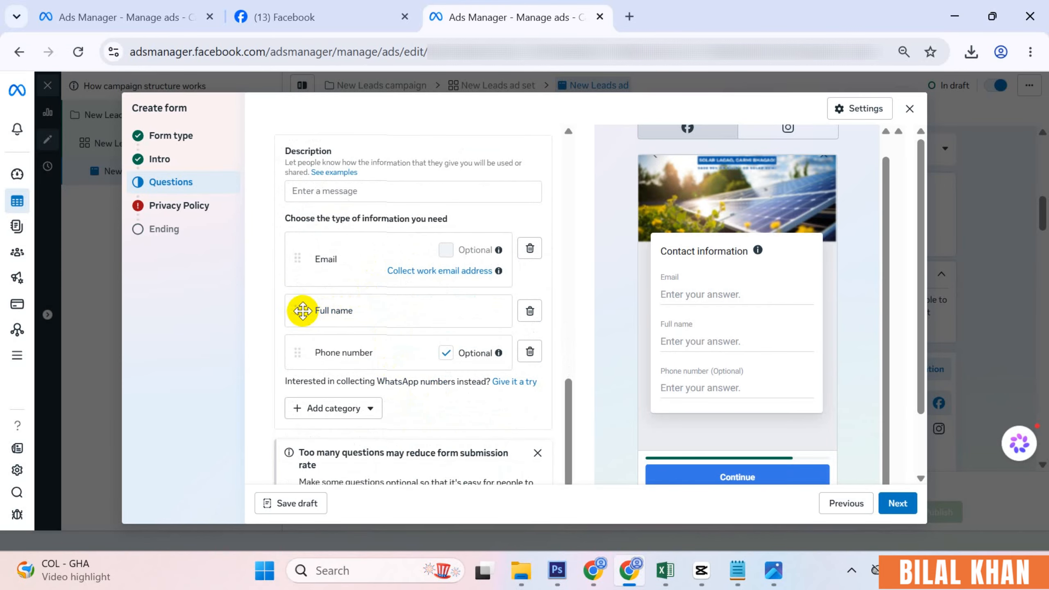
{"action": "left_click_drag", "start_coordinate": [298, 311], "coordinate": [301, 260]}
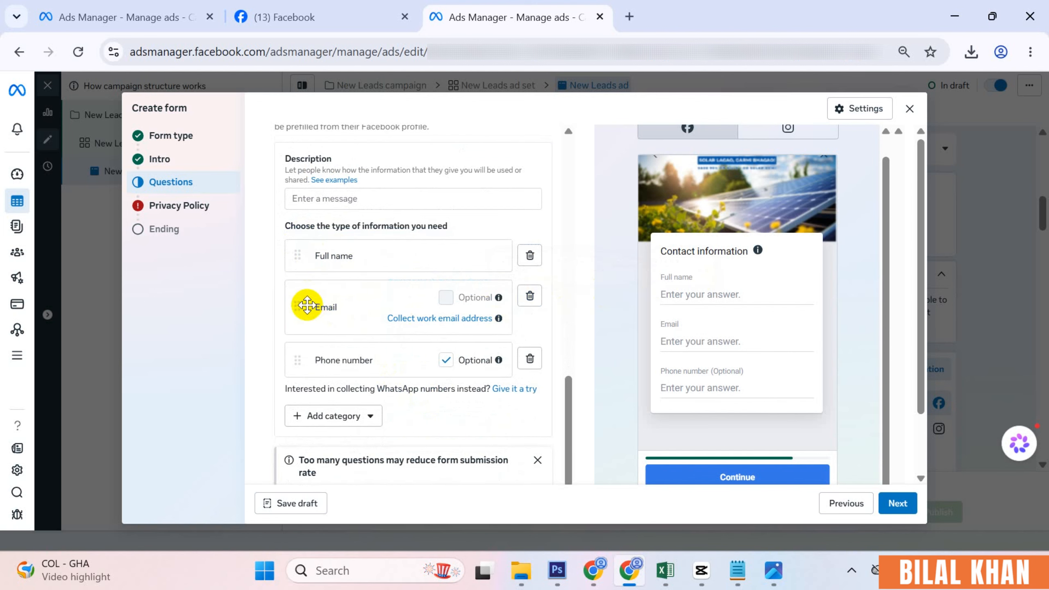
{"action": "left_click", "coordinate": [529, 296]}
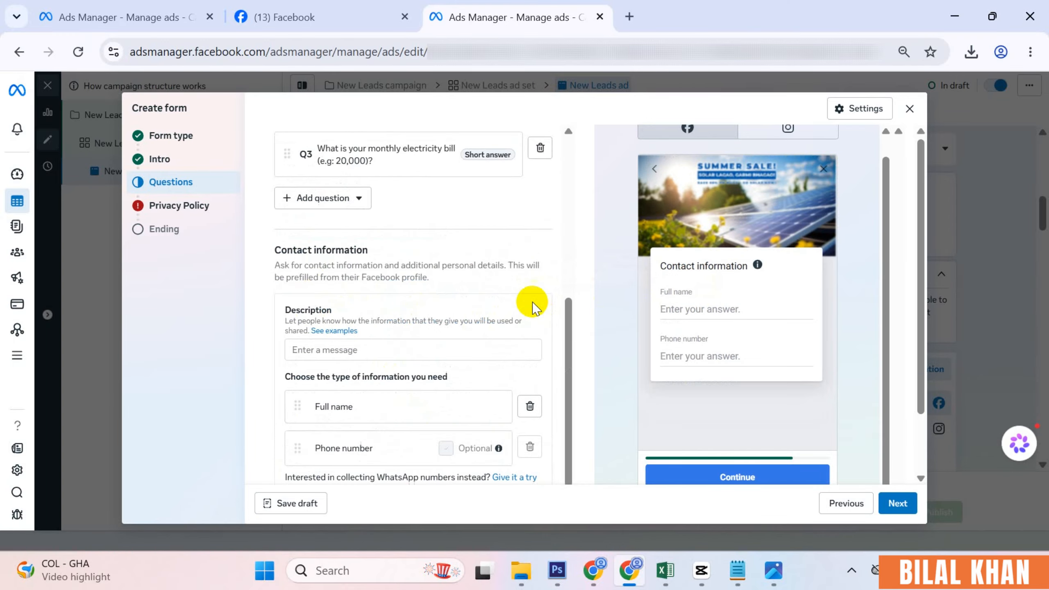
{"action": "scroll", "coordinate": [412, 347], "scroll_direction": "down", "scroll_amount": 2}
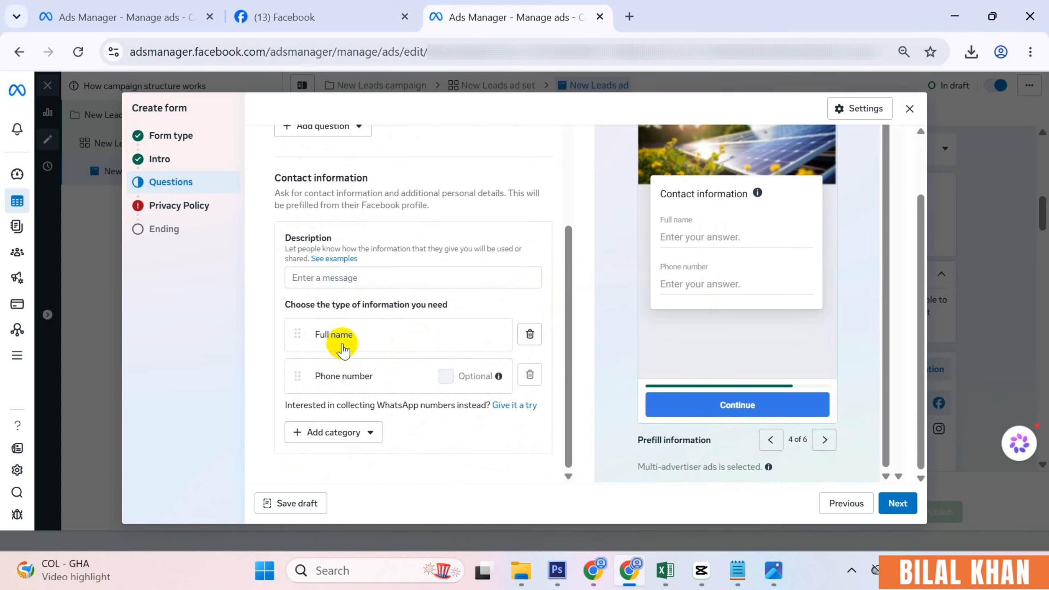
- Add a City contact field, then browse other categories without adding more
{"action": "left_click", "coordinate": [337, 434]}
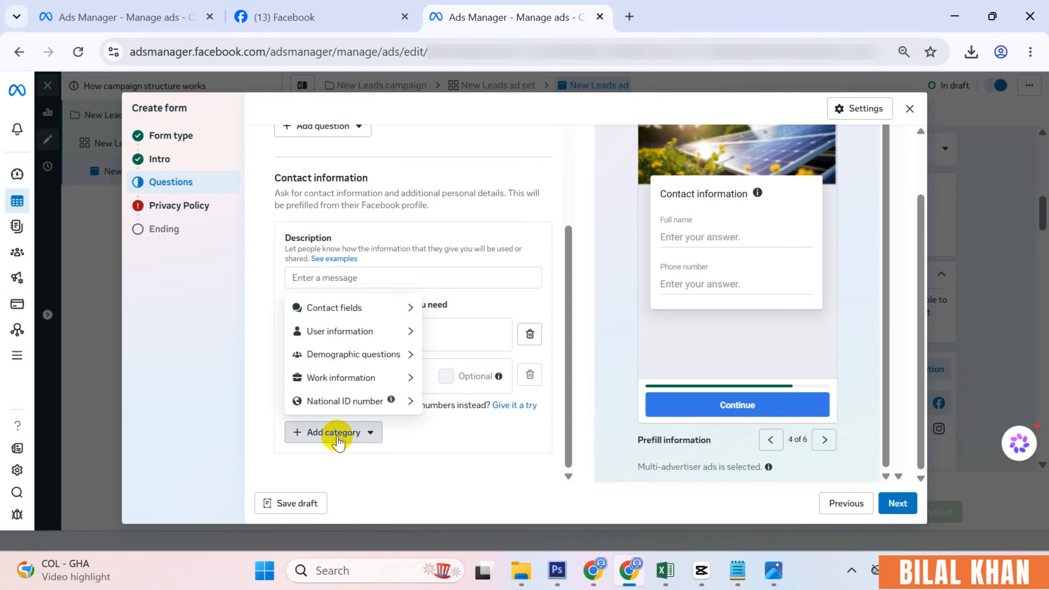
{"action": "mouse_move", "coordinate": [347, 314]}
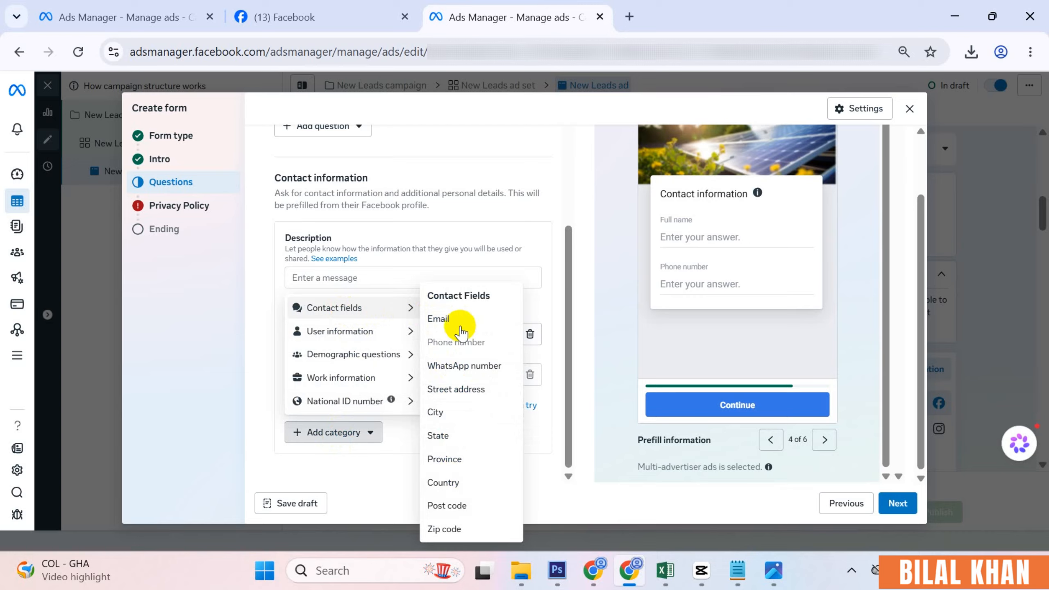
{"action": "left_click", "coordinate": [461, 412]}
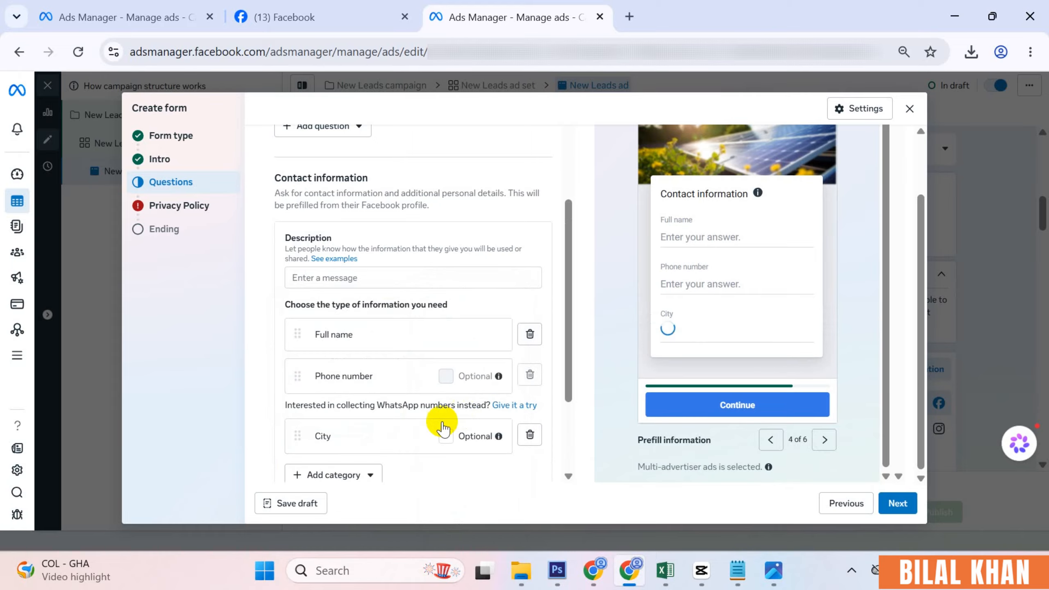
{"action": "scroll", "coordinate": [383, 405], "scroll_direction": "down", "scroll_amount": 3}
{"action": "left_click", "coordinate": [351, 335]}
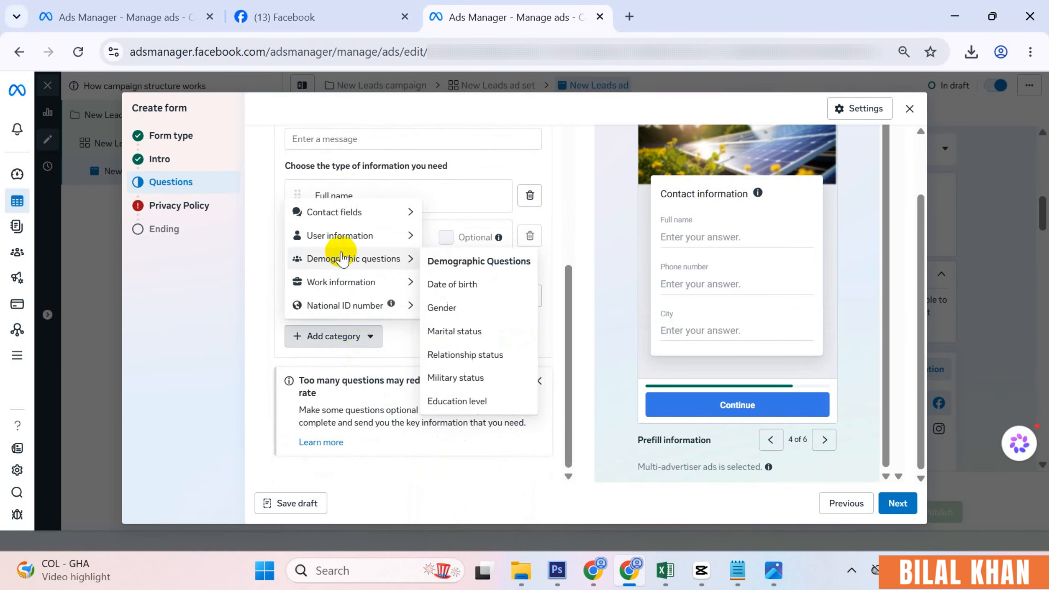
{"action": "mouse_move", "coordinate": [347, 237]}
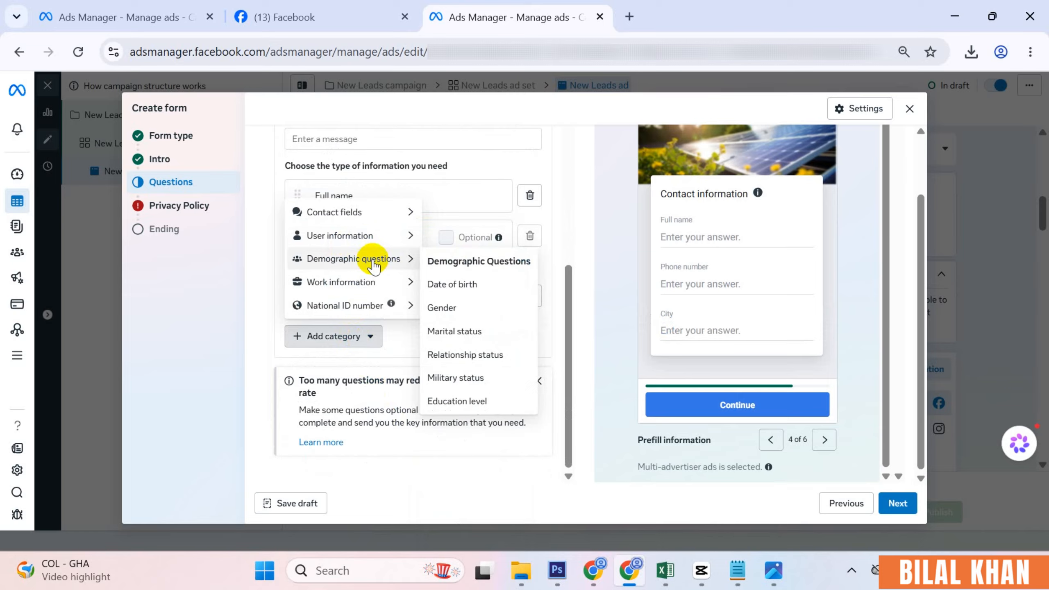
{"action": "mouse_move", "coordinate": [390, 291]}
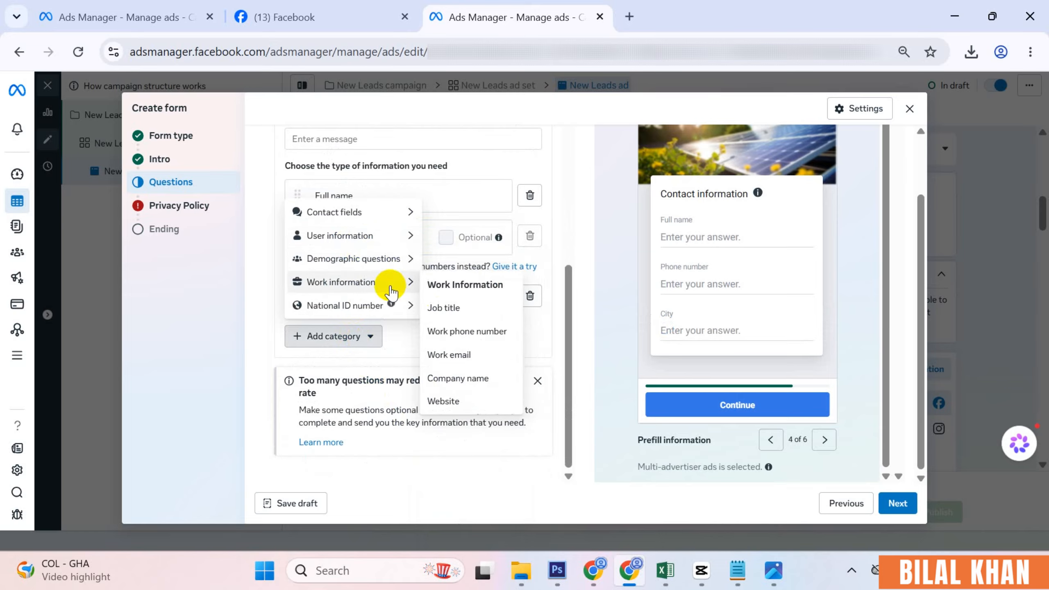
{"action": "mouse_move", "coordinate": [396, 256]}
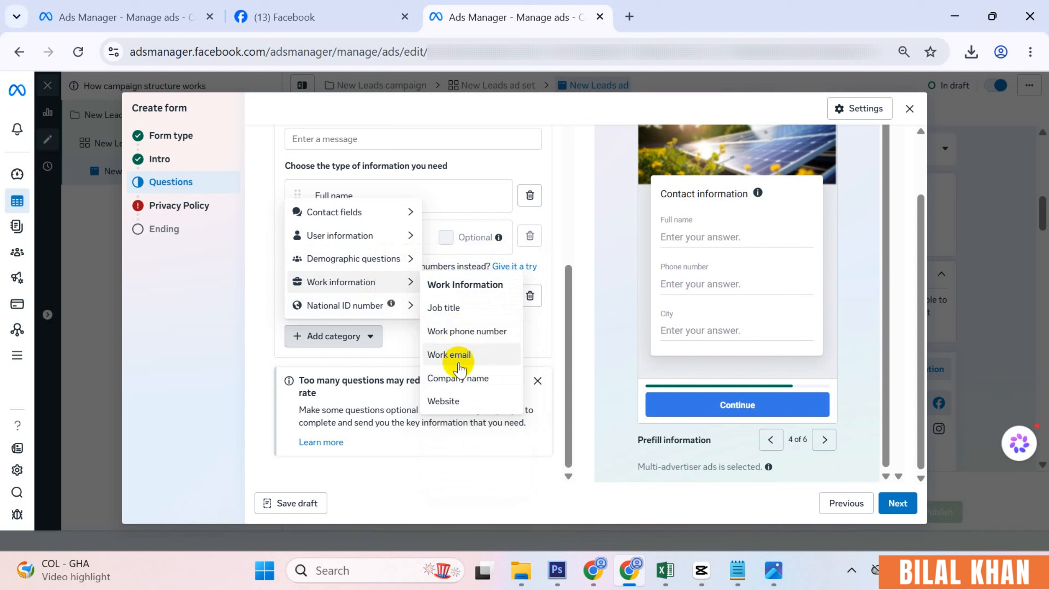
{"action": "mouse_move", "coordinate": [411, 305]}
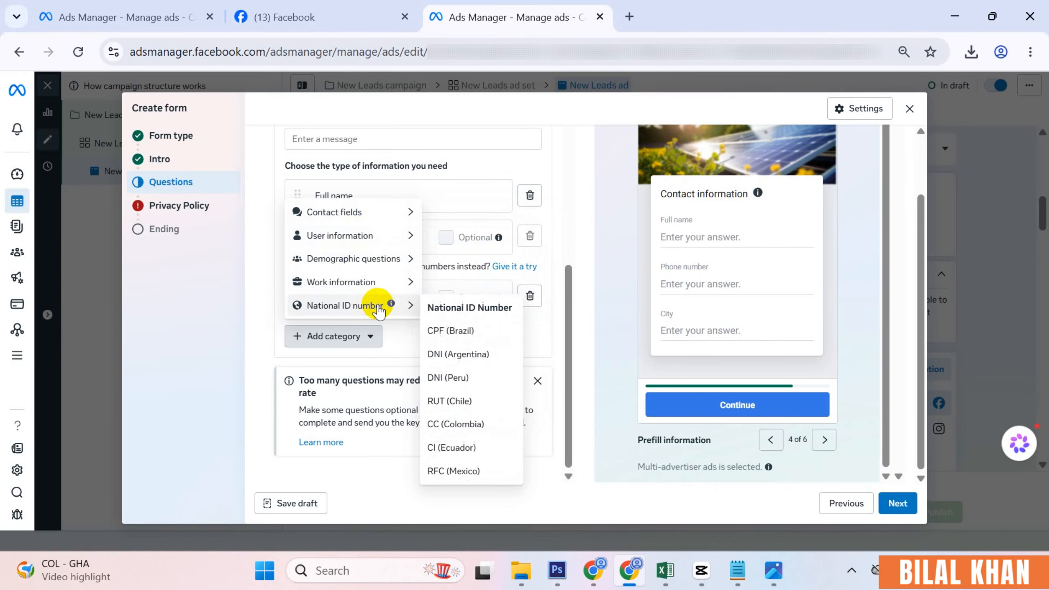
{"action": "mouse_move", "coordinate": [365, 222]}
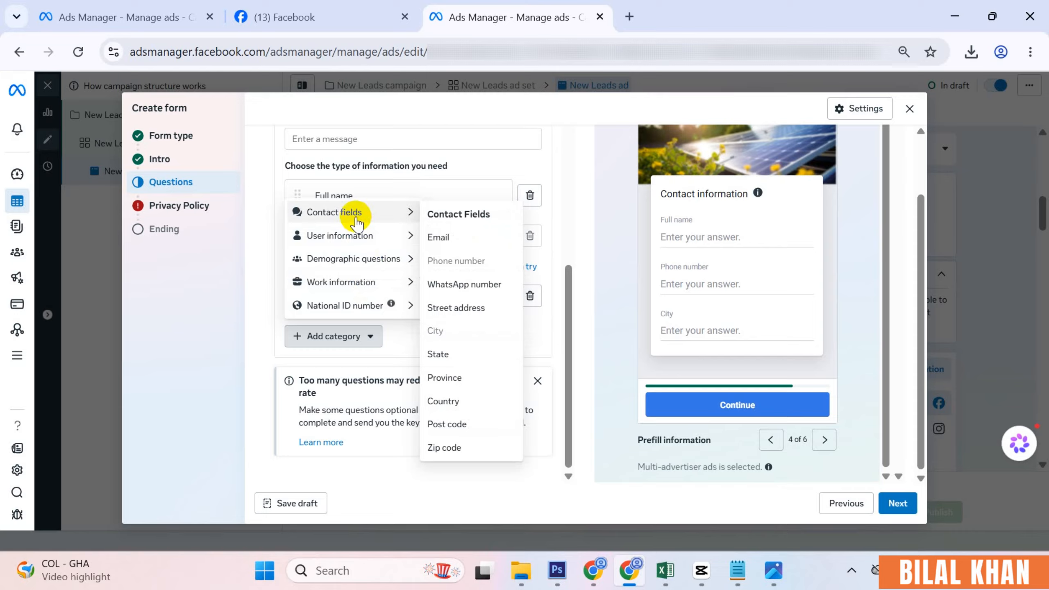
{"action": "left_click", "coordinate": [579, 308]}
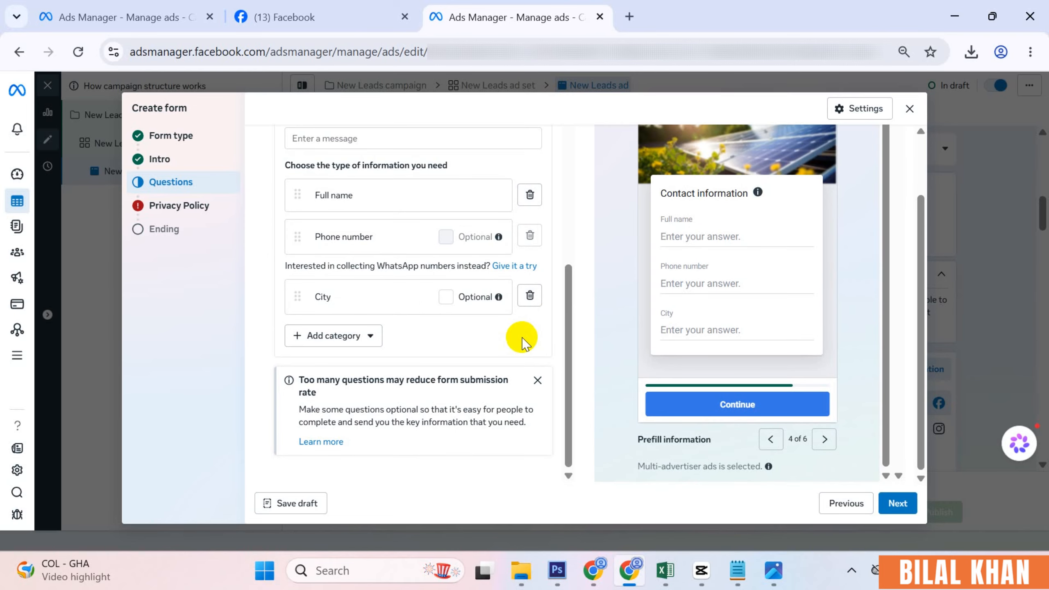
- Page the form preview from Custom questions 1 of 6 through to Privacy review 5 of 6
{"action": "left_click", "coordinate": [771, 440]}
{"action": "left_click", "coordinate": [770, 440]}
{"action": "left_click", "coordinate": [770, 440]}
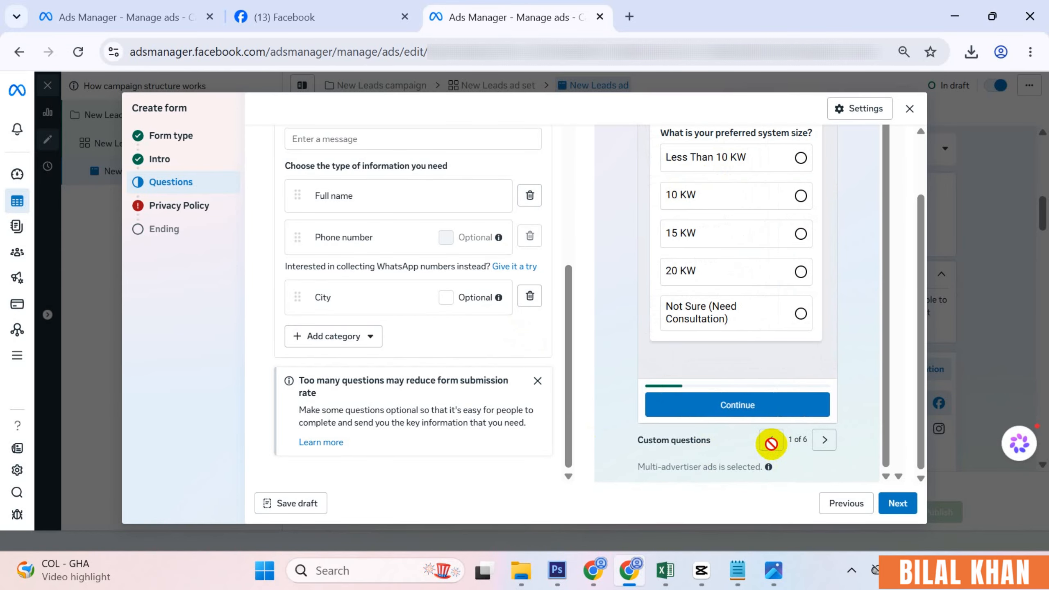
{"action": "scroll", "coordinate": [683, 230], "scroll_direction": "up", "scroll_amount": 5}
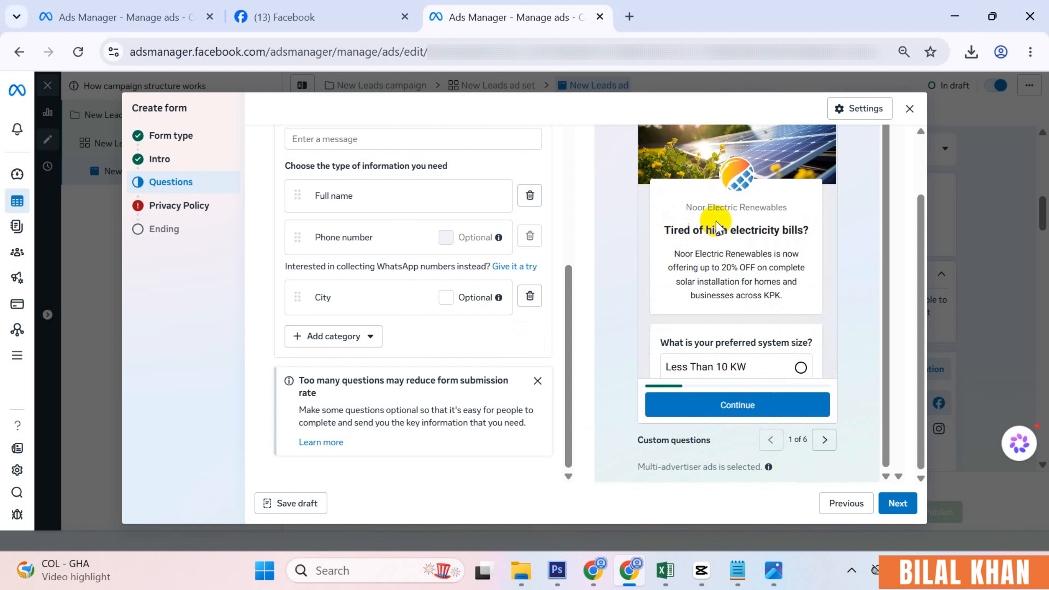
{"action": "scroll", "coordinate": [779, 298], "scroll_direction": "down", "scroll_amount": 5}
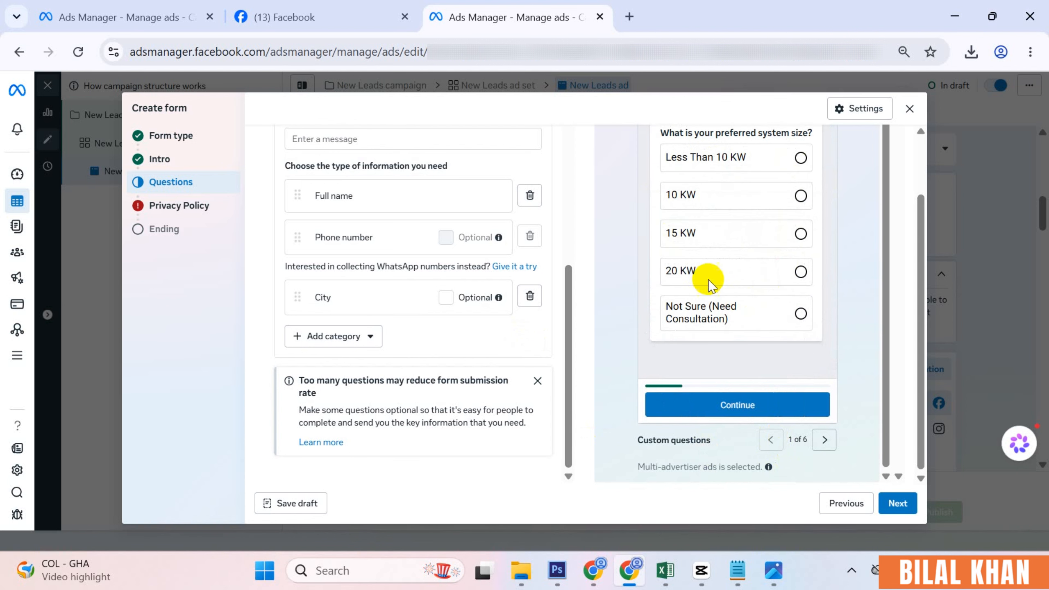
{"action": "left_click", "coordinate": [824, 439]}
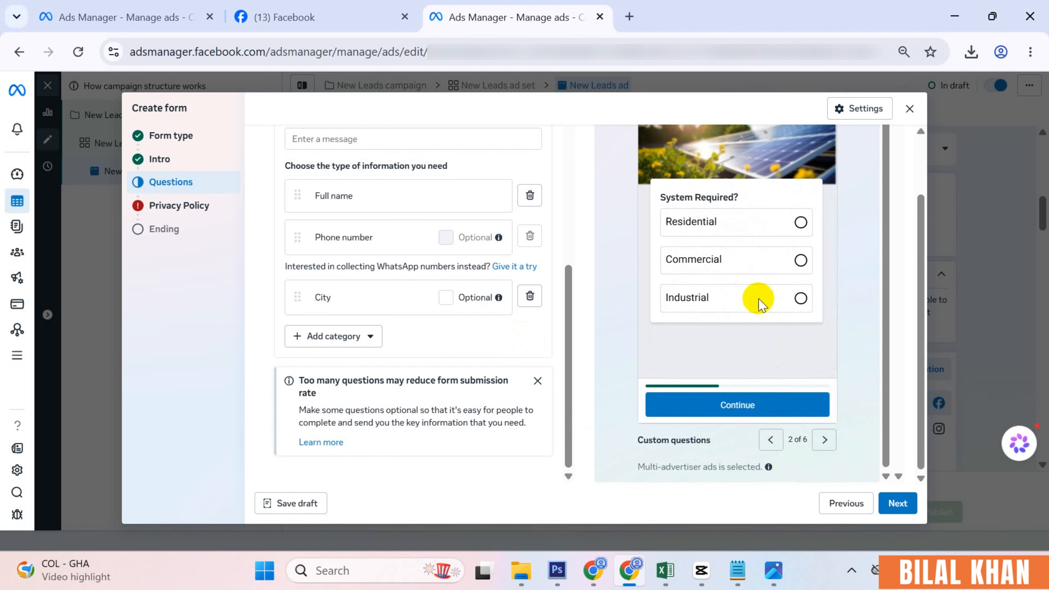
{"action": "left_click", "coordinate": [823, 439]}
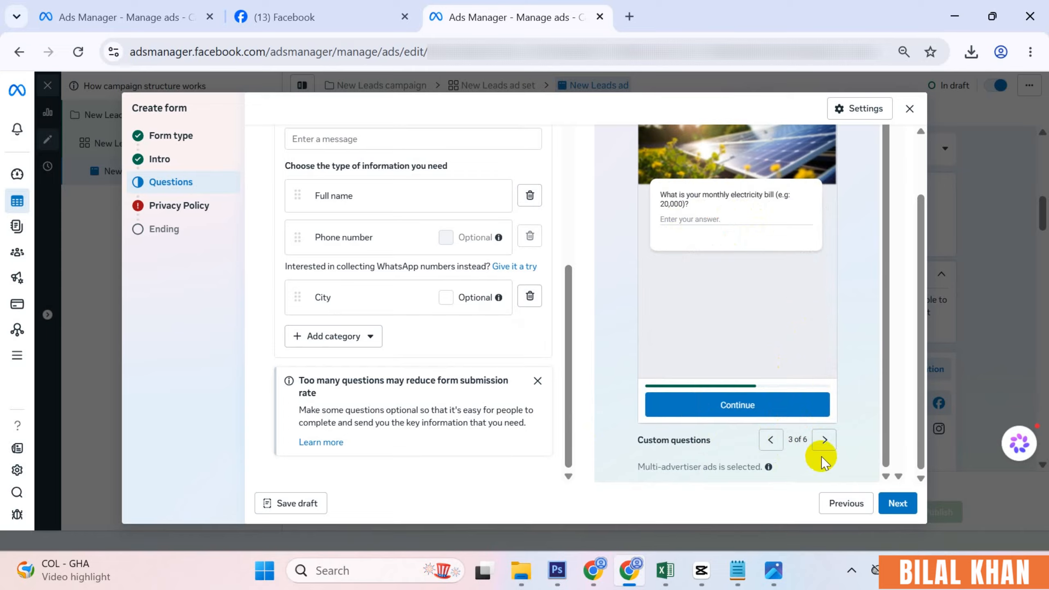
{"action": "left_click", "coordinate": [824, 440]}
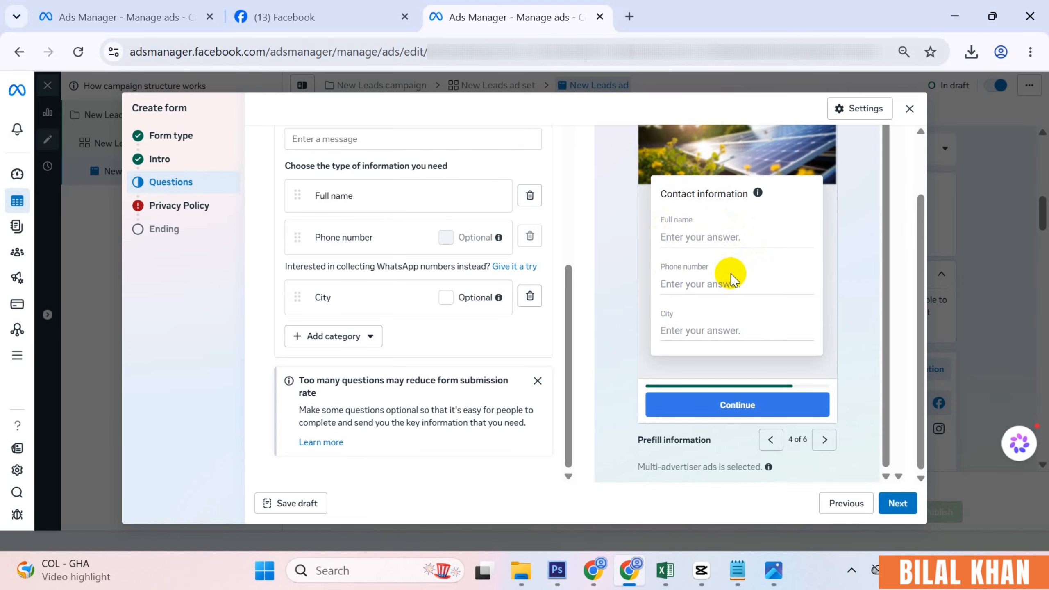
{"action": "left_click", "coordinate": [823, 439]}
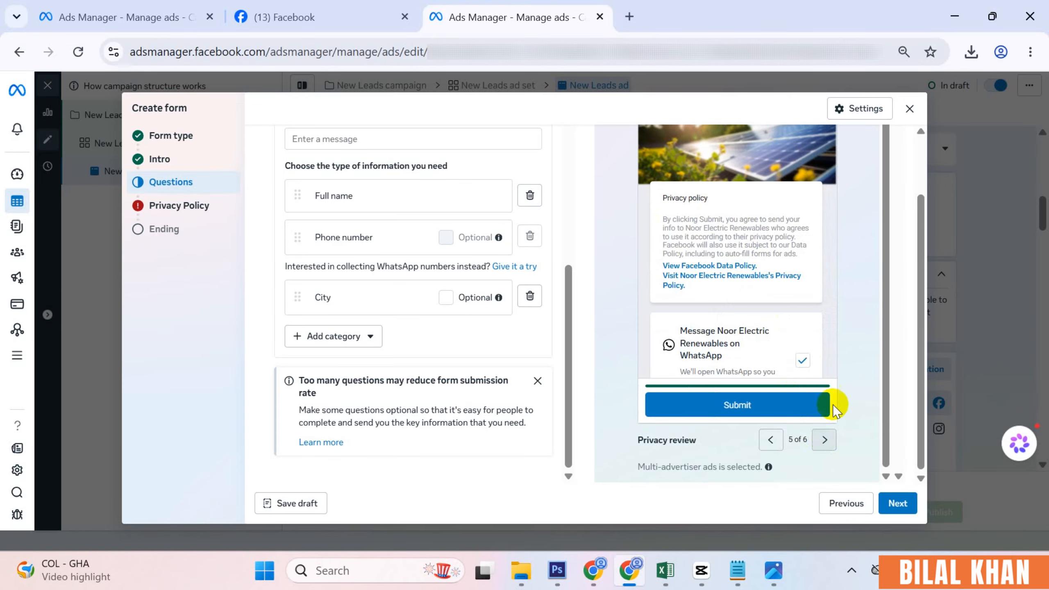
- Go to the form's Privacy Policy step and click into its Link field
{"action": "left_click", "coordinate": [170, 205]}
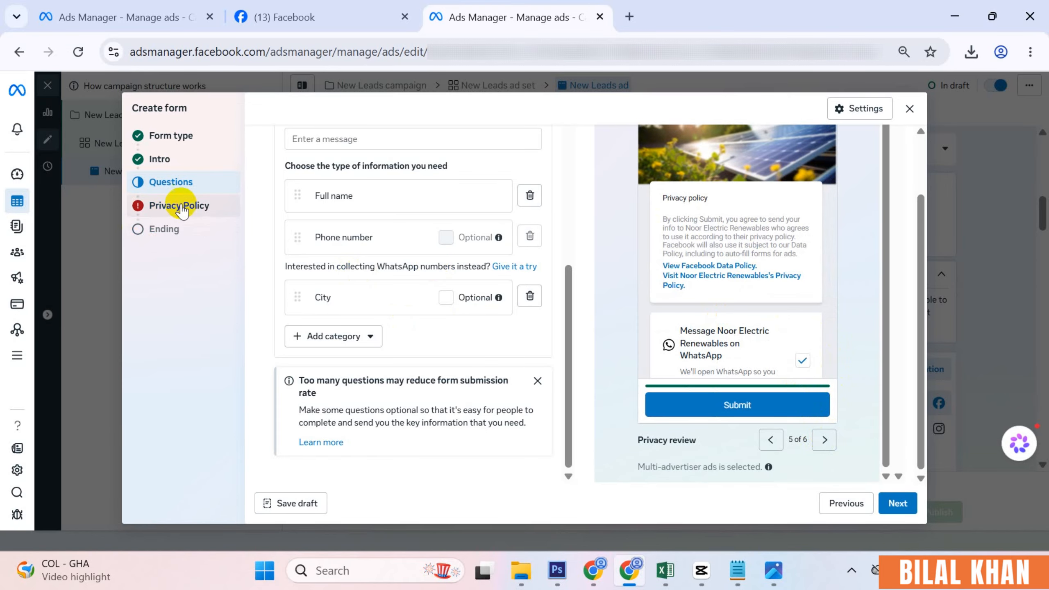
{"action": "left_click", "coordinate": [328, 231]}
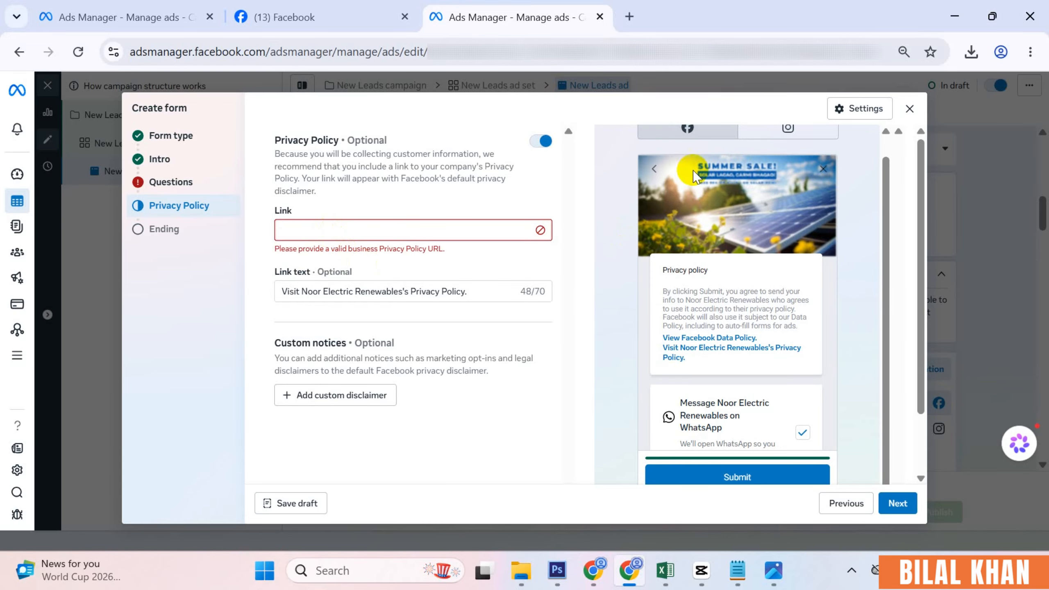
- Search Google for 'privacy policy generator' and start TermsFeed's website privacy policy wizard
{"action": "left_click", "coordinate": [629, 17]}
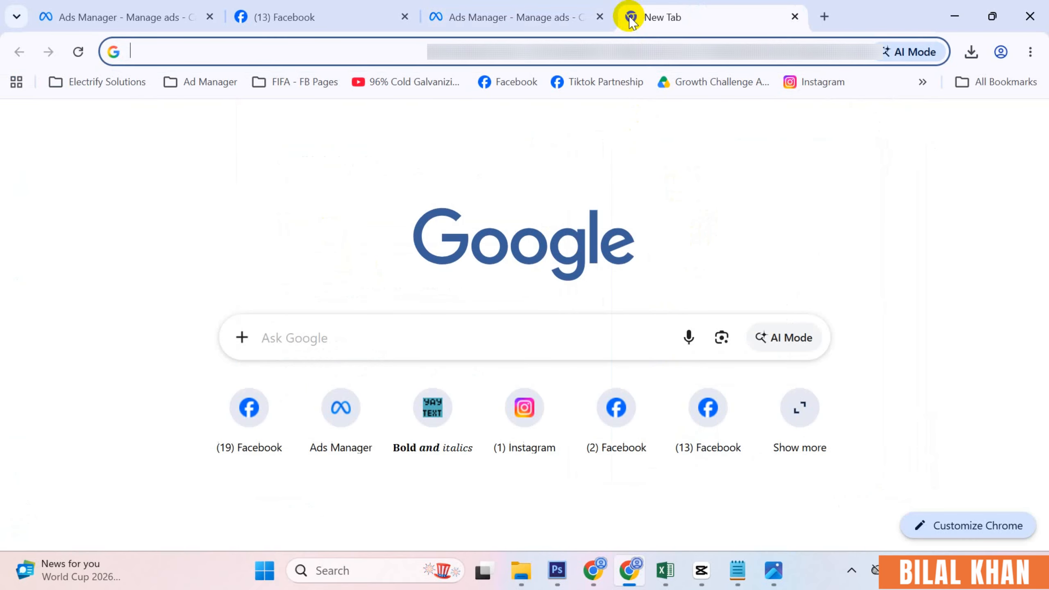
{"action": "type", "text": "i"}
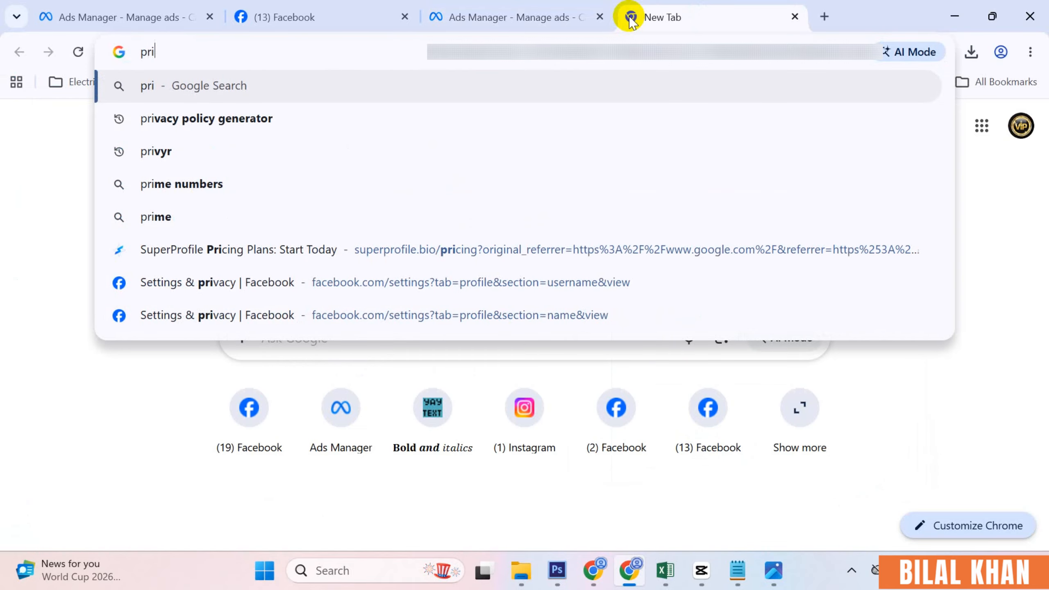
{"action": "key", "text": "Down"}
{"action": "key", "text": "Return"}
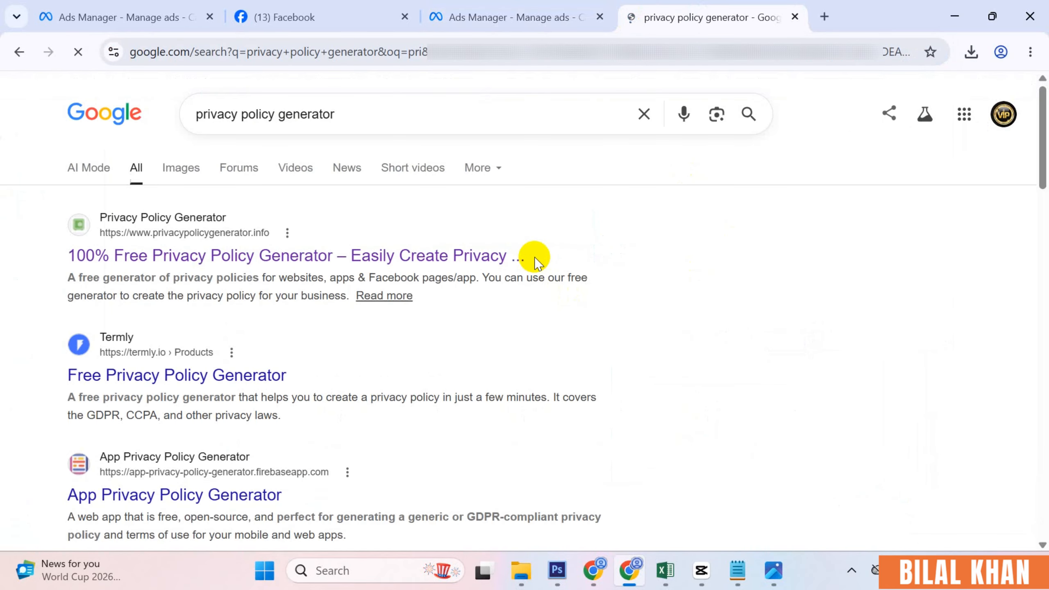
{"action": "left_click", "coordinate": [196, 259], "text": "ctrl"}
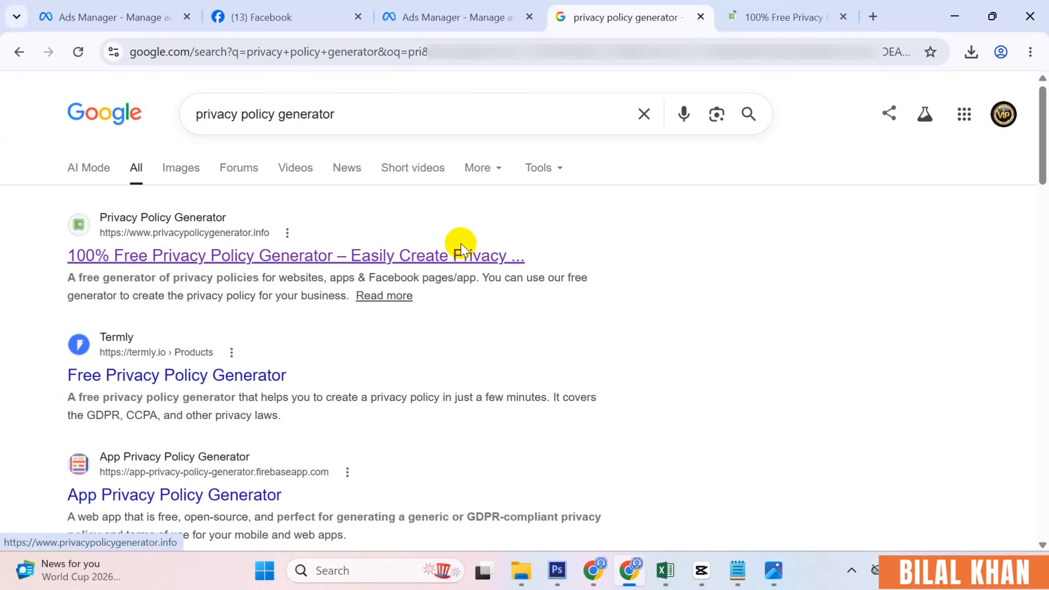
{"action": "key", "text": "ctrl+Tab"}
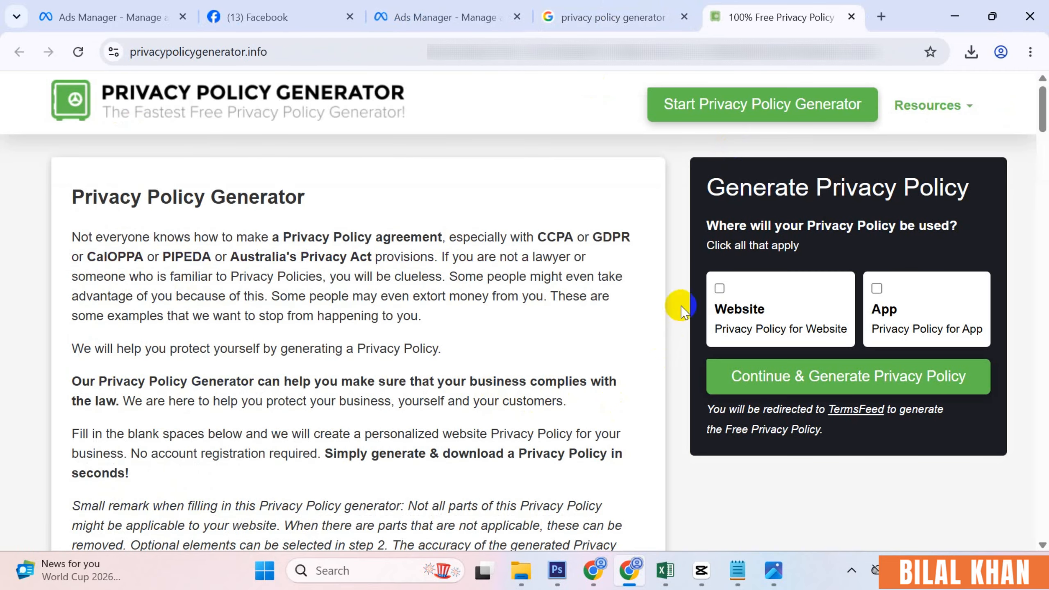
{"action": "left_click", "coordinate": [720, 289]}
{"action": "left_click", "coordinate": [809, 375]}
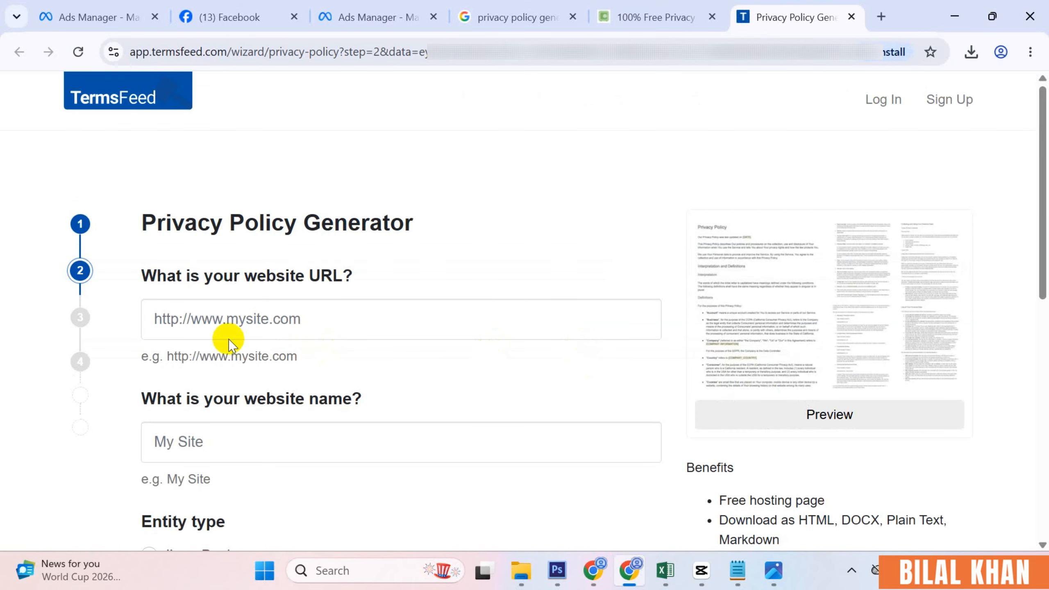
- Look over TermsFeed's website URL and website name questions without filling them in
{"action": "left_click", "coordinate": [241, 320]}
{"action": "scroll", "coordinate": [241, 320], "scroll_direction": "down", "scroll_amount": 2}
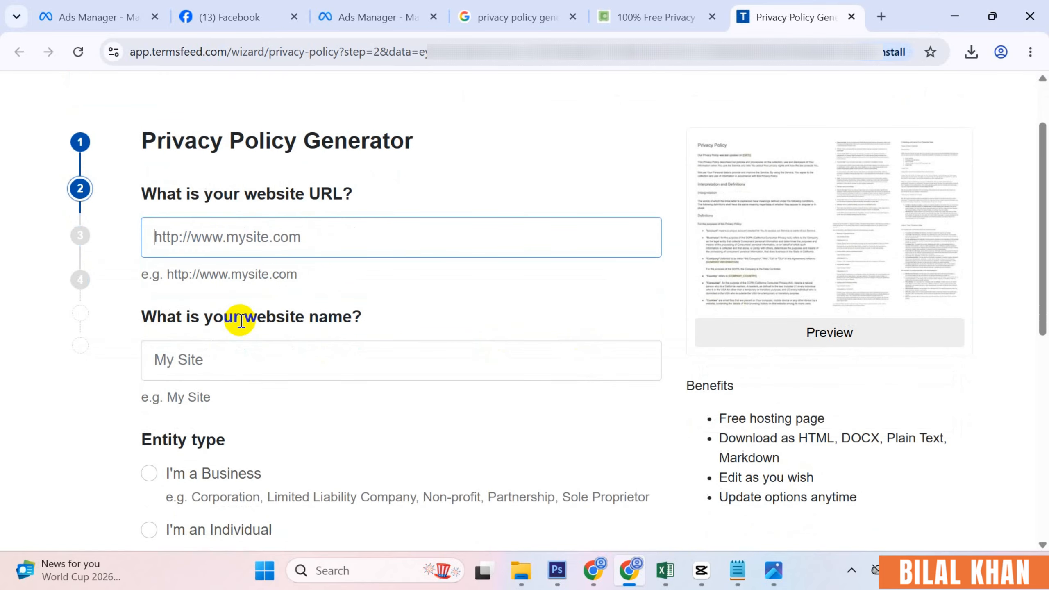
{"action": "left_click", "coordinate": [219, 355]}
{"action": "scroll", "coordinate": [218, 355], "scroll_direction": "down", "scroll_amount": 2}
{"action": "scroll", "coordinate": [225, 361], "scroll_direction": "down", "scroll_amount": 3}
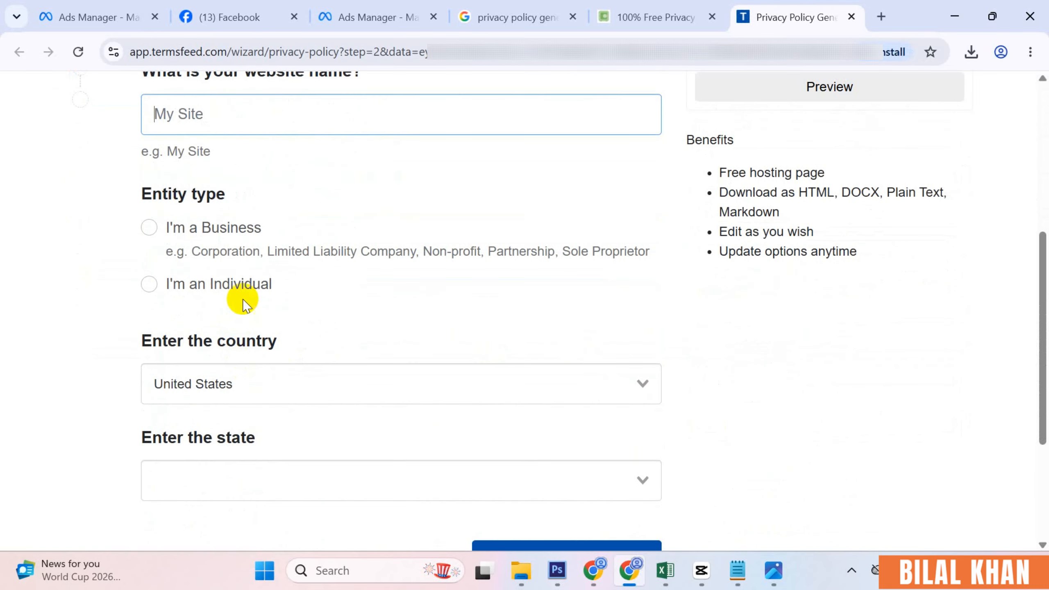
{"action": "scroll", "coordinate": [363, 409], "scroll_direction": "down", "scroll_amount": 5}
{"action": "scroll", "coordinate": [413, 392], "scroll_direction": "up", "scroll_amount": 10}
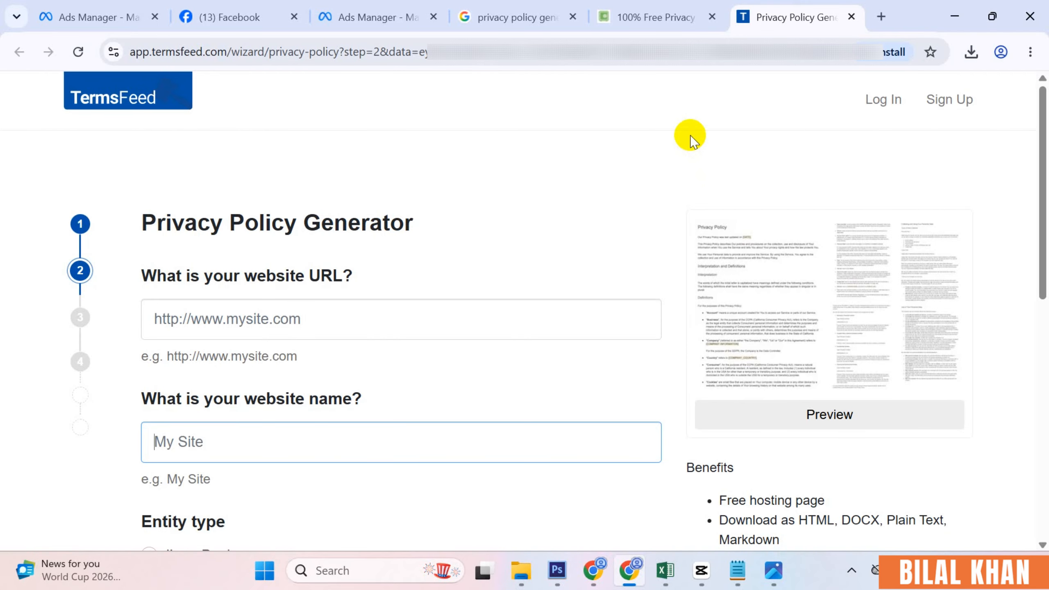
- Switch back through the browser tabs to the Ads Manager lead form
{"action": "left_click", "coordinate": [661, 10]}
{"action": "left_click", "coordinate": [516, 17]}
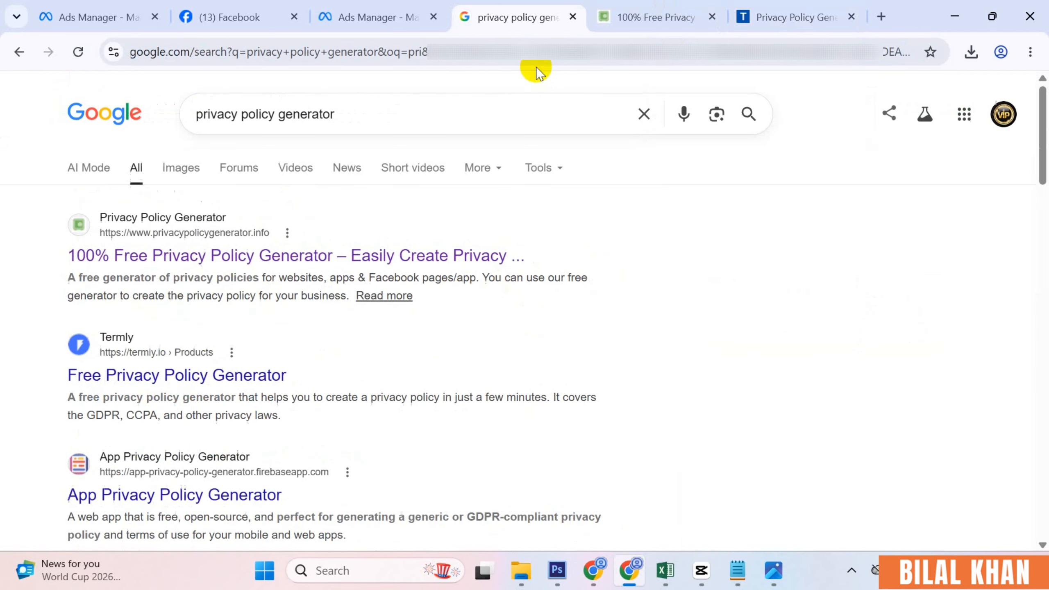
{"action": "scroll", "coordinate": [254, 445], "scroll_direction": "down", "scroll_amount": 2}
{"action": "scroll", "coordinate": [248, 445], "scroll_direction": "down", "scroll_amount": 4}
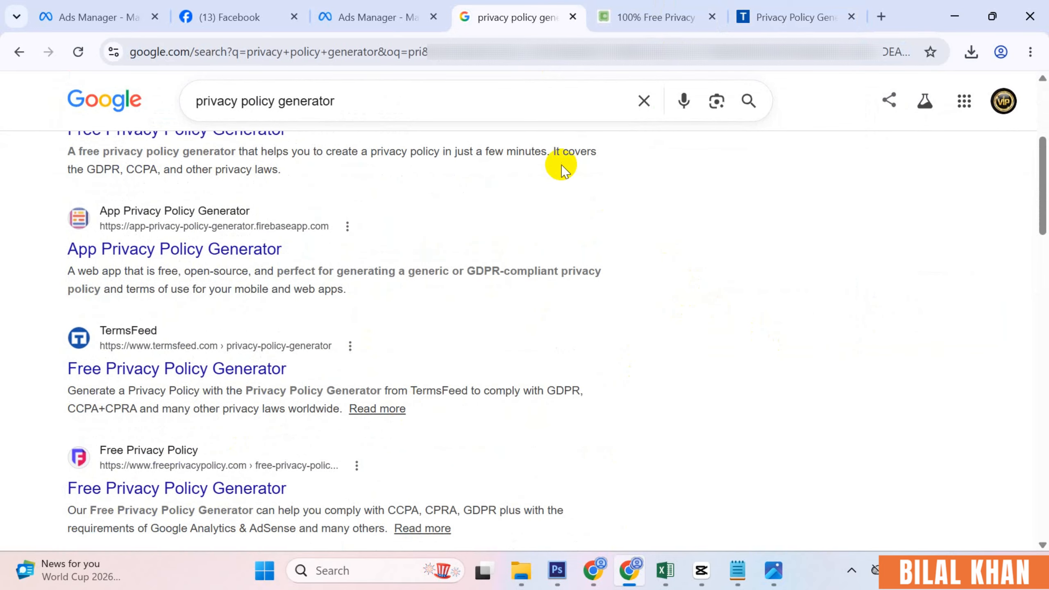
{"action": "left_click", "coordinate": [377, 16]}
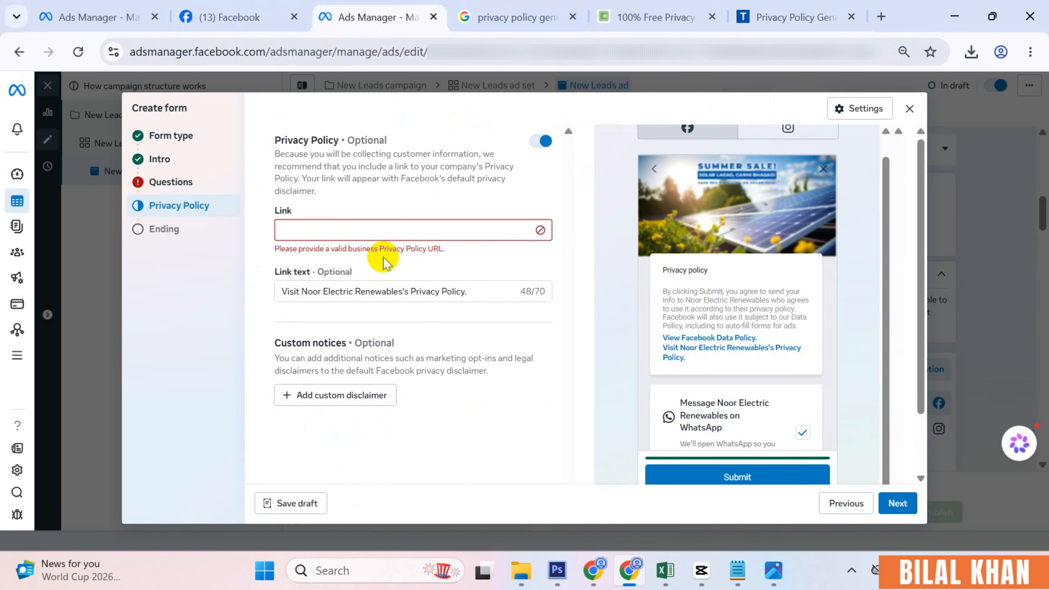
- Copy the business's Facebook page URL and paste it as the privacy policy link
{"action": "left_click", "coordinate": [247, 16]}
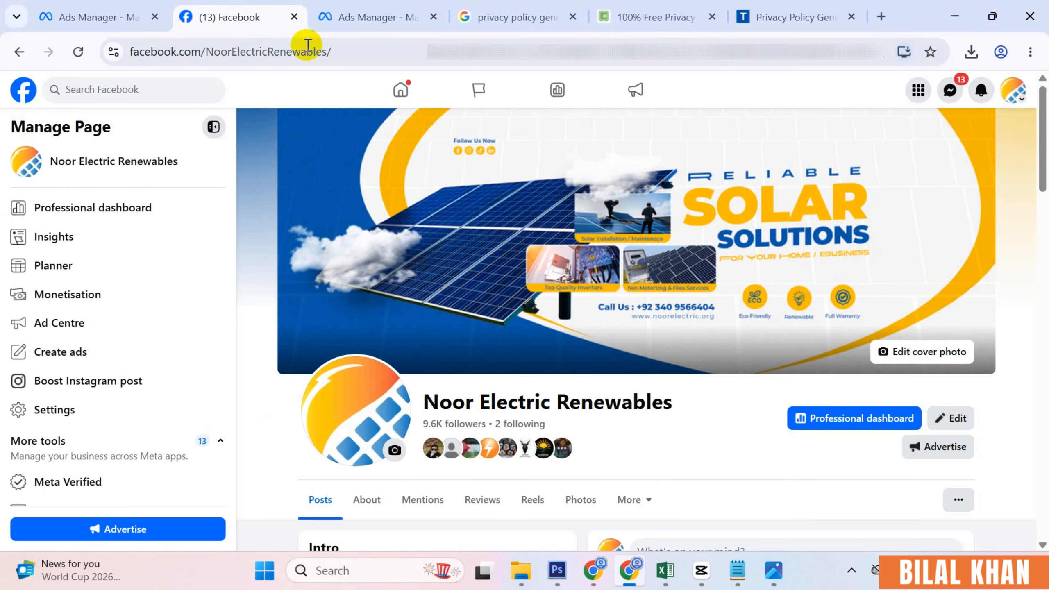
{"action": "left_click", "coordinate": [351, 51]}
{"action": "key", "text": "ctrl+c"}
{"action": "left_click", "coordinate": [378, 16]}
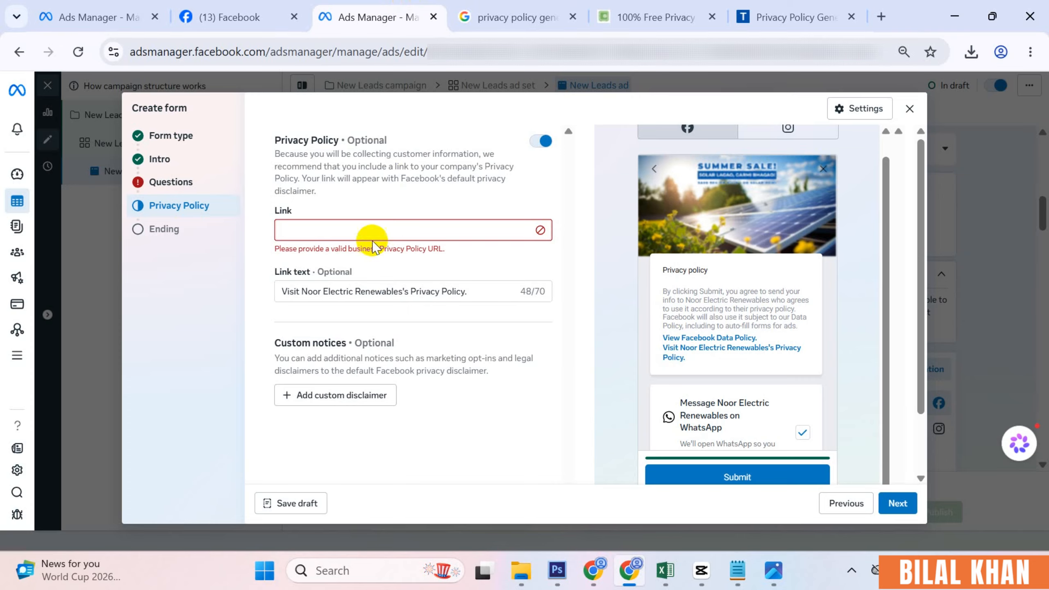
{"action": "left_click", "coordinate": [370, 236]}
{"action": "key", "text": "ctrl+v"}
{"action": "left_click", "coordinate": [455, 289]}
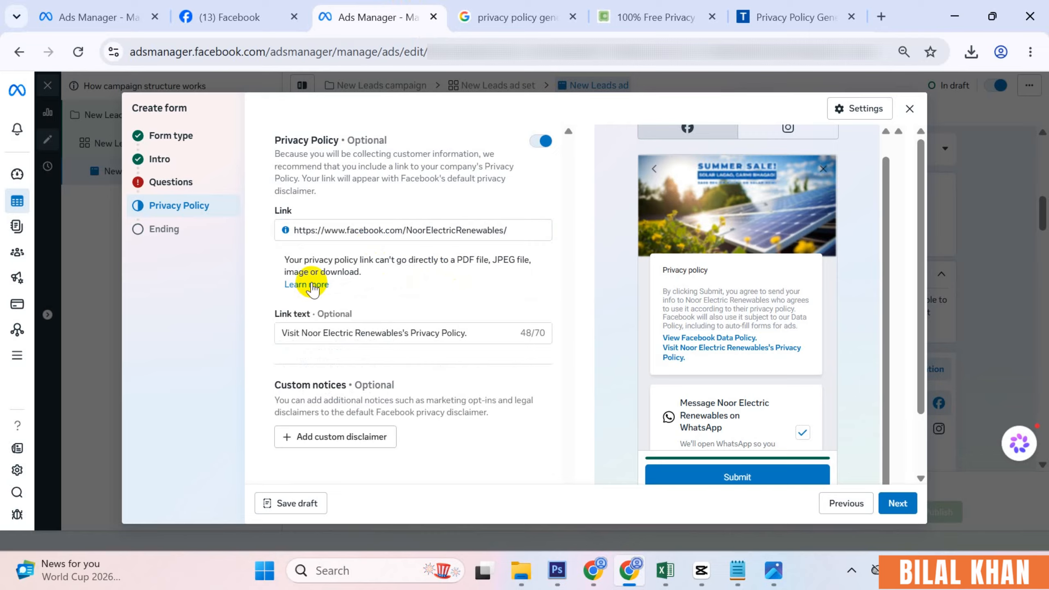
- Review the privacy policy link text and keep its default wording
{"action": "left_click_drag", "start_coordinate": [287, 259], "coordinate": [359, 260]}
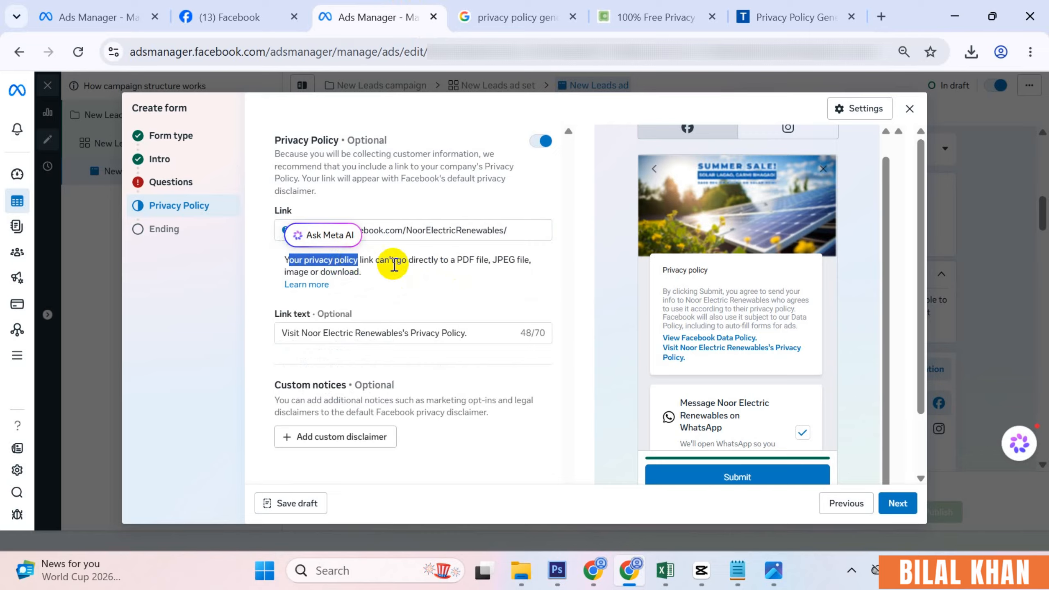
{"action": "left_click", "coordinate": [378, 272]}
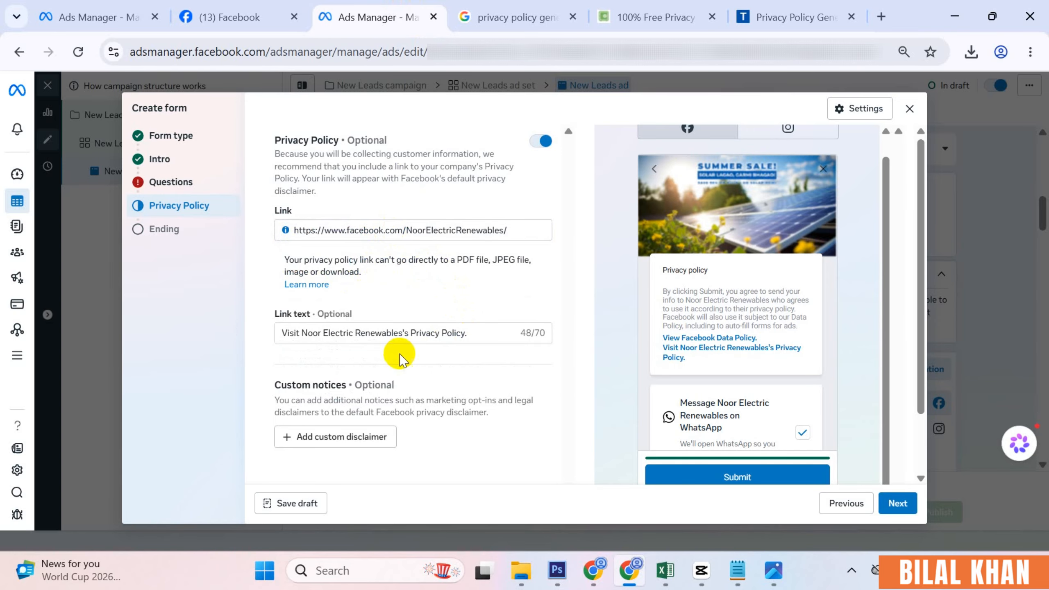
{"action": "scroll", "coordinate": [688, 405], "scroll_direction": "down", "scroll_amount": 2}
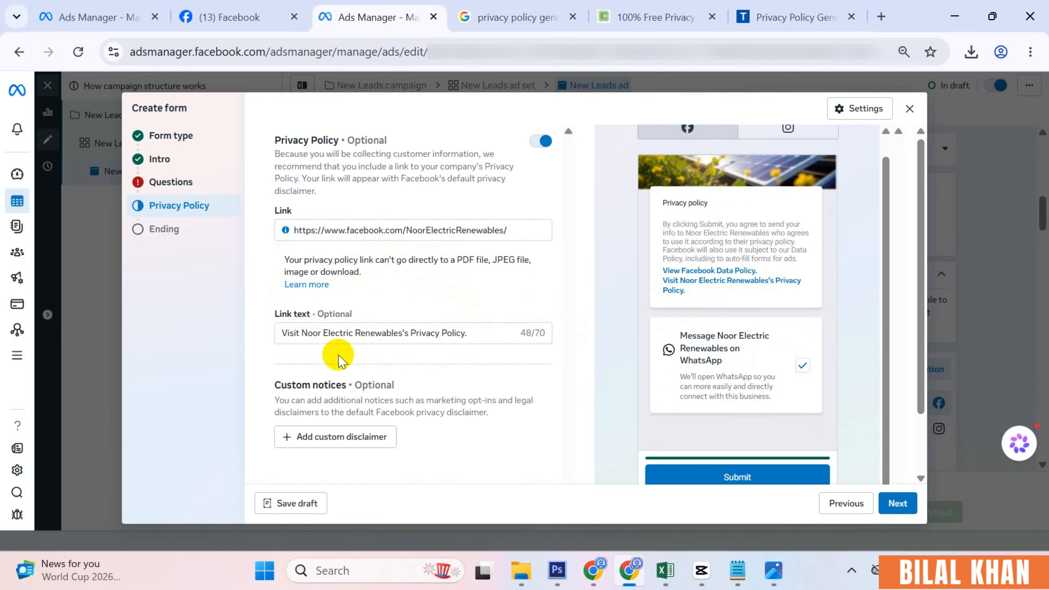
{"action": "scroll", "coordinate": [470, 412], "scroll_direction": "down", "scroll_amount": 2}
{"action": "scroll", "coordinate": [471, 413], "scroll_direction": "up", "scroll_amount": 2}
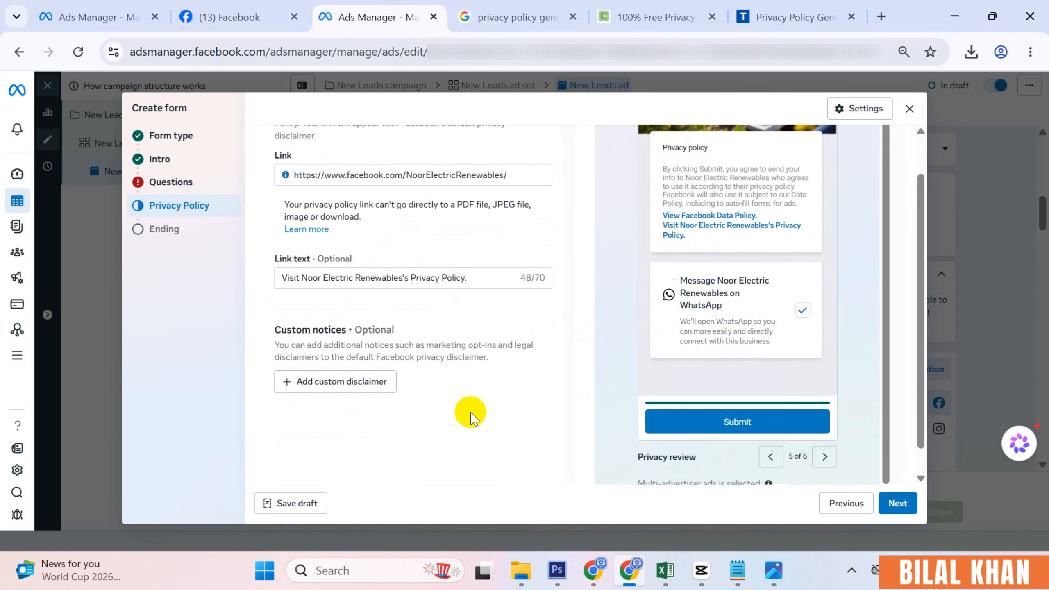
{"action": "left_click_drag", "start_coordinate": [478, 331], "coordinate": [229, 335]}
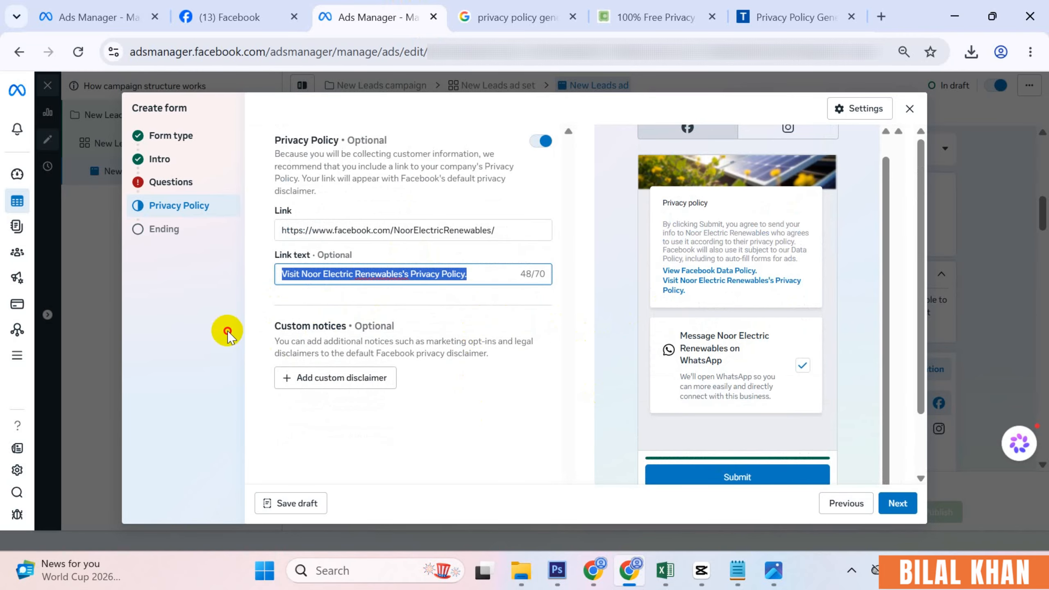
{"action": "left_click", "coordinate": [428, 297]}
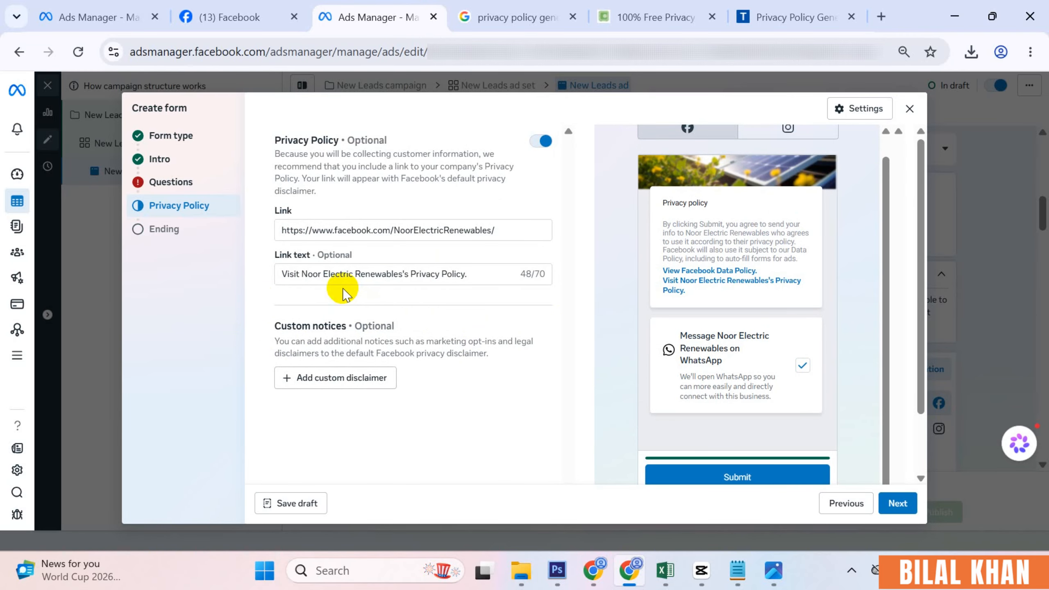
{"action": "scroll", "coordinate": [441, 302], "scroll_direction": "down", "scroll_amount": 2}
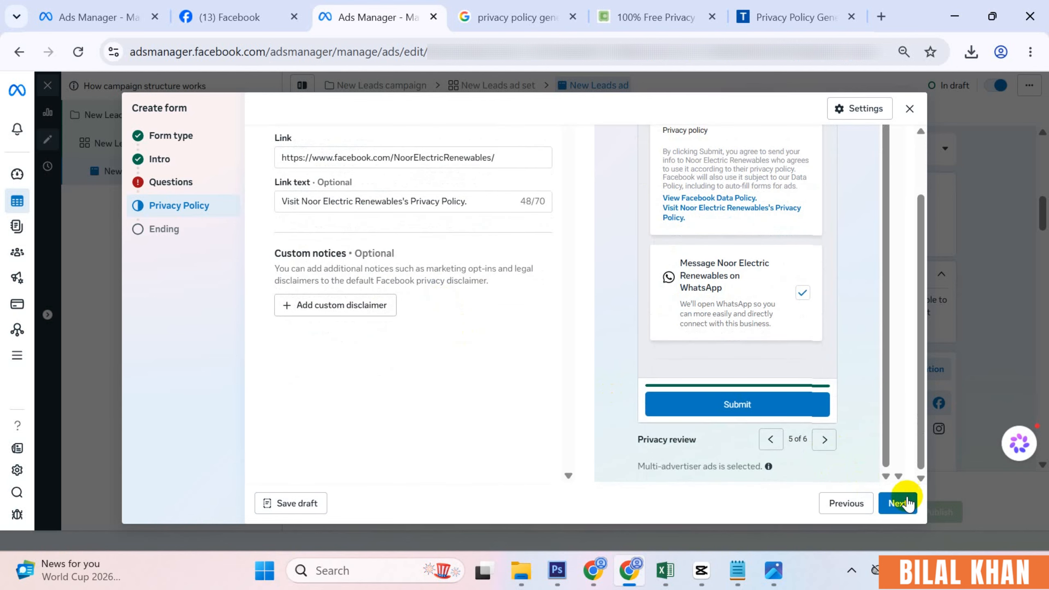
- Move on to the form's Ending step
{"action": "left_click", "coordinate": [823, 441]}
{"action": "scroll", "coordinate": [394, 349], "scroll_direction": "up", "scroll_amount": 2}
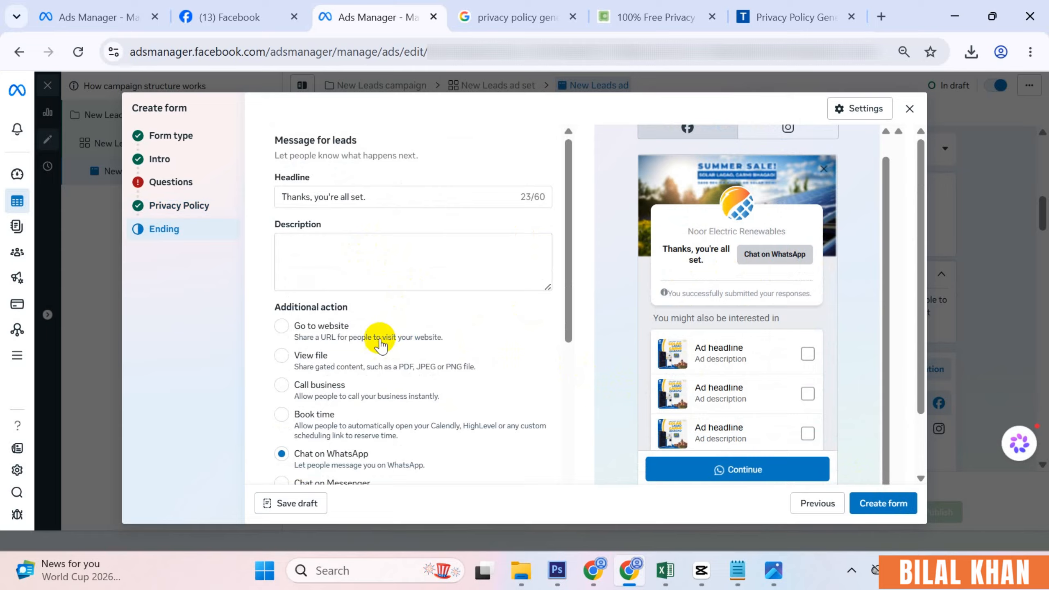
{"action": "scroll", "coordinate": [415, 396], "scroll_direction": "down", "scroll_amount": 2}
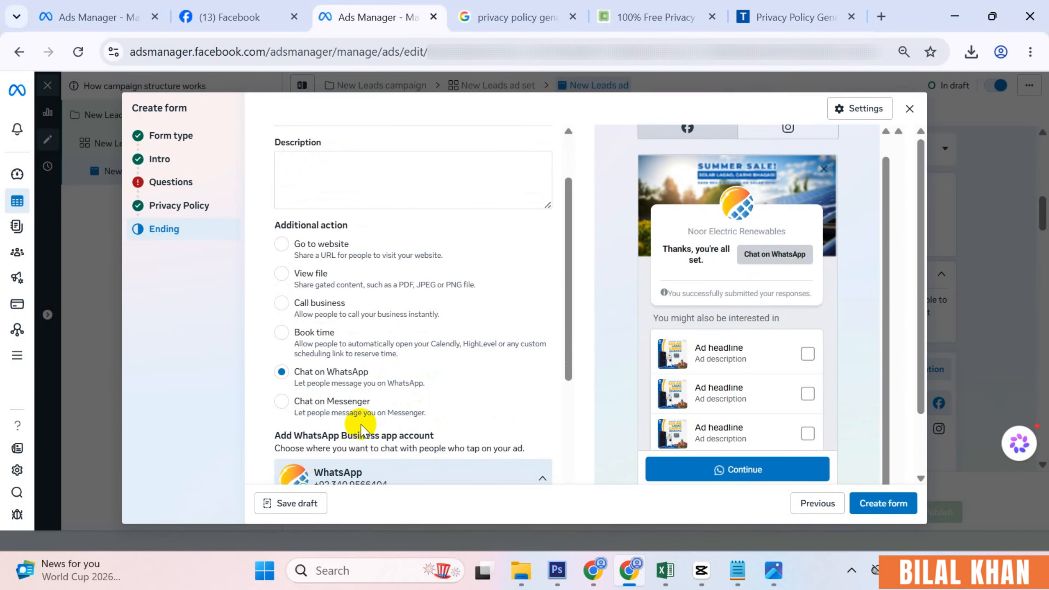
- Try Chat on Messenger, Chat on WhatsApp, Book time and Call business, then choose Go to website
{"action": "left_click", "coordinate": [335, 409]}
{"action": "scroll", "coordinate": [450, 398], "scroll_direction": "down", "scroll_amount": 1}
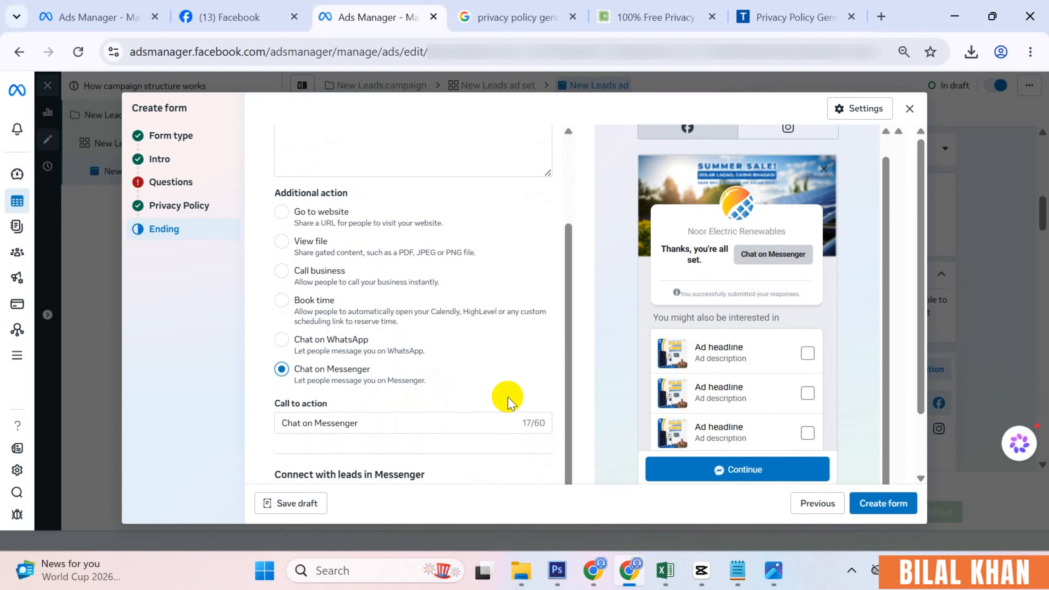
{"action": "left_click", "coordinate": [334, 347]}
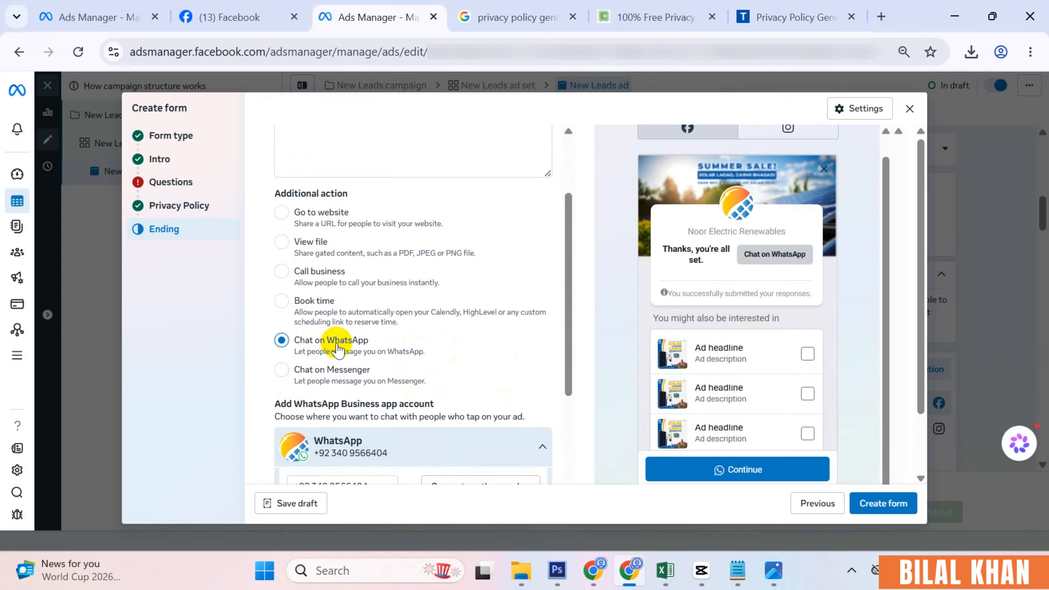
{"action": "left_click", "coordinate": [324, 301]}
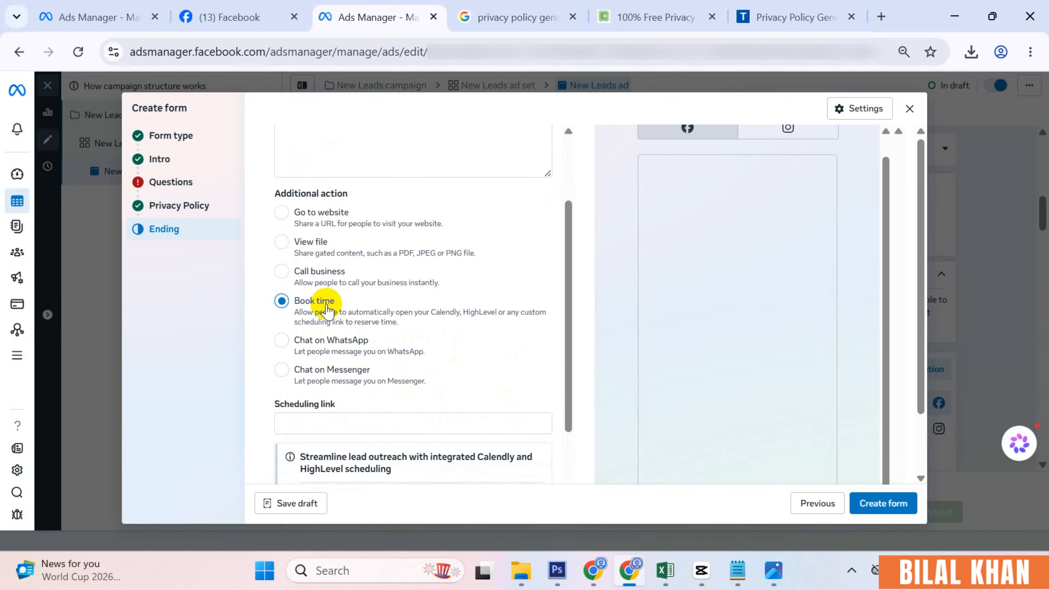
{"action": "left_click", "coordinate": [330, 274]}
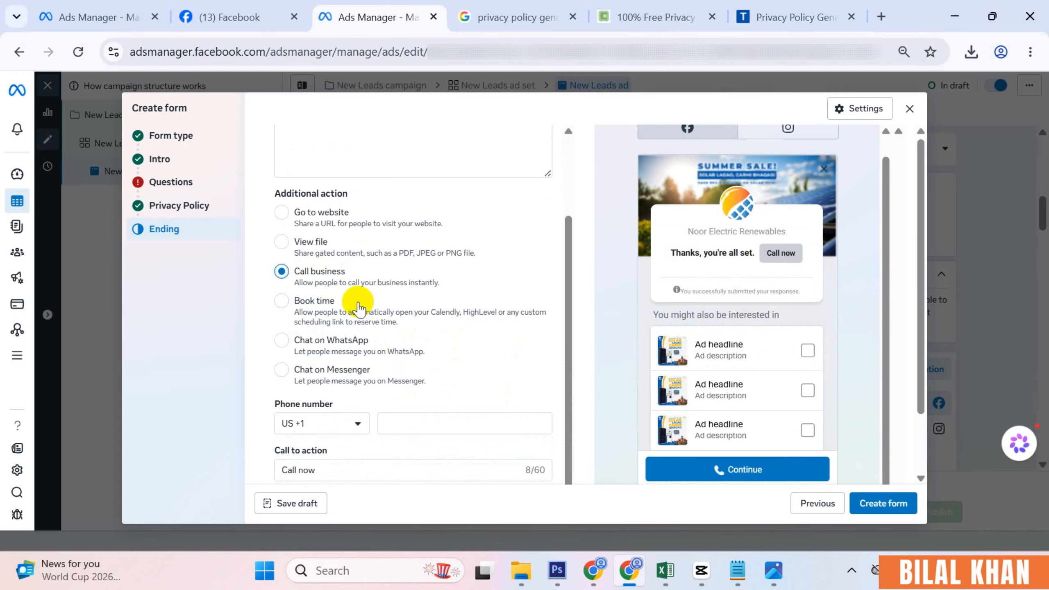
{"action": "scroll", "coordinate": [314, 392], "scroll_direction": "down", "scroll_amount": 1}
{"action": "scroll", "coordinate": [386, 359], "scroll_direction": "up", "scroll_amount": 4}
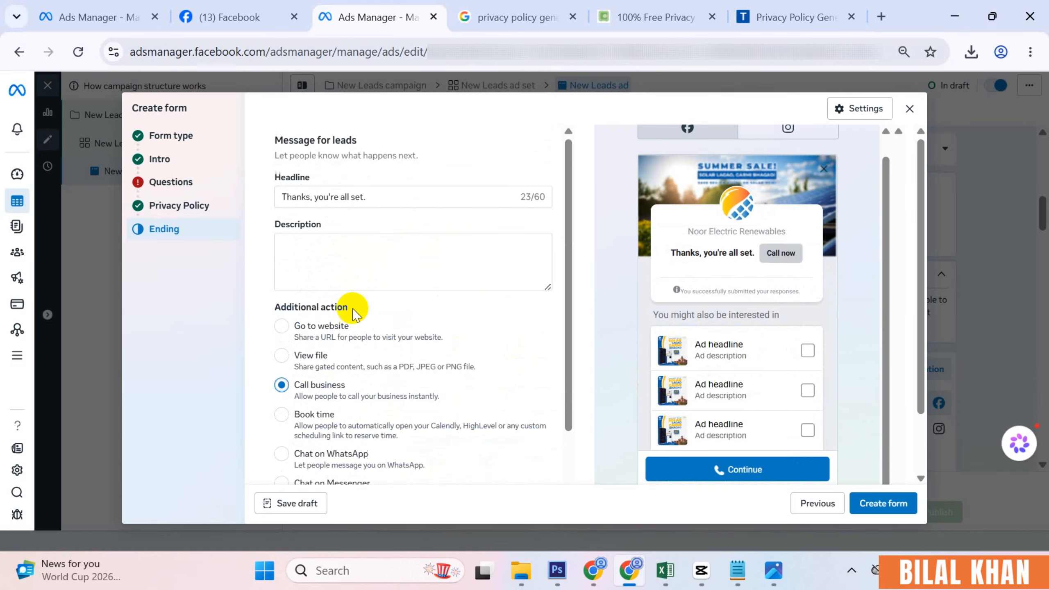
{"action": "left_click", "coordinate": [312, 329]}
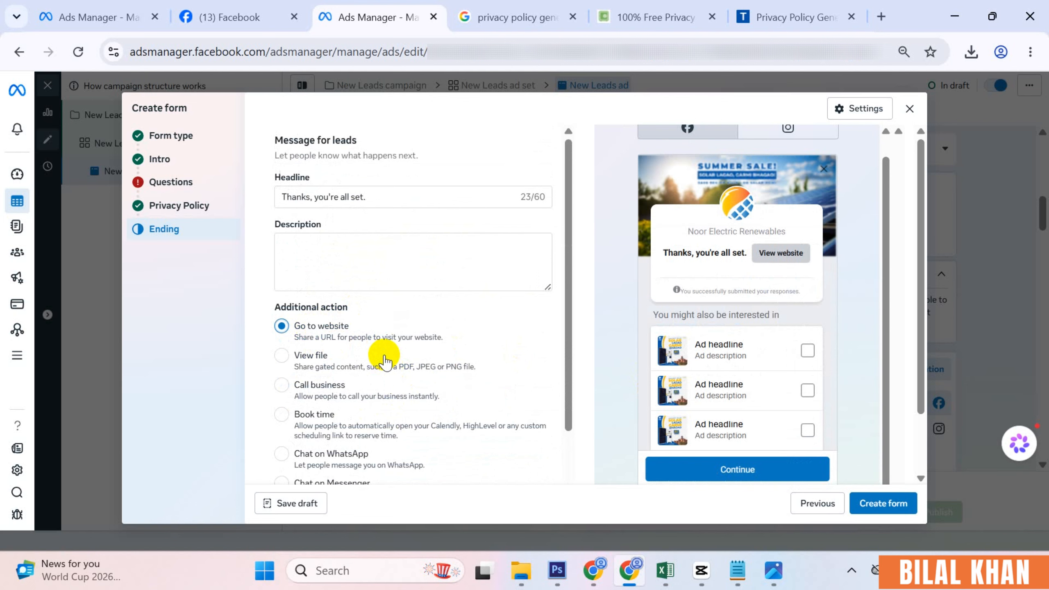
- Replace the thank-you headline with 'Thanks! Your Solar Discount Form for Summer Sale Is Received' from the notes
{"action": "left_click", "coordinate": [333, 259]}
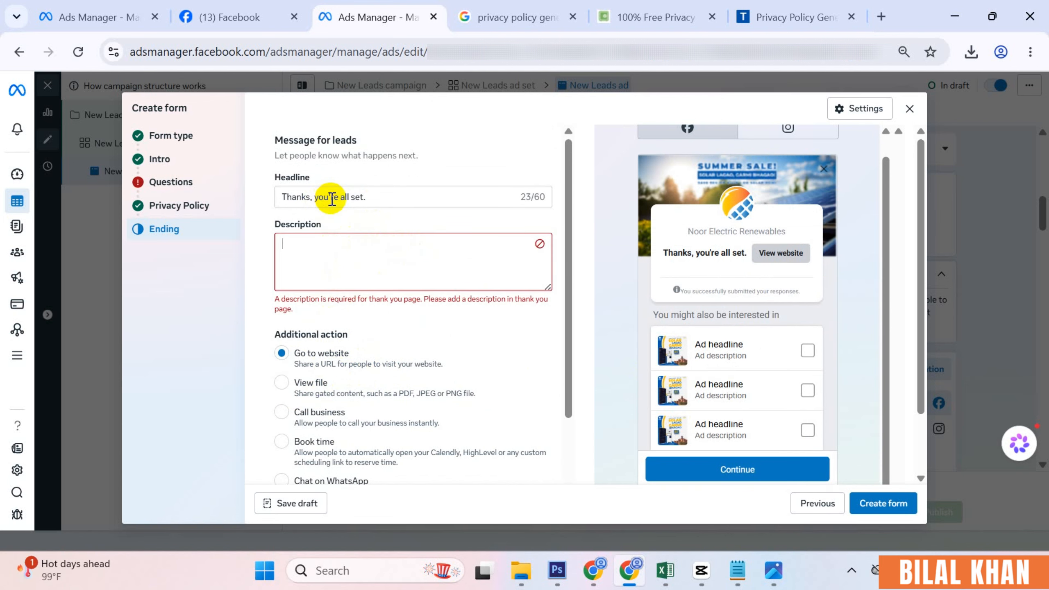
{"action": "left_click", "coordinate": [737, 570]}
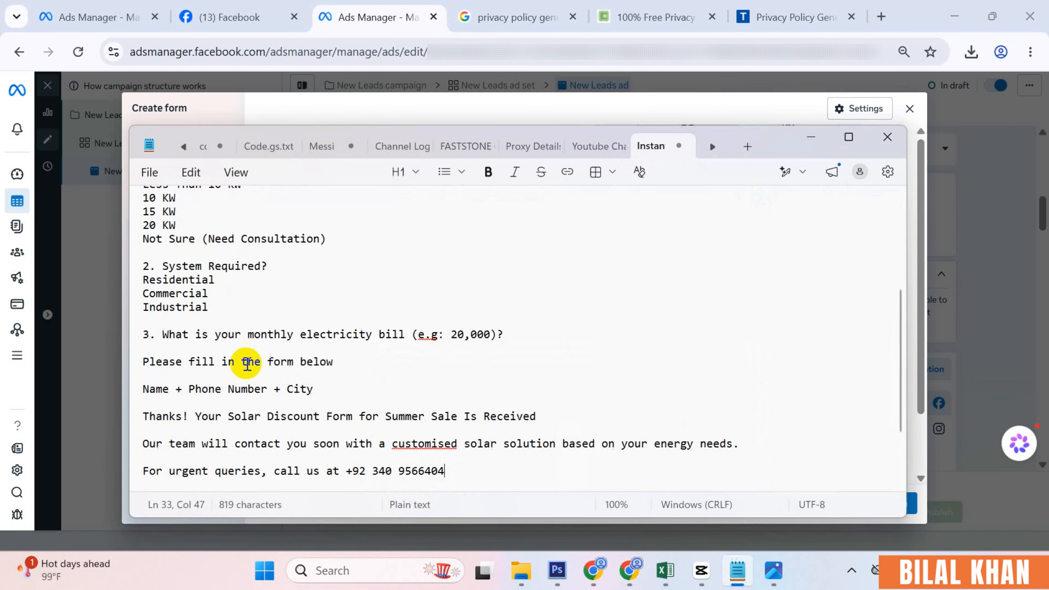
{"action": "scroll", "coordinate": [335, 399], "scroll_direction": "down", "scroll_amount": 2}
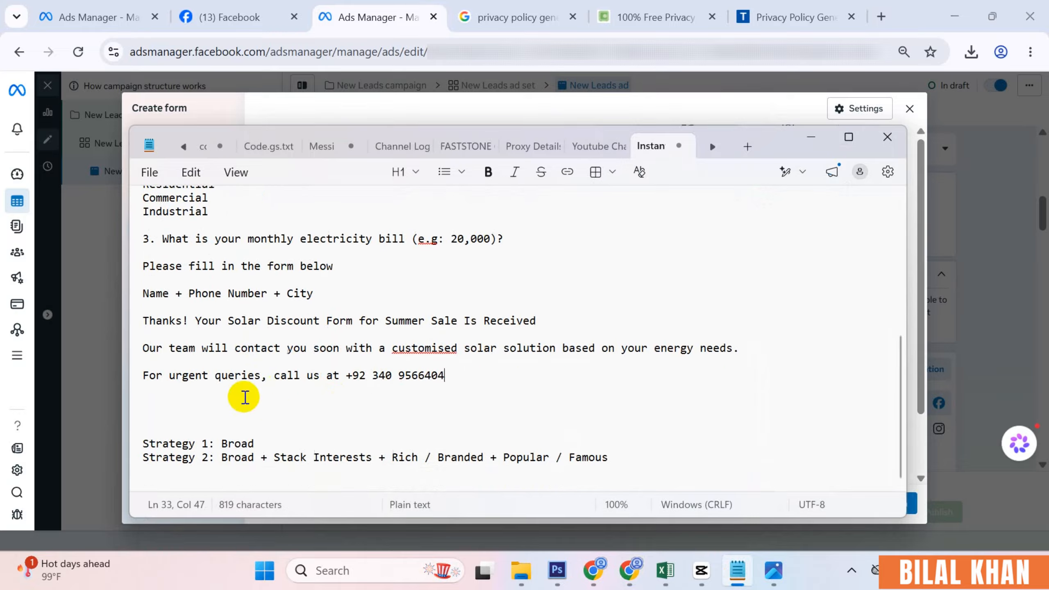
{"action": "left_click_drag", "start_coordinate": [144, 321], "coordinate": [591, 342]}
{"action": "key", "text": "ctrl+c"}
{"action": "left_click", "coordinate": [739, 551]}
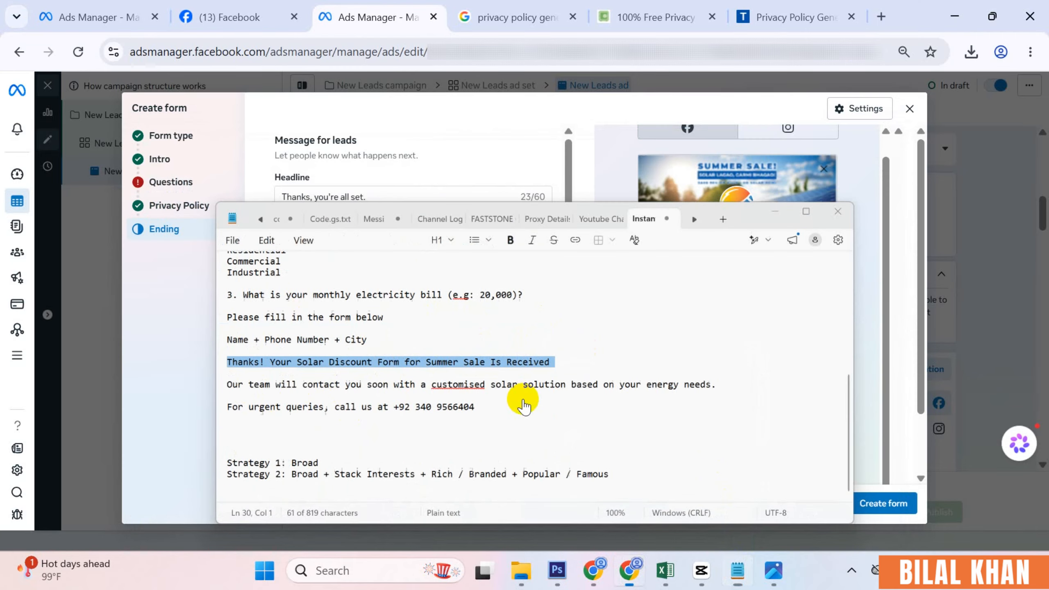
{"action": "triple_click", "coordinate": [355, 197]}
{"action": "key", "text": "ctrl+v"}
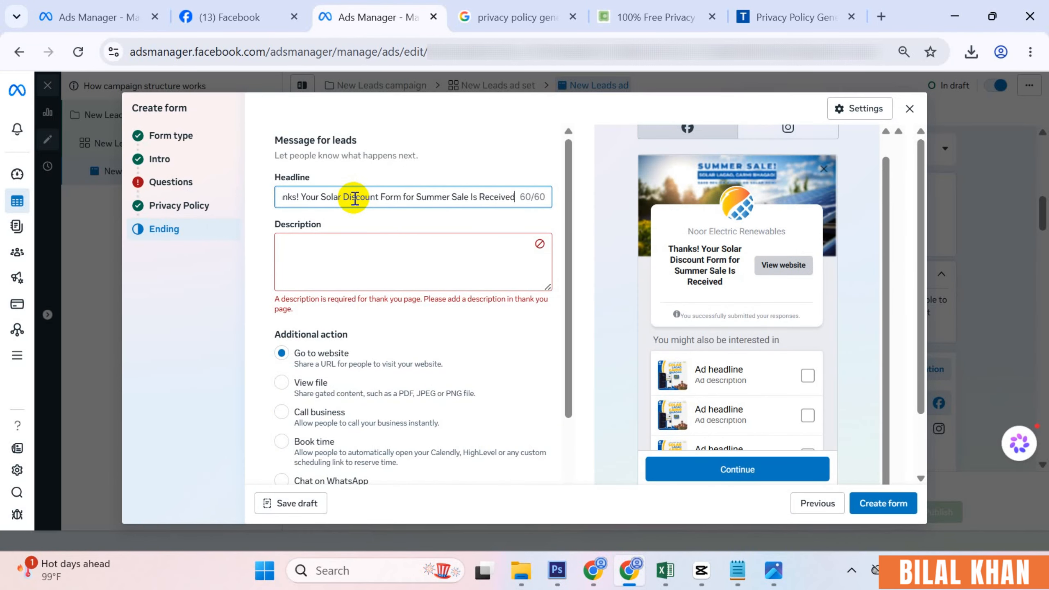
- Paste the two follow-up paragraphs from the notes into the thank-you description
{"action": "left_click", "coordinate": [737, 569]}
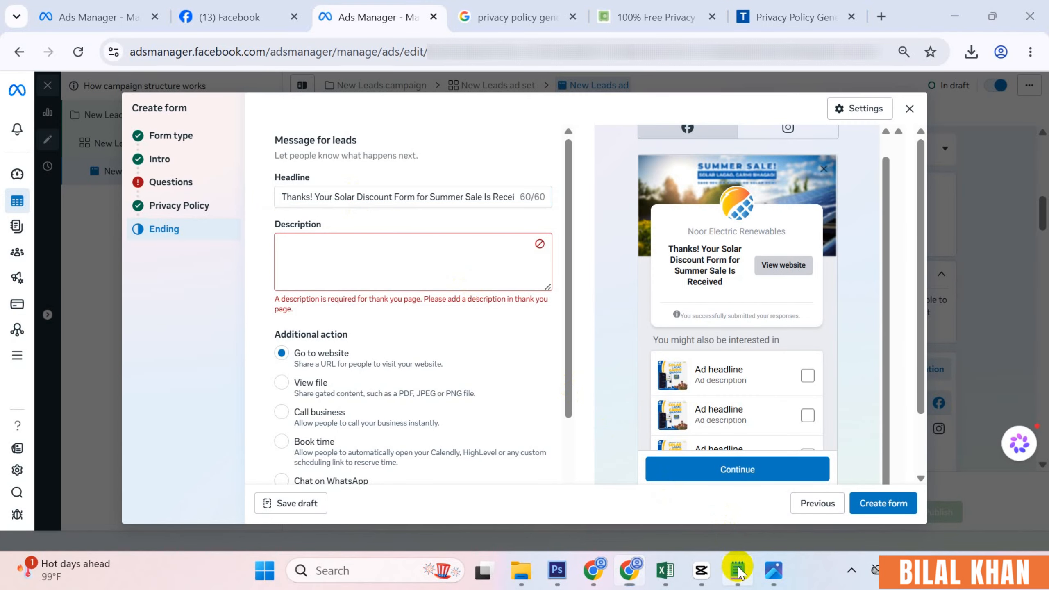
{"action": "left_click_drag", "start_coordinate": [448, 379], "coordinate": [155, 348]}
{"action": "key", "text": "ctrl+c"}
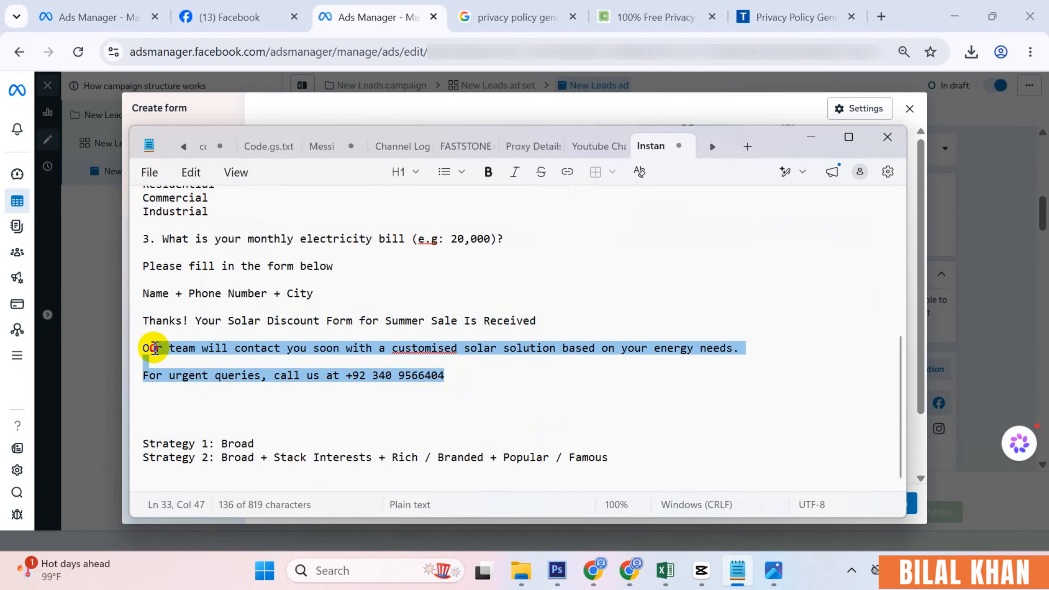
{"action": "left_click", "coordinate": [810, 138]}
{"action": "left_click", "coordinate": [415, 255]}
{"action": "key", "text": "ctrl+v"}
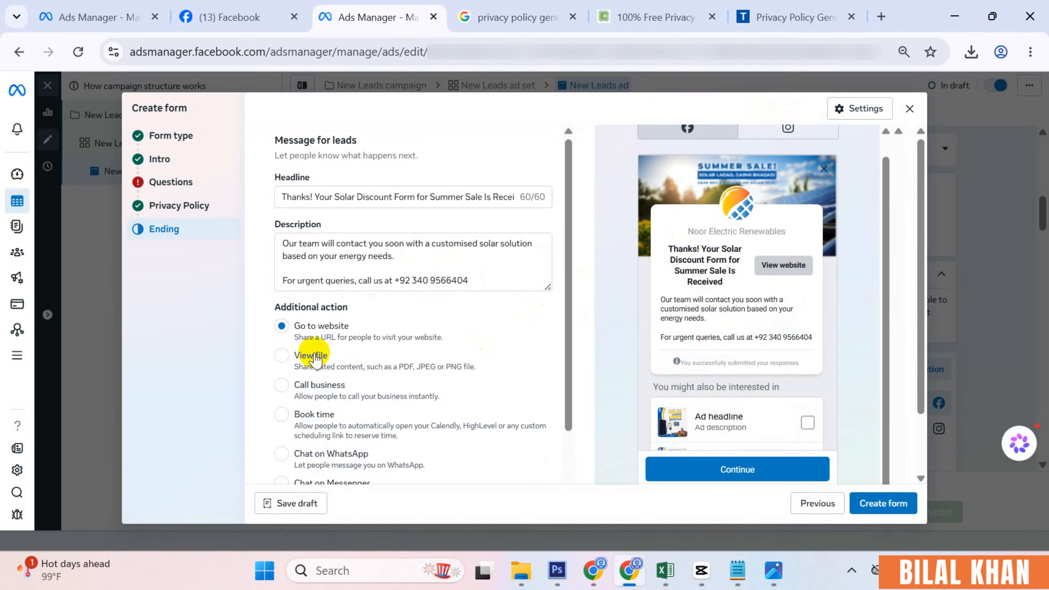
{"action": "scroll", "coordinate": [322, 357], "scroll_direction": "down", "scroll_amount": 2}
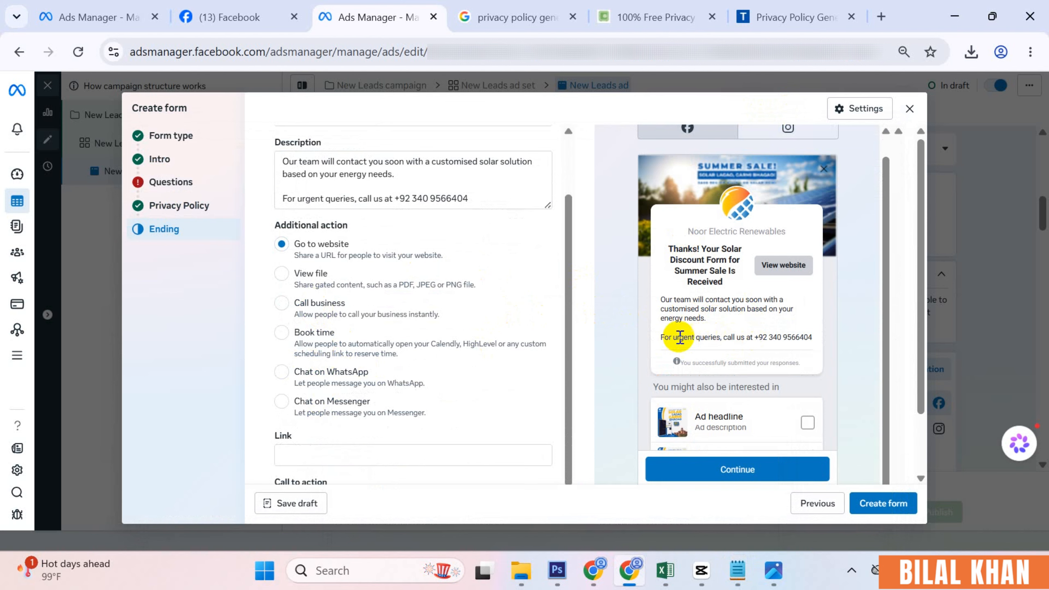
- Choose Call business as the thank-you screen's additional action, then return to the Questions step
{"action": "left_click", "coordinate": [320, 305]}
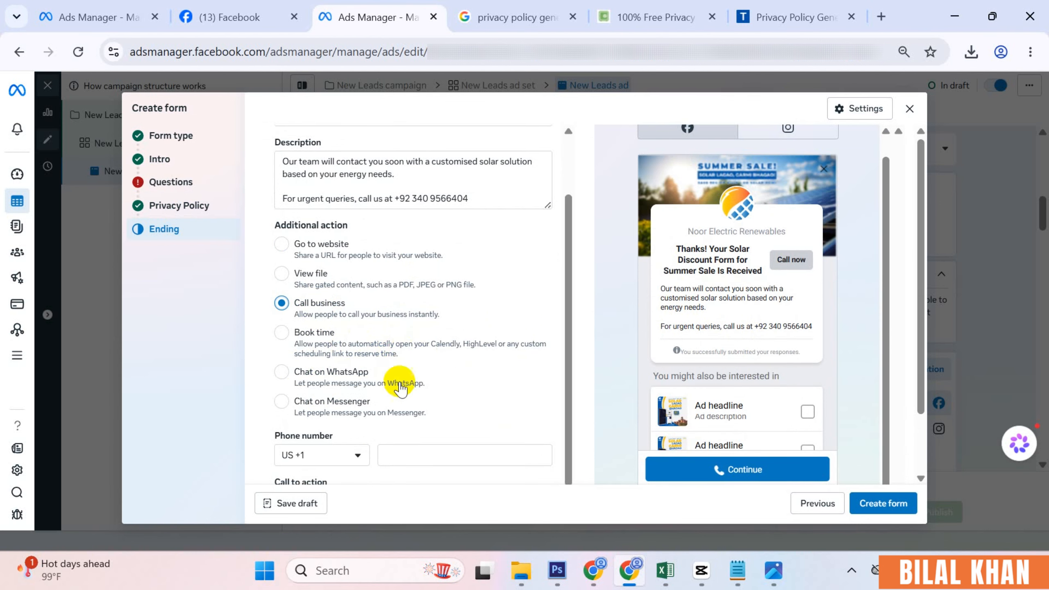
{"action": "scroll", "coordinate": [454, 391], "scroll_direction": "down", "scroll_amount": 3}
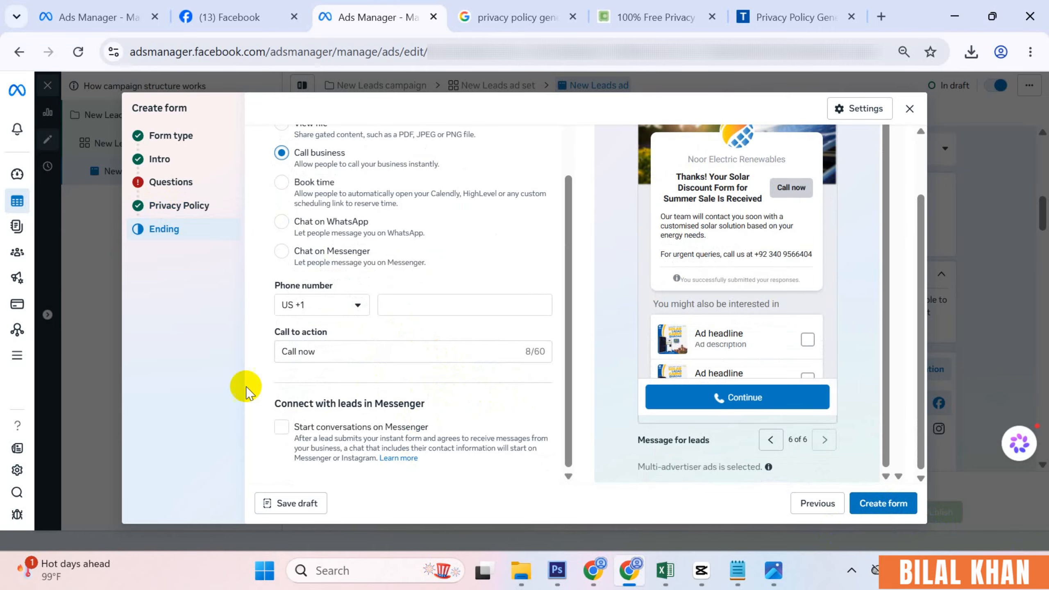
{"action": "left_click", "coordinate": [178, 182]}
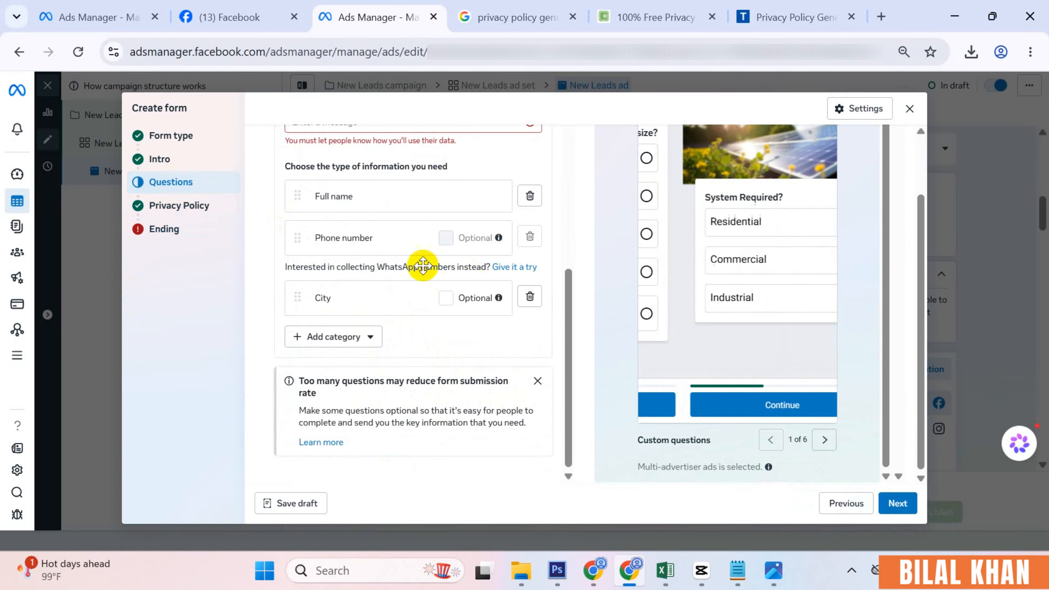
- Enter 'Kindly fill the below info' as the contact-information description, then go back to Ending
{"action": "scroll", "coordinate": [416, 265], "scroll_direction": "up", "scroll_amount": 2}
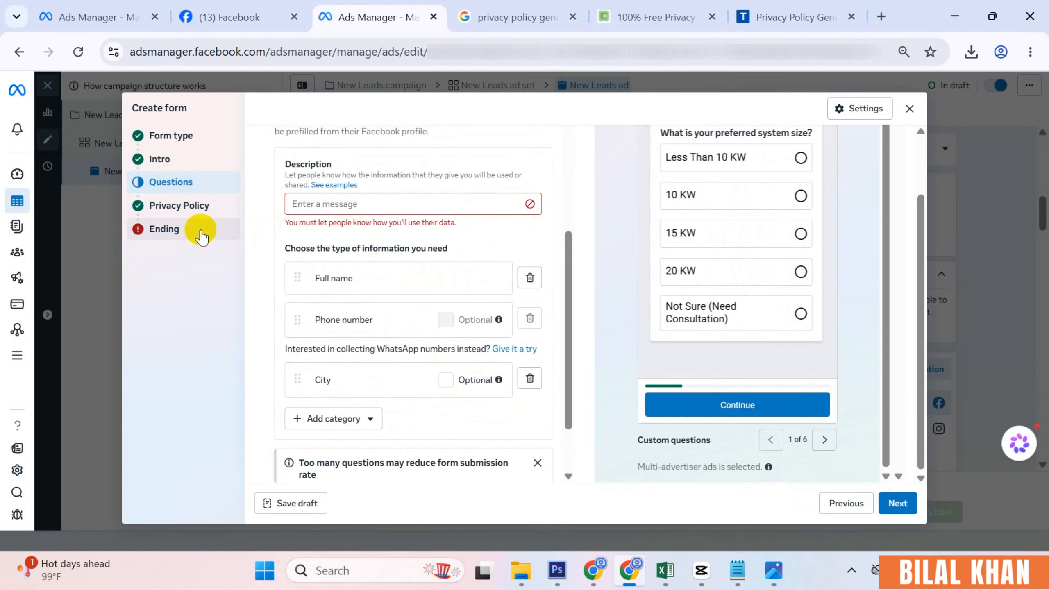
{"action": "left_click", "coordinate": [345, 207]}
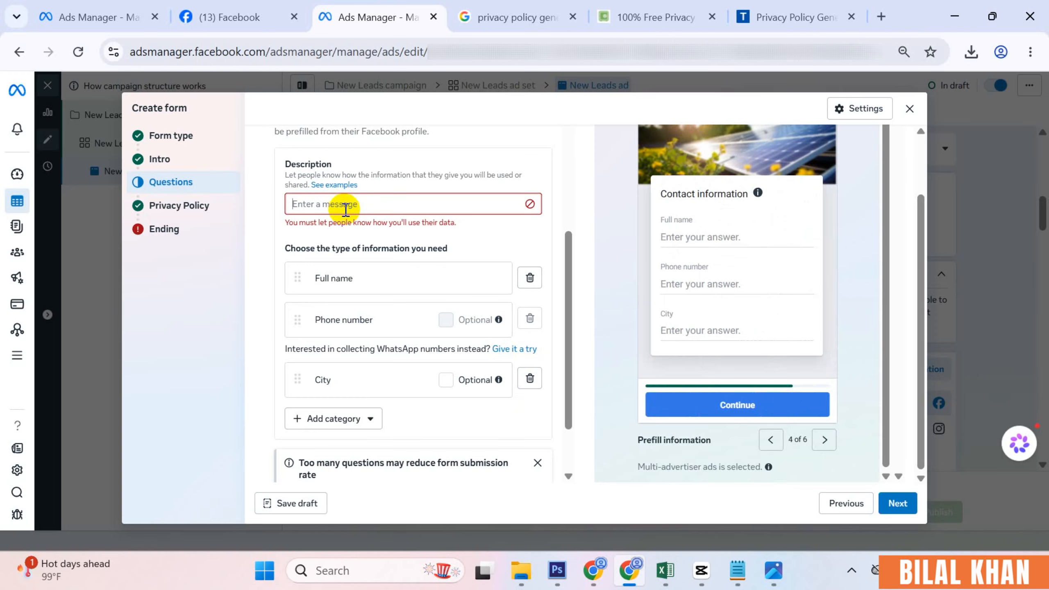
{"action": "type", "text": "Kindly fill the below info"}
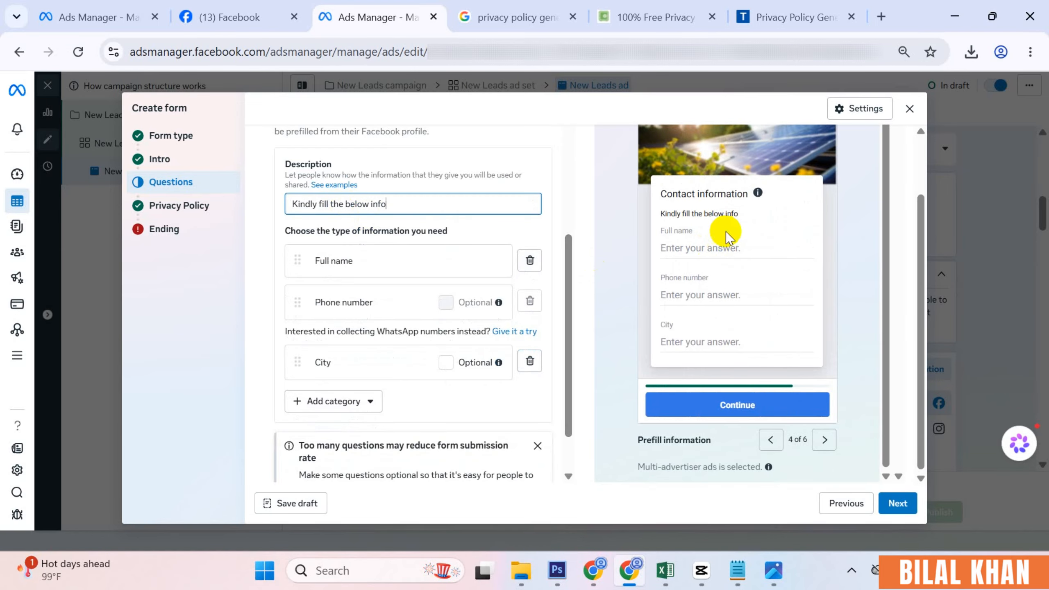
{"action": "left_click", "coordinate": [198, 232]}
- Set the Call business phone to PK +92 and paste in the business phone number
{"action": "left_click", "coordinate": [358, 279]}
{"action": "type", "text": "pk"}
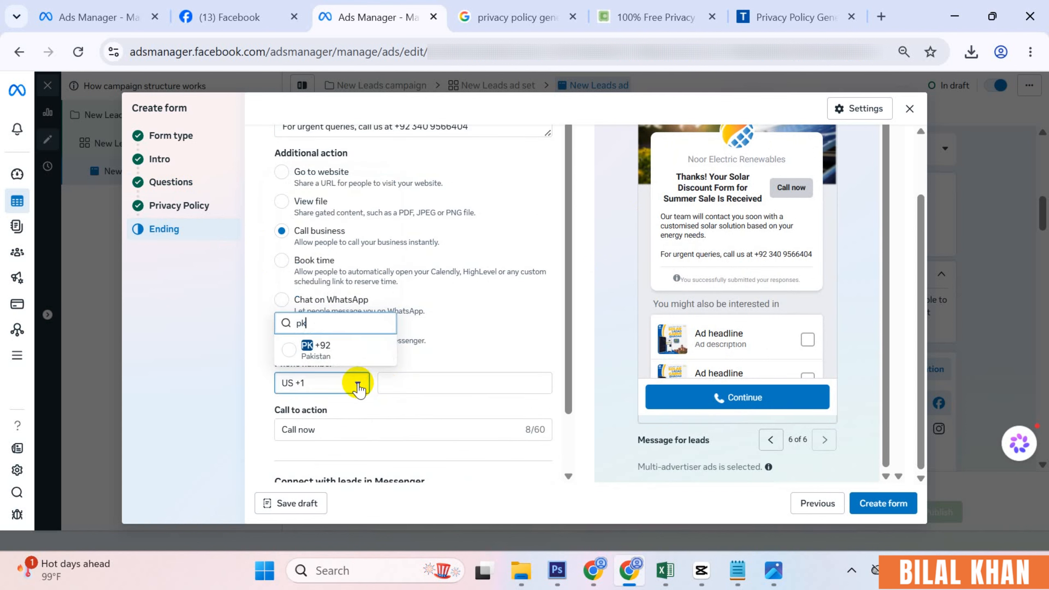
{"action": "left_click", "coordinate": [357, 350]}
{"action": "left_click", "coordinate": [414, 385]}
{"action": "key", "text": "ctrl+v"}
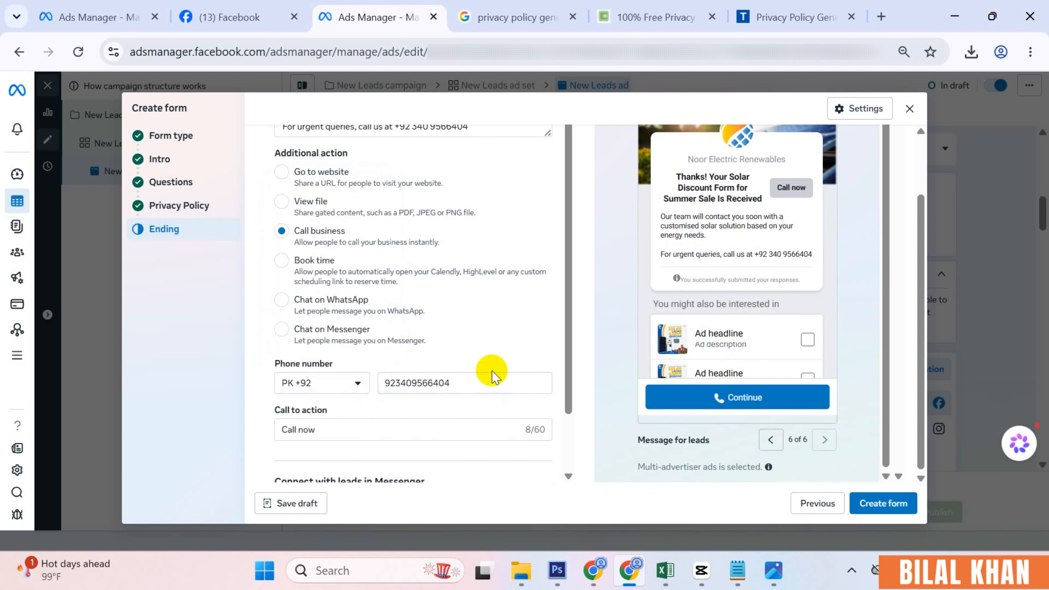
{"action": "scroll", "coordinate": [479, 380], "scroll_direction": "down", "scroll_amount": 2}
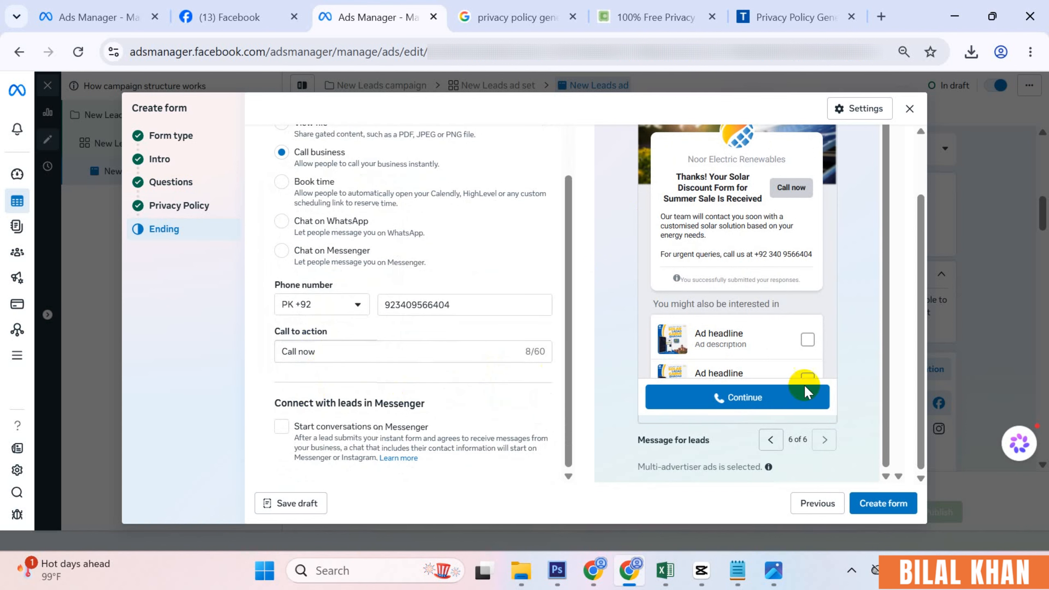
- Create the lead form, retrying twice, then reload the ad editor page
{"action": "left_click", "coordinate": [884, 512]}
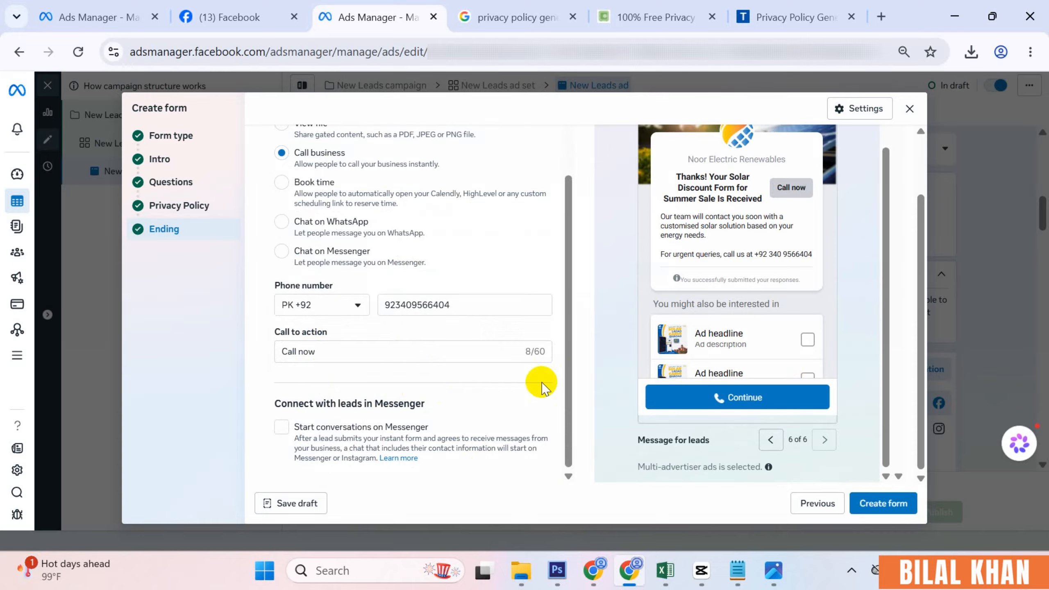
{"action": "left_click", "coordinate": [892, 512]}
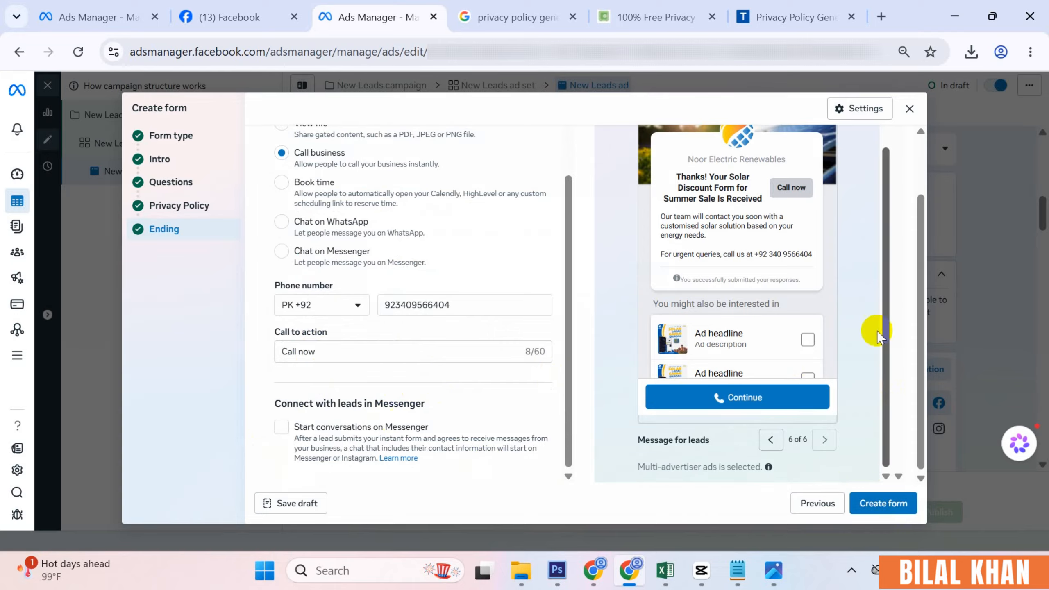
{"action": "left_click", "coordinate": [887, 504]}
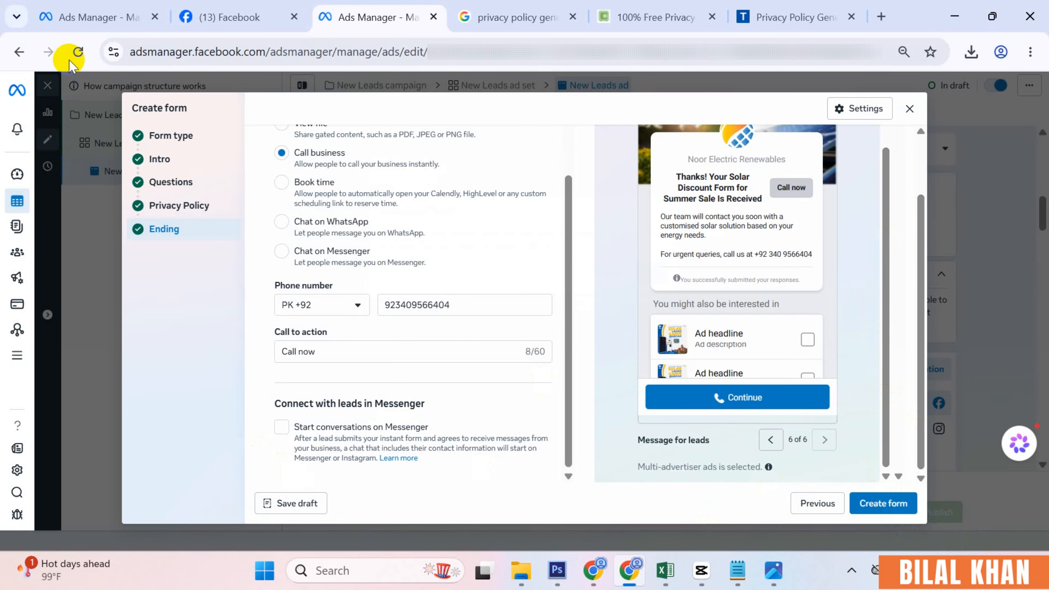
{"action": "left_click", "coordinate": [78, 52]}
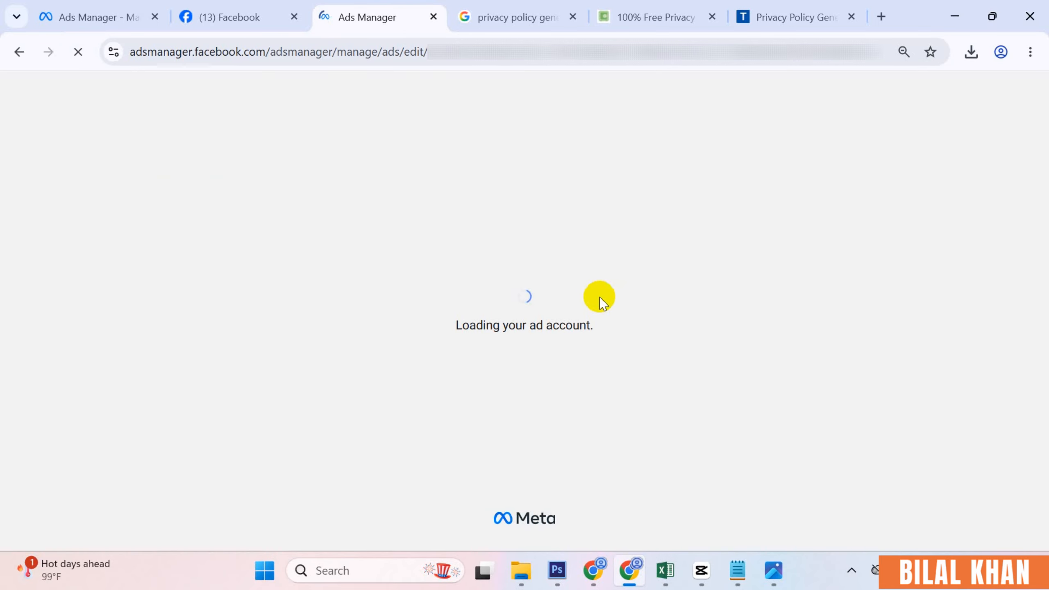
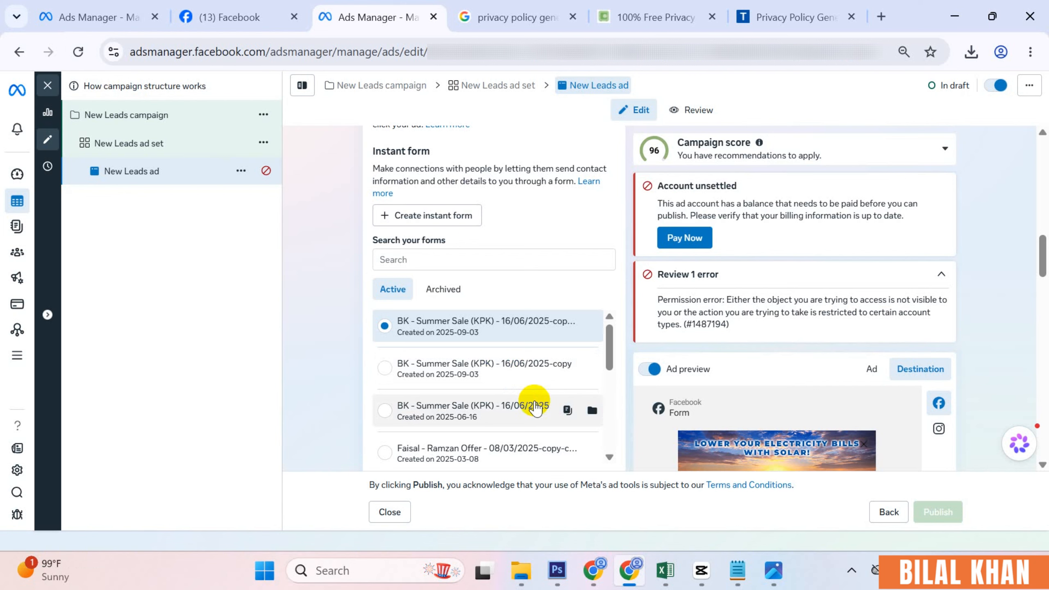
- Open Leads Centre from All tools, under the Engage audience section
{"action": "left_click", "coordinate": [30, 355]}
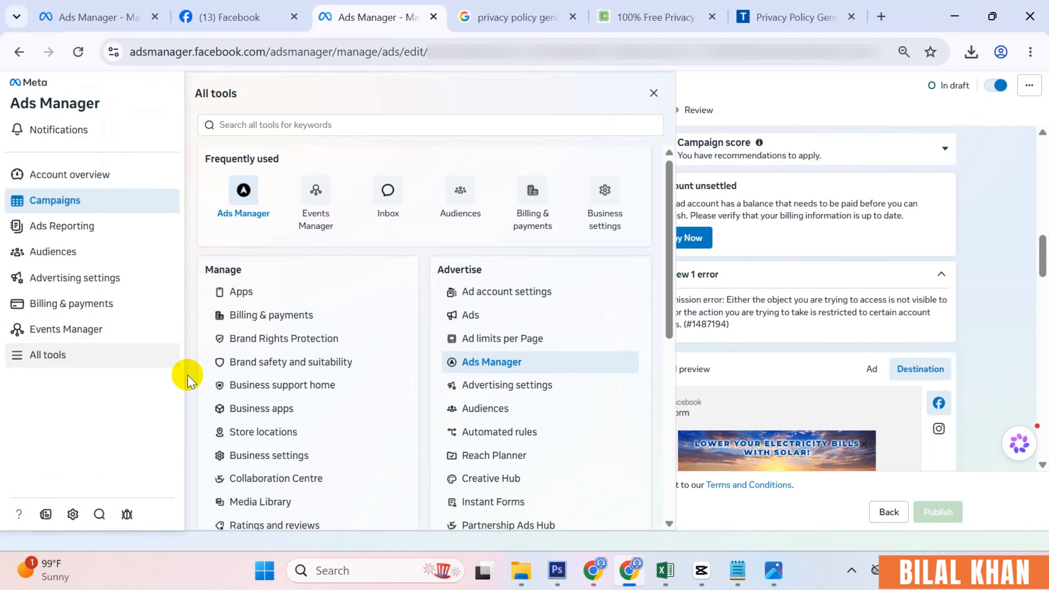
{"action": "scroll", "coordinate": [248, 378], "scroll_direction": "down", "scroll_amount": 2}
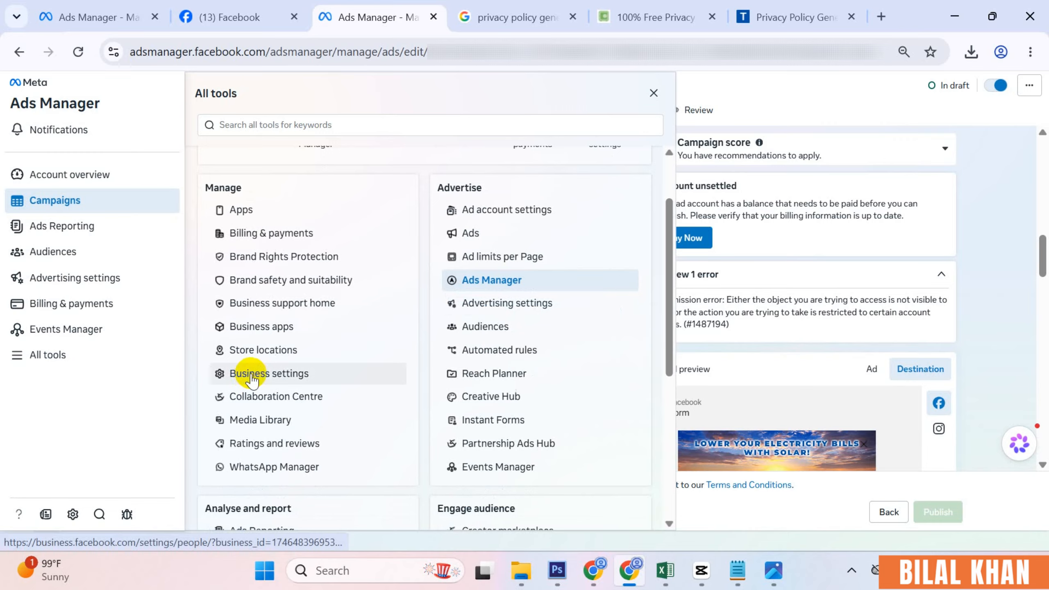
{"action": "scroll", "coordinate": [250, 378], "scroll_direction": "down", "scroll_amount": 6}
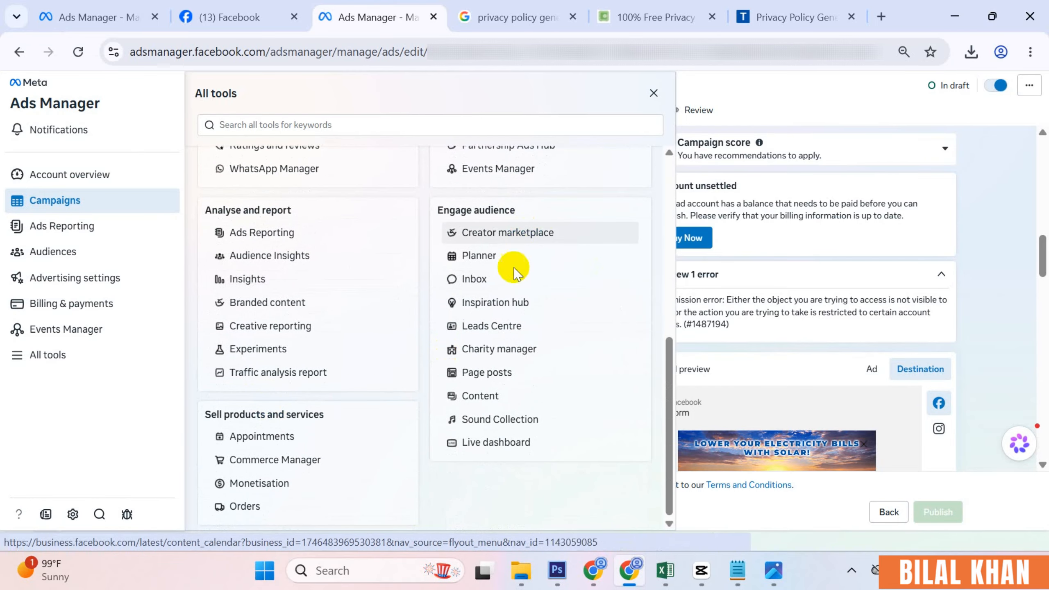
{"action": "left_click", "coordinate": [507, 329]}
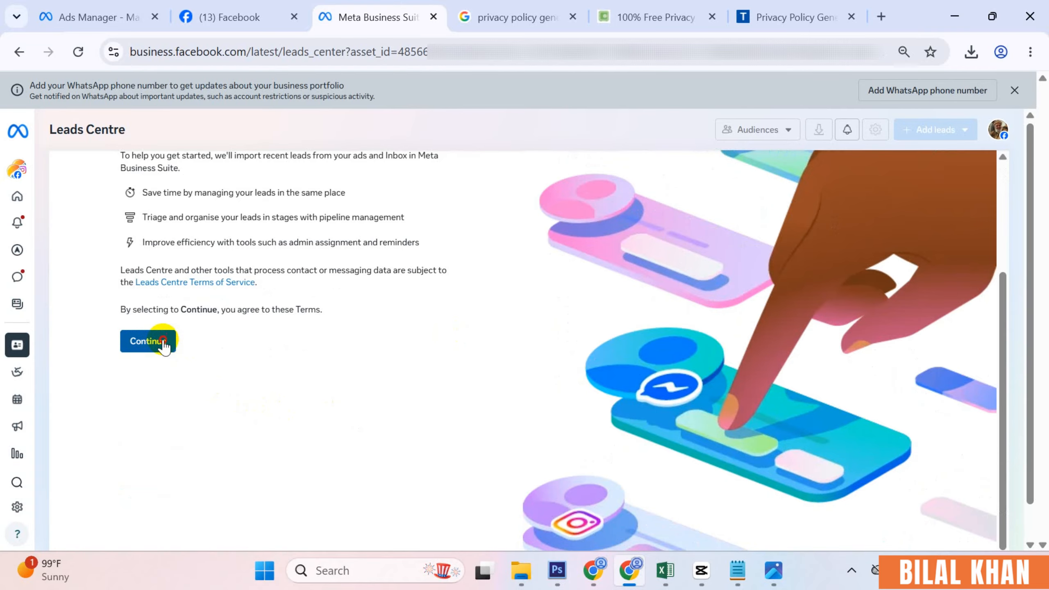
- Accept the Leads Centre terms, dismiss the welcome, and begin a custom stage after Qualified
{"action": "left_click", "coordinate": [162, 354]}
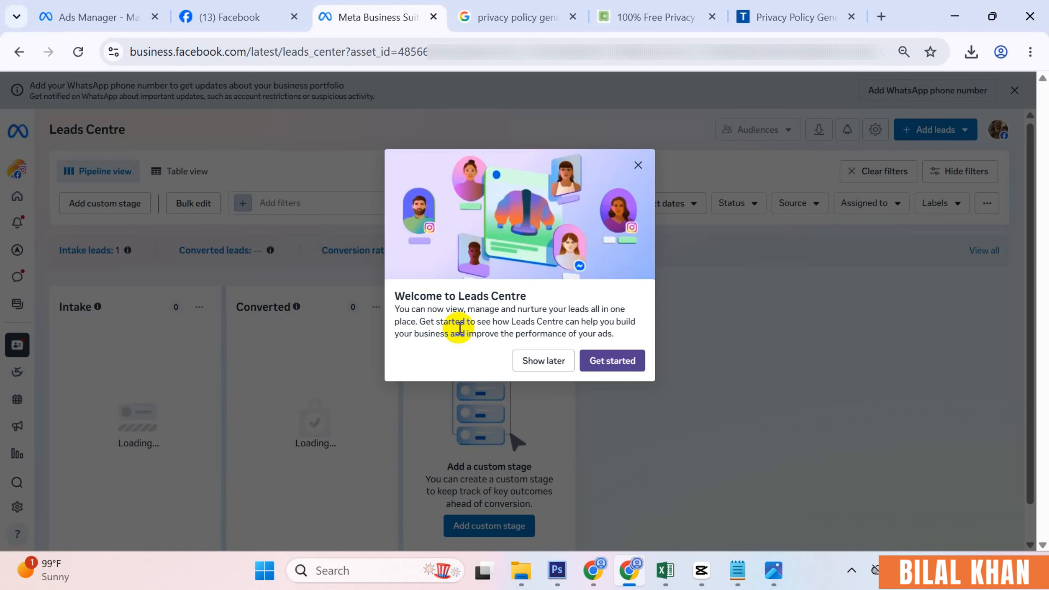
{"action": "left_click", "coordinate": [637, 165]}
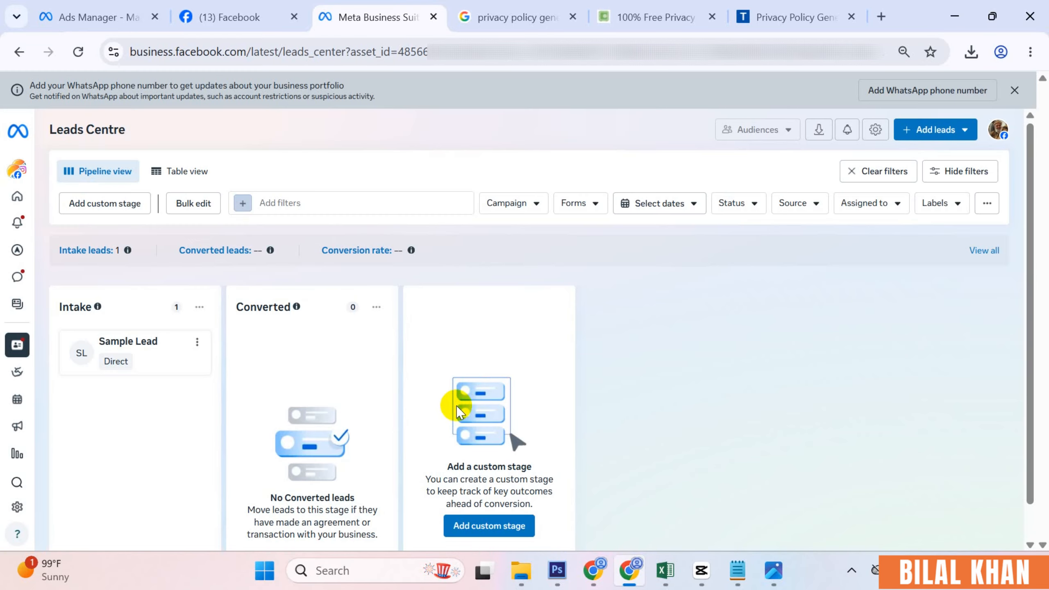
{"action": "scroll", "coordinate": [458, 411], "scroll_direction": "down", "scroll_amount": 1}
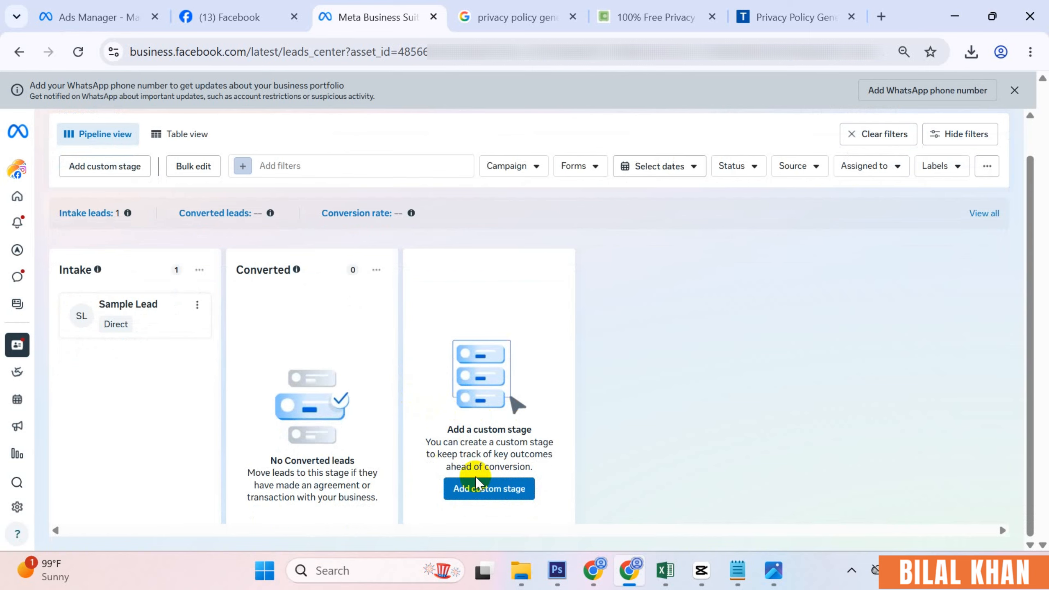
{"action": "left_click", "coordinate": [488, 491]}
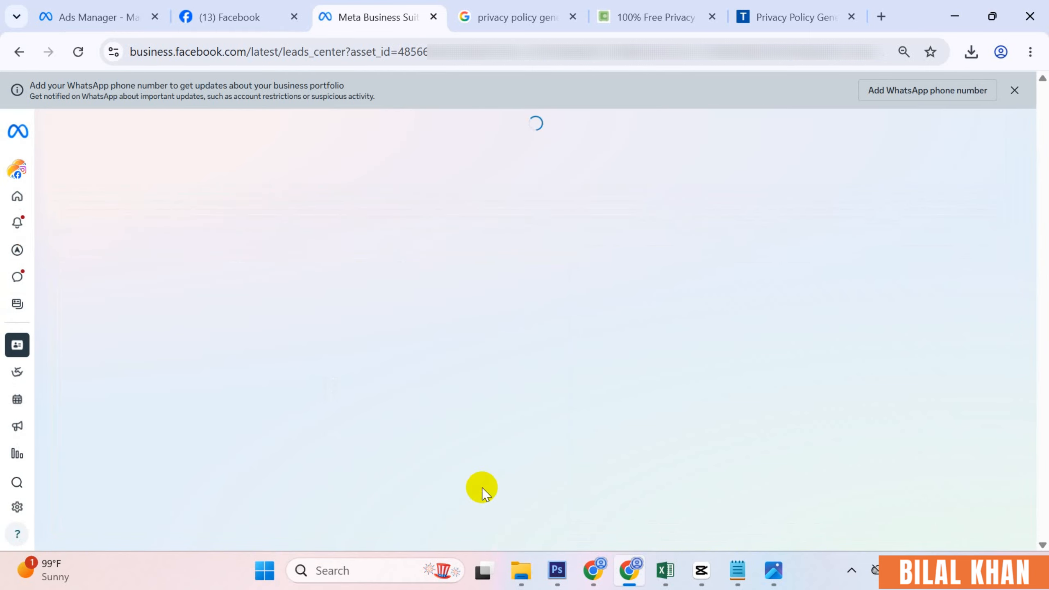
{"action": "scroll", "coordinate": [480, 434], "scroll_direction": "down", "scroll_amount": 1}
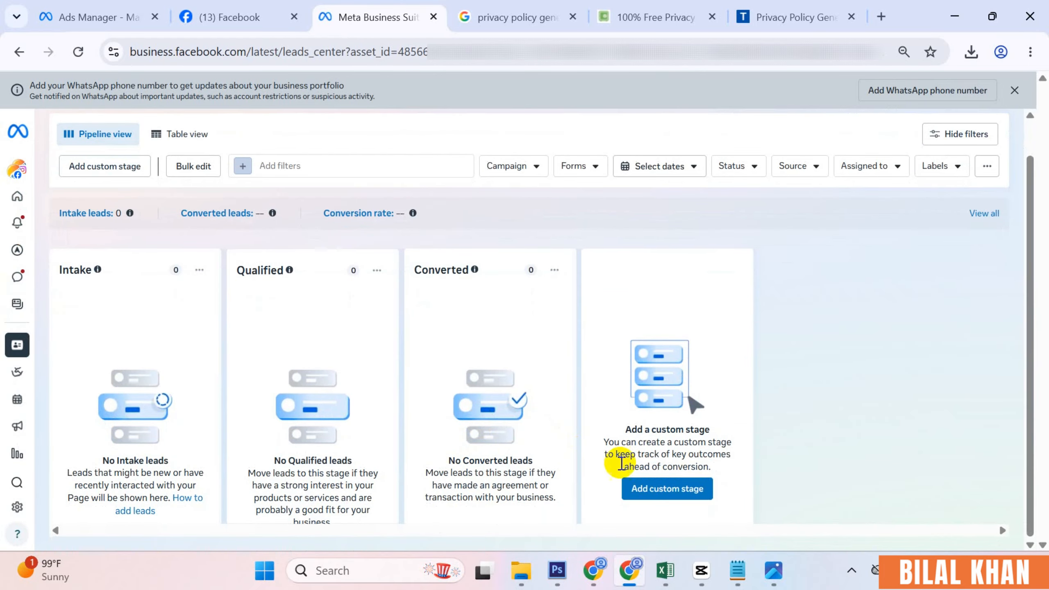
{"action": "left_click", "coordinate": [667, 488]}
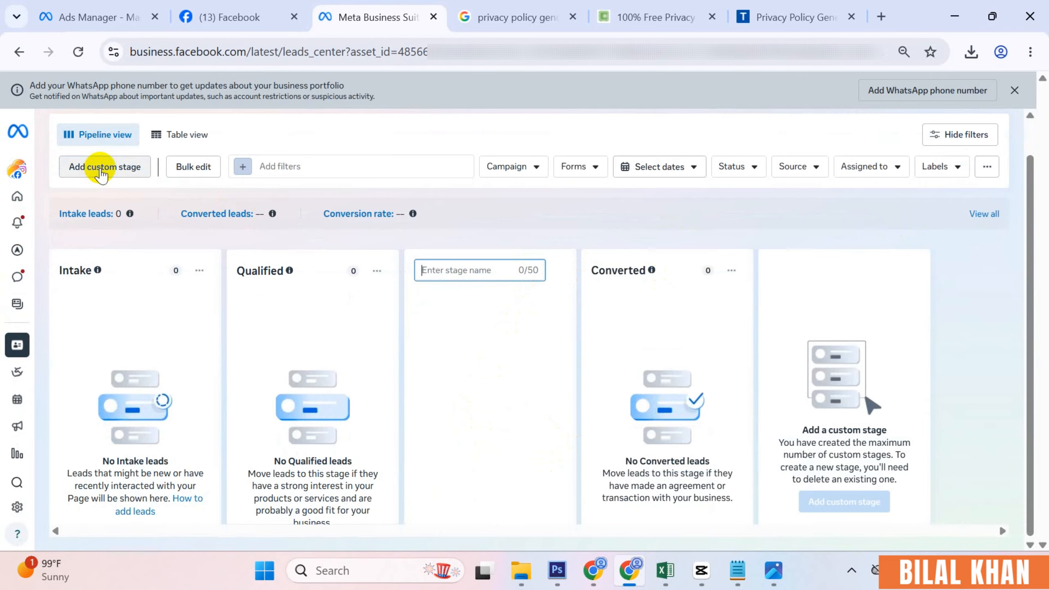
{"action": "left_click", "coordinate": [169, 134]}
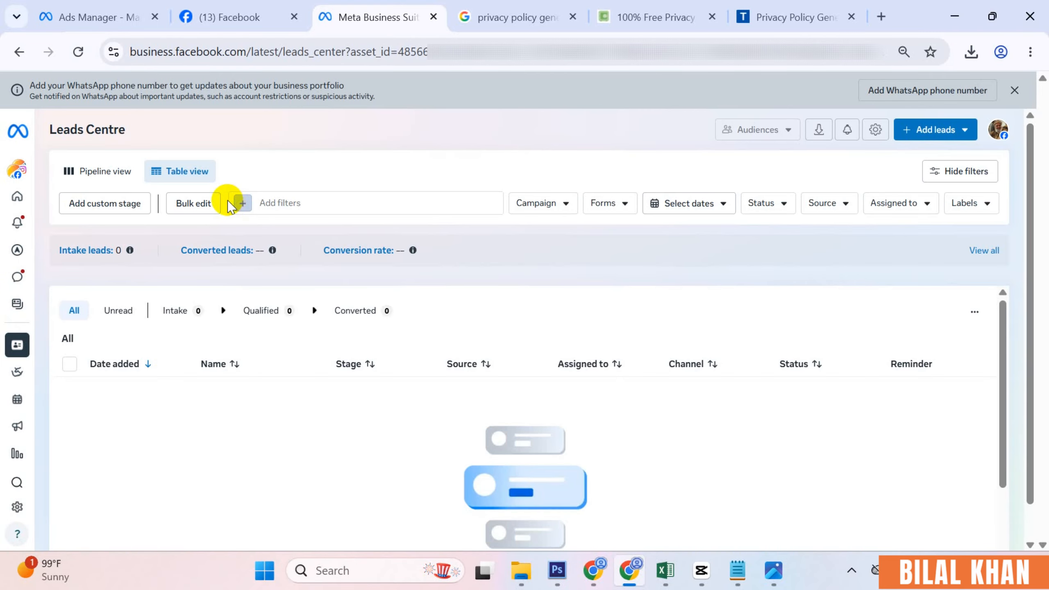
- In table view, check the Campaign filter options and open the Add leads dropdown
{"action": "scroll", "coordinate": [254, 393], "scroll_direction": "down", "scroll_amount": 2}
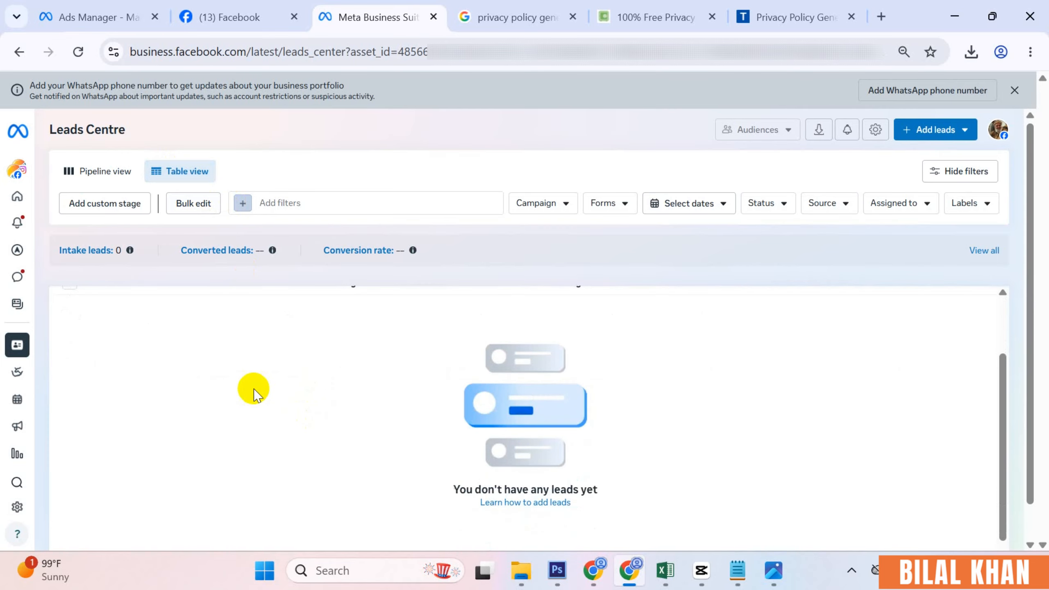
{"action": "scroll", "coordinate": [254, 392], "scroll_direction": "up", "scroll_amount": 2}
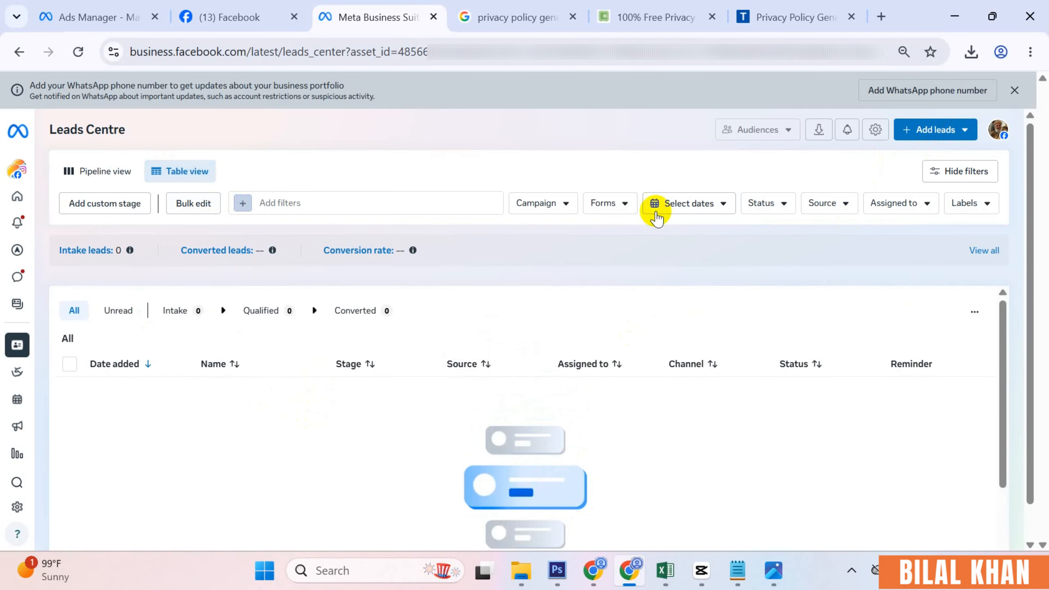
{"action": "left_click", "coordinate": [553, 203]}
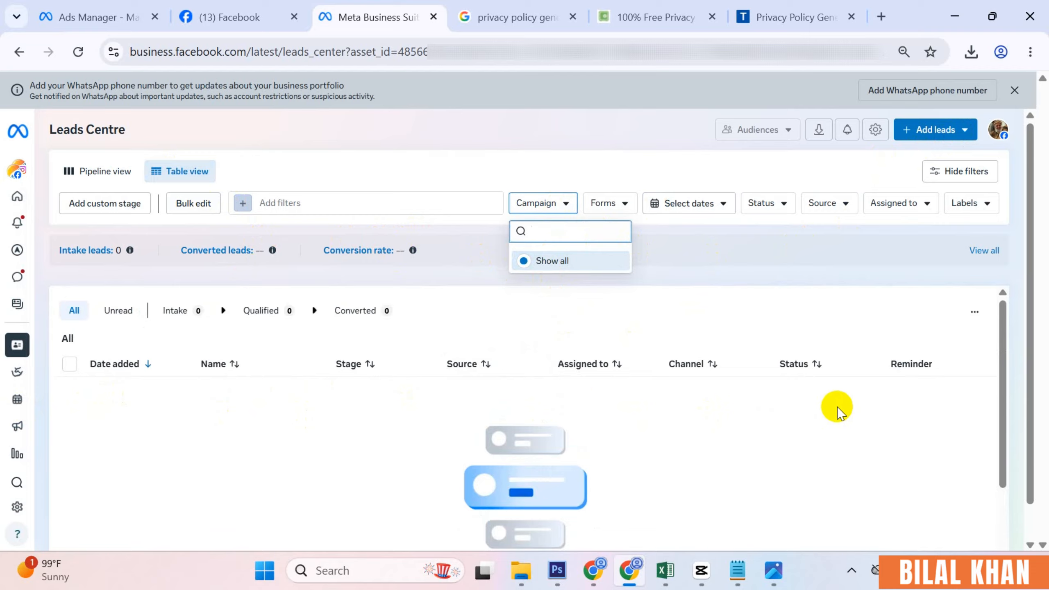
{"action": "left_click", "coordinate": [941, 138]}
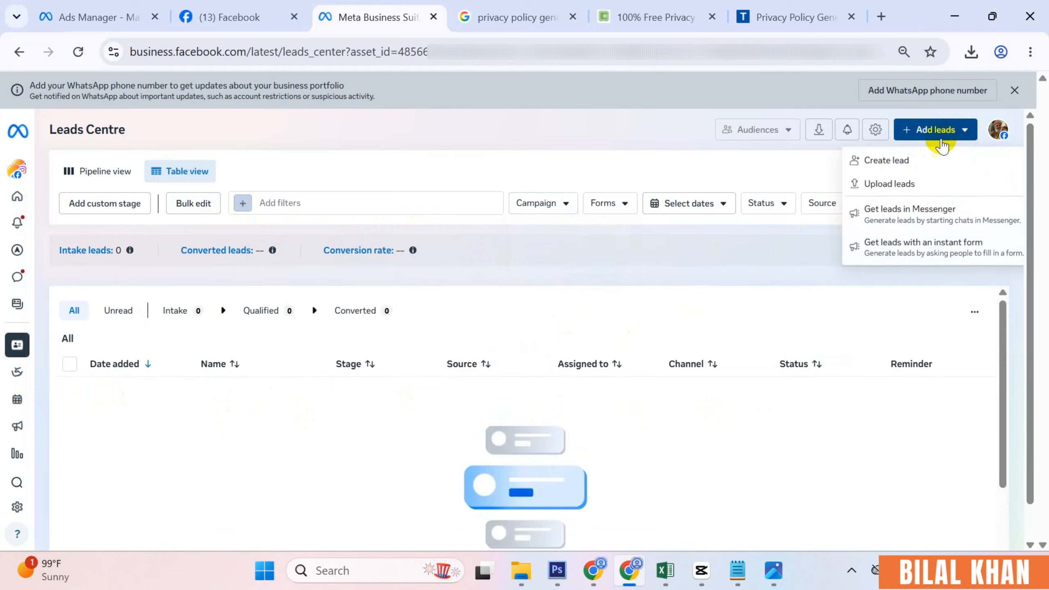
- Manually create a lead with only a first name and phone number, saving it to Intake
{"action": "left_click", "coordinate": [907, 164]}
{"action": "left_click", "coordinate": [453, 215]}
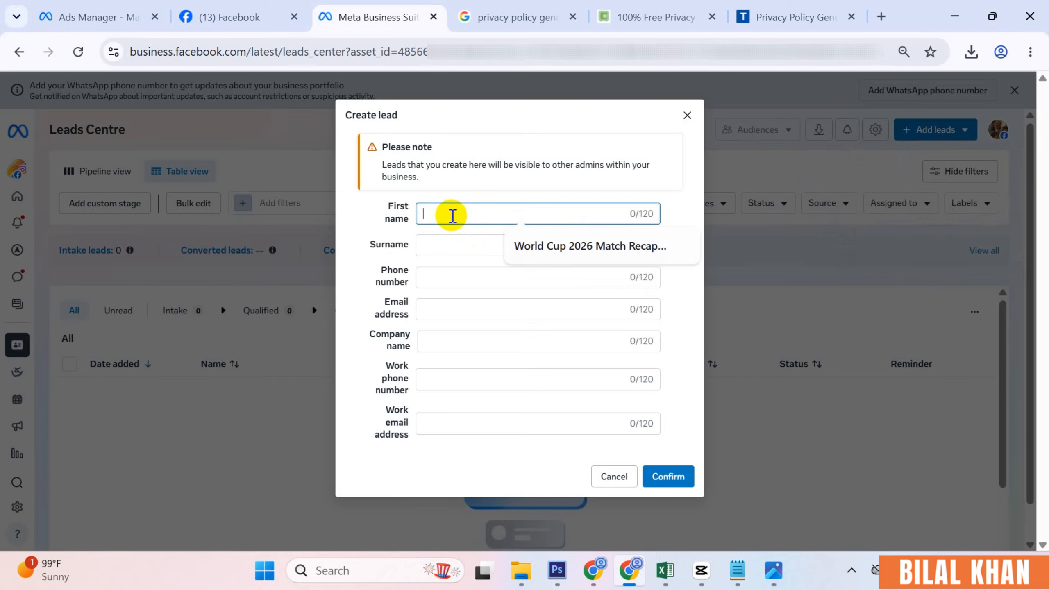
{"action": "type", "text": "Bilal"}
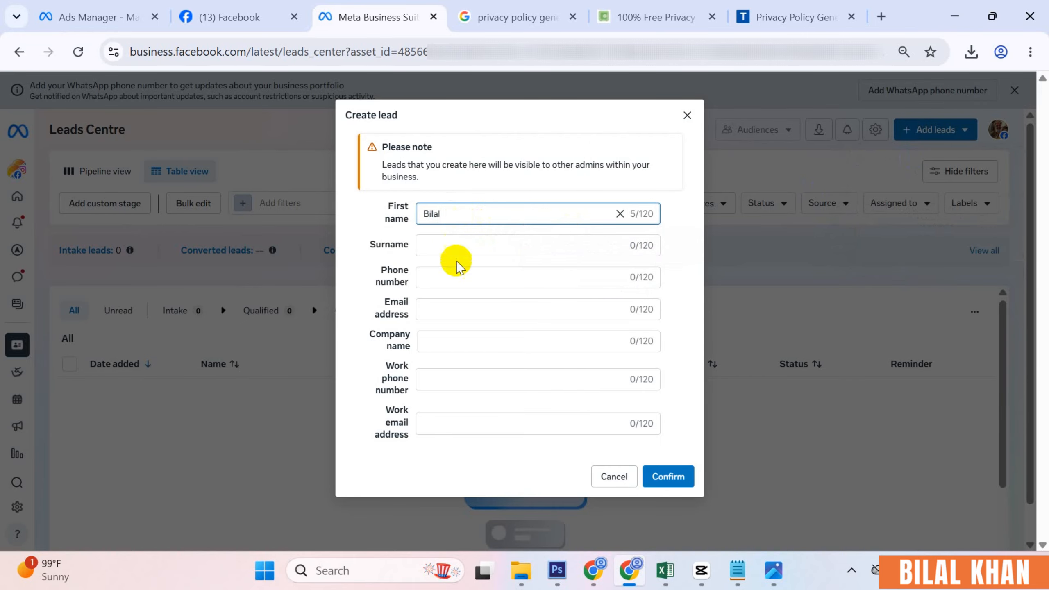
{"action": "left_click", "coordinate": [461, 273]}
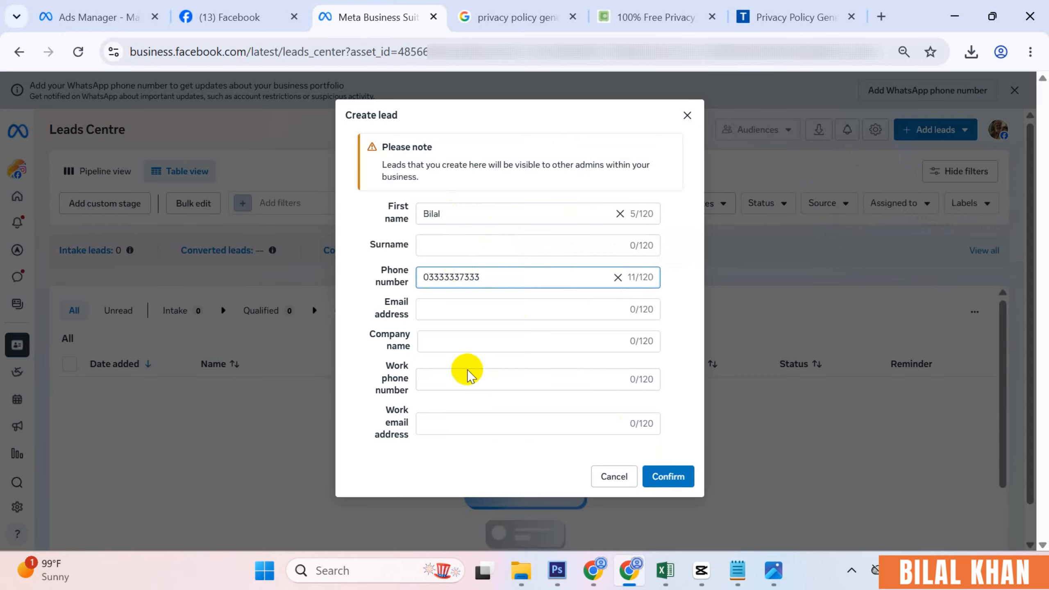
{"action": "left_click", "coordinate": [679, 476]}
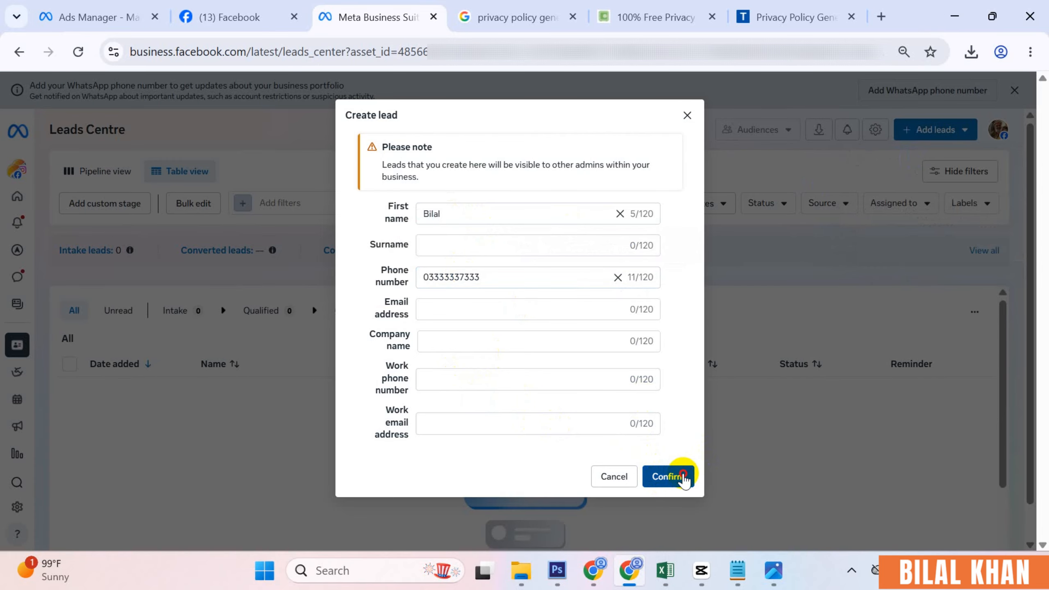
{"action": "left_click", "coordinate": [657, 476]}
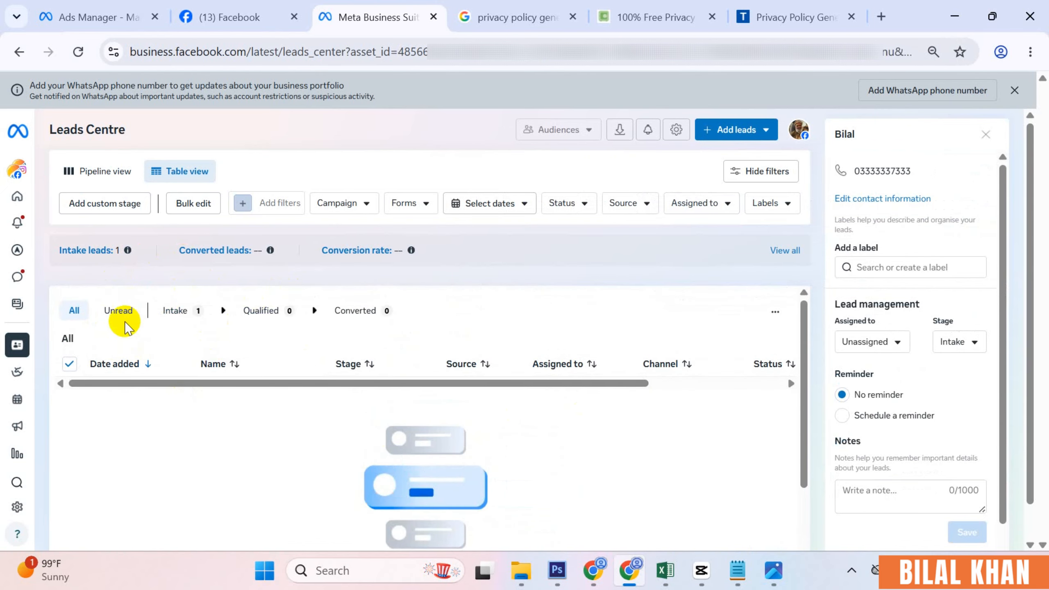
- Close the lead panel and check the Campaign, Forms, date and Status filters without applying any
{"action": "left_click", "coordinate": [74, 52]}
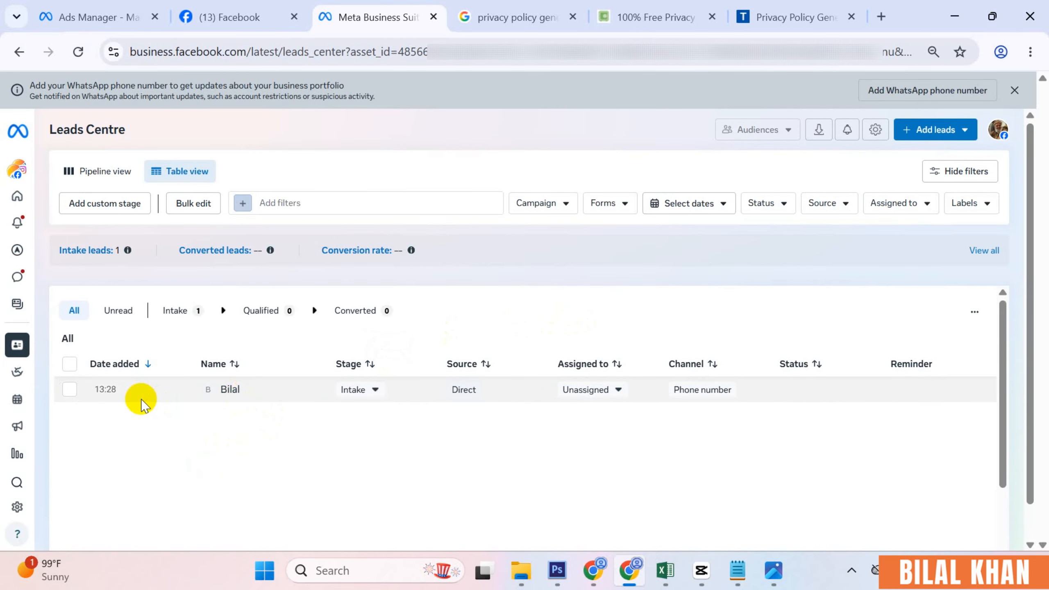
{"action": "left_click", "coordinate": [563, 206]}
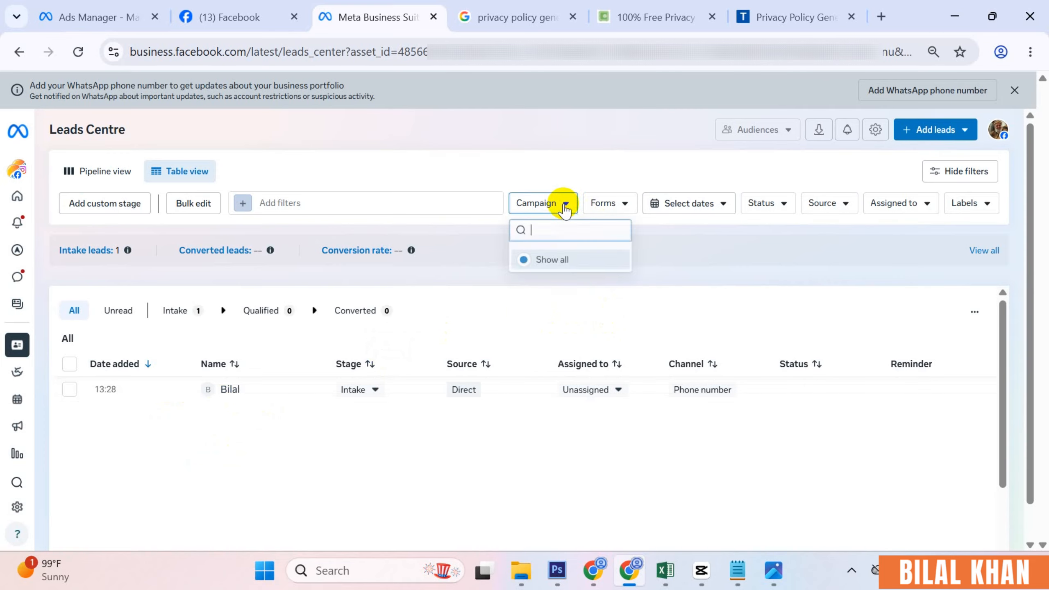
{"action": "left_click", "coordinate": [615, 203]}
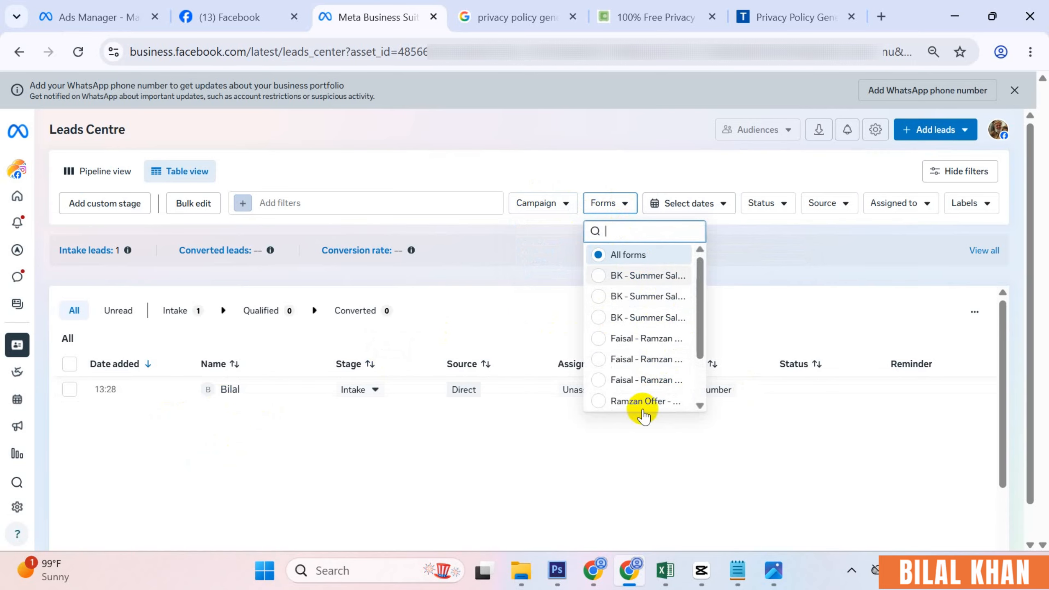
{"action": "left_click", "coordinate": [739, 232]}
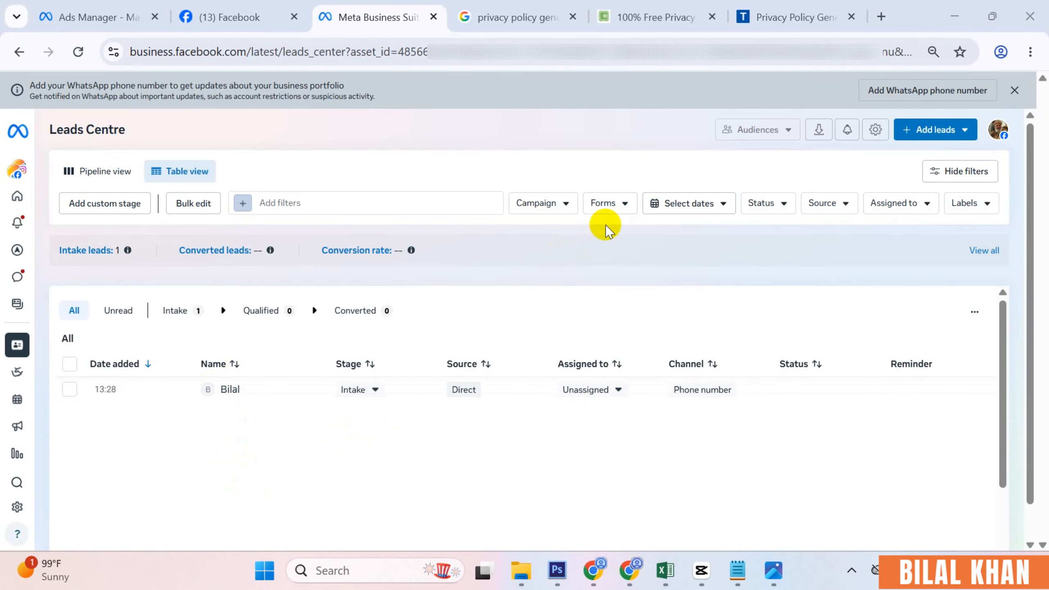
{"action": "left_click", "coordinate": [685, 204]}
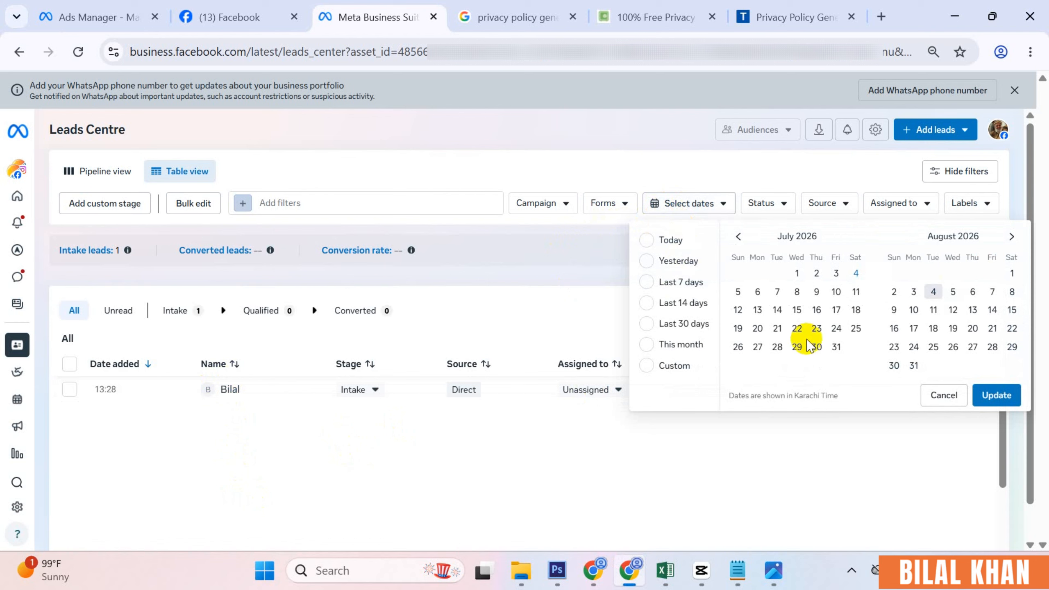
{"action": "left_click", "coordinate": [598, 235]}
{"action": "left_click", "coordinate": [770, 215]}
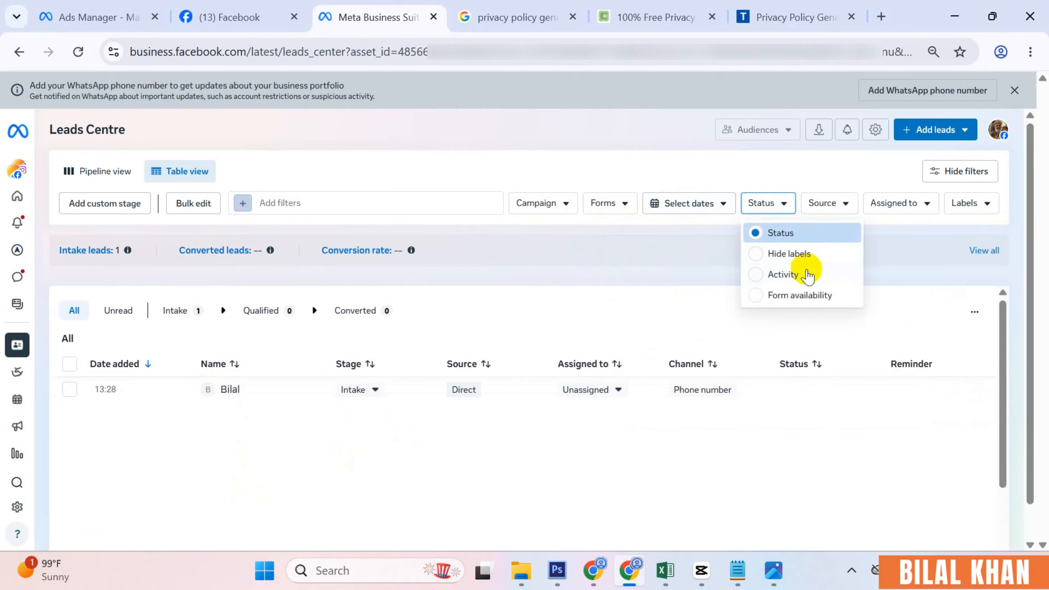
{"action": "left_click", "coordinate": [746, 249]}
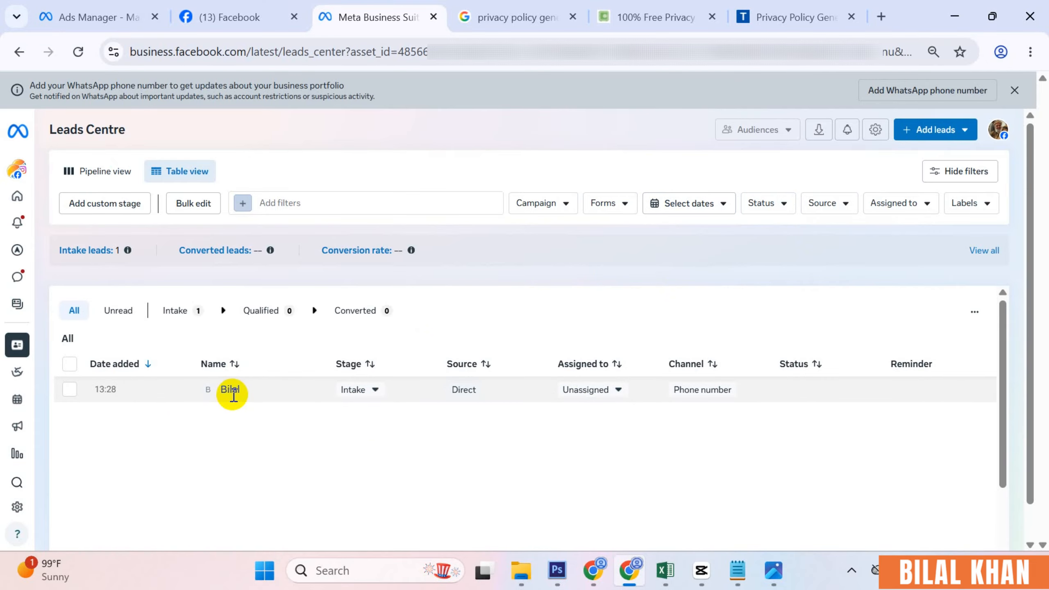
- Move the lead from Intake to the Qualified stage
{"action": "left_click", "coordinate": [375, 390]}
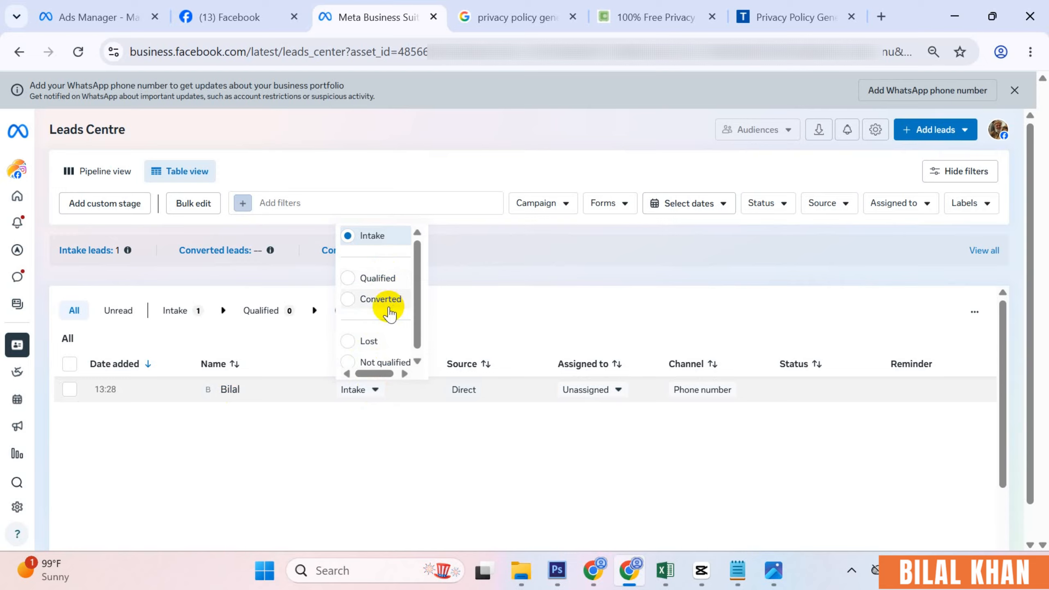
{"action": "left_click", "coordinate": [374, 390]}
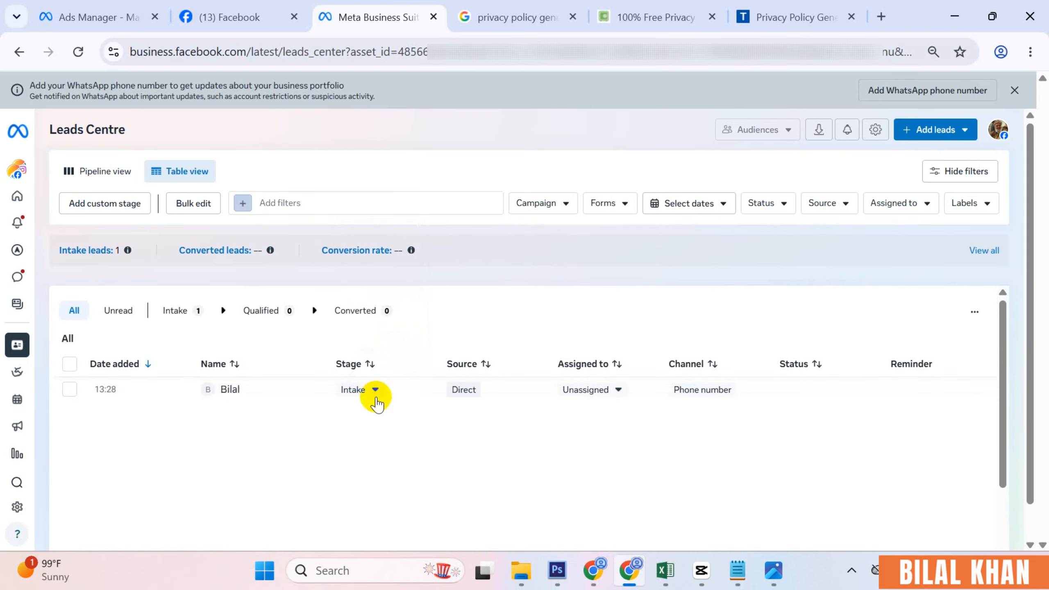
{"action": "left_click", "coordinate": [369, 390]}
{"action": "left_click", "coordinate": [374, 389]}
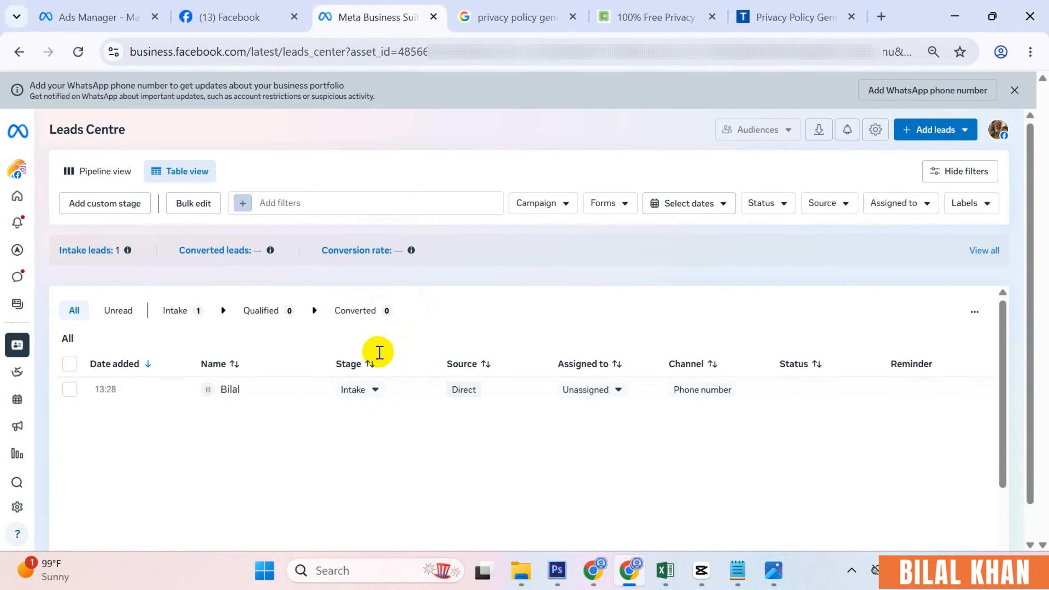
{"action": "left_click", "coordinate": [374, 390]}
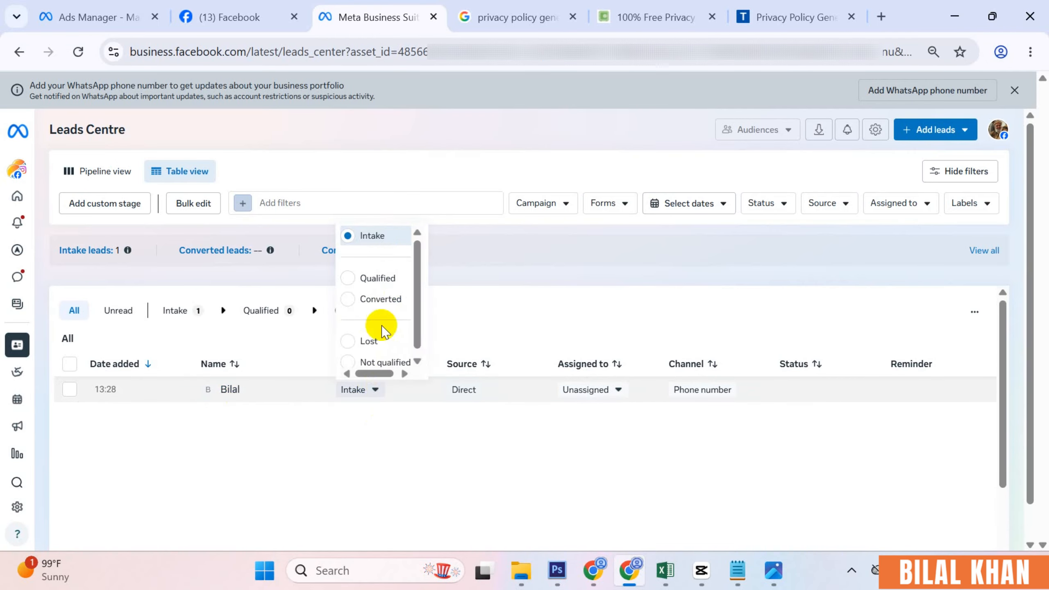
{"action": "left_click", "coordinate": [385, 280]}
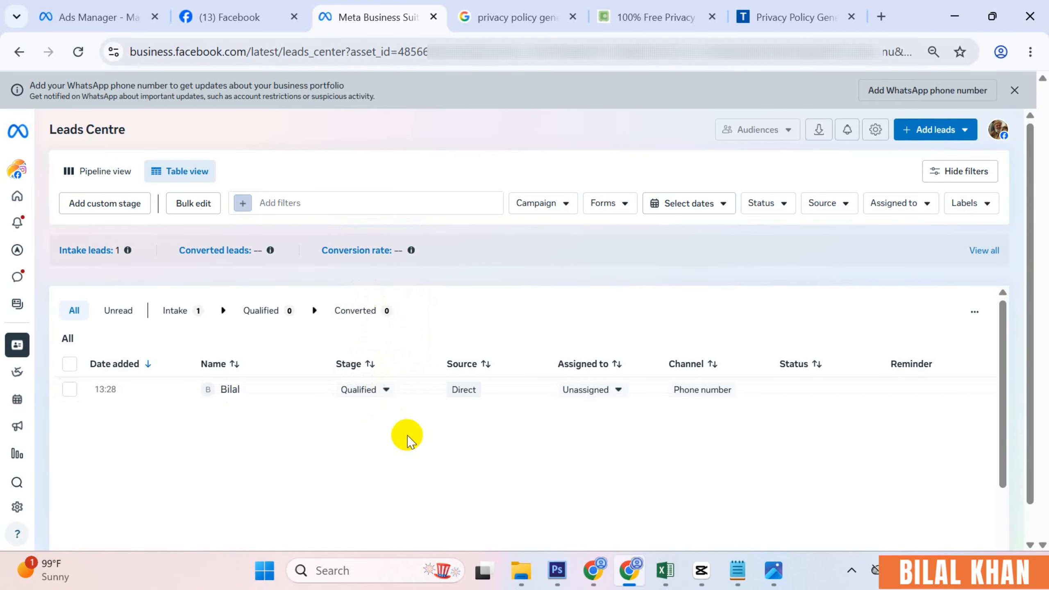
- Advance the lead to Converted and open the lead funnel stage settings
{"action": "left_click", "coordinate": [387, 390]}
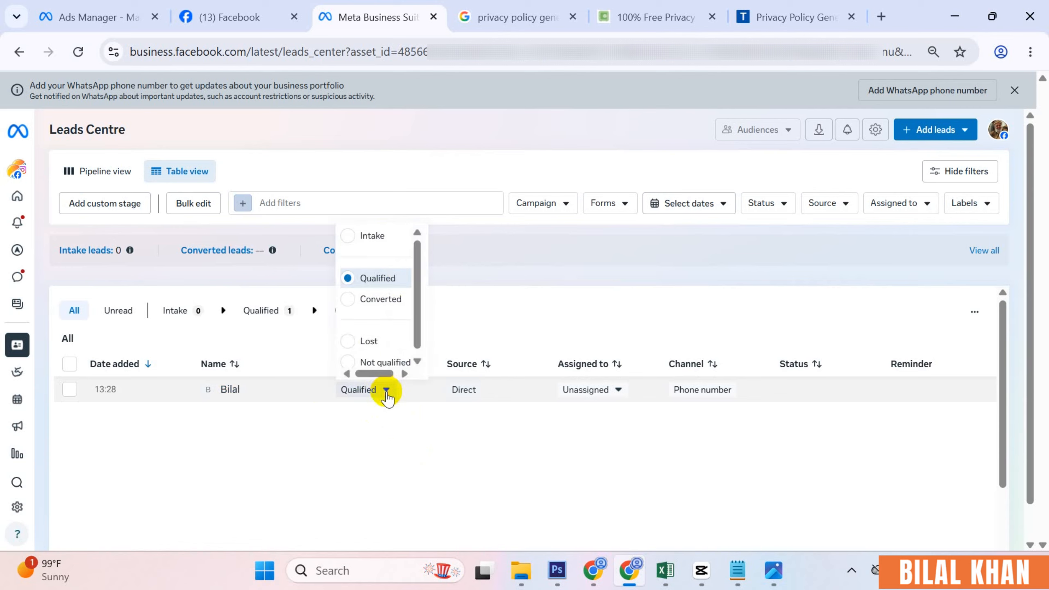
{"action": "left_click", "coordinate": [380, 299]}
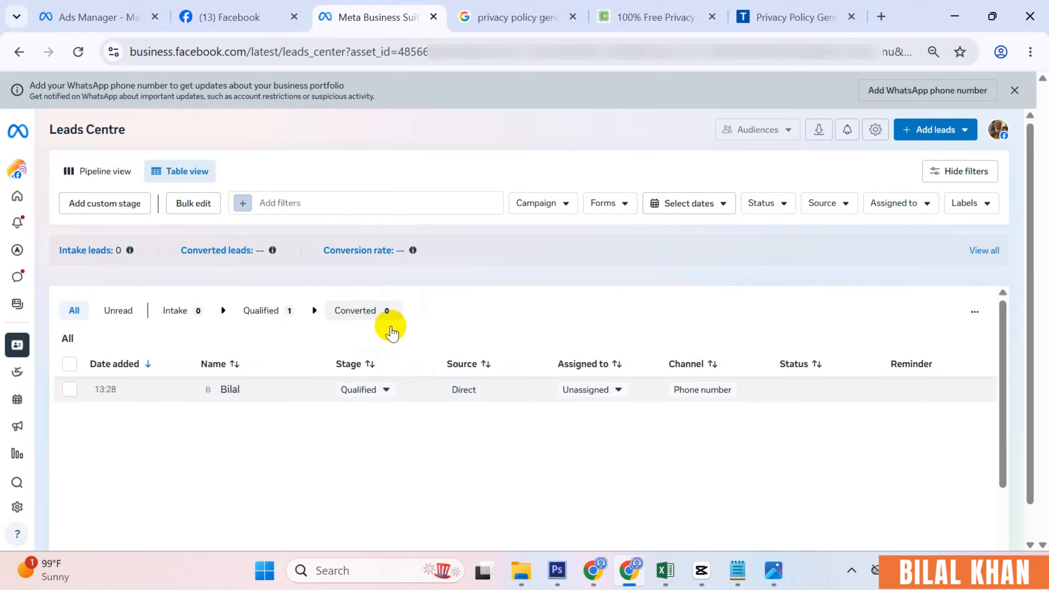
{"action": "left_click", "coordinate": [386, 390]}
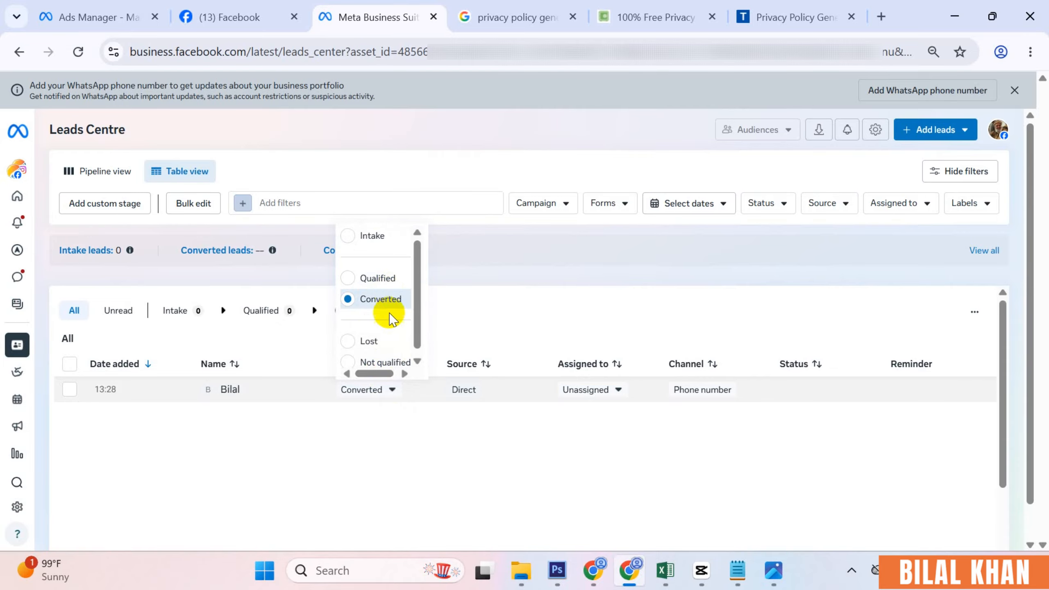
{"action": "left_click", "coordinate": [395, 462]}
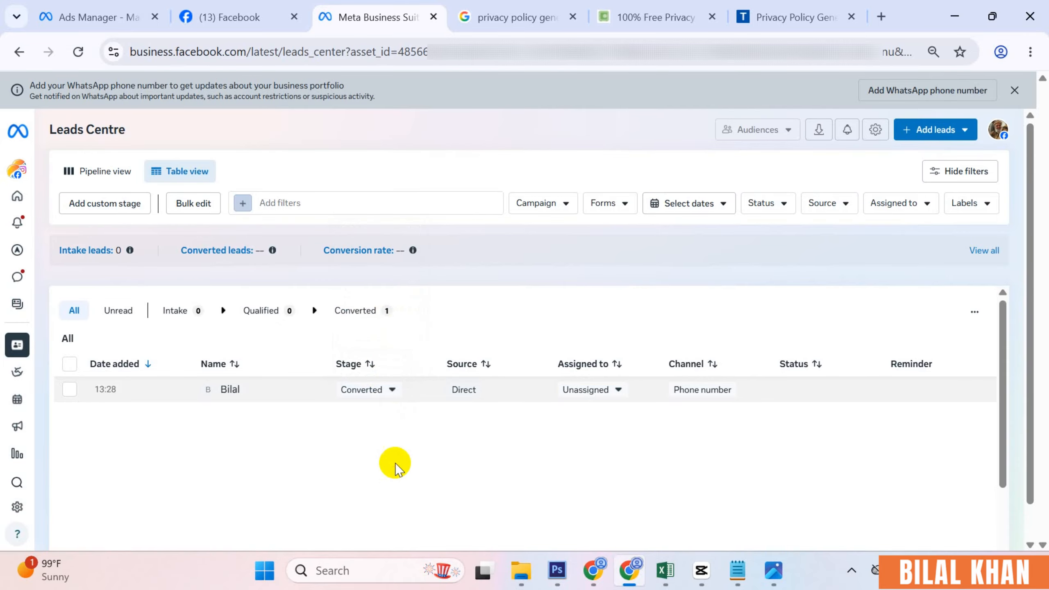
{"action": "left_click", "coordinate": [126, 206]}
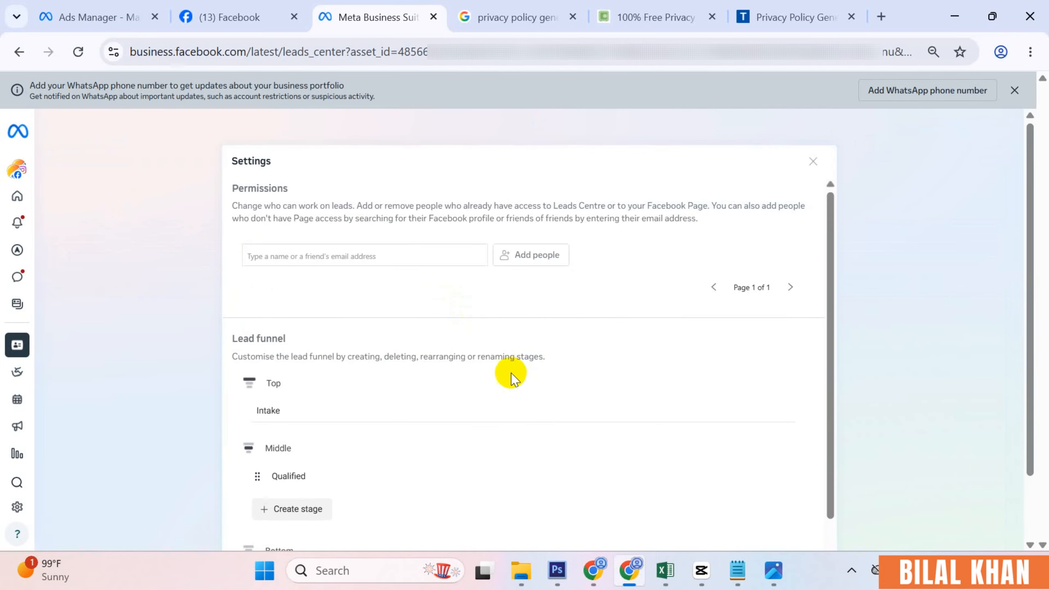
{"action": "scroll", "coordinate": [433, 395], "scroll_direction": "down", "scroll_amount": 2}
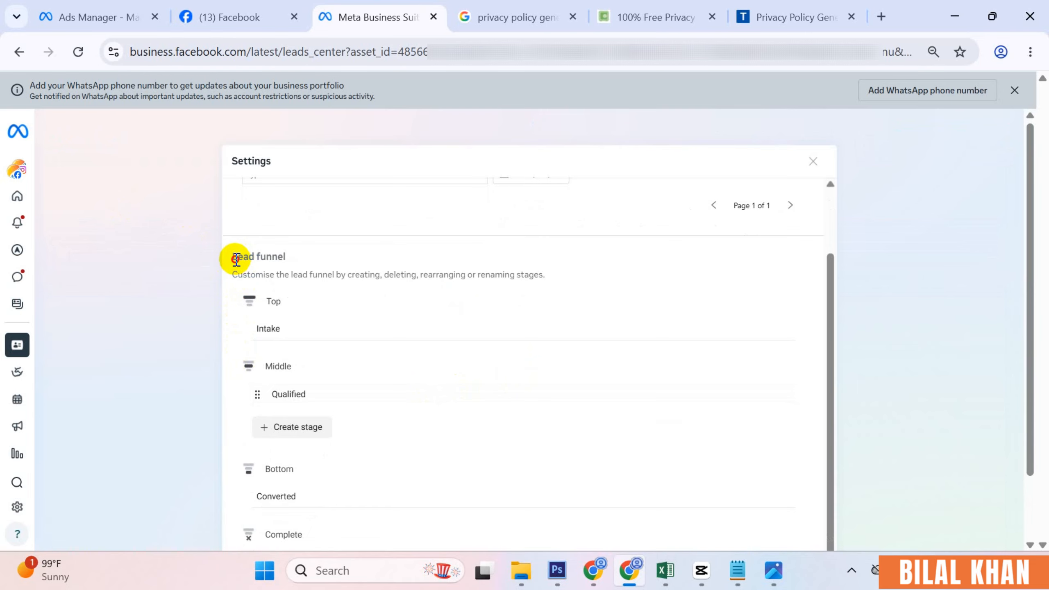
{"action": "left_click_drag", "start_coordinate": [237, 259], "coordinate": [265, 257]}
{"action": "scroll", "coordinate": [368, 335], "scroll_direction": "down", "scroll_amount": 1}
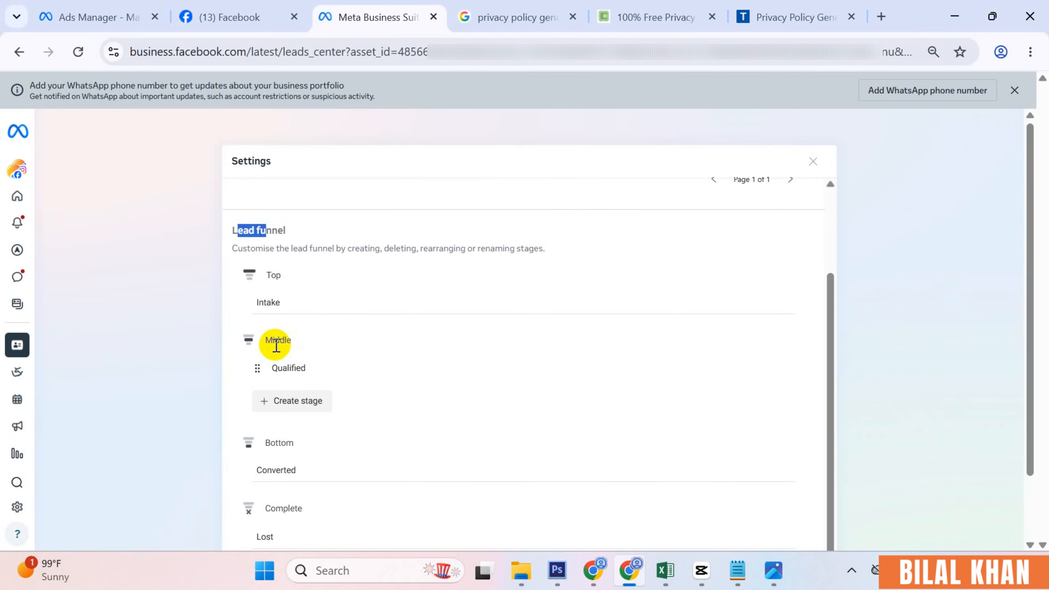
{"action": "left_click_drag", "start_coordinate": [272, 342], "coordinate": [293, 340]}
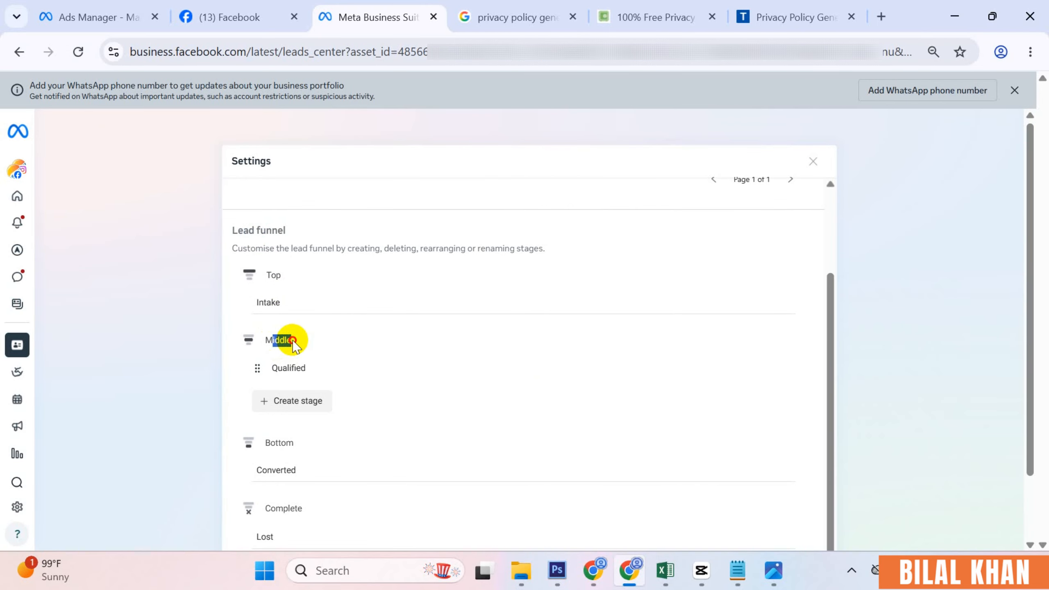
{"action": "left_click", "coordinate": [301, 408]}
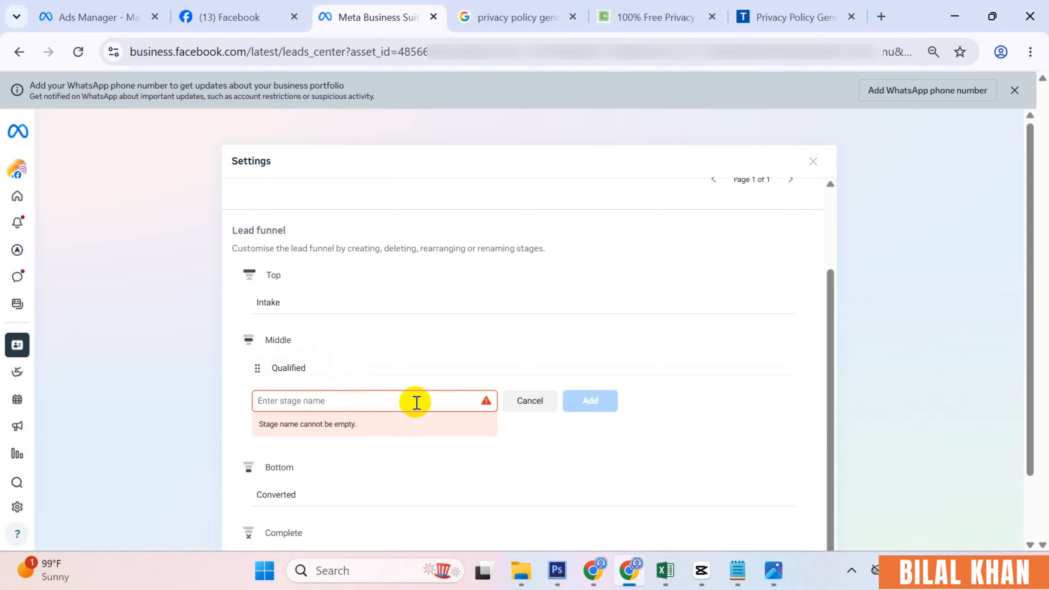
{"action": "left_click", "coordinate": [533, 405]}
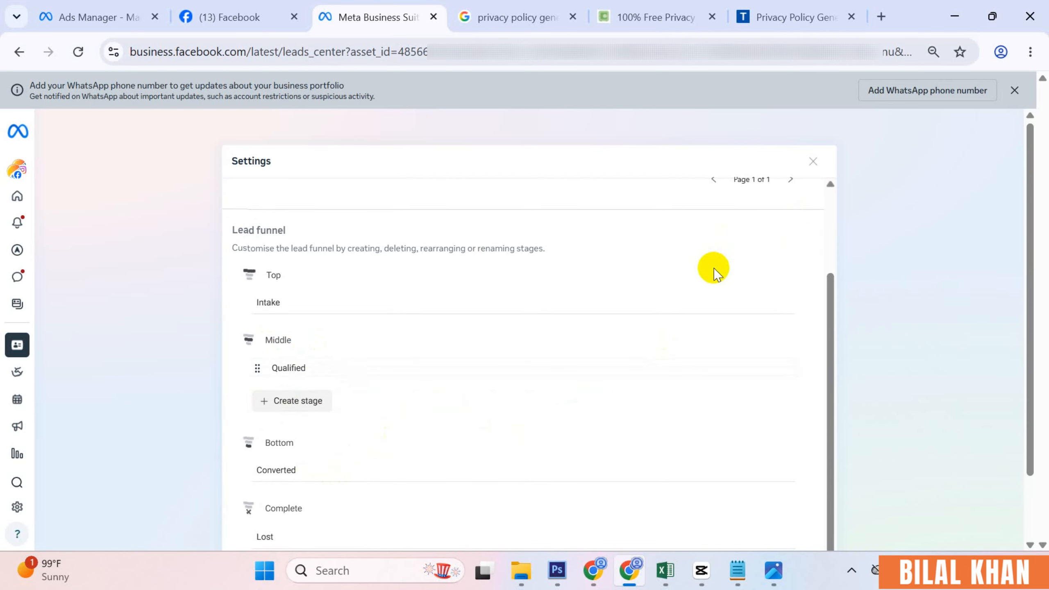
{"action": "left_click", "coordinate": [812, 161]}
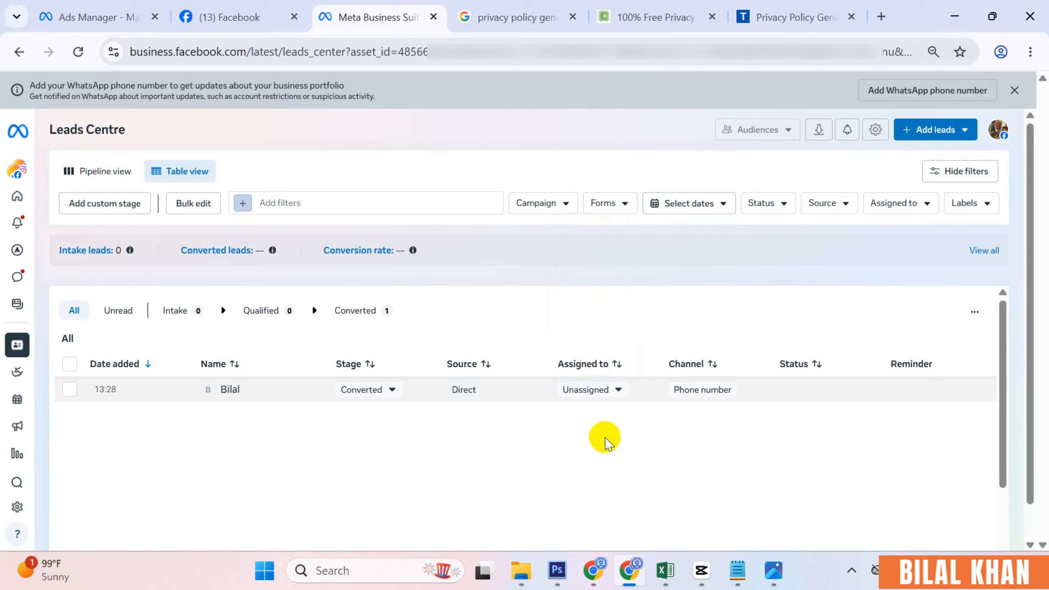
- Review the lead's Assigned to choices without changing them, then reopen the lead funnel settings
{"action": "left_click", "coordinate": [612, 389]}
{"action": "left_click", "coordinate": [596, 295]}
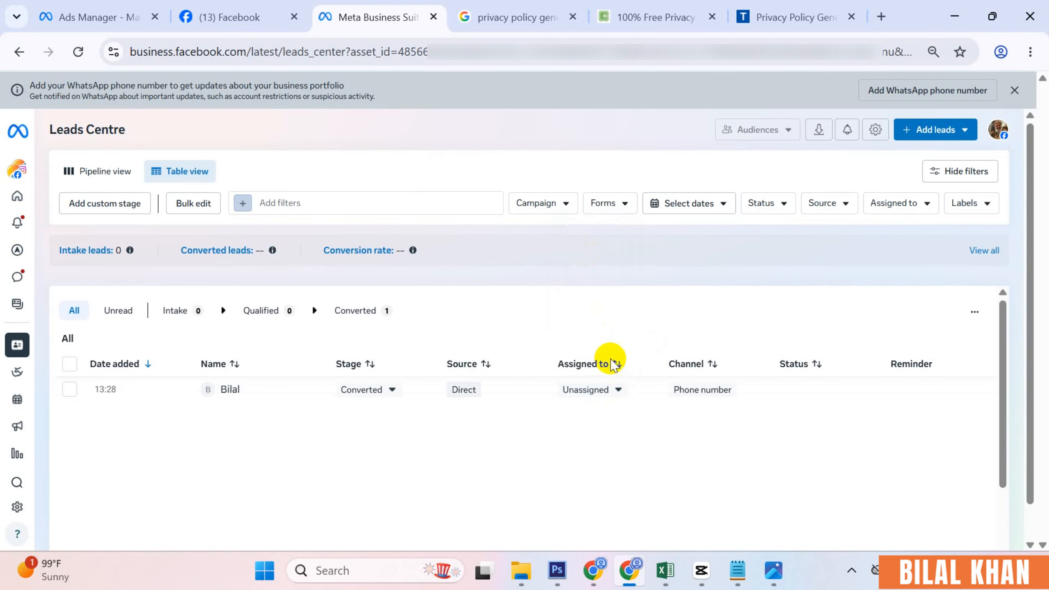
{"action": "left_click", "coordinate": [616, 390]}
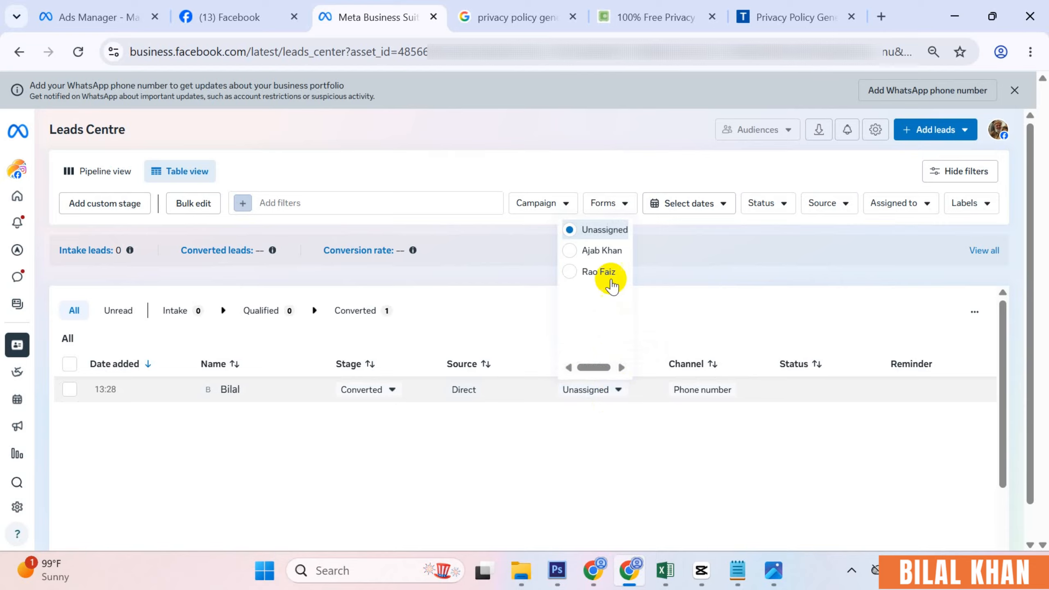
{"action": "left_click", "coordinate": [588, 428]}
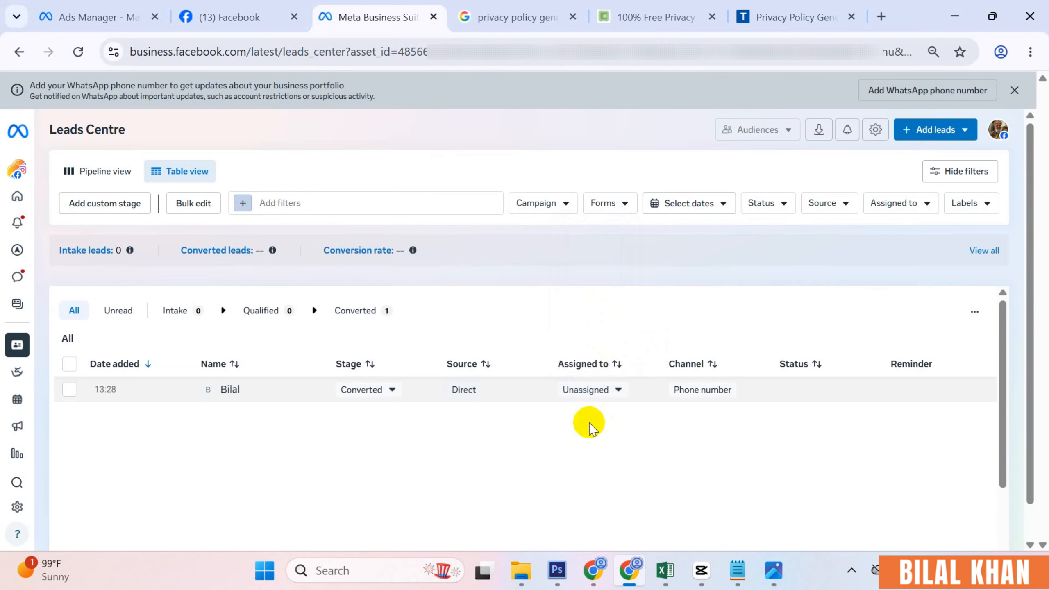
{"action": "left_click", "coordinate": [99, 212]}
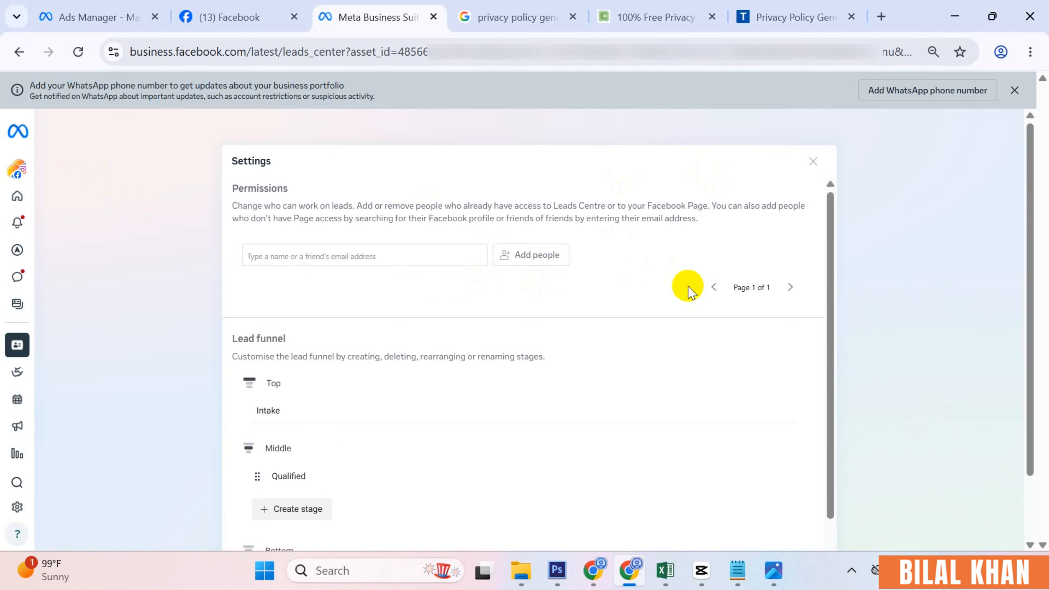
{"action": "scroll", "coordinate": [702, 285], "scroll_direction": "down", "scroll_amount": 3}
- Close Settings and assign the converted lead to a team member
{"action": "scroll", "coordinate": [768, 232], "scroll_direction": "up", "scroll_amount": 3}
{"action": "left_click", "coordinate": [813, 157]}
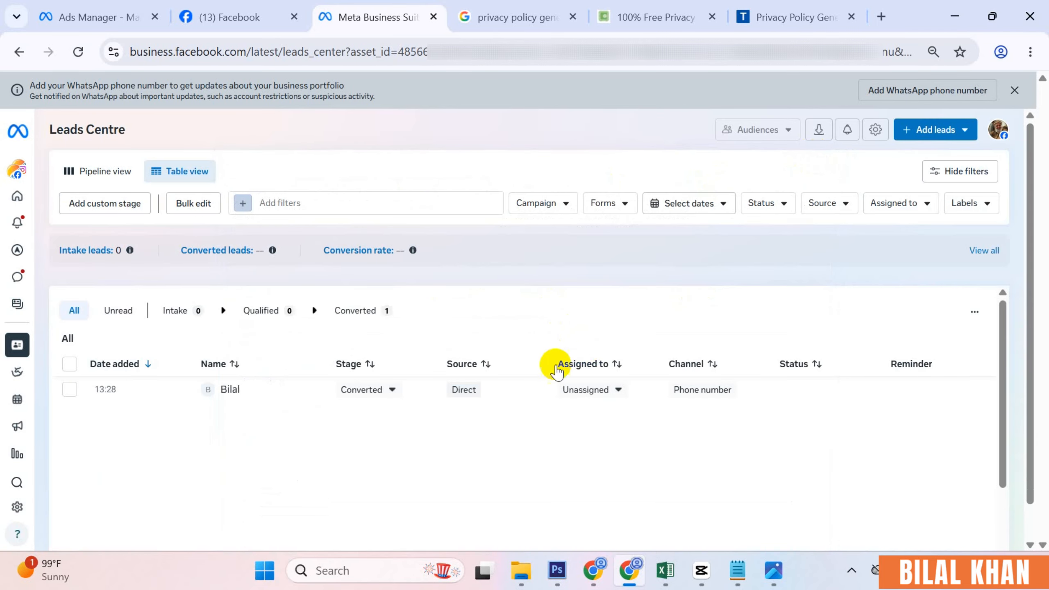
{"action": "left_click", "coordinate": [607, 395]}
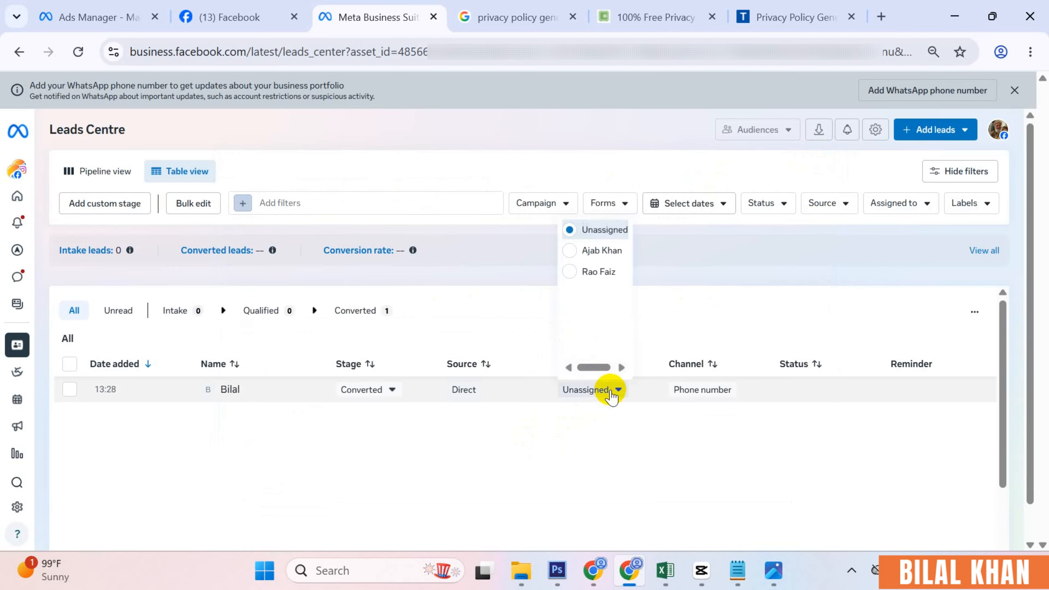
{"action": "left_click", "coordinate": [604, 272]}
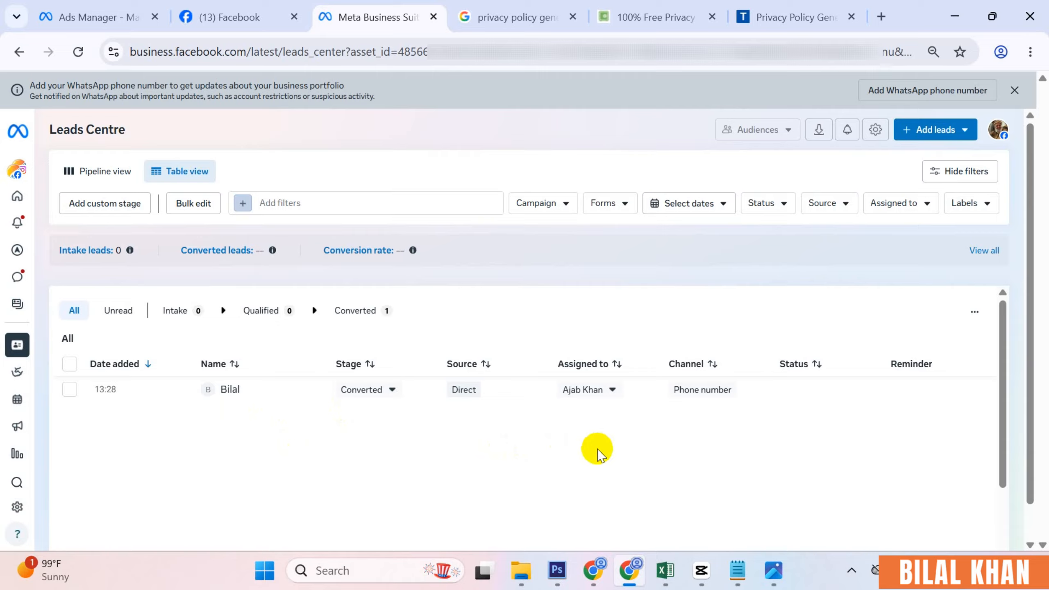
- Try the Campaign filter, then filter the leads to the summer sale form
{"action": "left_click", "coordinate": [569, 204]}
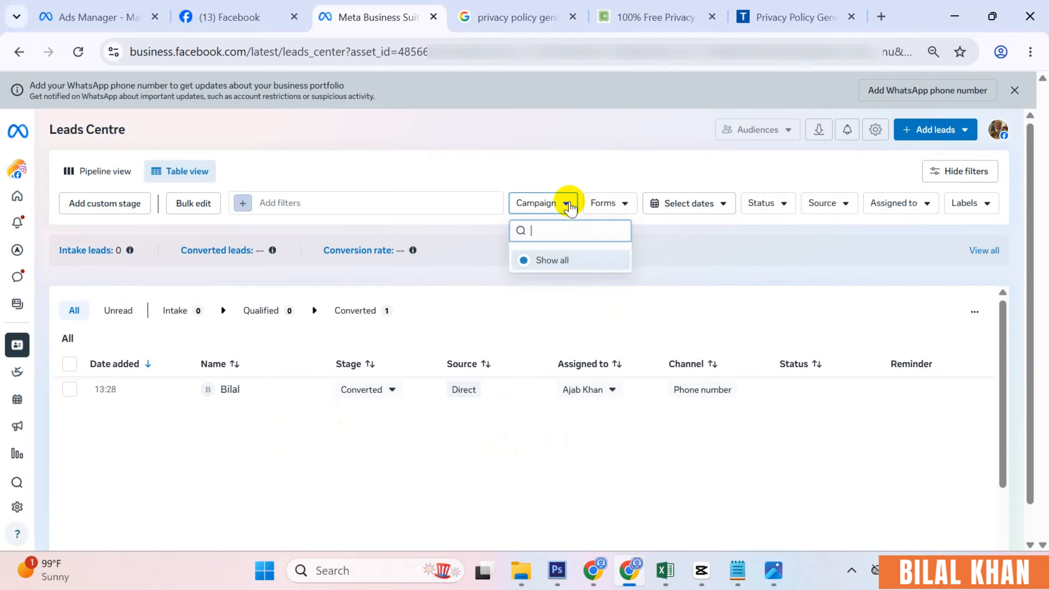
{"action": "left_click", "coordinate": [569, 206]}
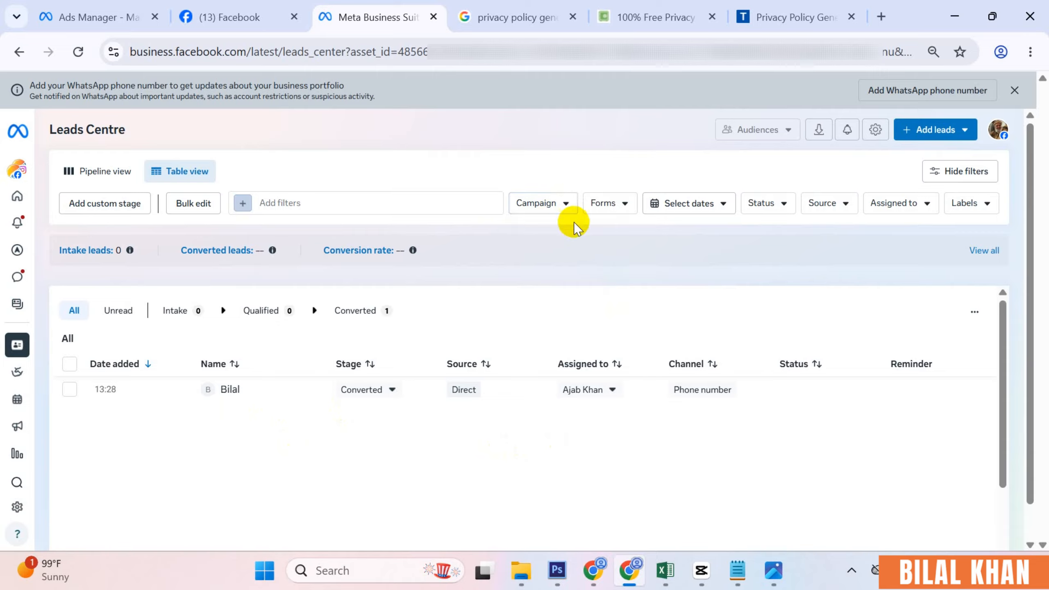
{"action": "left_click", "coordinate": [558, 203]}
{"action": "left_click", "coordinate": [557, 204]}
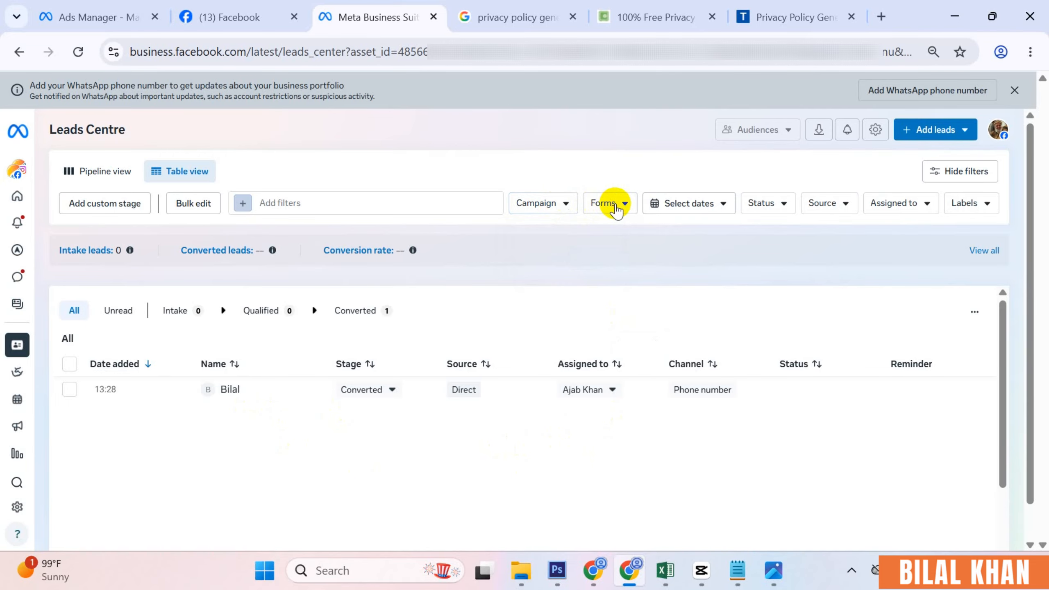
{"action": "left_click", "coordinate": [611, 205]}
{"action": "left_click", "coordinate": [611, 206]}
{"action": "left_click", "coordinate": [613, 206]}
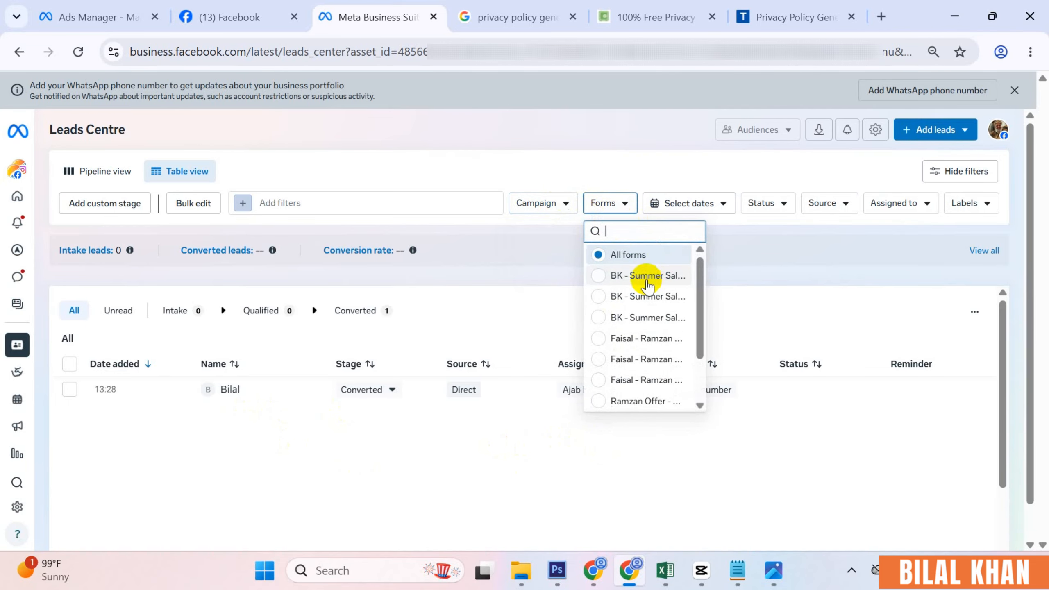
{"action": "left_click", "coordinate": [646, 281]}
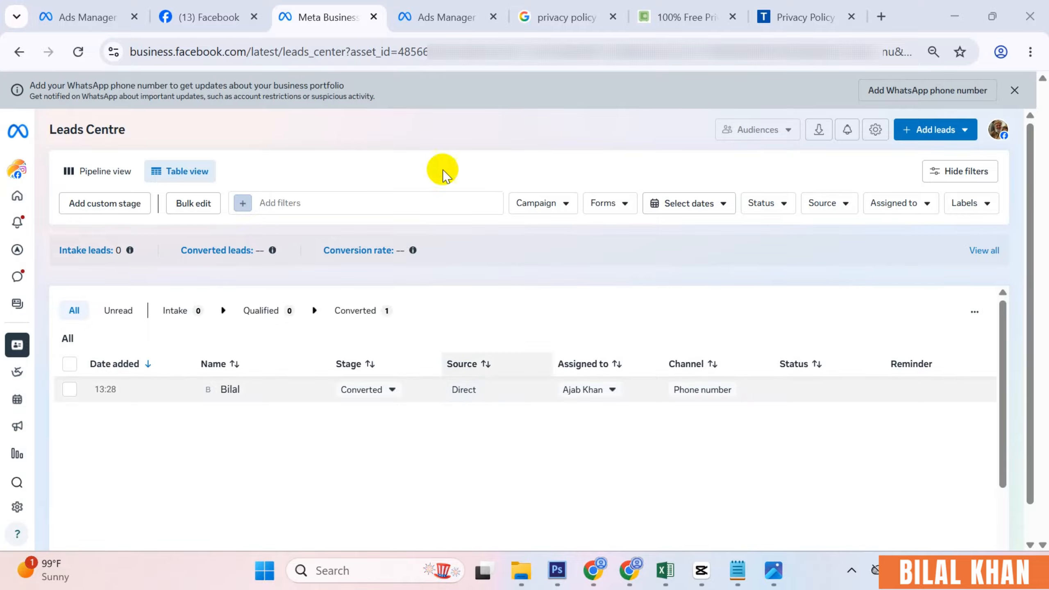
- Start a new instant form from scratch as Rich creative, keeping Open sharing and Optimised delivery
{"action": "left_click", "coordinate": [434, 18]}
{"action": "left_click", "coordinate": [428, 436]}
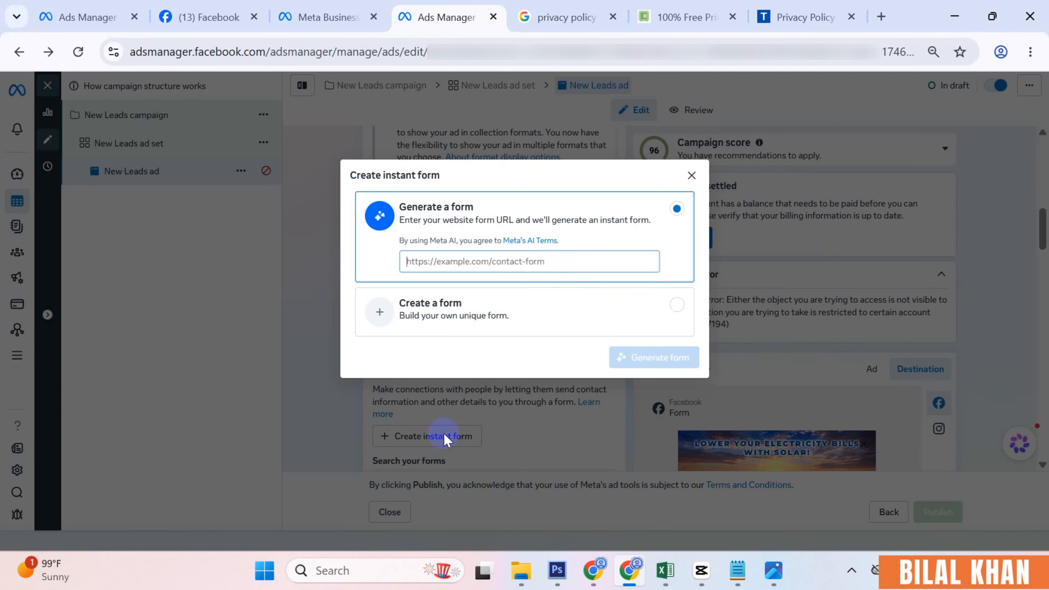
{"action": "left_click", "coordinate": [459, 301]}
{"action": "left_click", "coordinate": [663, 358]}
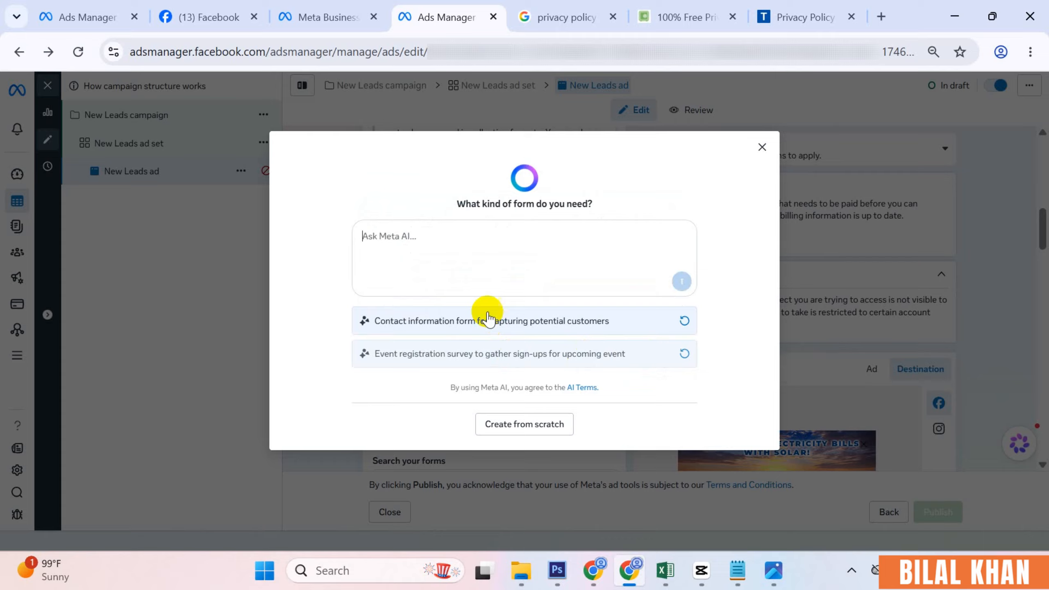
{"action": "left_click", "coordinate": [514, 423]}
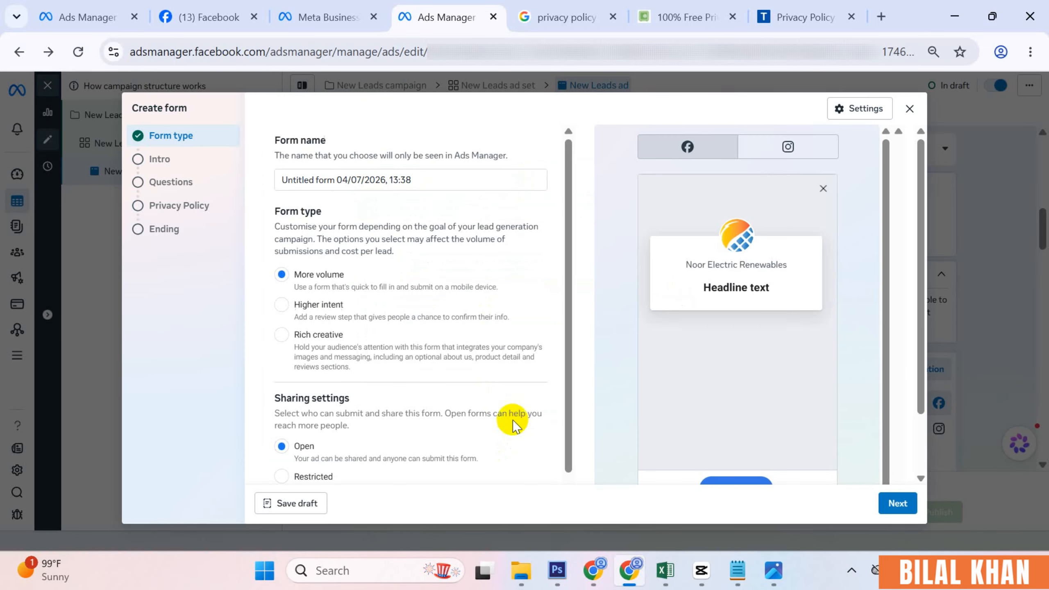
{"action": "left_click", "coordinate": [309, 336]}
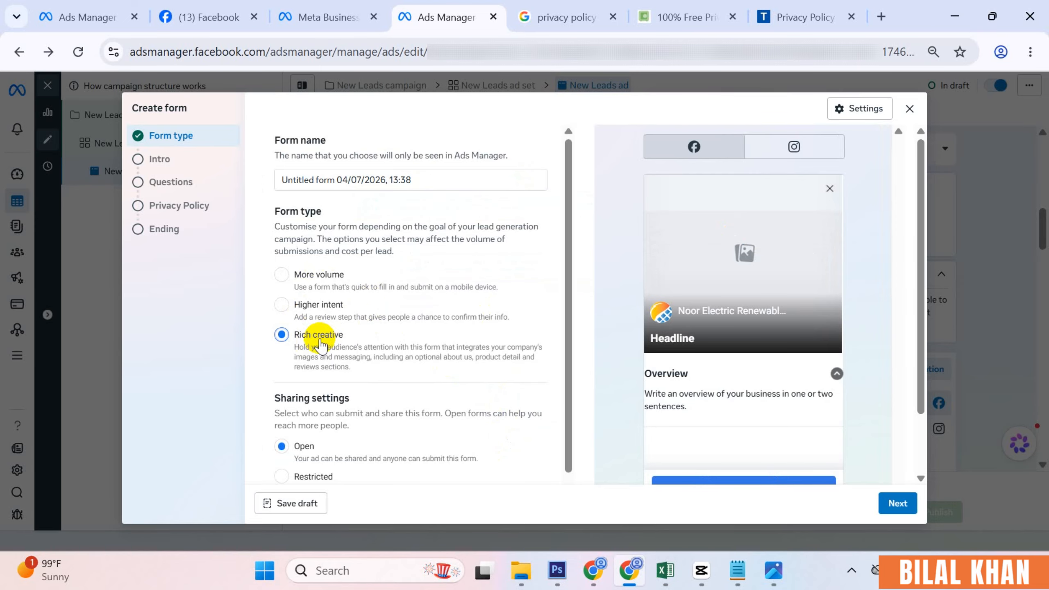
{"action": "scroll", "coordinate": [428, 351], "scroll_direction": "down", "scroll_amount": 4}
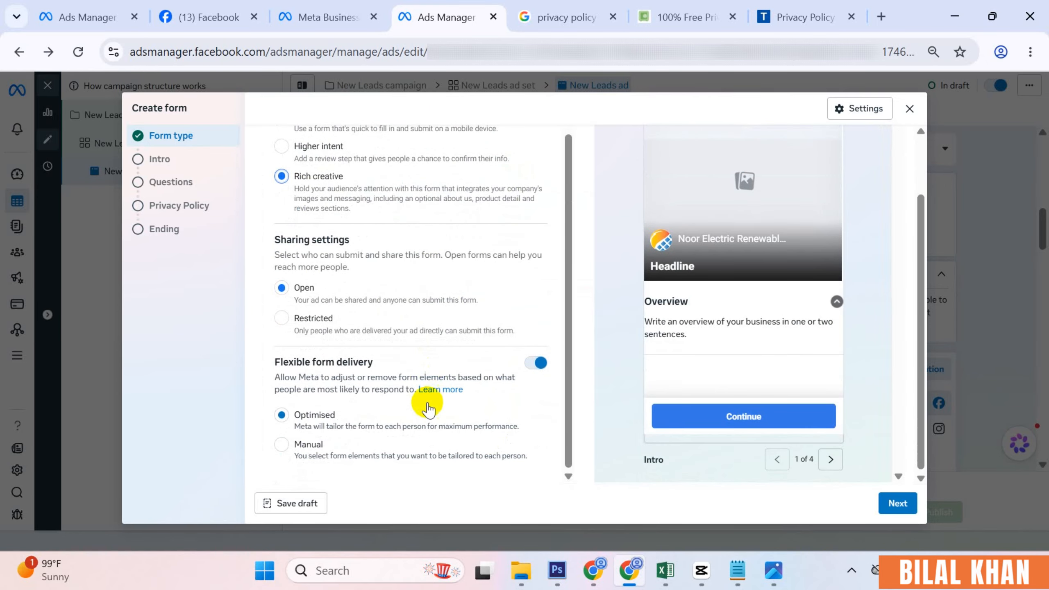
- On the Intro, upload KPK-Summer-Sale.png as cover image after Instant-Form-Banner.png fails the size check
{"action": "left_click", "coordinate": [894, 501]}
{"action": "scroll", "coordinate": [345, 281], "scroll_direction": "up", "scroll_amount": 1}
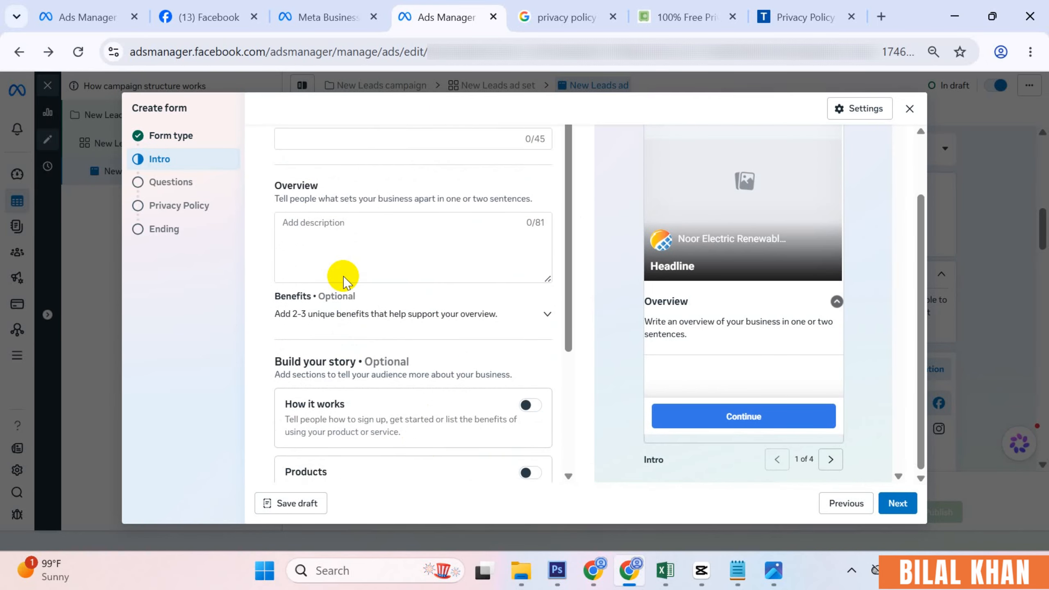
{"action": "scroll", "coordinate": [344, 279], "scroll_direction": "up", "scroll_amount": 3}
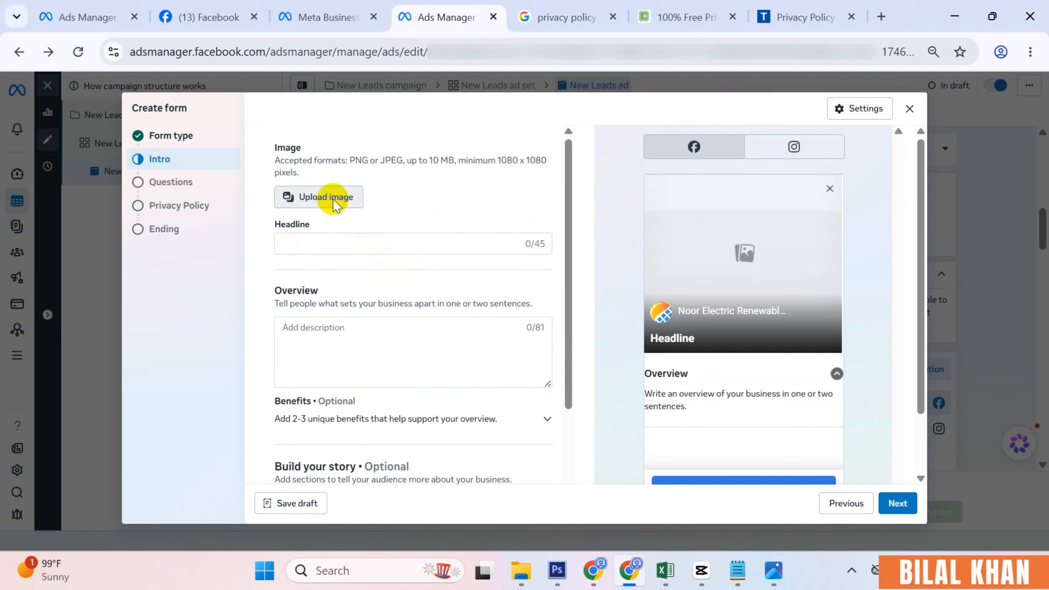
{"action": "left_click", "coordinate": [326, 197]}
{"action": "double_click", "coordinate": [190, 157]}
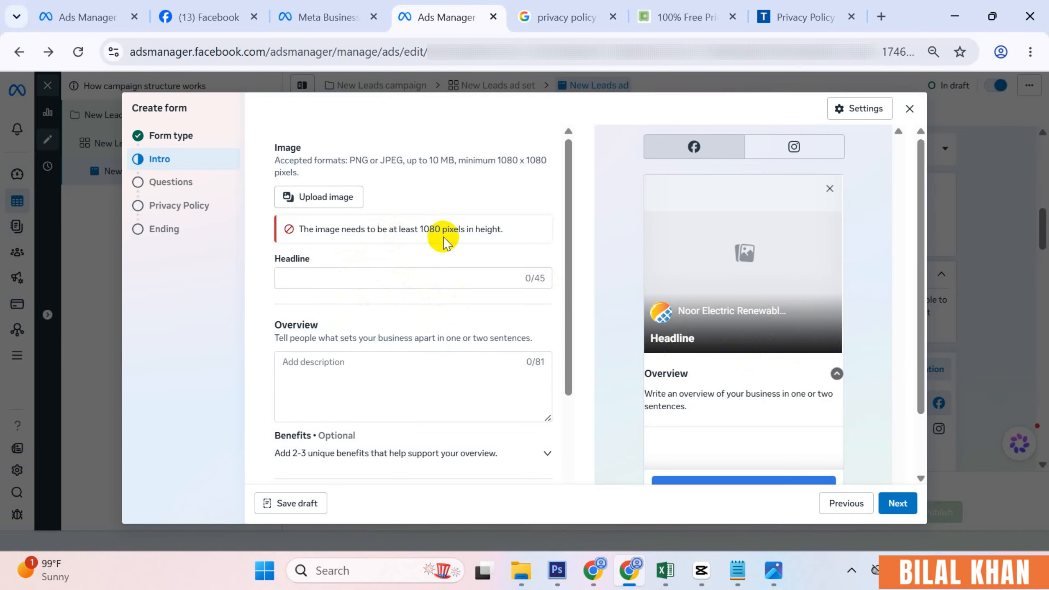
{"action": "left_click", "coordinate": [336, 200]}
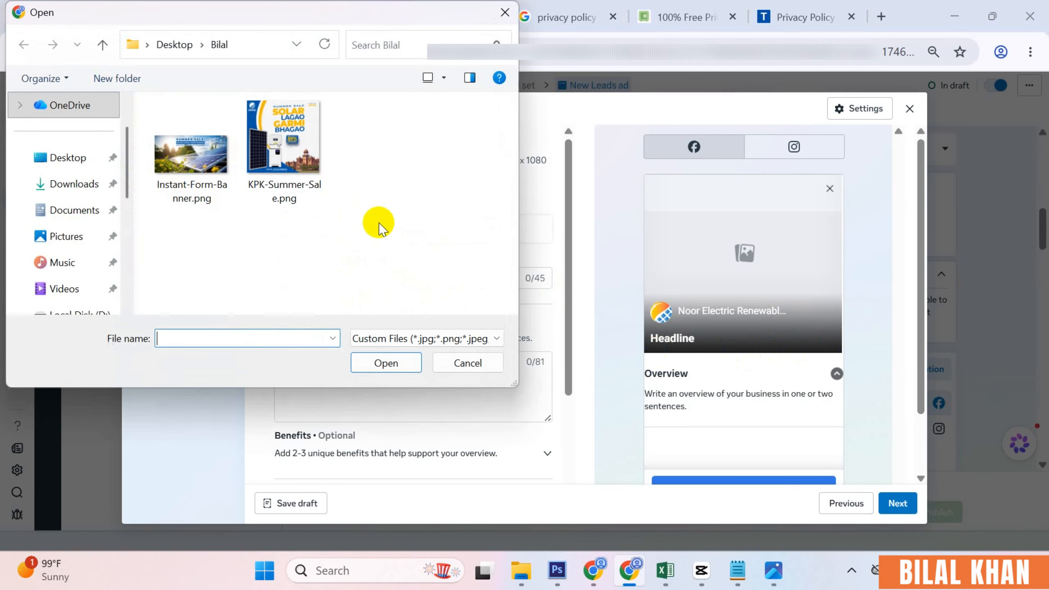
{"action": "double_click", "coordinate": [286, 157]}
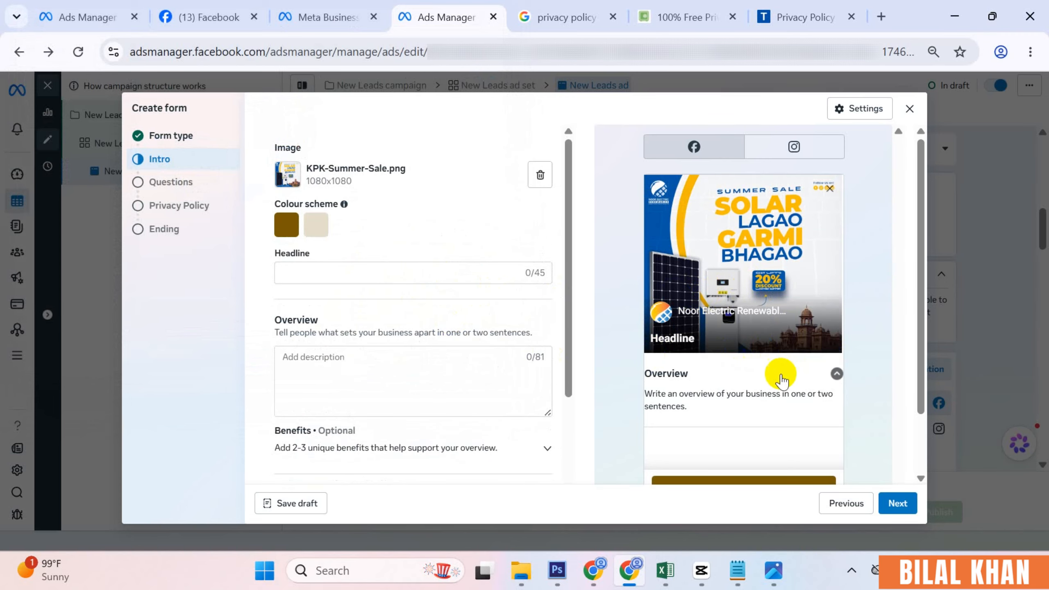
- Paste 'Tired of high electricity bills?' from the notes into the intro Headline
{"action": "left_click", "coordinate": [308, 273]}
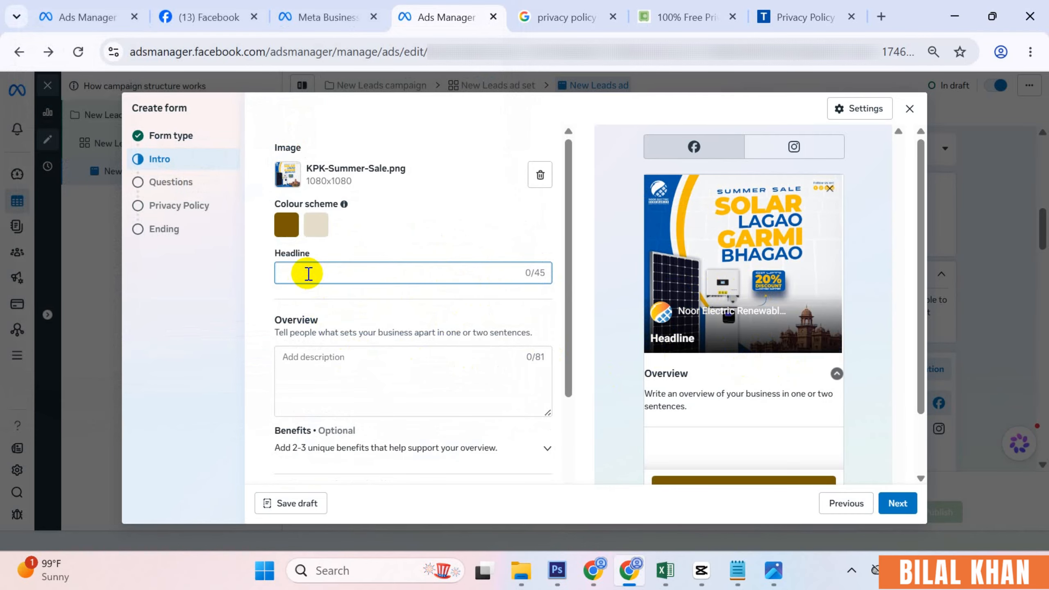
{"action": "left_click", "coordinate": [736, 571]}
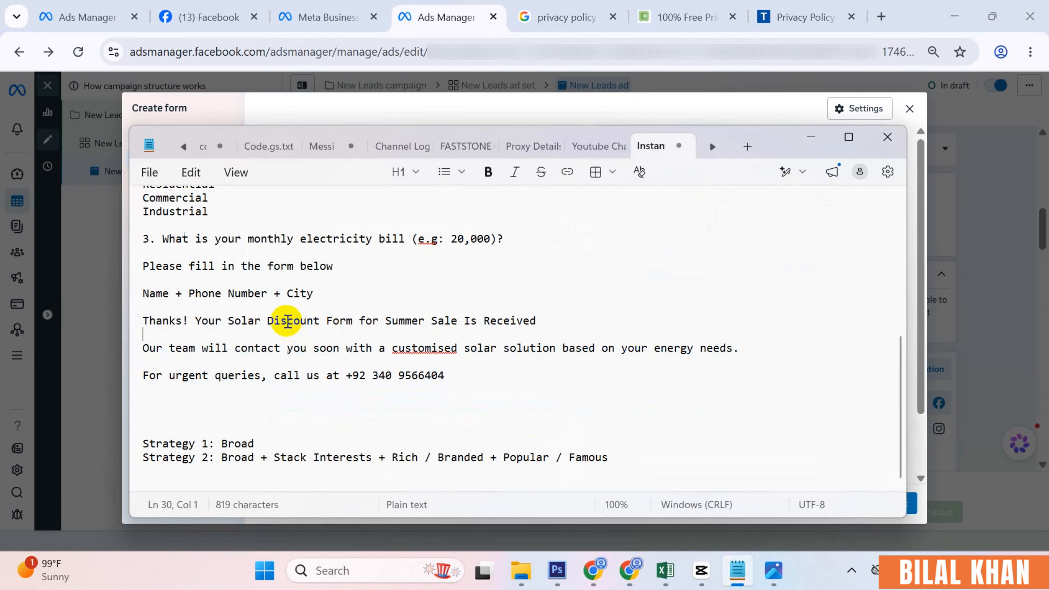
{"action": "scroll", "coordinate": [288, 321], "scroll_direction": "up", "scroll_amount": 7}
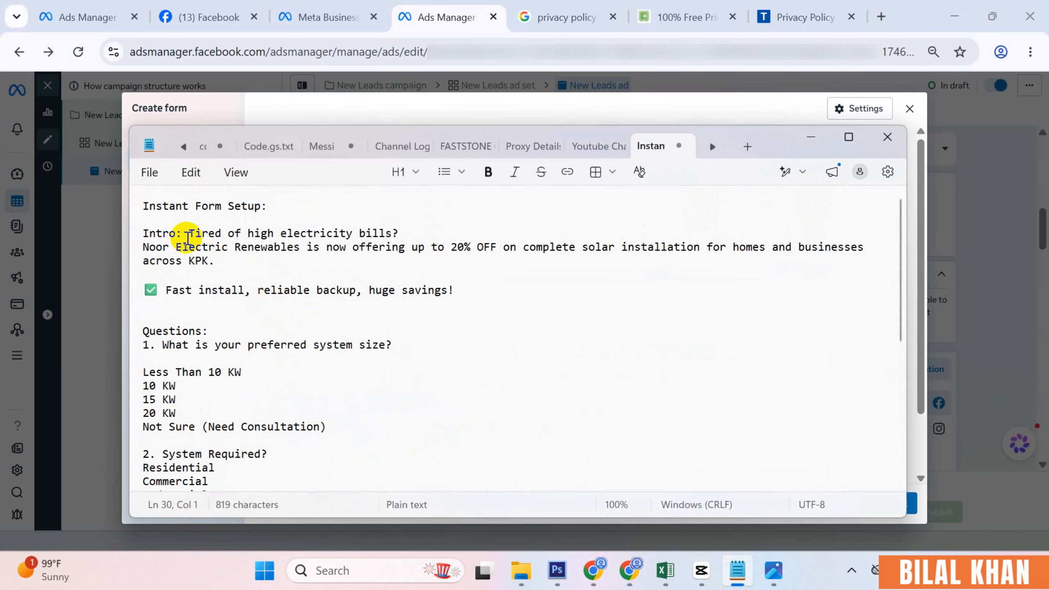
{"action": "left_click_drag", "start_coordinate": [191, 233], "coordinate": [400, 233]}
{"action": "key", "text": "ctrl+c"}
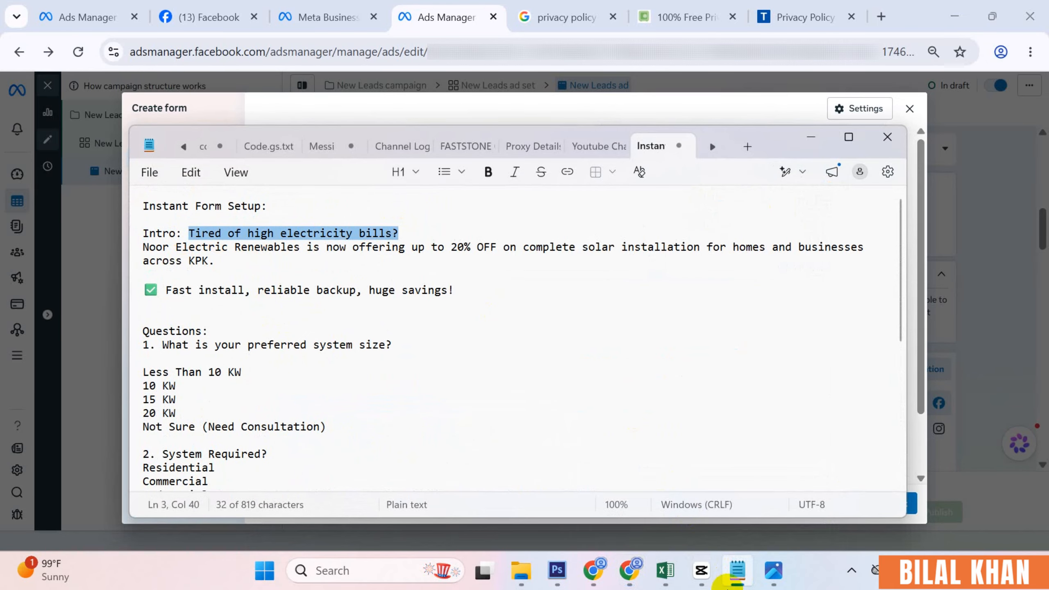
{"action": "left_click", "coordinate": [737, 570]}
{"action": "key", "text": "ctrl+v"}
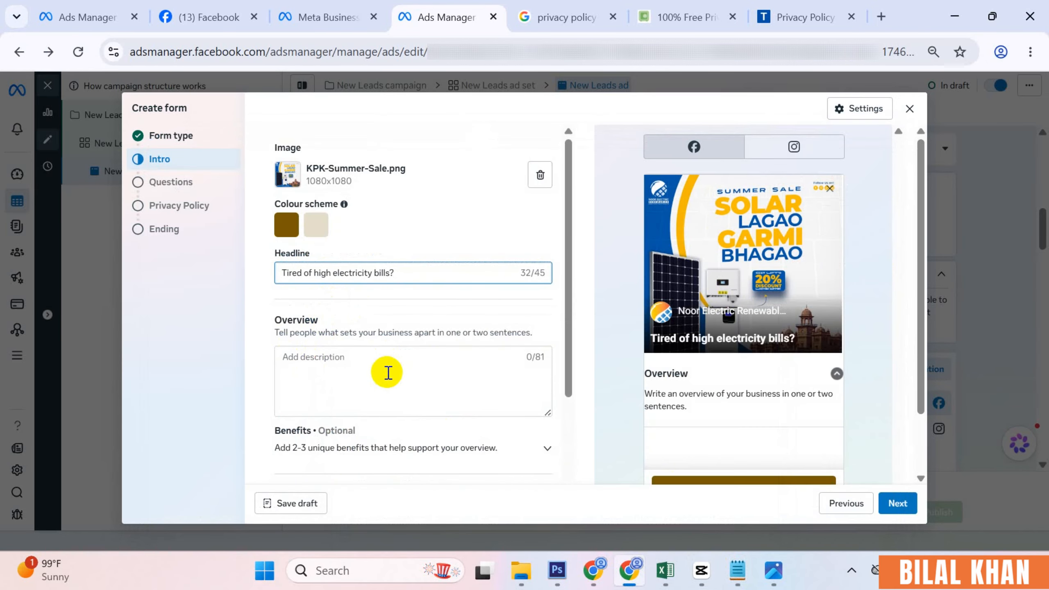
- Paste the 20% OFF offer paragraph from the notes into the Overview field
{"action": "left_click", "coordinate": [380, 374]}
{"action": "left_click", "coordinate": [738, 572]}
{"action": "left_click_drag", "start_coordinate": [143, 246], "coordinate": [215, 261]}
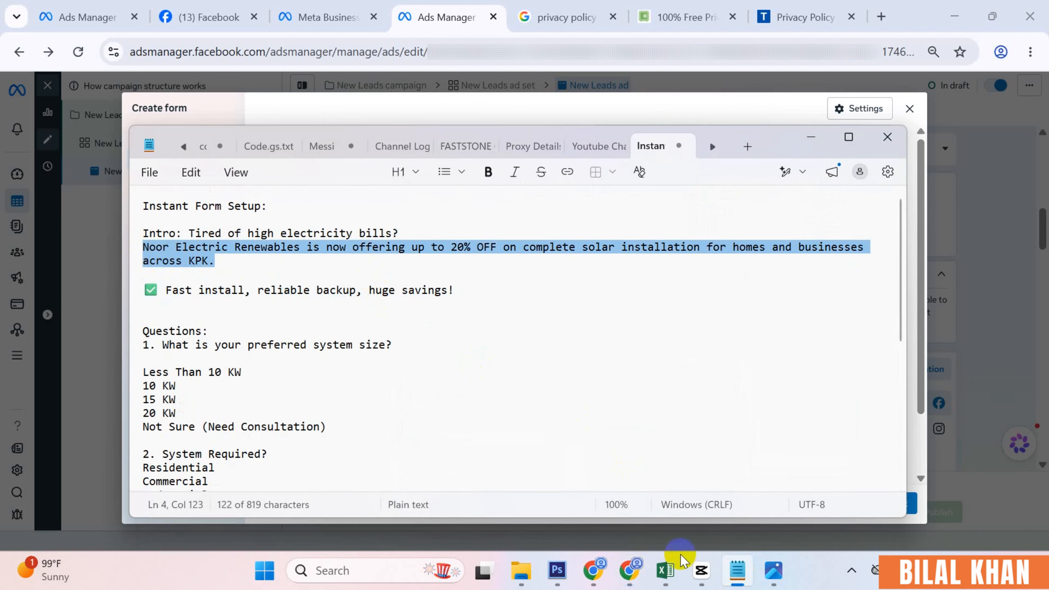
{"action": "left_click", "coordinate": [737, 570]}
{"action": "type", "text": "Noor Electric Renewables is now offering up to 20% OFF on complete solar installa"}
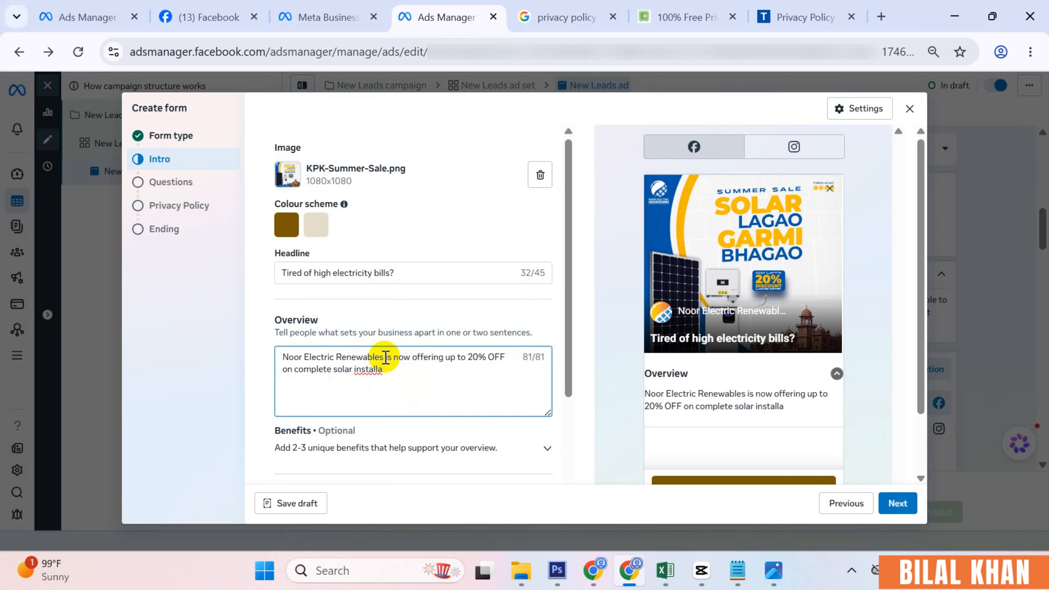
- Try replacing the overview's opening company name with 'We solar', then paste back the original offer text
{"action": "left_click_drag", "start_coordinate": [392, 358], "coordinate": [256, 358]}
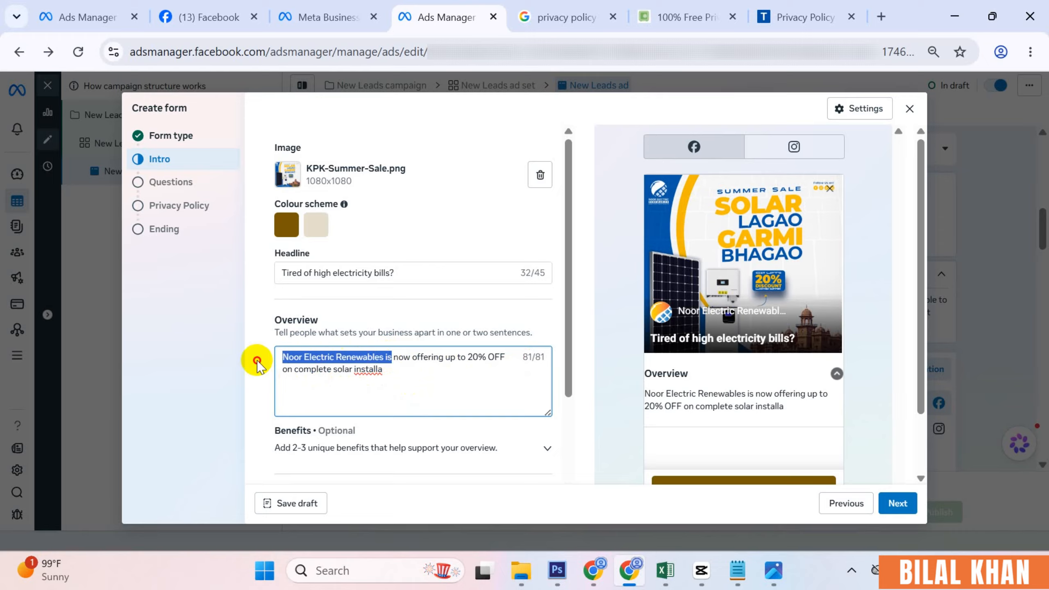
{"action": "type", "text": "W"}
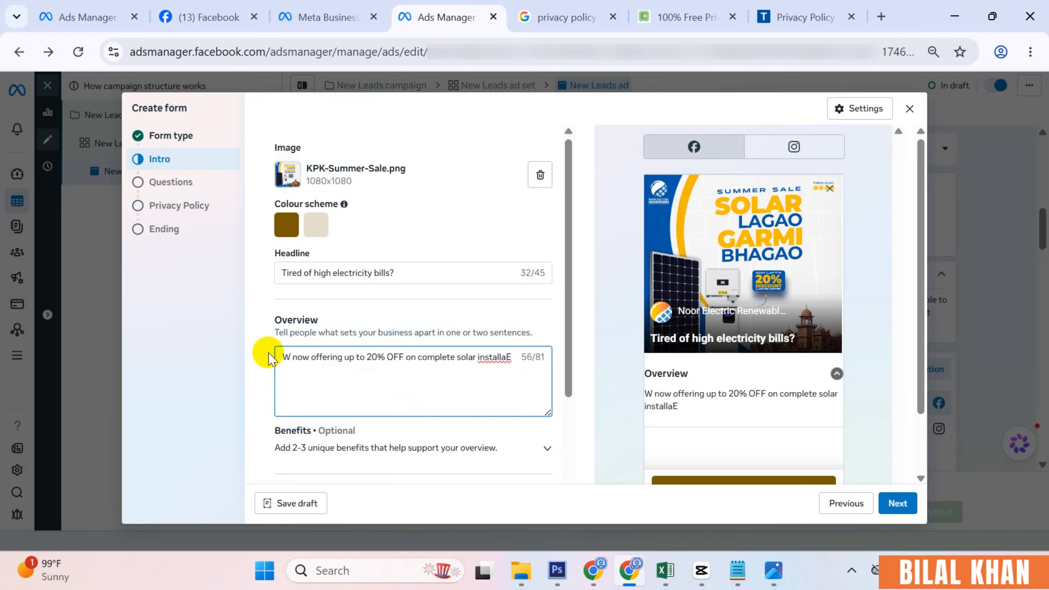
{"action": "key", "text": "BackSpace"}
{"action": "left_click", "coordinate": [292, 357]}
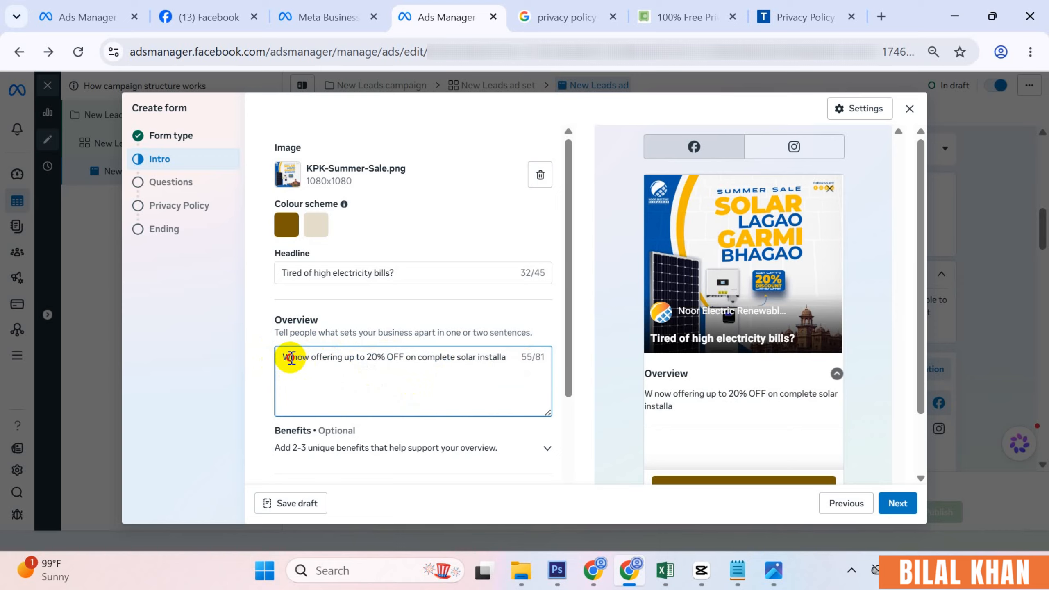
{"action": "type", "text": "e sol"}
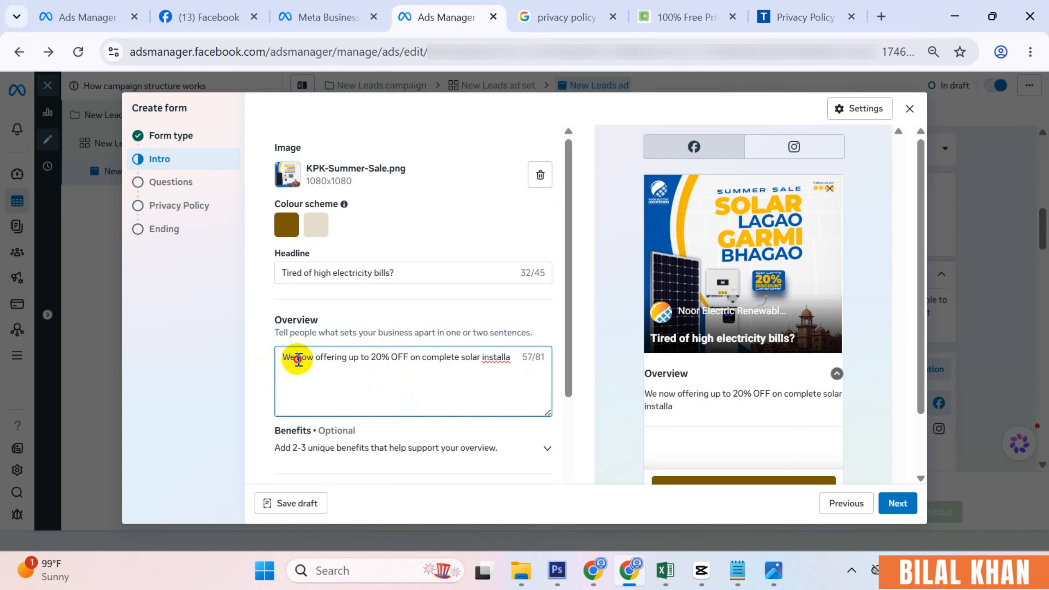
{"action": "type", "text": "ar"}
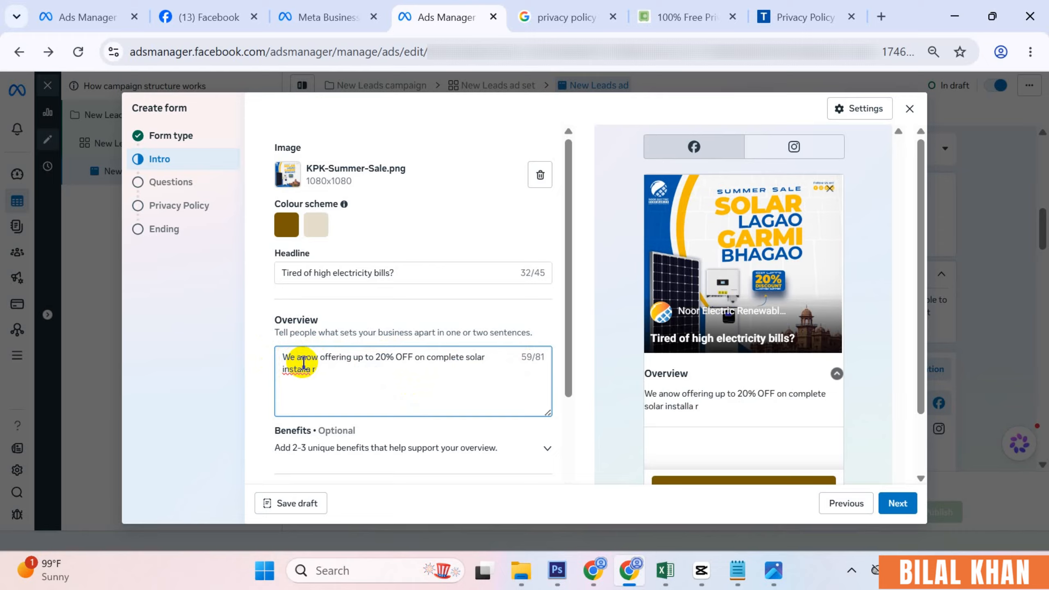
{"action": "key", "text": "ctrl+a"}
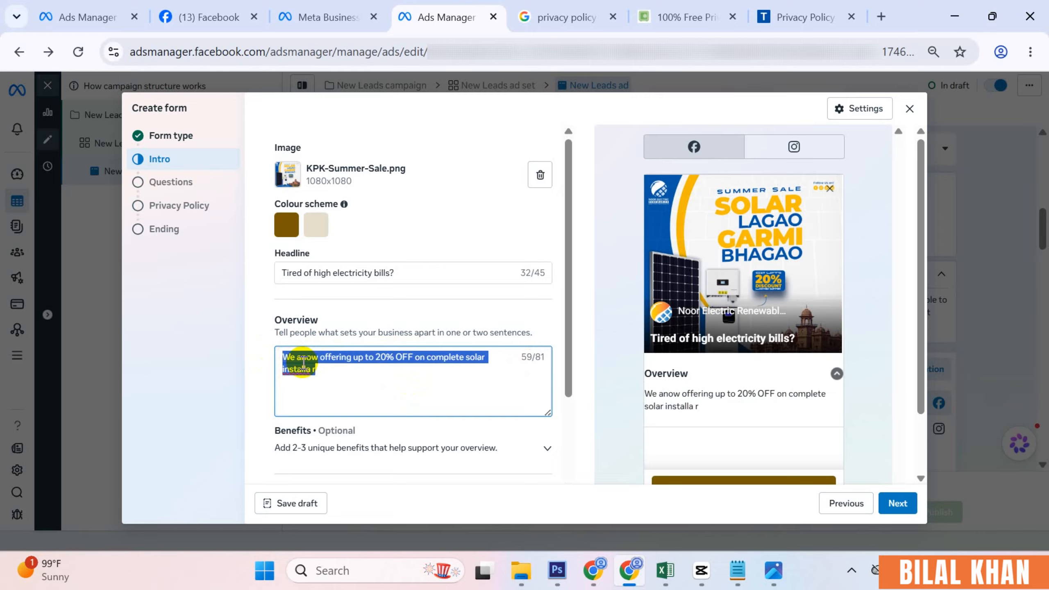
{"action": "type", "text": "Noor Electric Renewables is now offering up to 20% OFF on complete solar installa"}
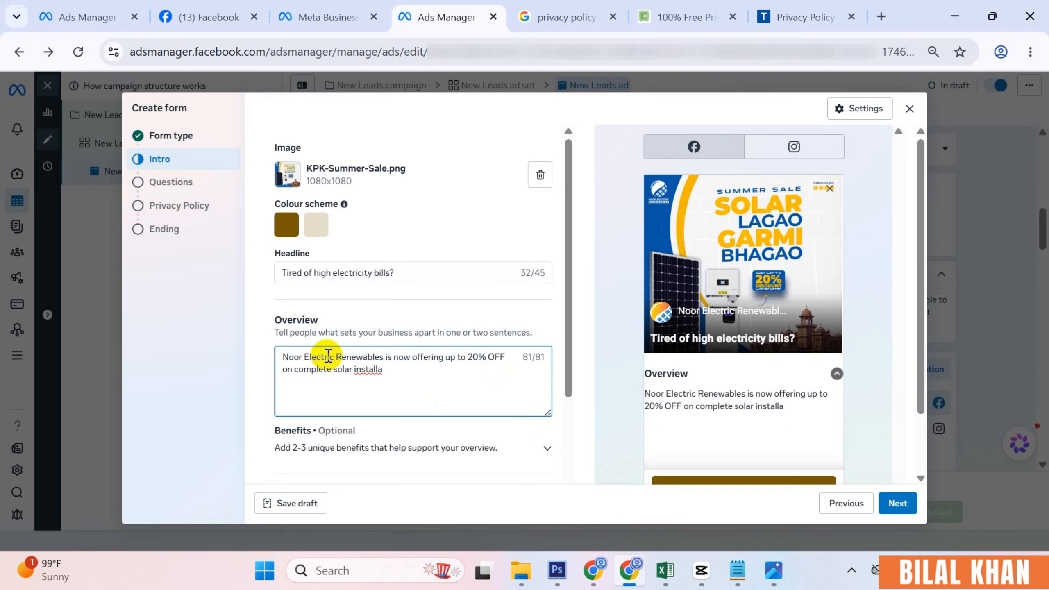
- Replace the overview's opening company name with 'W' and select all the overview text
{"action": "left_click_drag", "start_coordinate": [392, 372], "coordinate": [264, 355]}
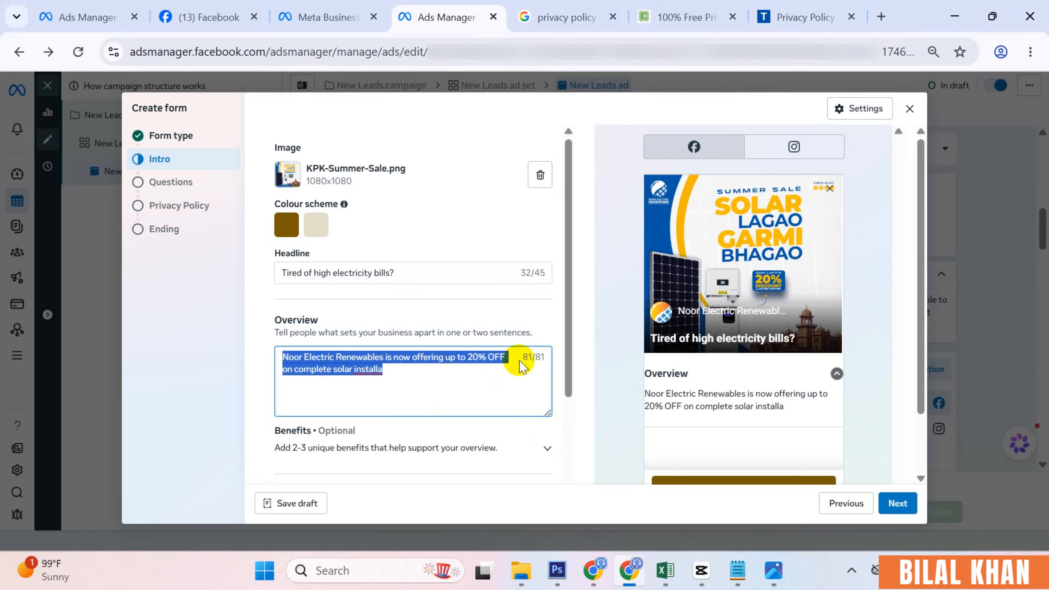
{"action": "left_click", "coordinate": [429, 359]}
{"action": "left_click_drag", "start_coordinate": [384, 357], "coordinate": [285, 356]}
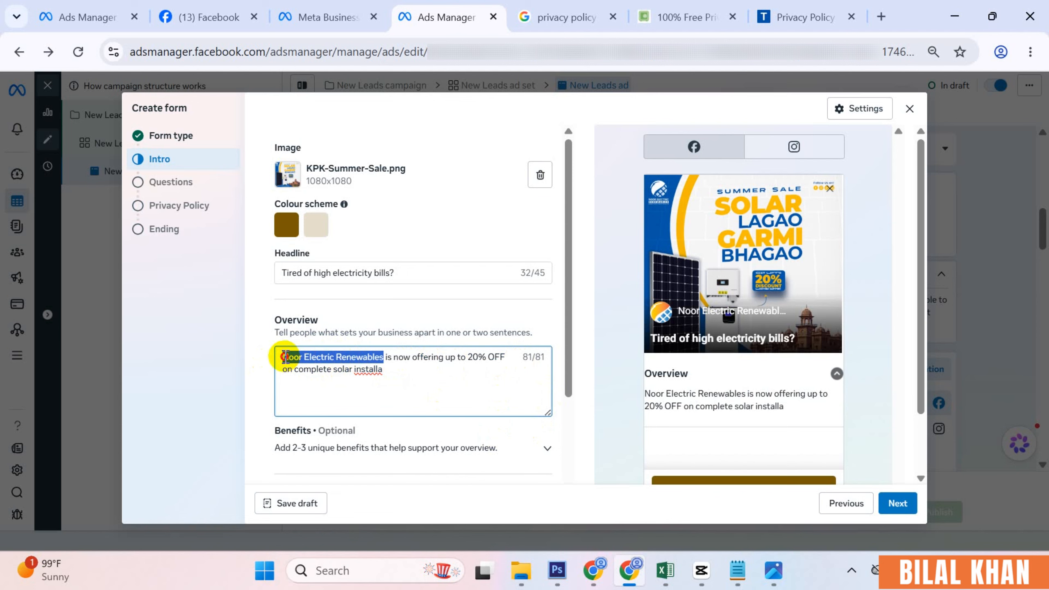
{"action": "type", "text": "W"}
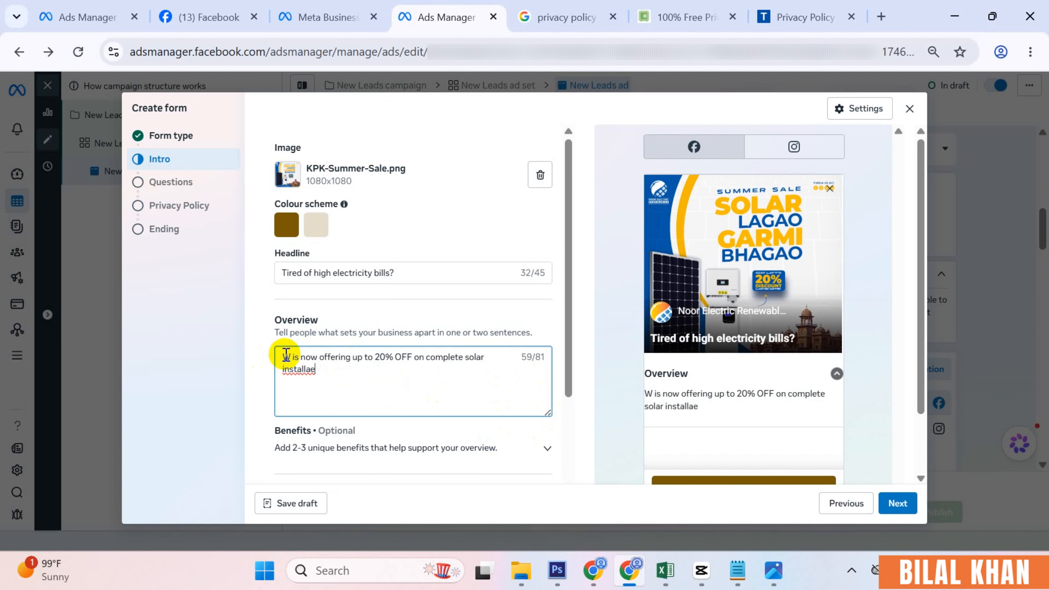
{"action": "key", "text": "ctrl+a"}
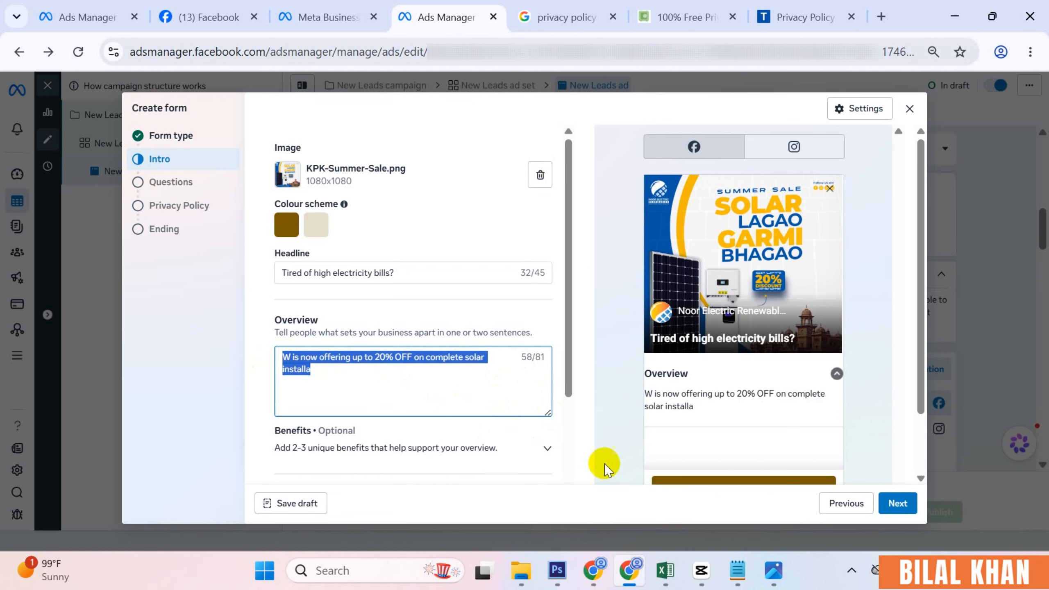
{"action": "left_click", "coordinate": [749, 578]}
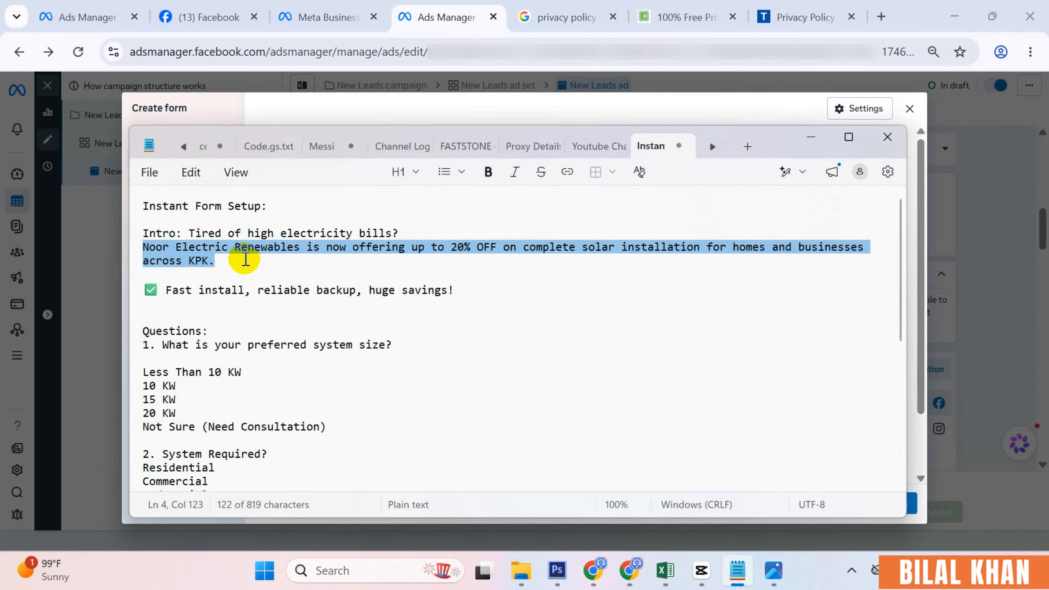
- In the notes, replace the company name and 'is' at the offer's start with 'We are'
{"action": "left_click_drag", "start_coordinate": [241, 260], "coordinate": [141, 251]}
{"action": "left_click", "coordinate": [182, 266]}
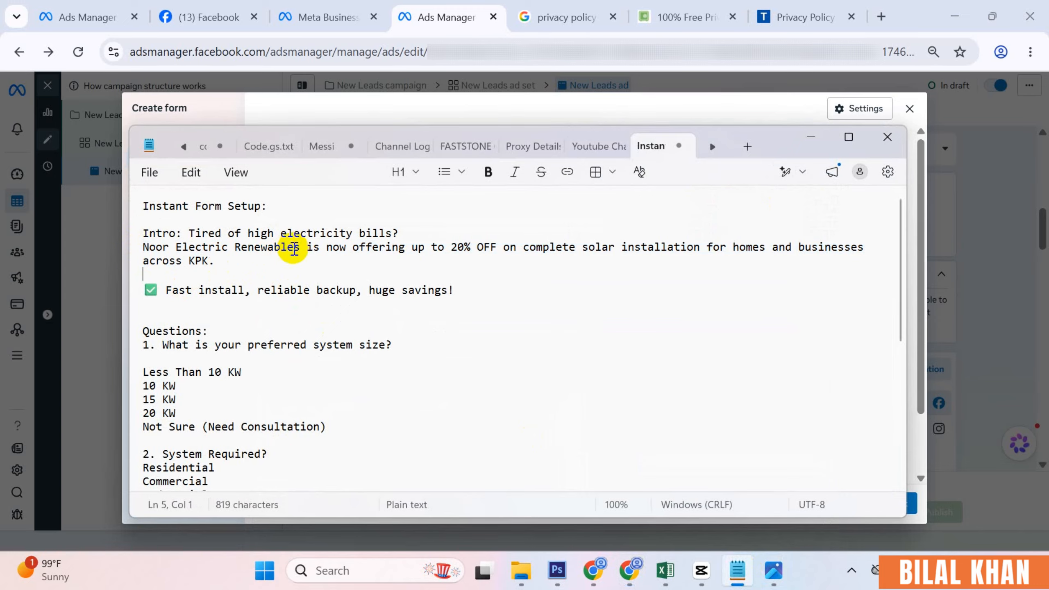
{"action": "left_click_drag", "start_coordinate": [319, 250], "coordinate": [136, 247]}
{"action": "type", "text": "We are"}
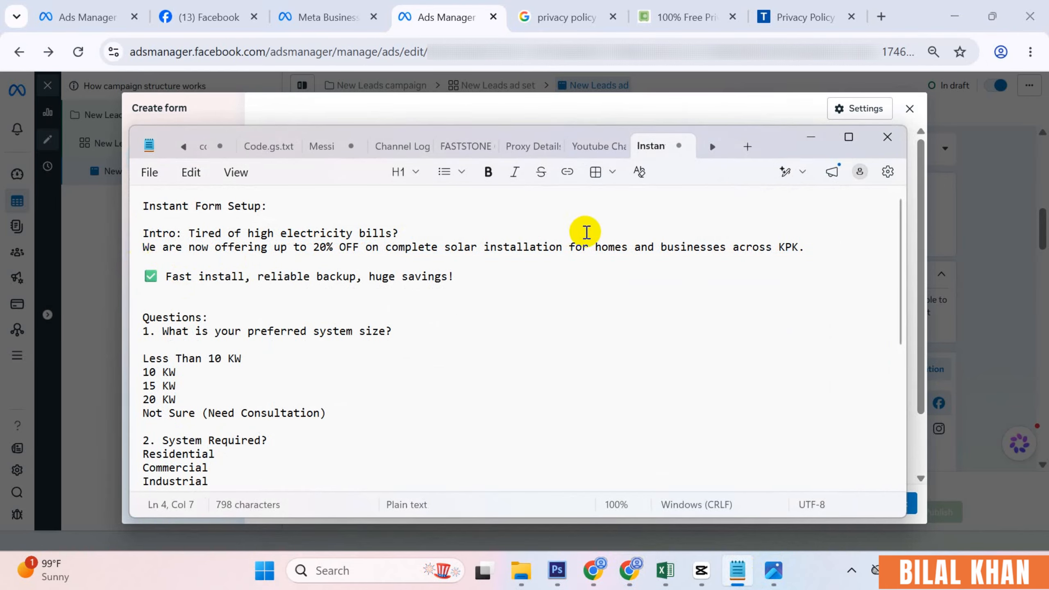
- Copy 'We are now offering up to 20% OFF on complete solar installation' into the Overview
{"action": "left_click_drag", "start_coordinate": [563, 248], "coordinate": [139, 253]}
{"action": "key", "text": "ctrl+c"}
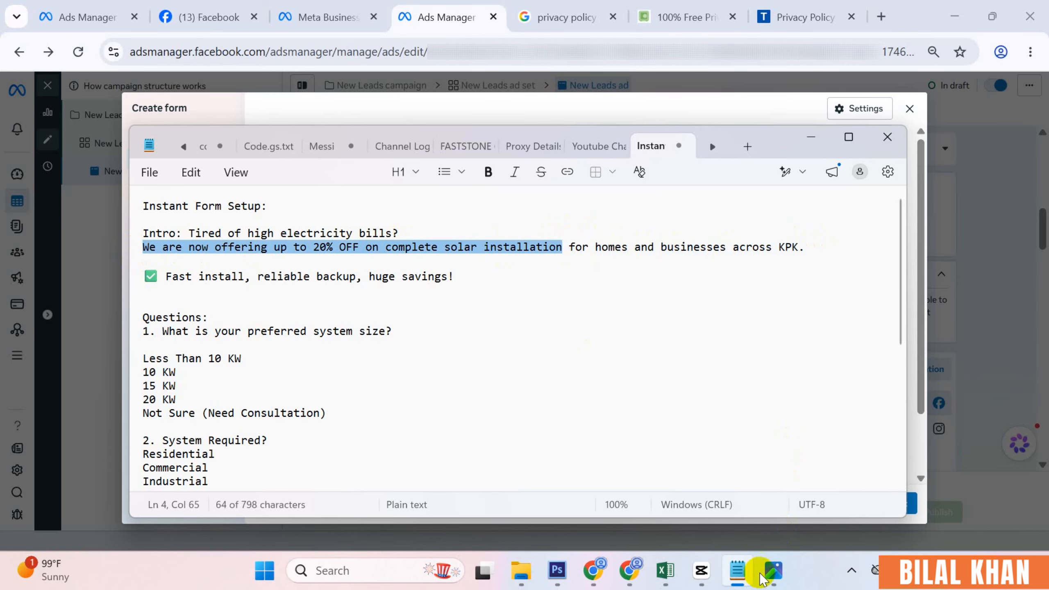
{"action": "left_click", "coordinate": [737, 571]}
{"action": "key", "text": "ctrl+v"}
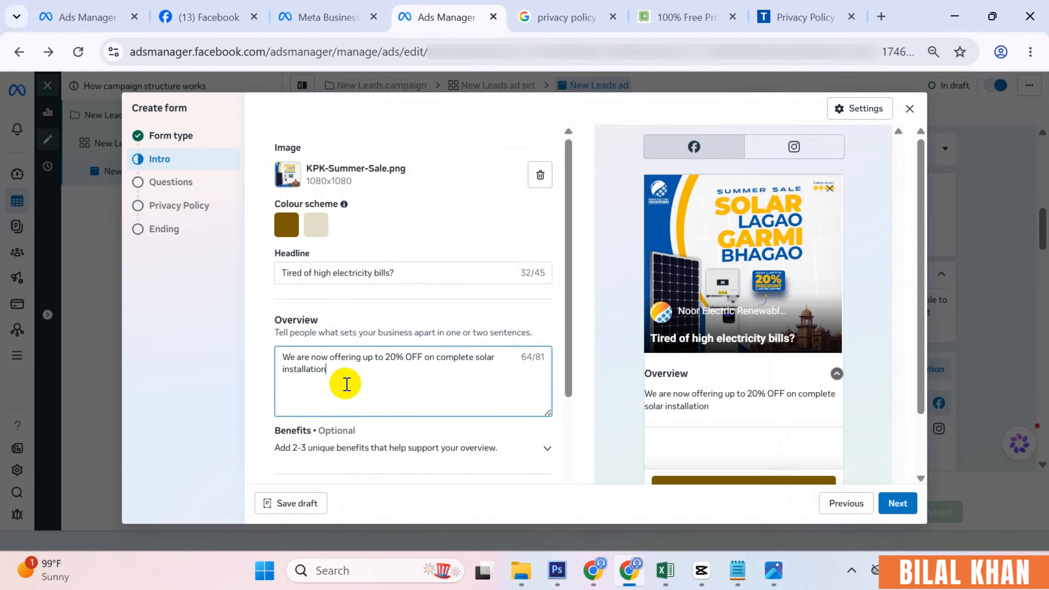
- Expand Benefits, enter 'Benefit 1', and paste it into the second and third benefit fields
{"action": "scroll", "coordinate": [346, 384], "scroll_direction": "down", "scroll_amount": 2}
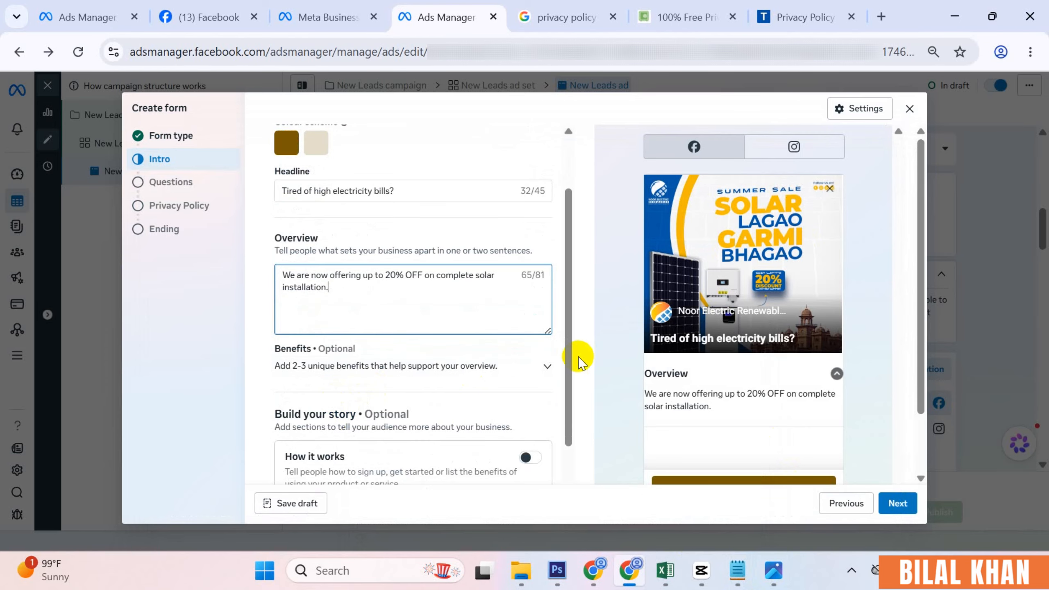
{"action": "left_click", "coordinate": [416, 365]}
{"action": "scroll", "coordinate": [378, 362], "scroll_direction": "down", "scroll_amount": 2}
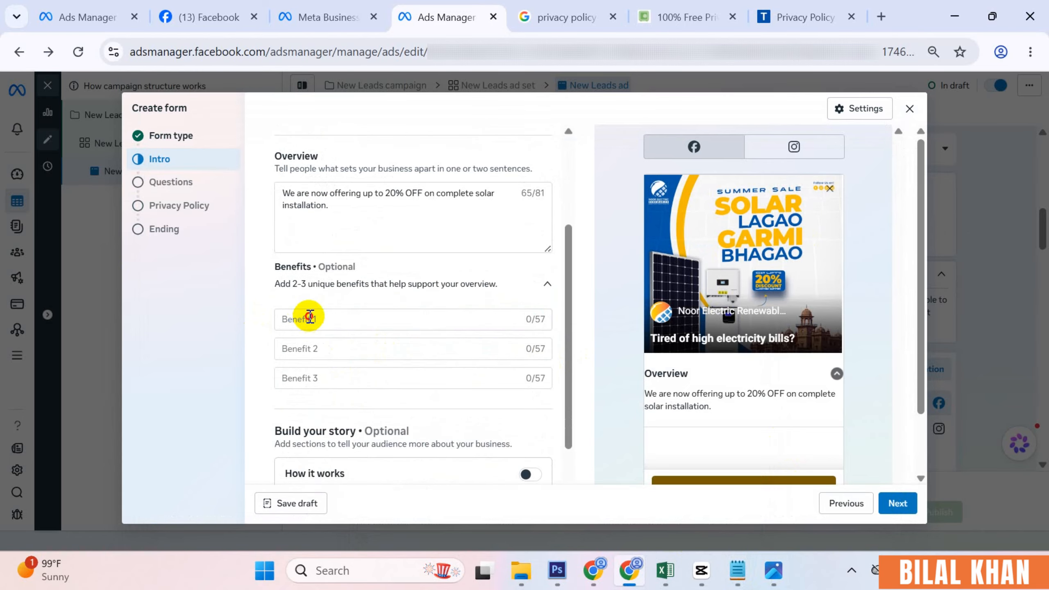
{"action": "left_click", "coordinate": [305, 313]}
{"action": "scroll", "coordinate": [726, 408], "scroll_direction": "down", "scroll_amount": 1}
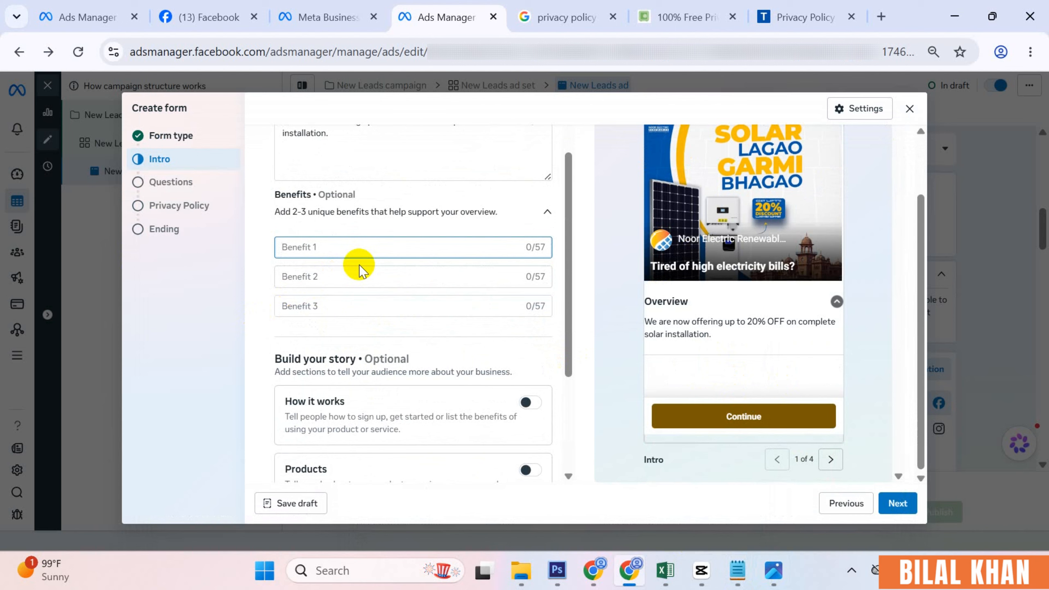
{"action": "type", "text": "Benefit 1"}
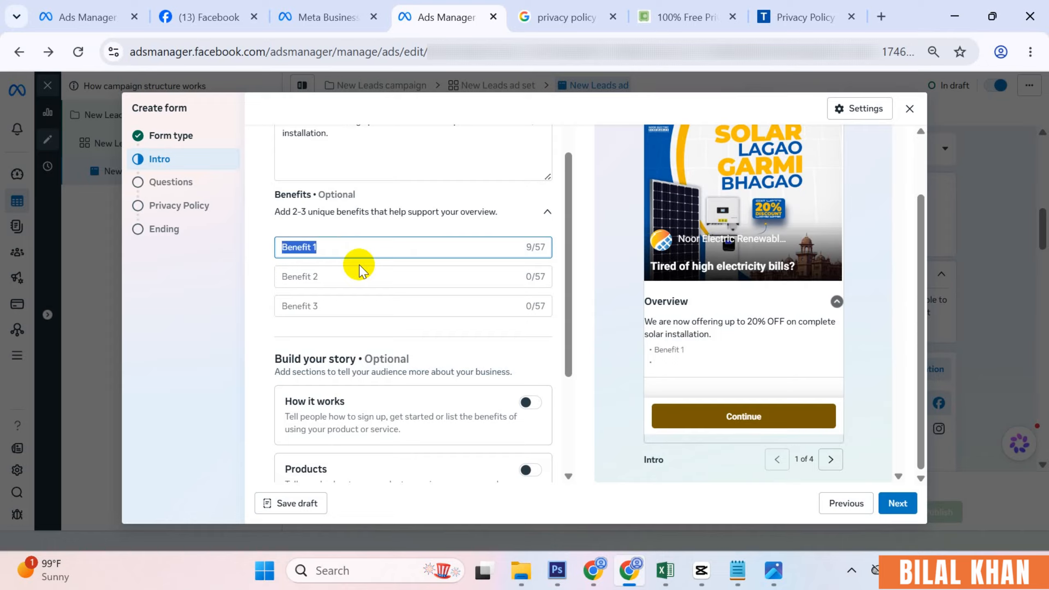
{"action": "left_click", "coordinate": [342, 277]}
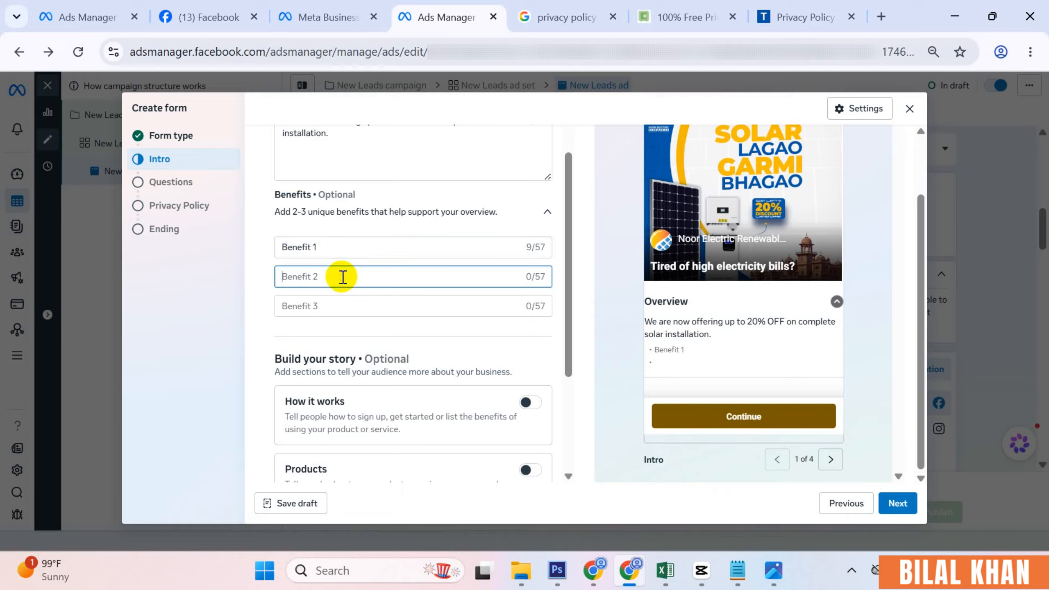
{"action": "key", "text": "ctrl+v"}
{"action": "left_click", "coordinate": [338, 305]}
{"action": "key", "text": "ctrl+v"}
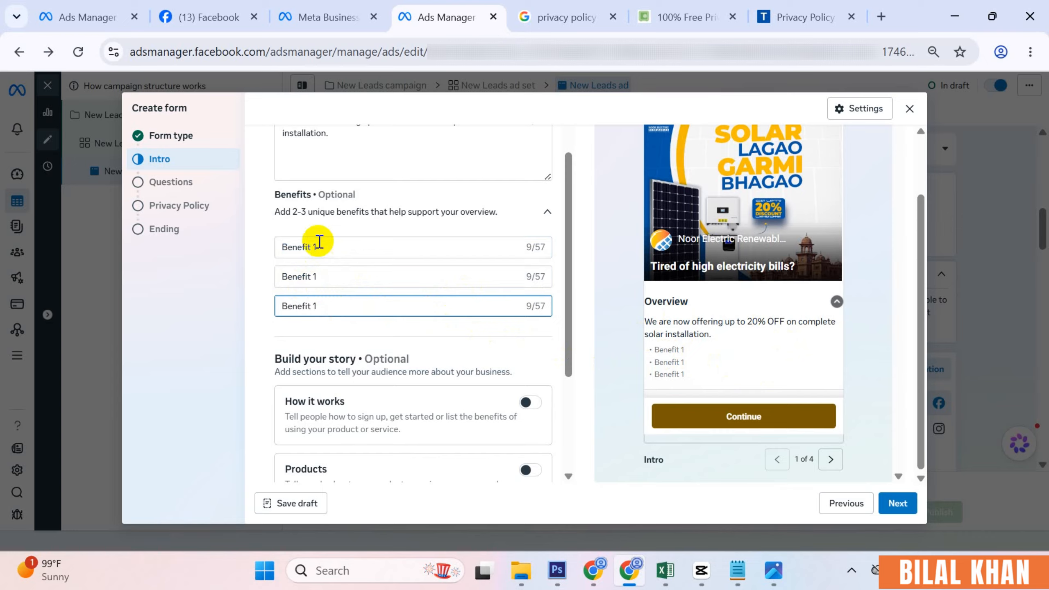
- Renumber the second benefit to 'Benefit 2', check the preview list, and collapse Benefits
{"action": "left_click", "coordinate": [330, 276]}
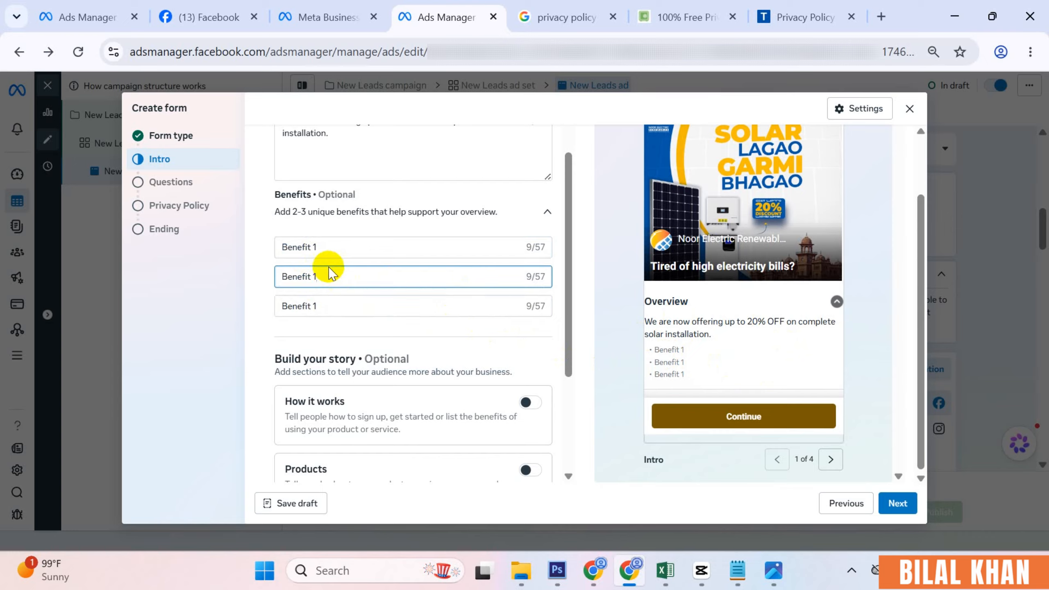
{"action": "type", "text": "2"}
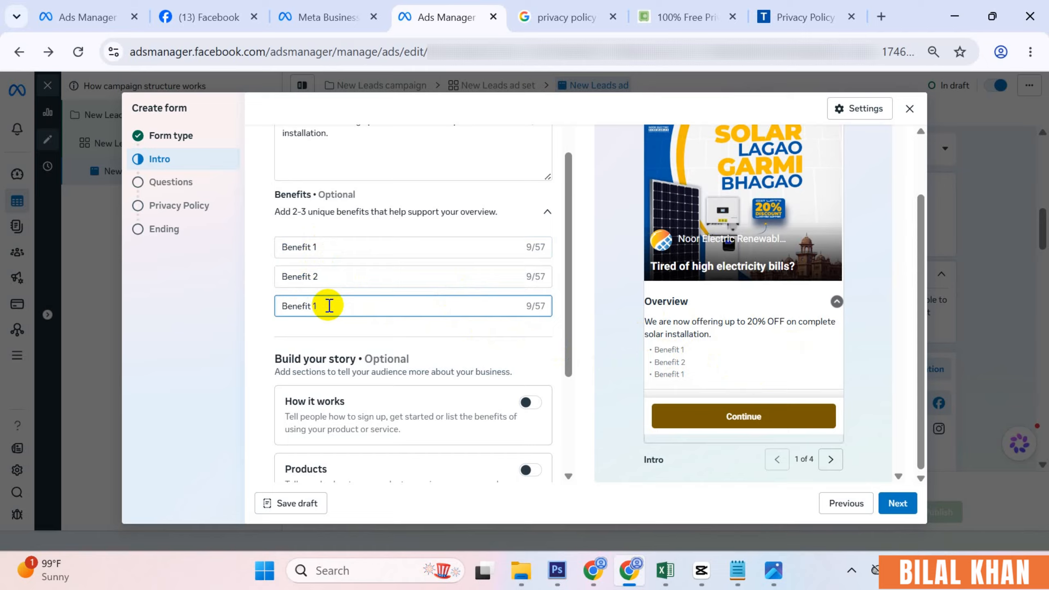
{"action": "scroll", "coordinate": [363, 273], "scroll_direction": "up", "scroll_amount": 2}
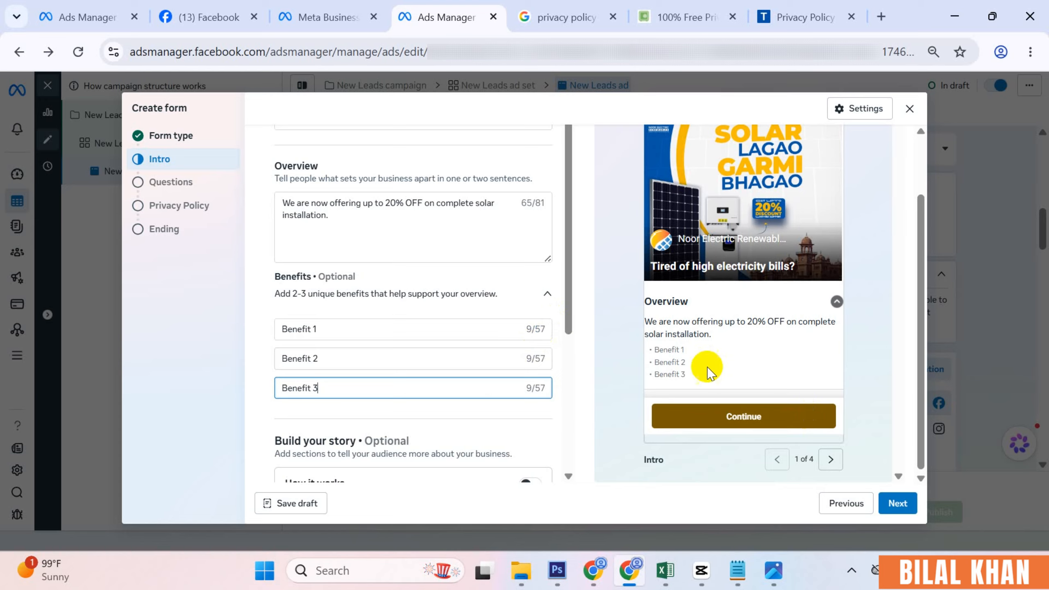
{"action": "left_click_drag", "start_coordinate": [685, 365], "coordinate": [657, 355]}
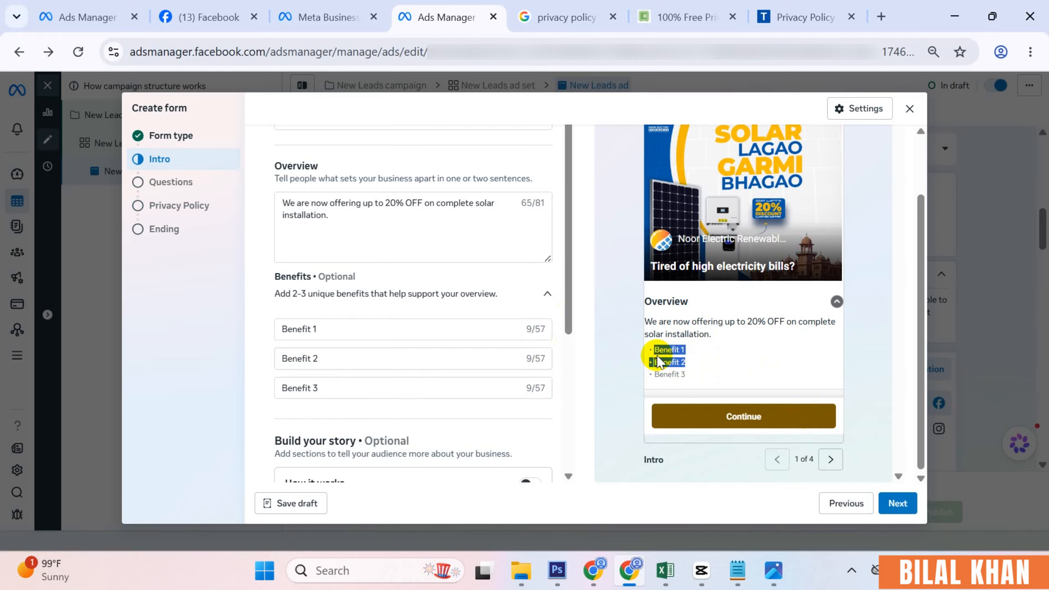
{"action": "left_click", "coordinate": [697, 370]}
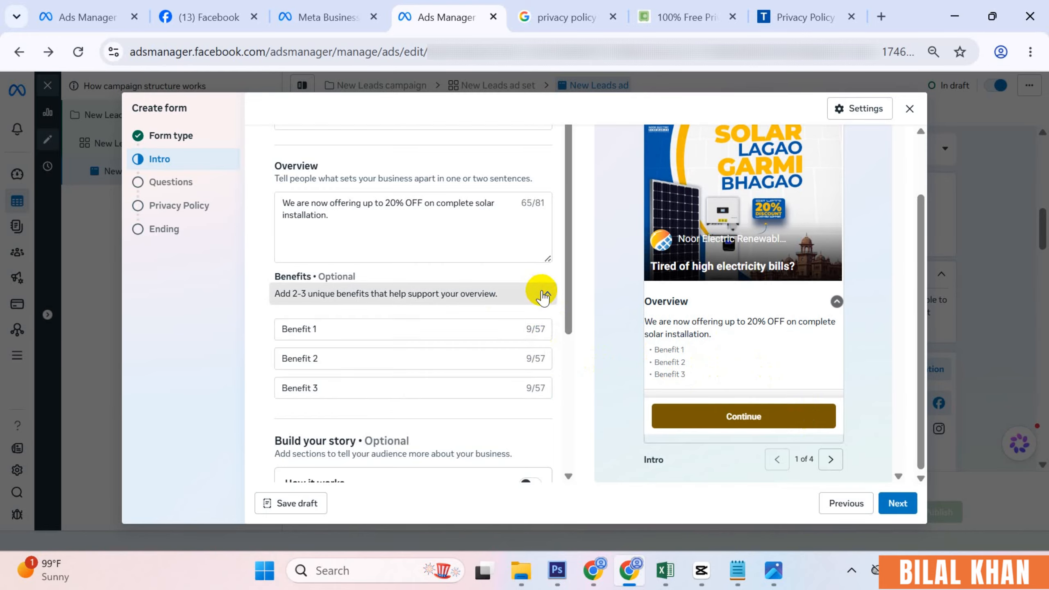
{"action": "left_click", "coordinate": [542, 291]}
- Switch on the How it works story section and check its first step's title field
{"action": "scroll", "coordinate": [466, 321], "scroll_direction": "down", "scroll_amount": 2}
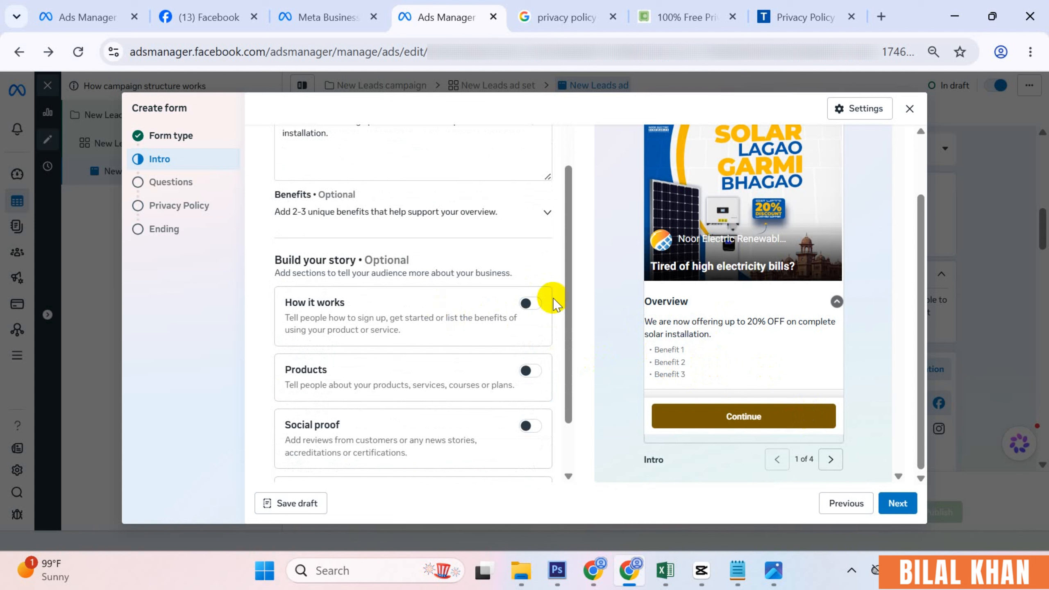
{"action": "left_click", "coordinate": [530, 303]}
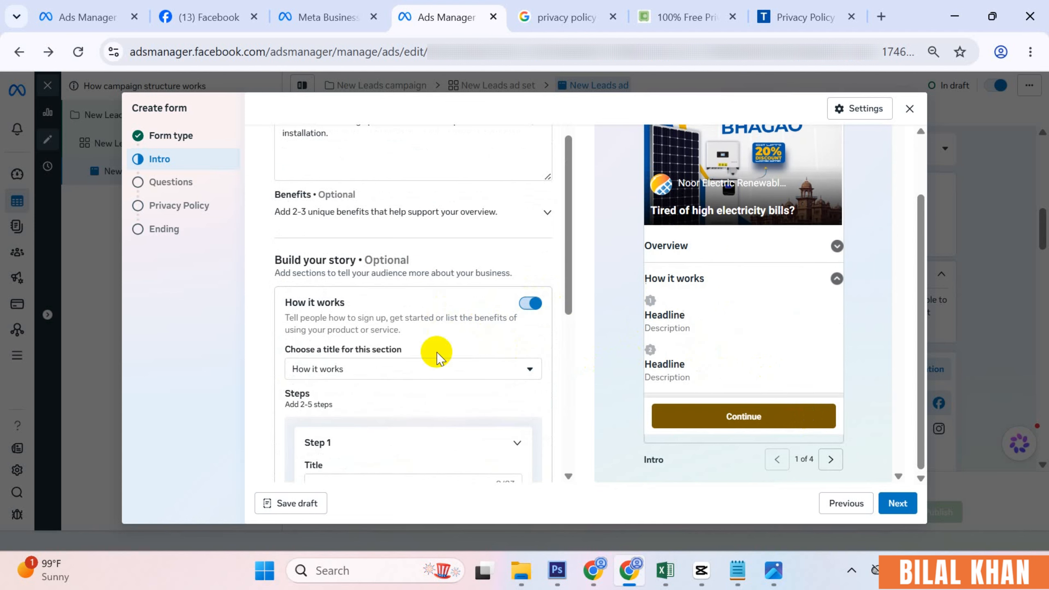
{"action": "scroll", "coordinate": [416, 417], "scroll_direction": "down", "scroll_amount": 2}
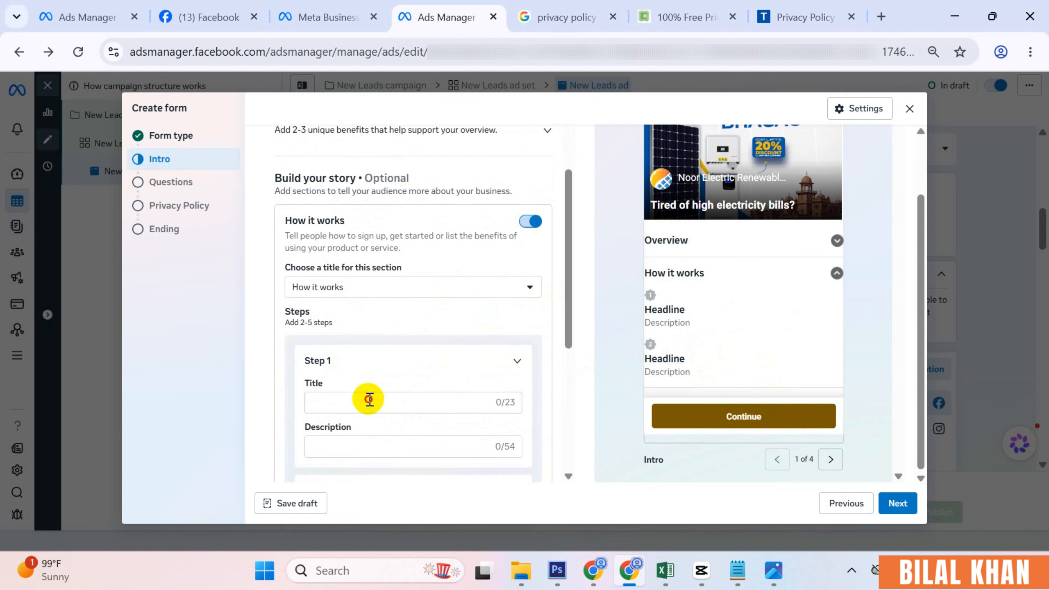
{"action": "left_click", "coordinate": [369, 401]}
{"action": "scroll", "coordinate": [359, 384], "scroll_direction": "down", "scroll_amount": 2}
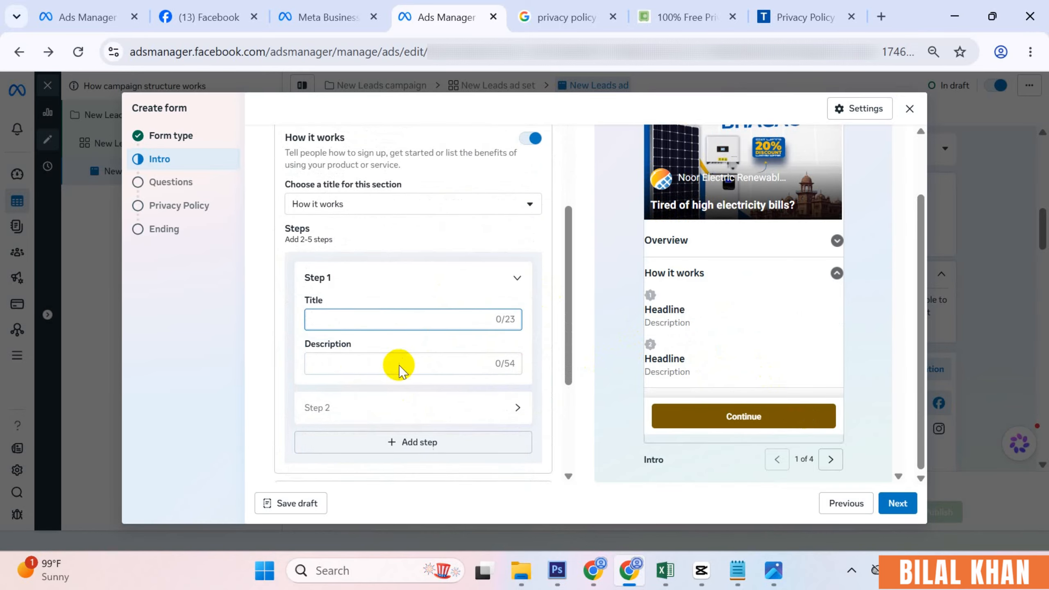
{"action": "scroll", "coordinate": [403, 359], "scroll_direction": "down", "scroll_amount": 4}
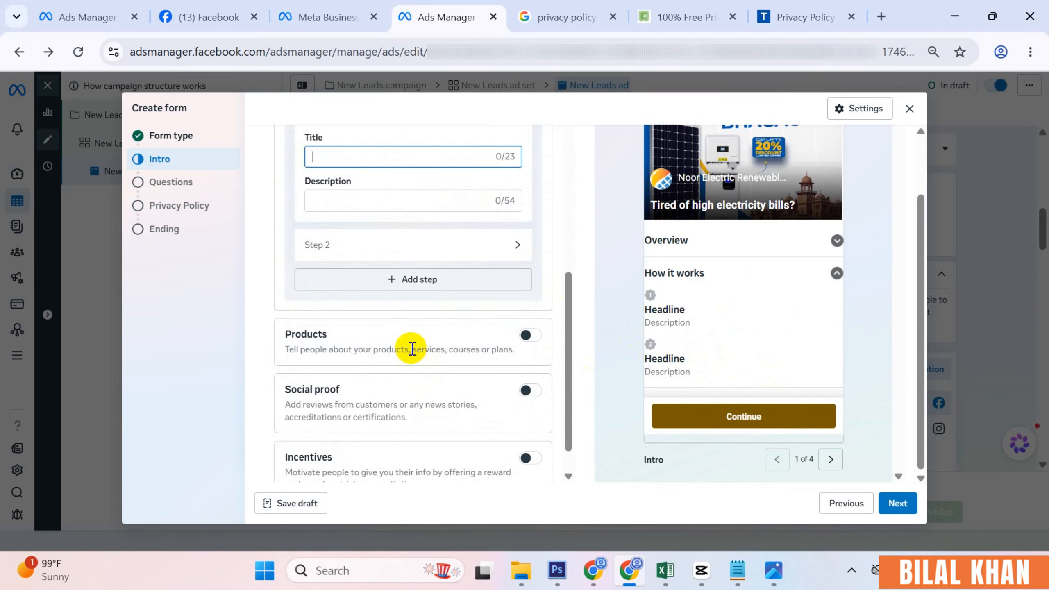
- Switch on the Products section and review the first product card's title, description and three benefits
{"action": "left_click", "coordinate": [529, 335]}
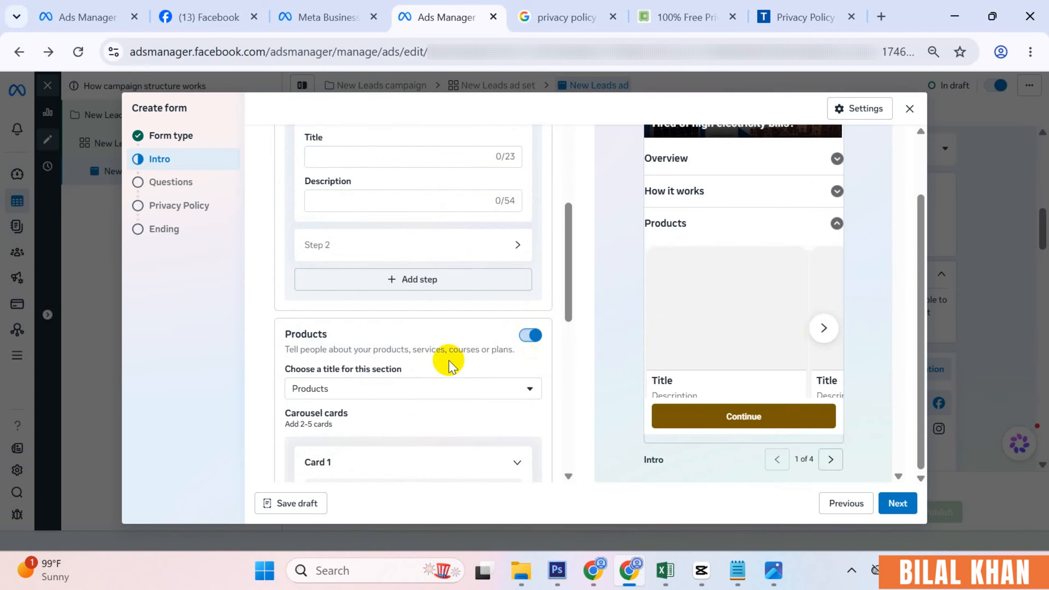
{"action": "scroll", "coordinate": [444, 358], "scroll_direction": "down", "scroll_amount": 5}
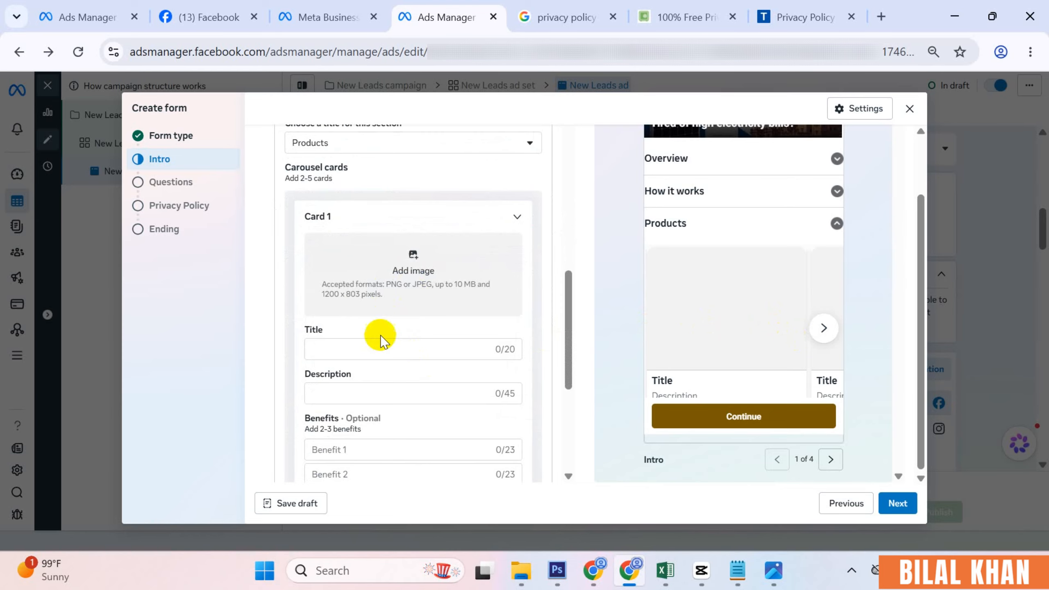
{"action": "left_click", "coordinate": [339, 351]}
{"action": "left_click", "coordinate": [347, 392]}
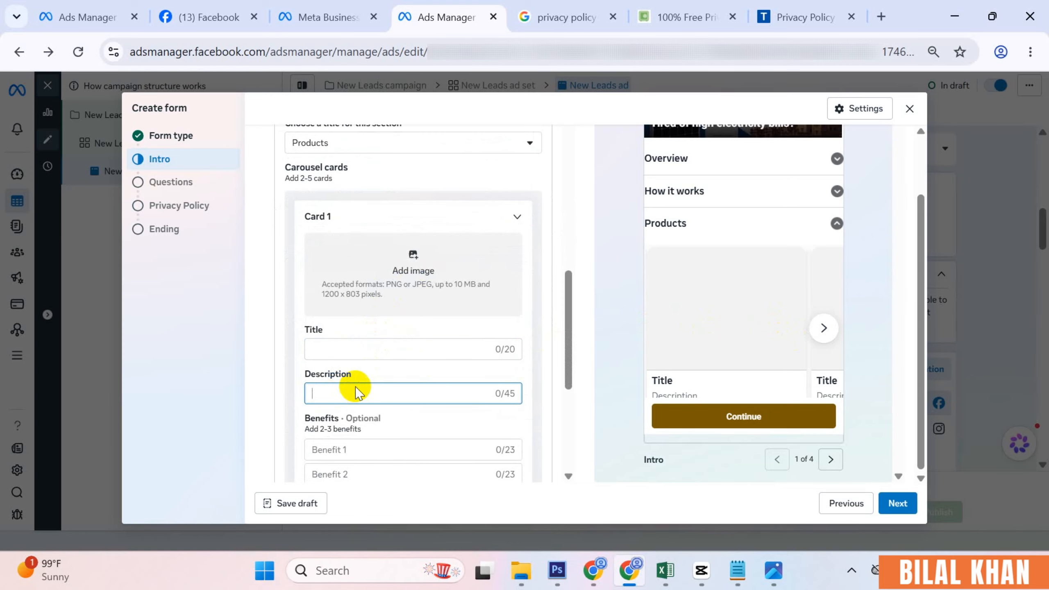
{"action": "scroll", "coordinate": [349, 364], "scroll_direction": "down", "scroll_amount": 3}
{"action": "left_click", "coordinate": [345, 285]}
{"action": "left_click", "coordinate": [334, 310]}
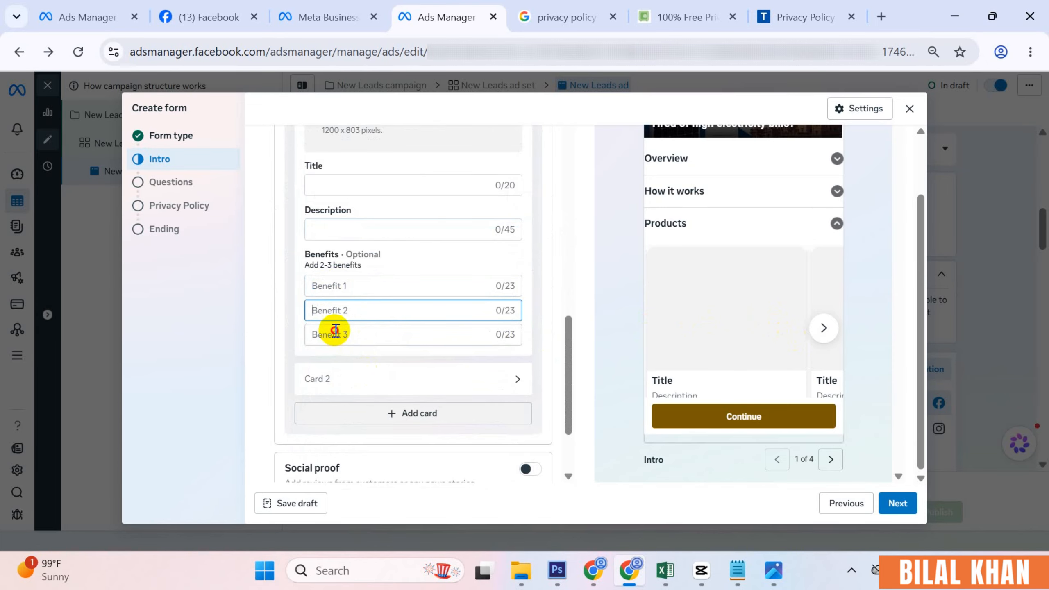
{"action": "left_click", "coordinate": [335, 334]}
{"action": "left_click", "coordinate": [823, 327]}
{"action": "scroll", "coordinate": [729, 267], "scroll_direction": "up", "scroll_amount": 5}
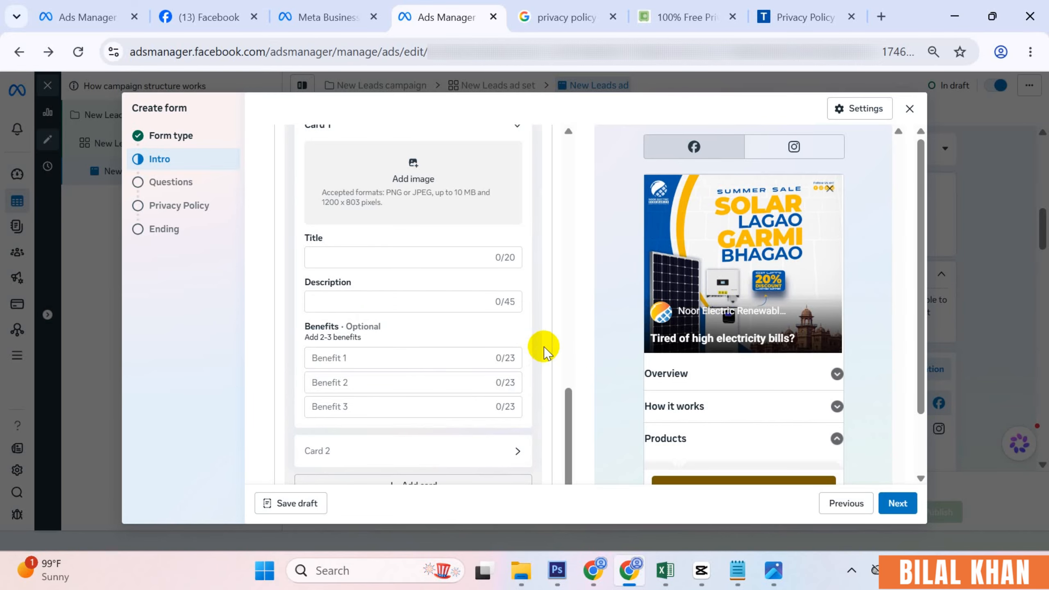
- Switch on the Social proof section, titled Reviews
{"action": "scroll", "coordinate": [721, 382], "scroll_direction": "down", "scroll_amount": 2}
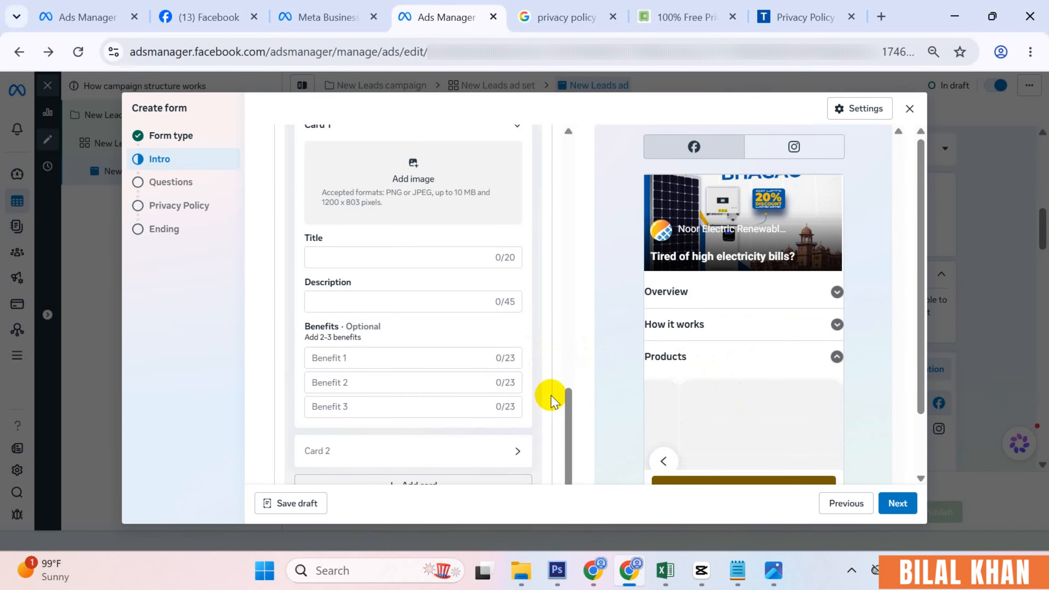
{"action": "scroll", "coordinate": [516, 391], "scroll_direction": "down", "scroll_amount": 3}
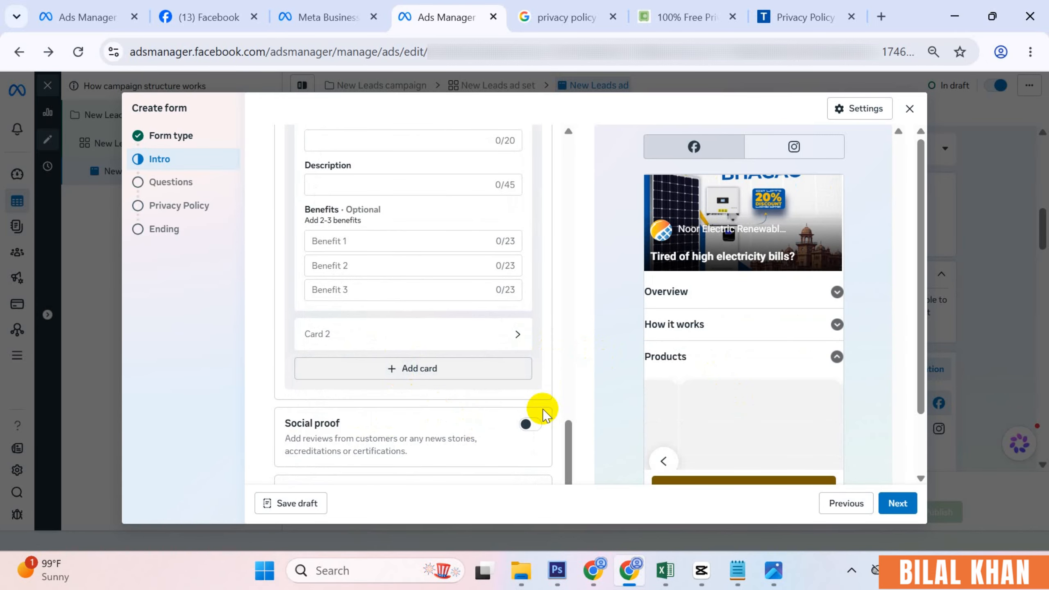
{"action": "left_click", "coordinate": [530, 425]}
- Step through the sidebar's Questions and Intro pages back to the Form type step
{"action": "scroll", "coordinate": [347, 379], "scroll_direction": "down", "scroll_amount": 3}
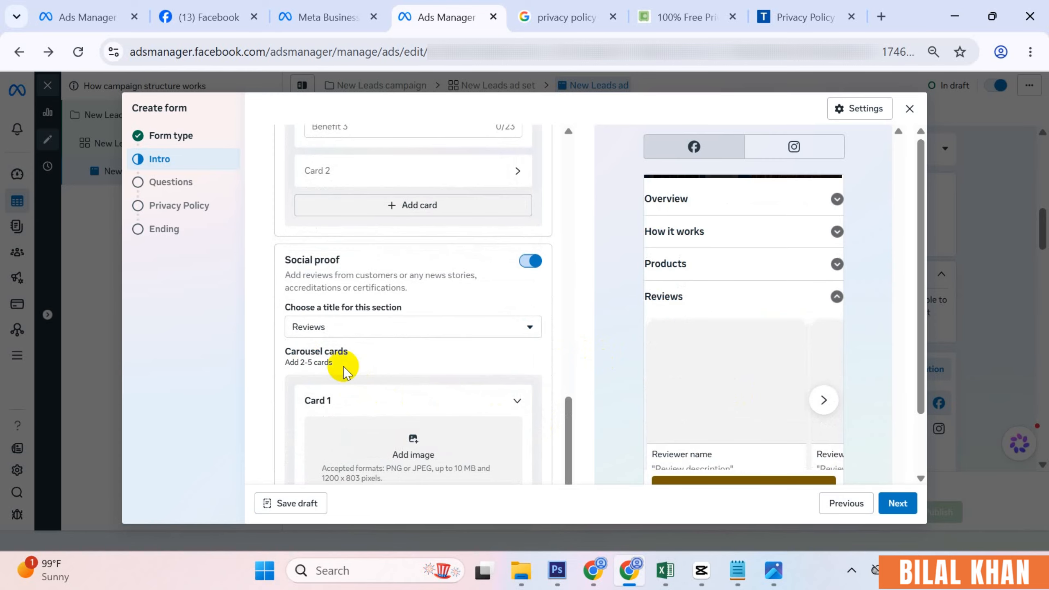
{"action": "scroll", "coordinate": [342, 364], "scroll_direction": "down", "scroll_amount": 3}
{"action": "scroll", "coordinate": [761, 374], "scroll_direction": "down", "scroll_amount": 1}
{"action": "scroll", "coordinate": [731, 348], "scroll_direction": "down", "scroll_amount": 2}
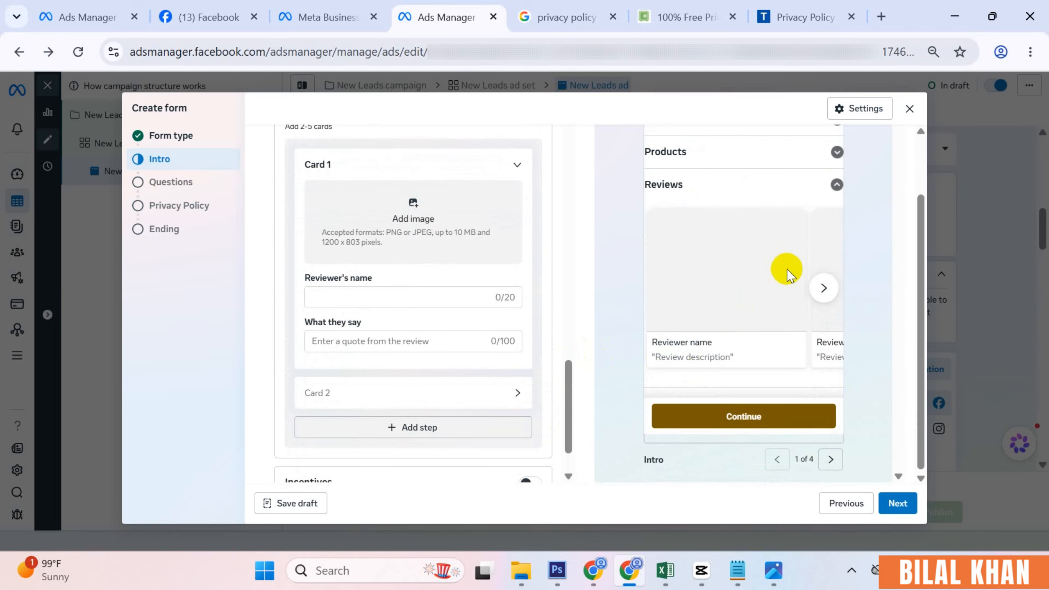
{"action": "scroll", "coordinate": [409, 322], "scroll_direction": "down", "scroll_amount": 1}
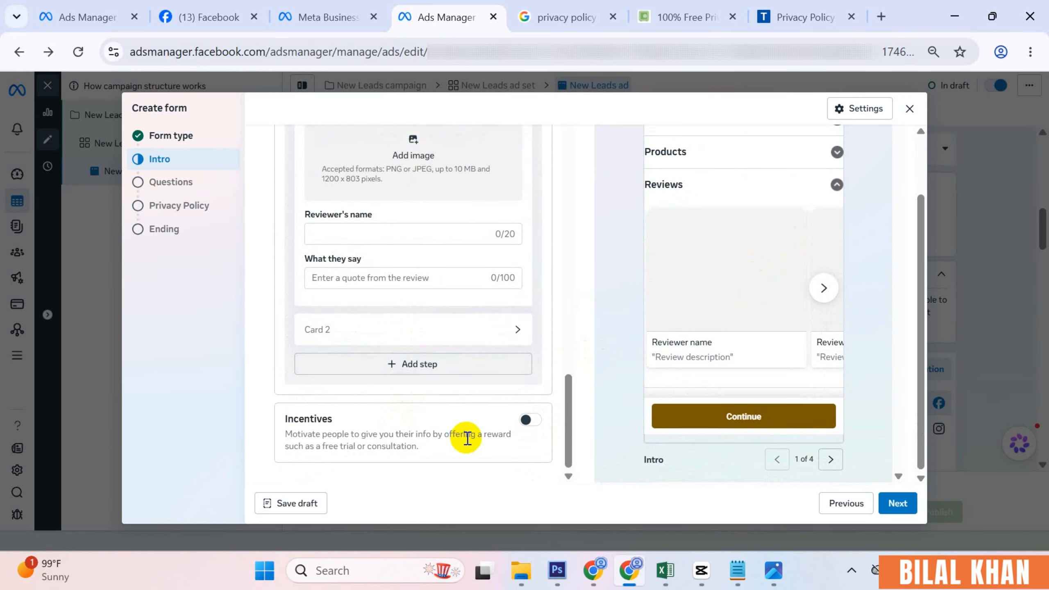
{"action": "left_click", "coordinate": [169, 191]}
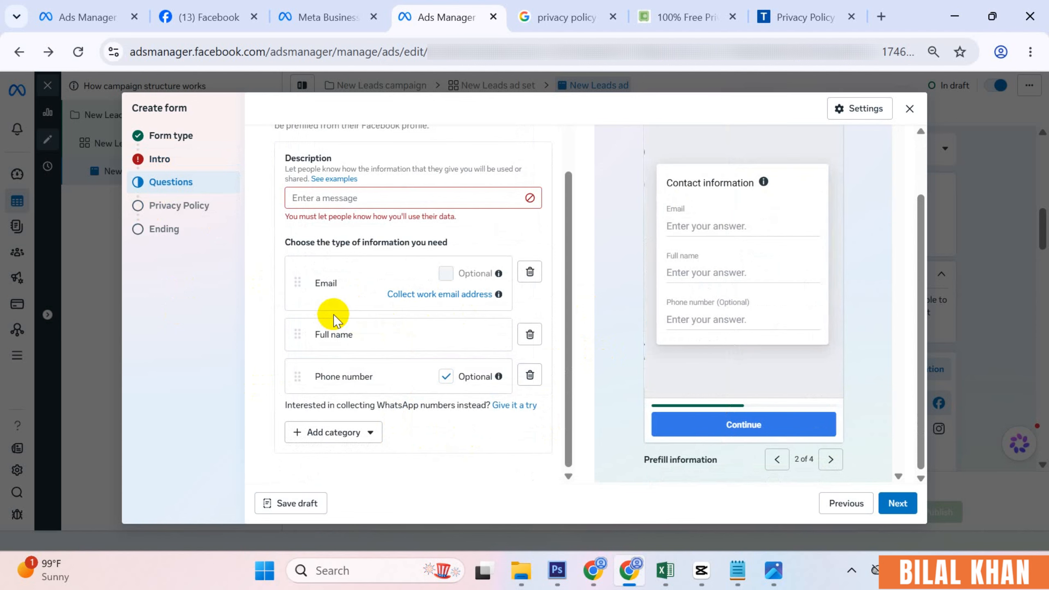
{"action": "left_click", "coordinate": [163, 159]}
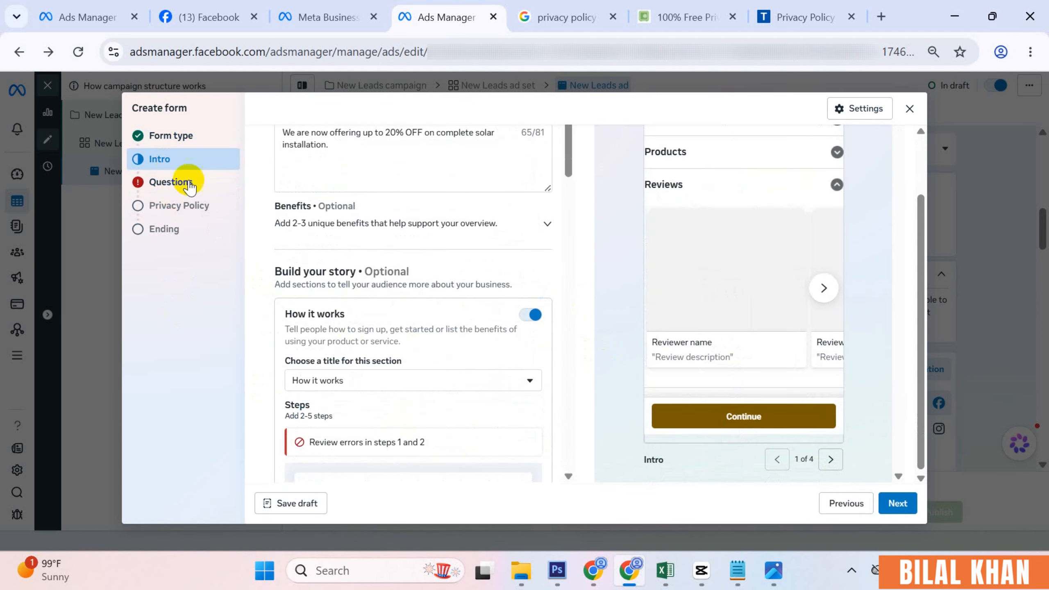
{"action": "scroll", "coordinate": [440, 344], "scroll_direction": "up", "scroll_amount": 5}
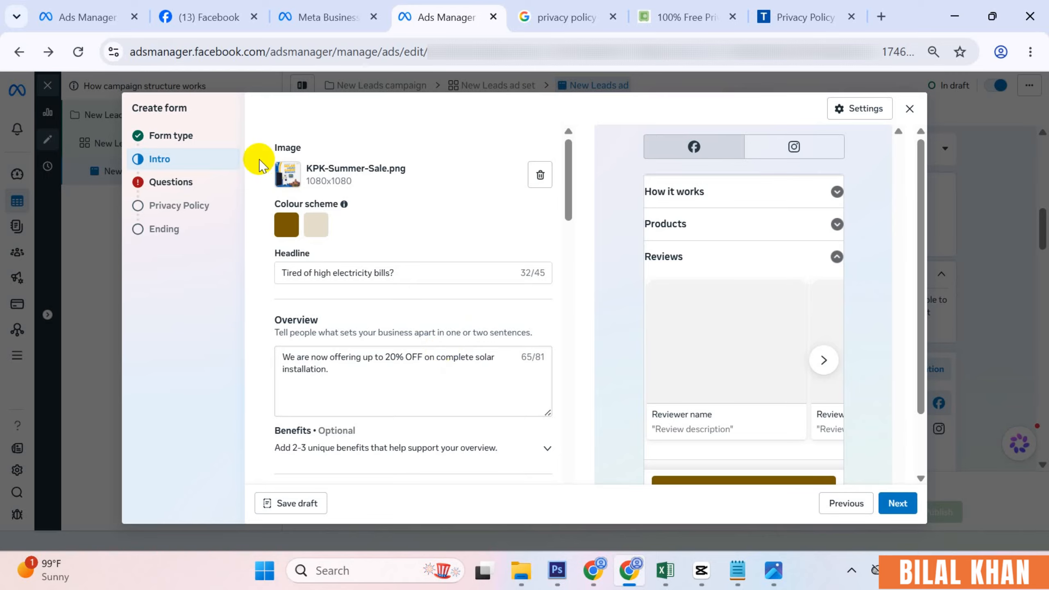
{"action": "left_click", "coordinate": [206, 136]}
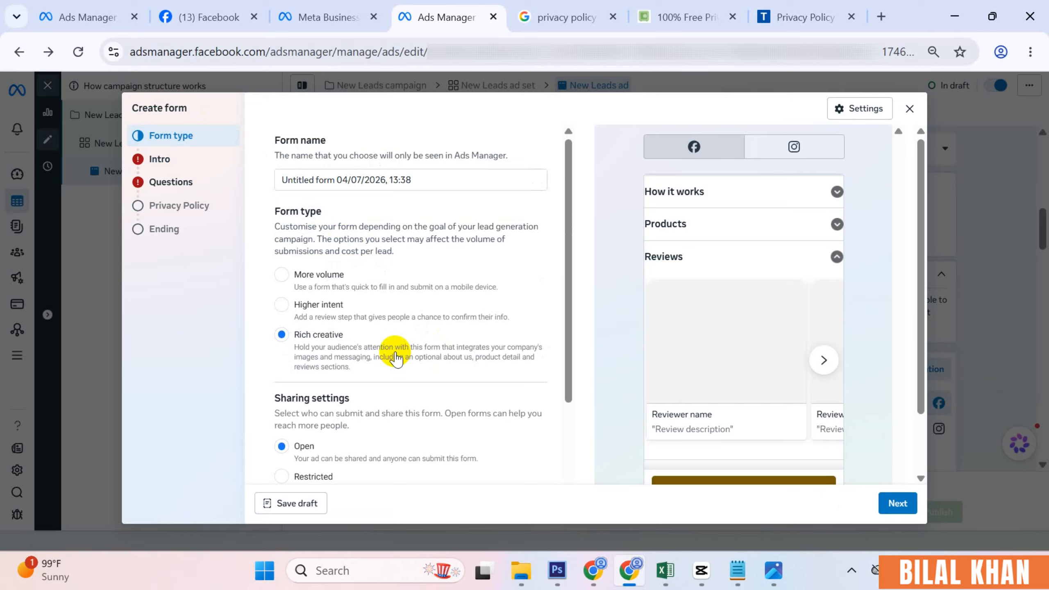